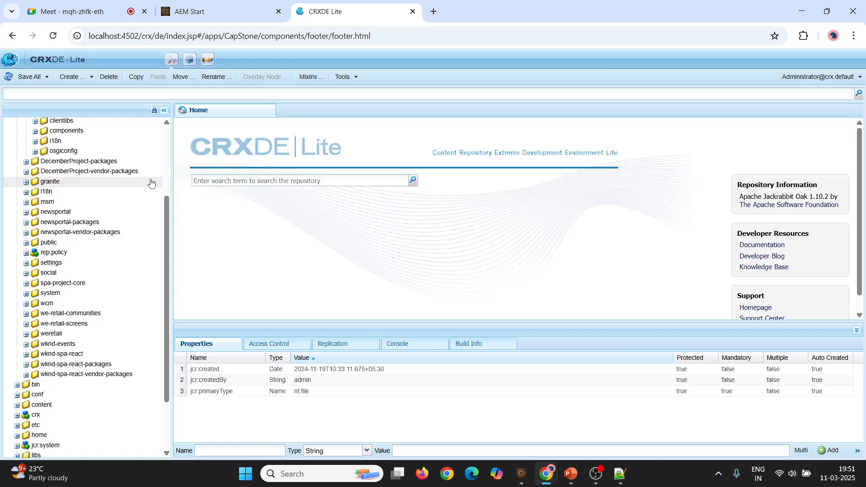
Expand the components folder of DecemberProject under apps in the repository tree.
scroll(130, 194, "up", 5)
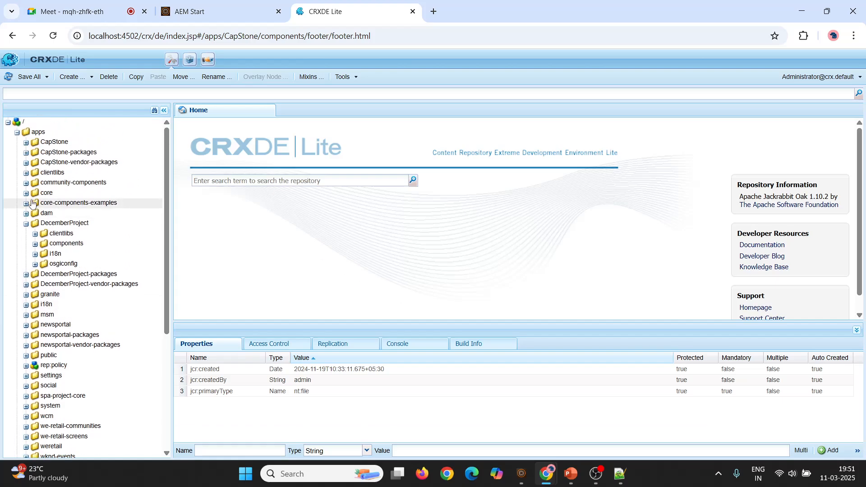
left_click(26, 224)
left_click(26, 224)
left_click(35, 244)
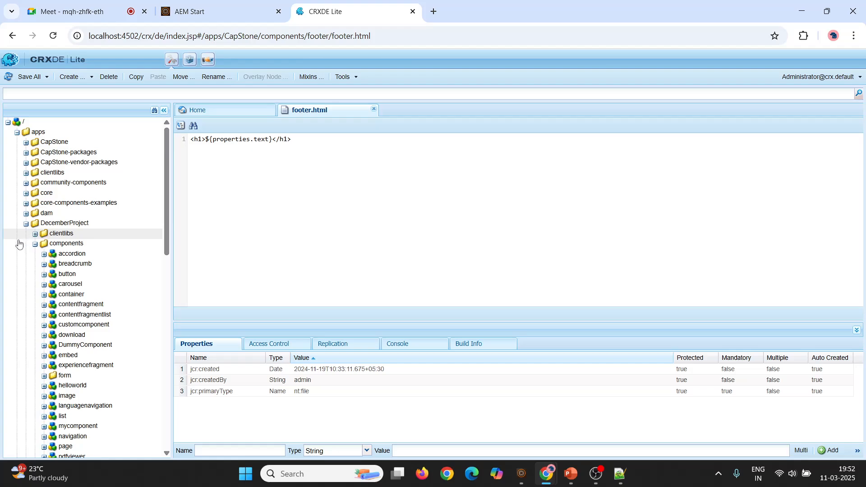
Examine the DecemberProject page component's child files and its sling:resourceSuperType property, then collapse the component.
scroll(59, 363, "down", 1)
scroll(59, 366, "down", 2)
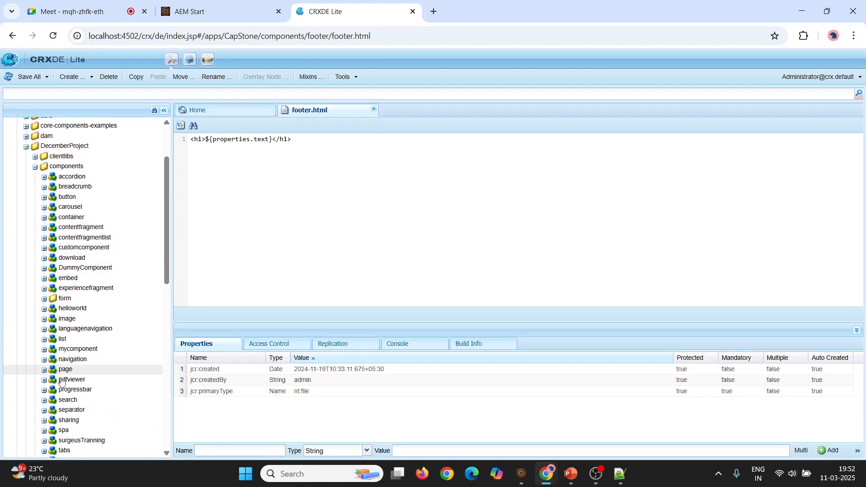
scroll(53, 280, "up", 3)
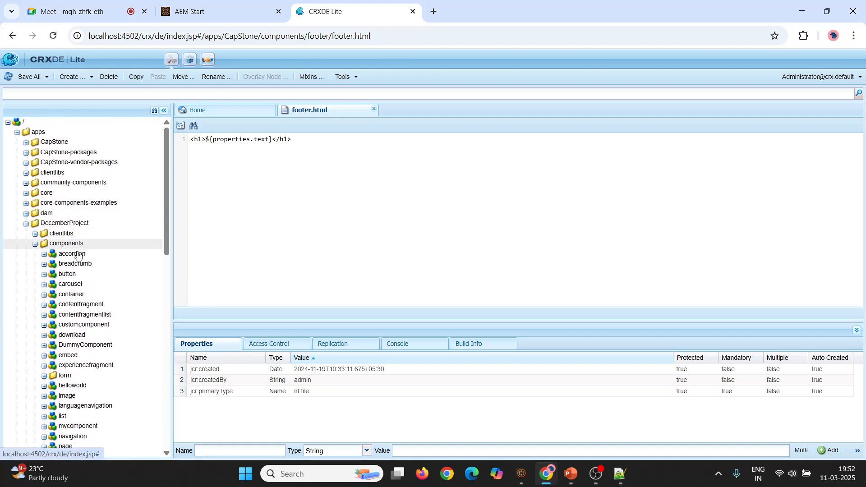
scroll(68, 246, "down", 2)
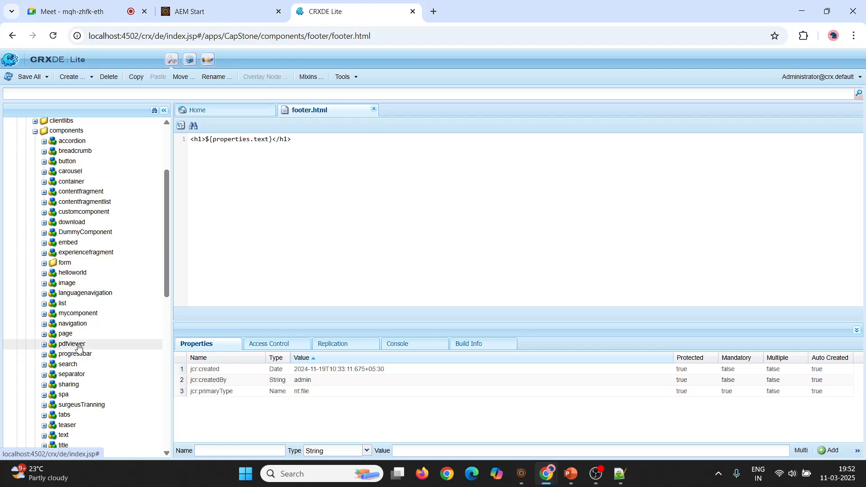
double_click(57, 334)
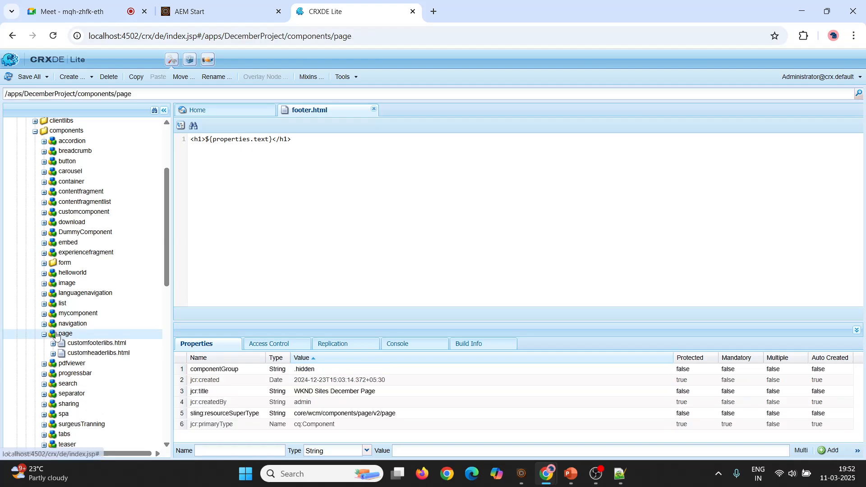
left_click(406, 416)
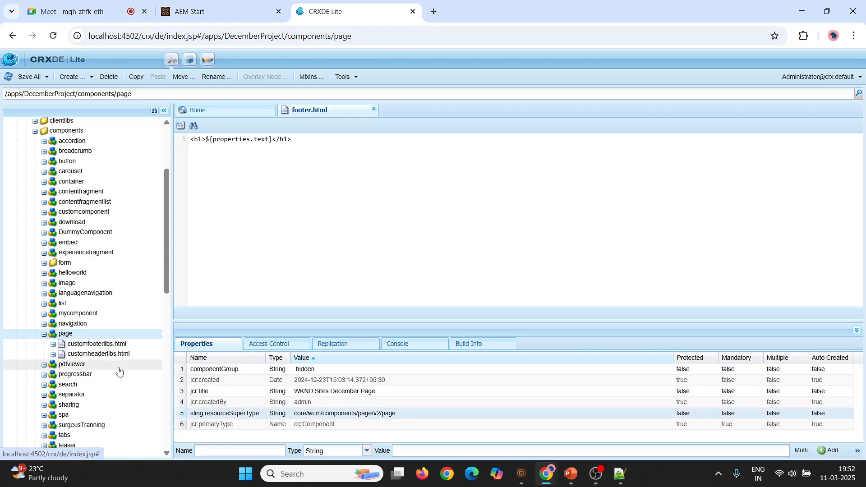
left_click(66, 334)
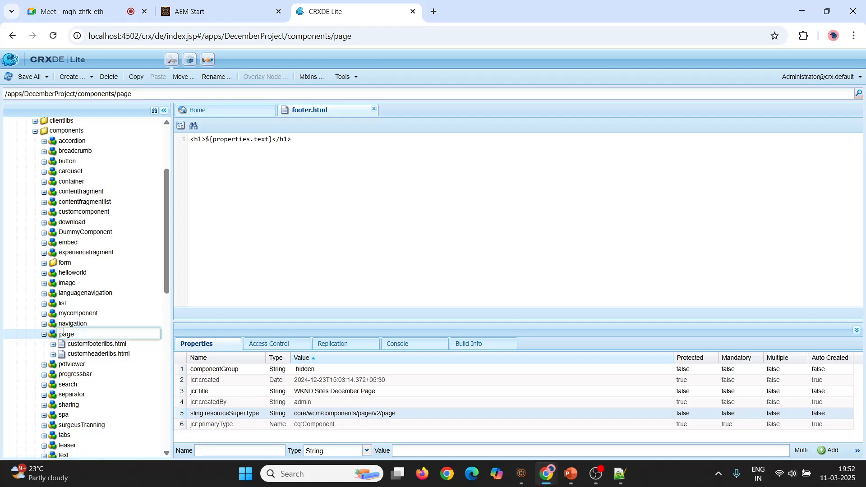
left_click(44, 334)
scroll(76, 270, "up", 2)
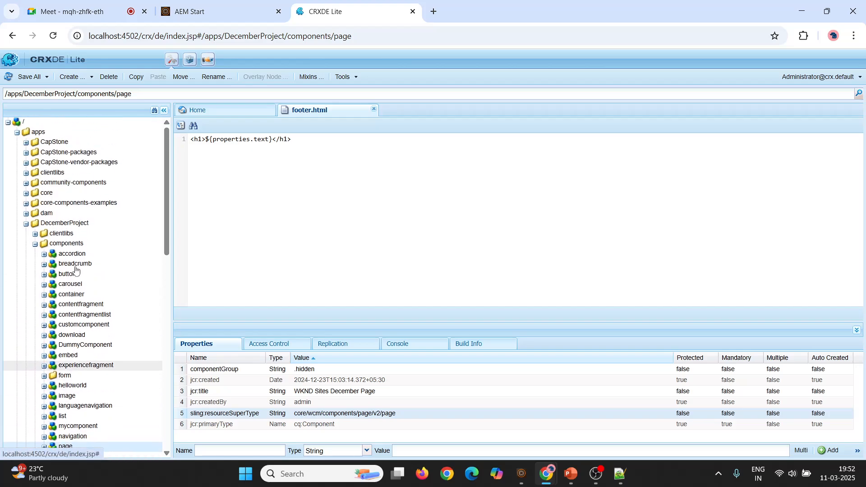
Copy the page component and paste the duplicate into DecemberProject's components folder.
right_click(68, 244)
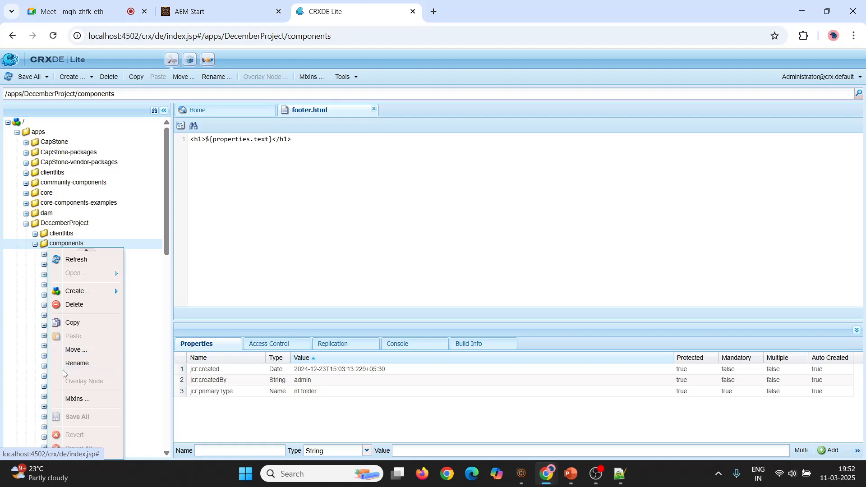
left_click(291, 278)
scroll(68, 357, "down", 3)
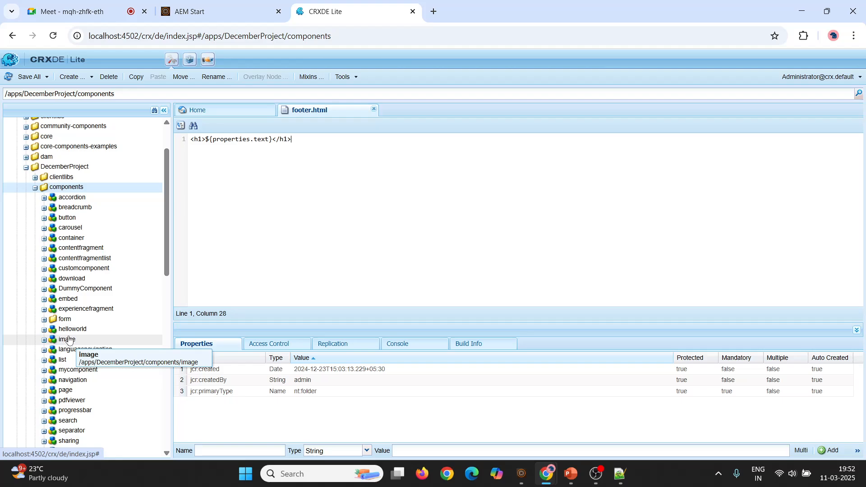
scroll(63, 339, "down", 3)
right_click(53, 333)
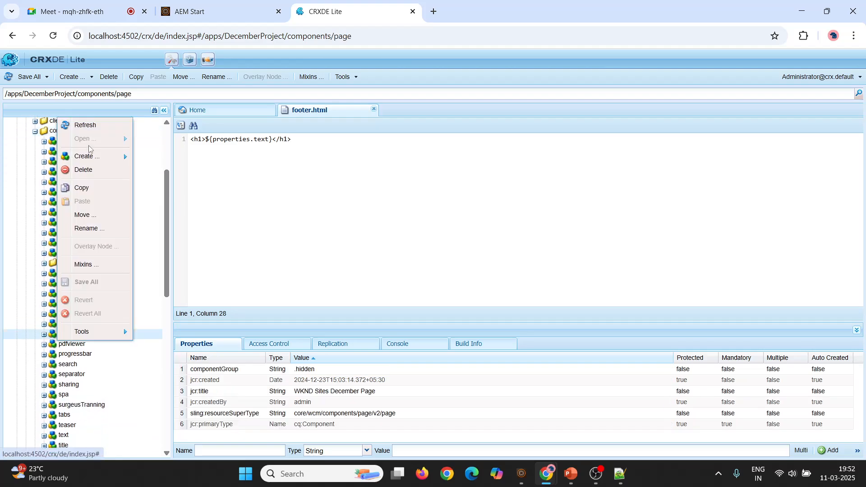
left_click(84, 188)
scroll(86, 253, "up", 3)
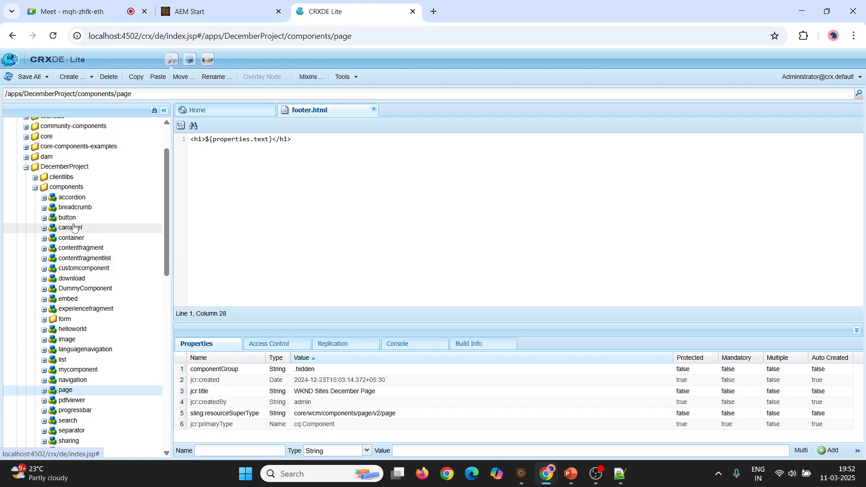
right_click(82, 191)
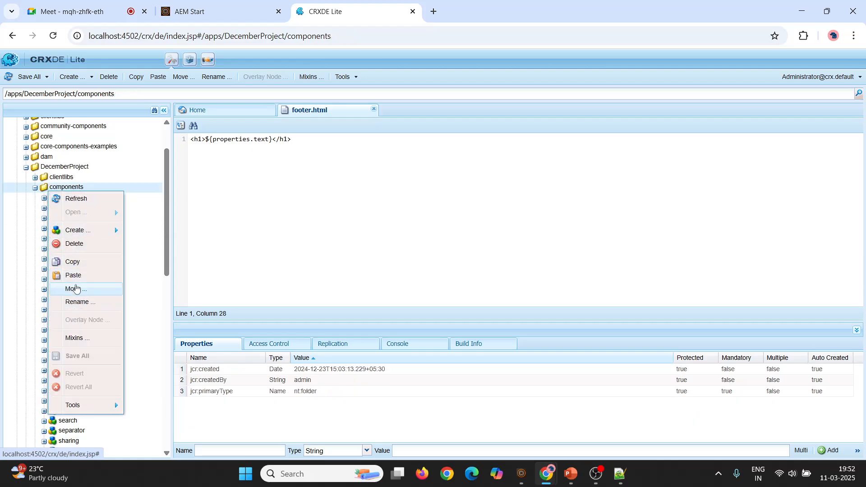
left_click(74, 276)
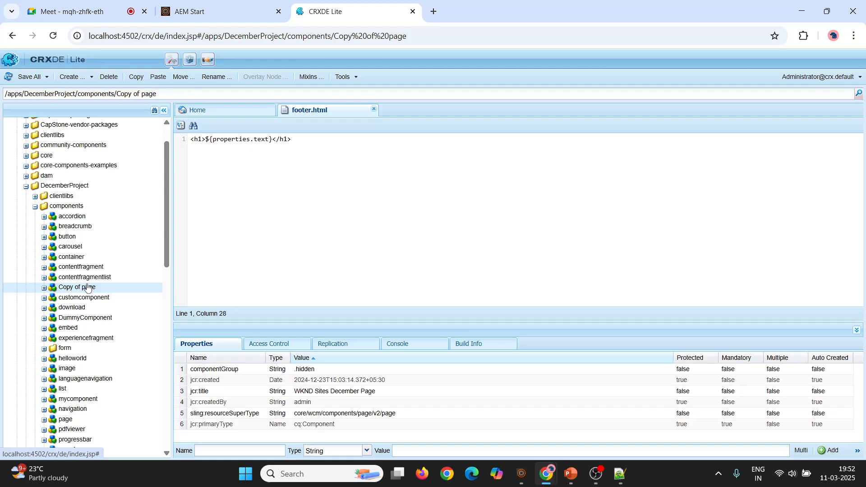
Rename the pasted copy of the page component to article-page.
left_click(110, 288)
right_click(111, 287)
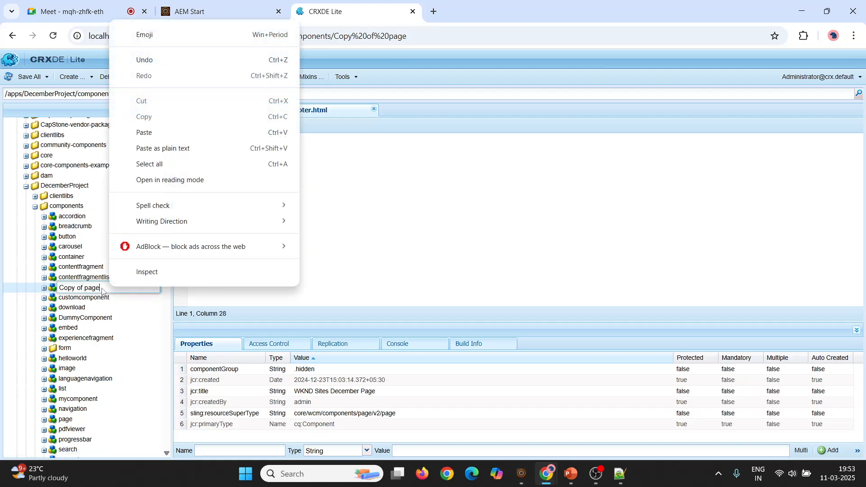
left_click(103, 288)
key("ctrl+a")
key("BackSpace")
type("Ar")
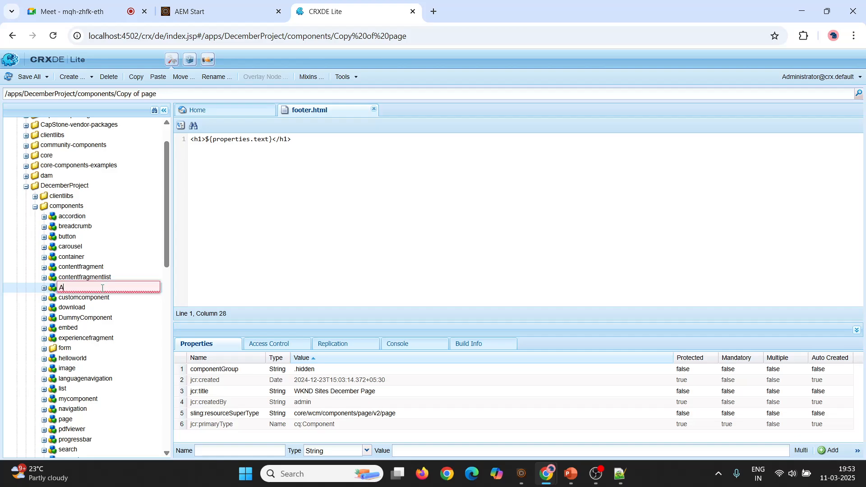
key("BackSpace")
key("BackSpace")
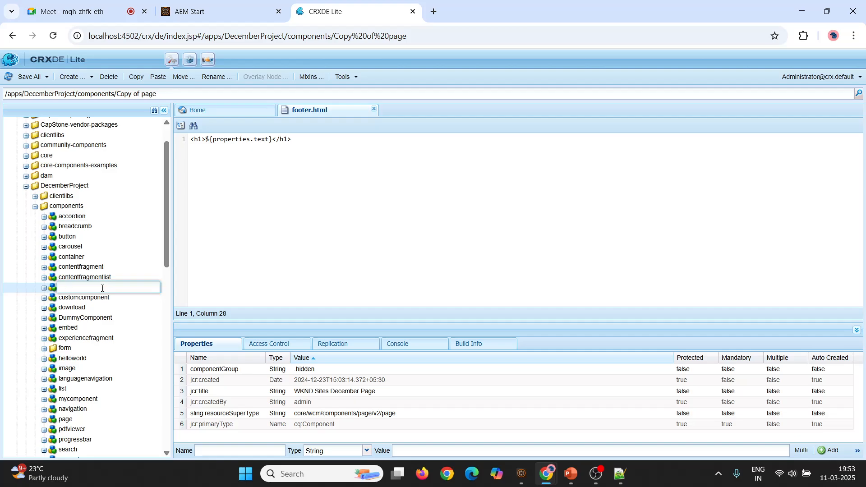
type("article-page")
key("Return")
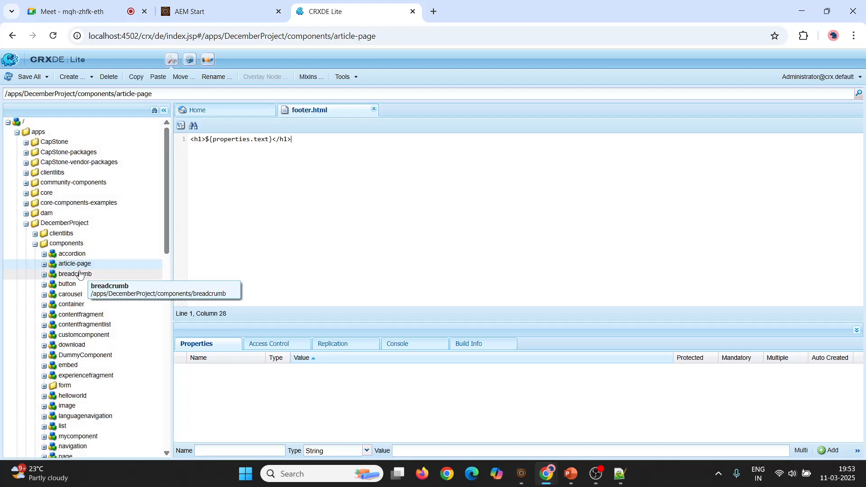
Check the article-page component's child files and reload the repository browser to load its properties.
left_click(44, 264)
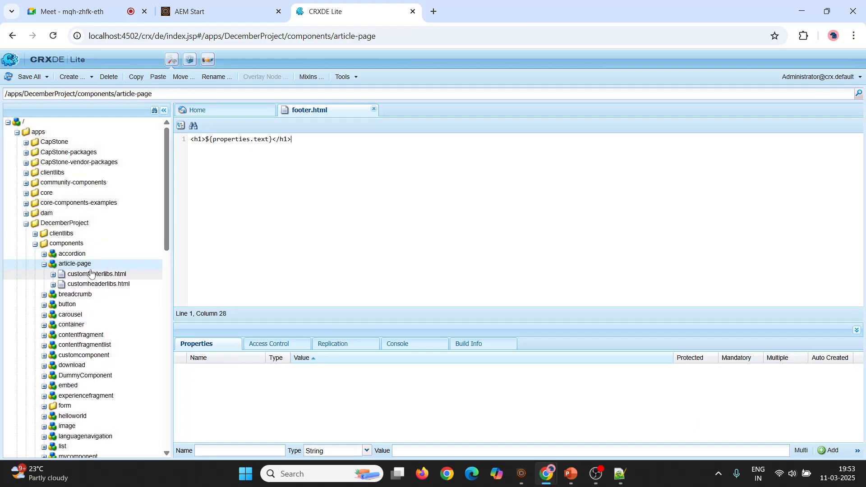
double_click(74, 265)
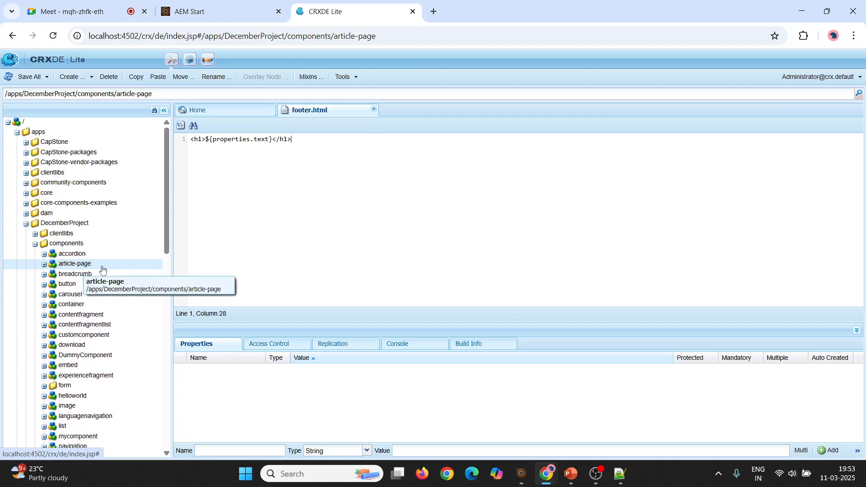
double_click(54, 266)
left_click(53, 36)
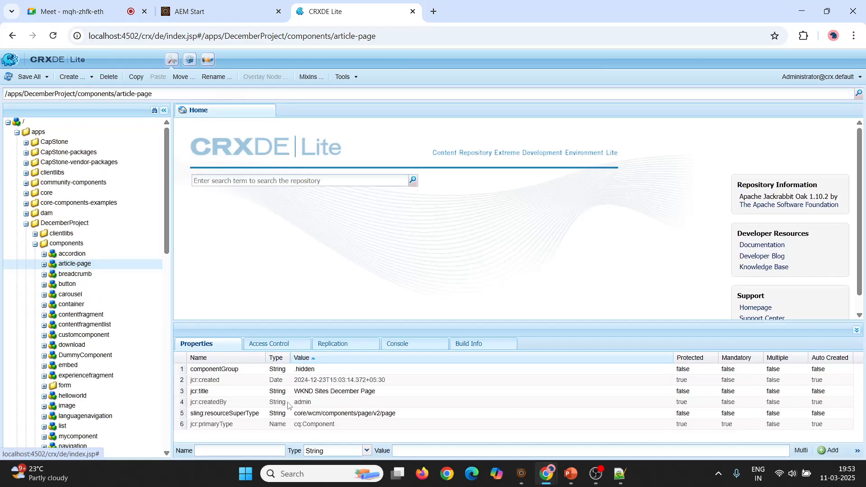
left_click(383, 396)
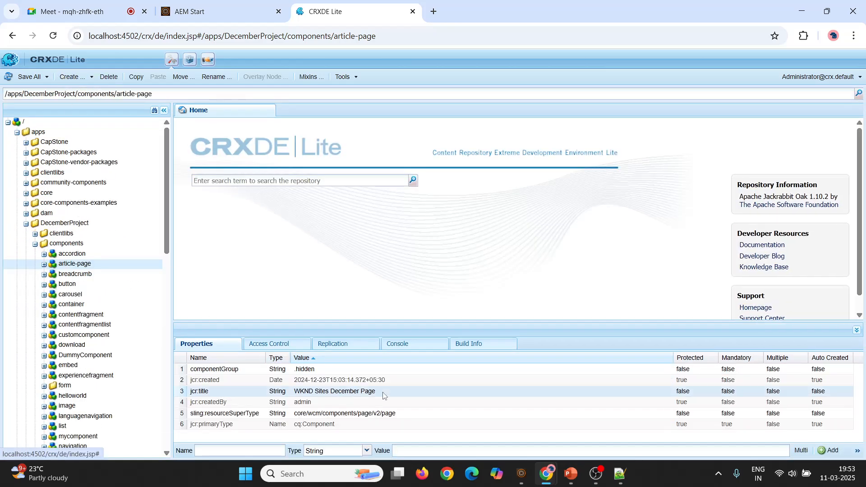
left_click(384, 395)
key("ctrl+a")
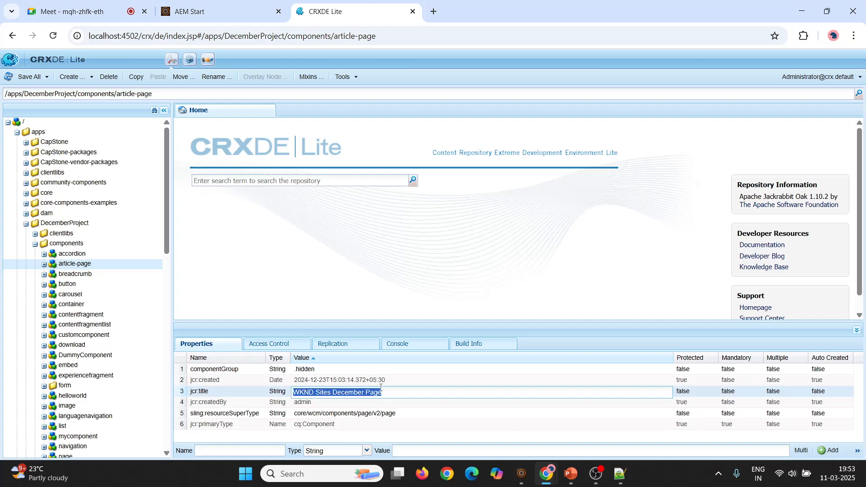
key("BackSpace")
type("Ce")
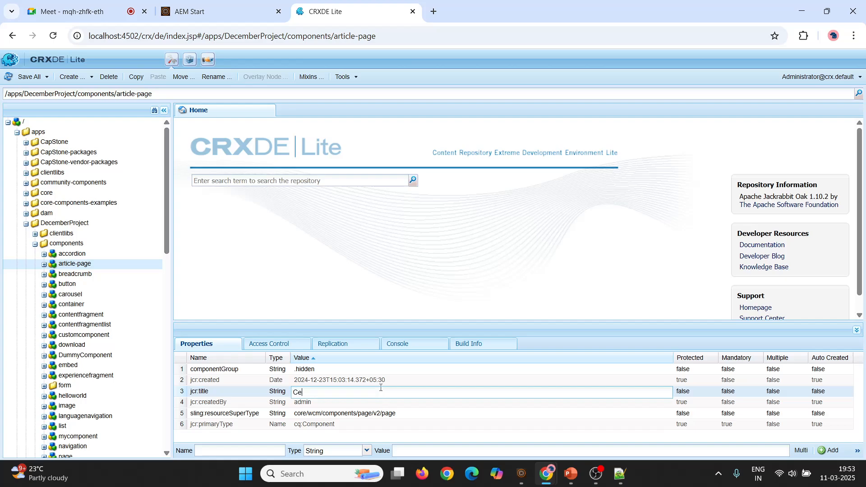
type("cem")
key("BackSpace")
key("BackSpace")
key("BackSpace")
key("BackSpace")
key("ctrl+z")
key("ctrl+z")
key("ctrl+z")
Set the article-page component's jcr:title to "December Page-Component" and save the change.
left_click(380, 394)
left_click_drag(327, 396, 280, 399)
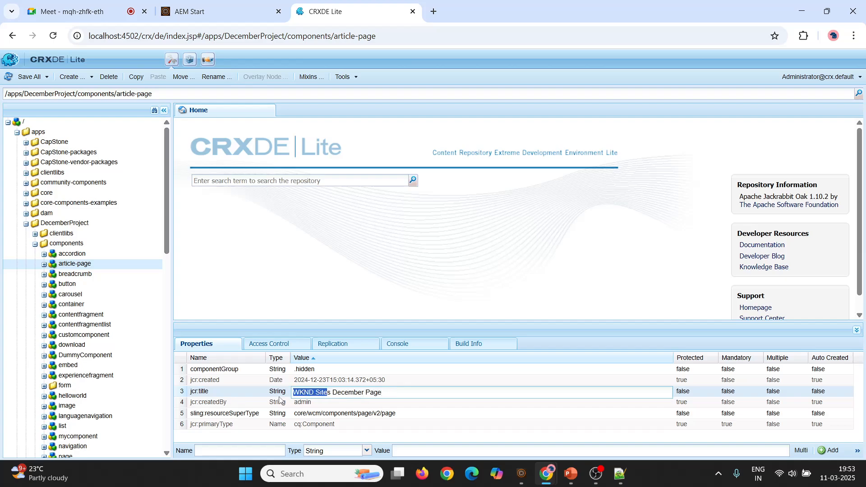
key("BackSpace")
key("Delete")
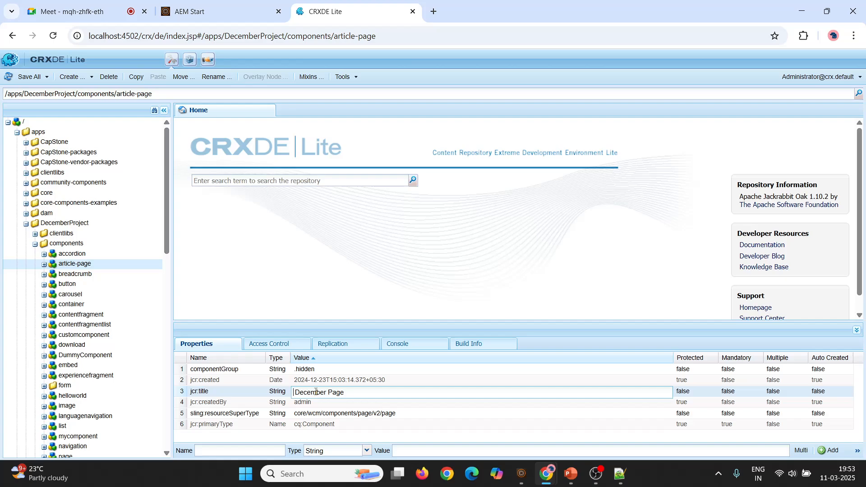
key("Delete")
type("Component")
key("Return")
key("ctrl+s")
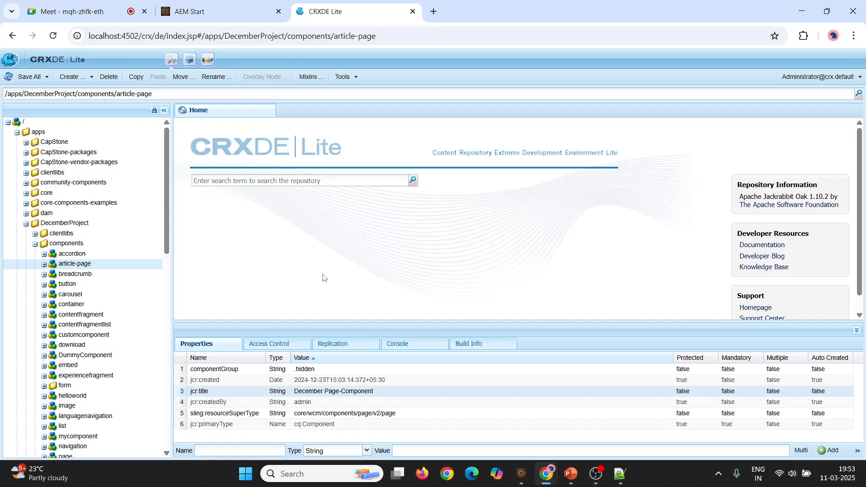
Review article-page's jcr:title, sling:resourceSuperType and componentGroup property values without changing them.
double_click(215, 396)
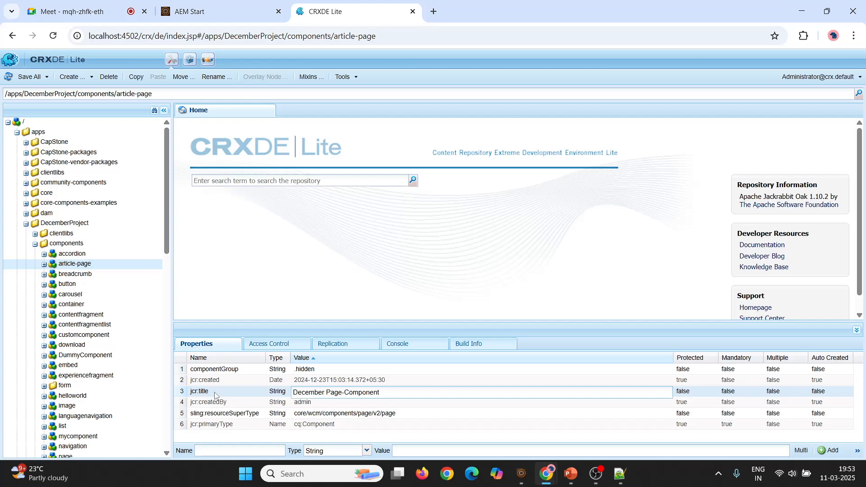
double_click(301, 418)
left_click_drag(294, 418, 408, 421)
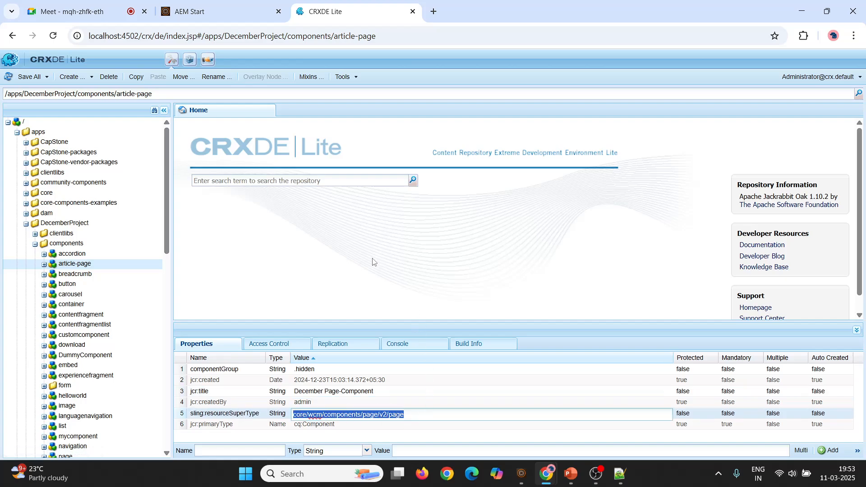
double_click(318, 369)
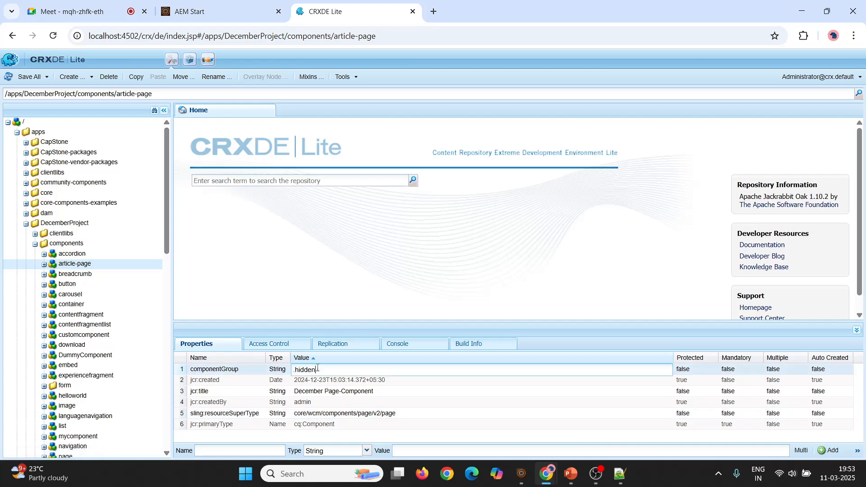
left_click_drag(318, 368, 291, 368)
left_click(302, 303)
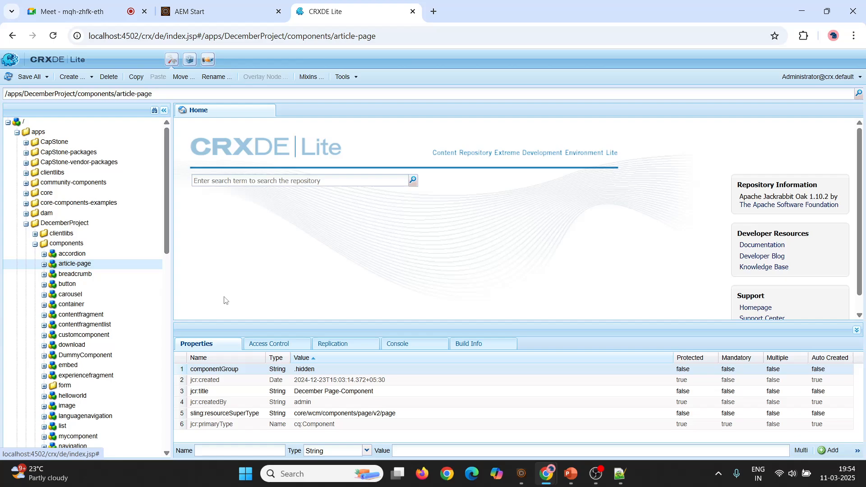
Open article-page's customfooterlibs.html and customheaderlibs.html files and examine their client library code.
left_click(44, 265)
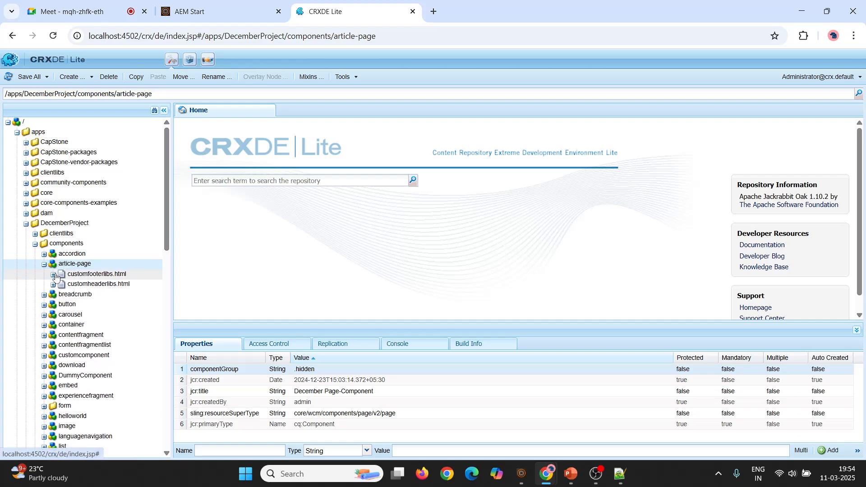
double_click(92, 275)
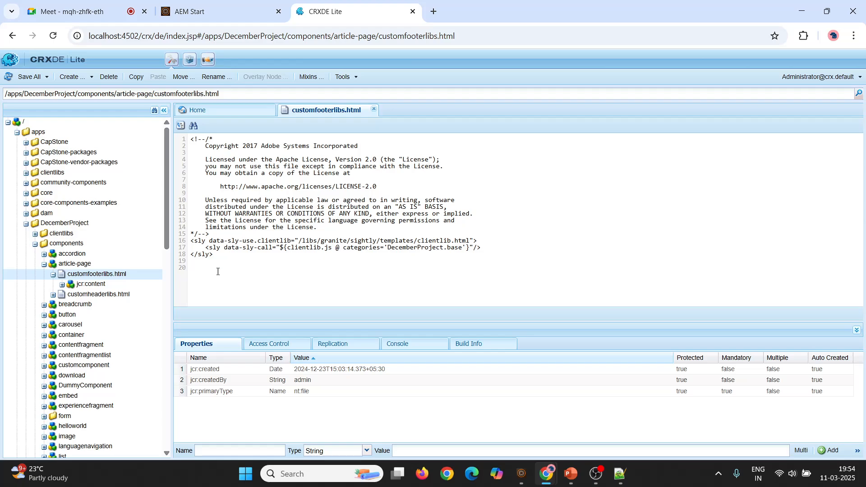
left_click_drag(217, 260, 191, 240)
double_click(98, 294)
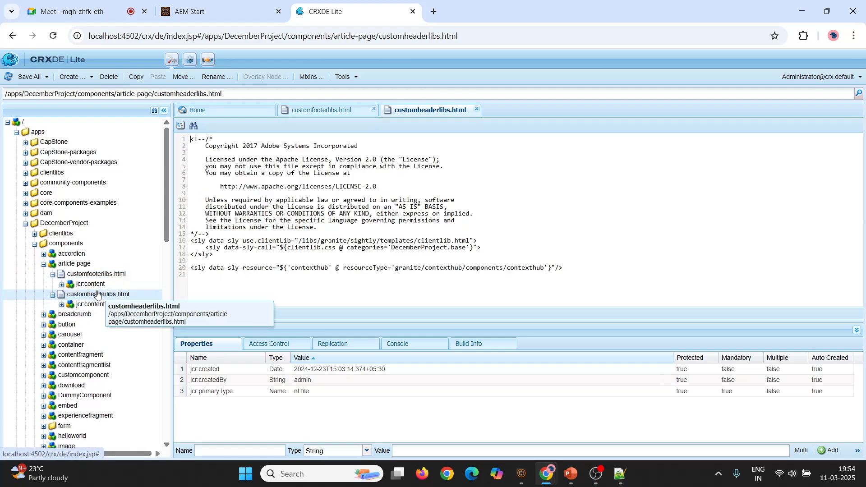
Examine the clientLib reference in customheaderlibs.html, close both library files, and collapse the article-page component.
left_click_drag(232, 268, 650, 273)
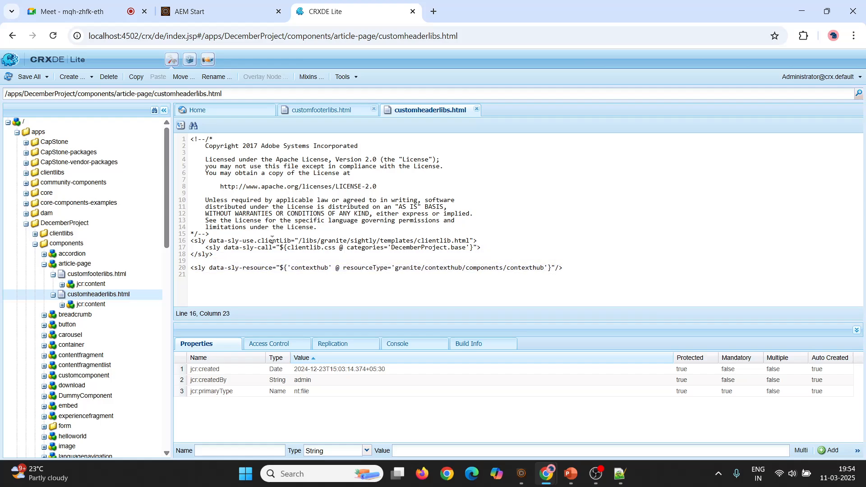
double_click(294, 238)
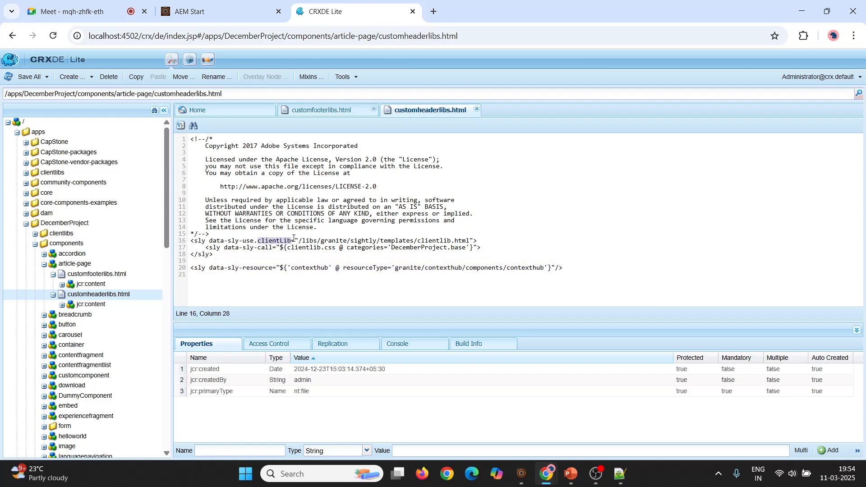
left_click(53, 297)
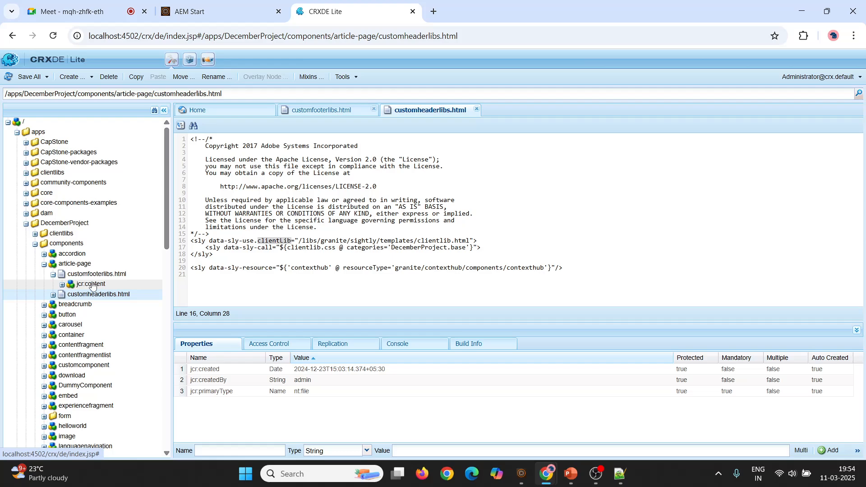
left_click(53, 275)
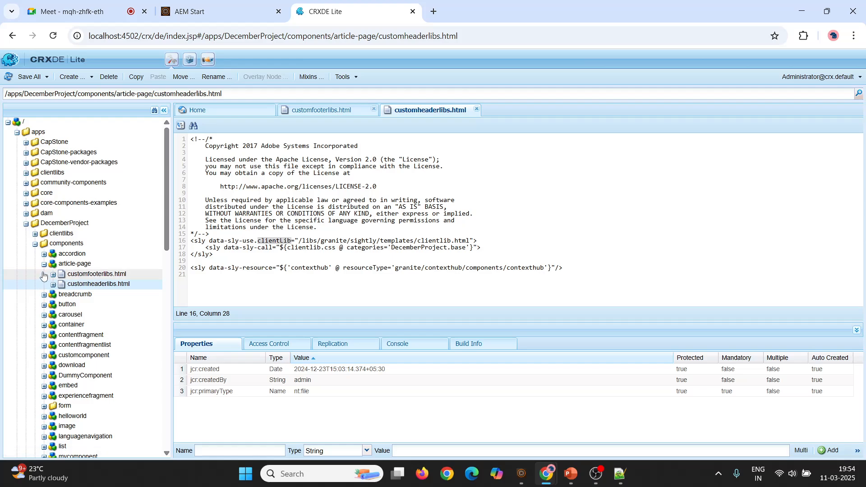
left_click(477, 110)
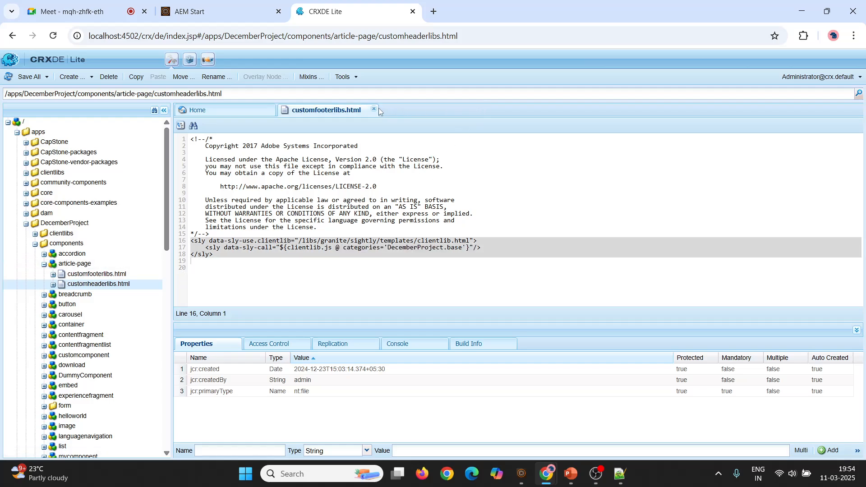
left_click(374, 109)
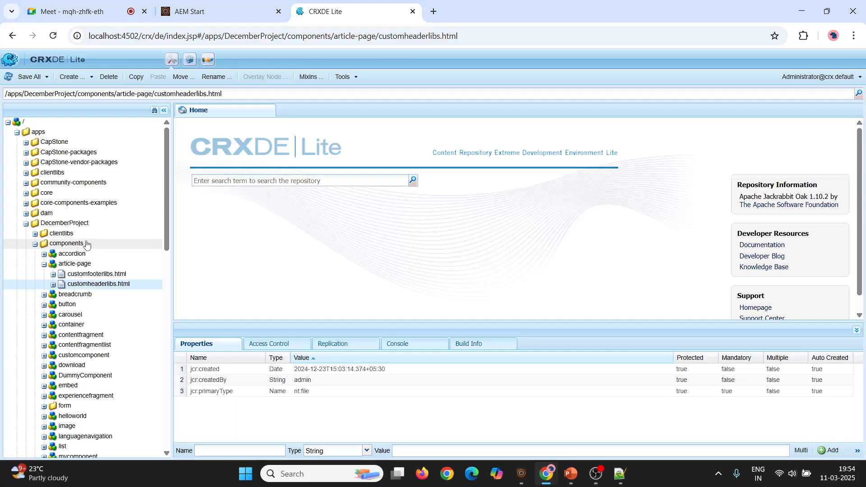
left_click(74, 264)
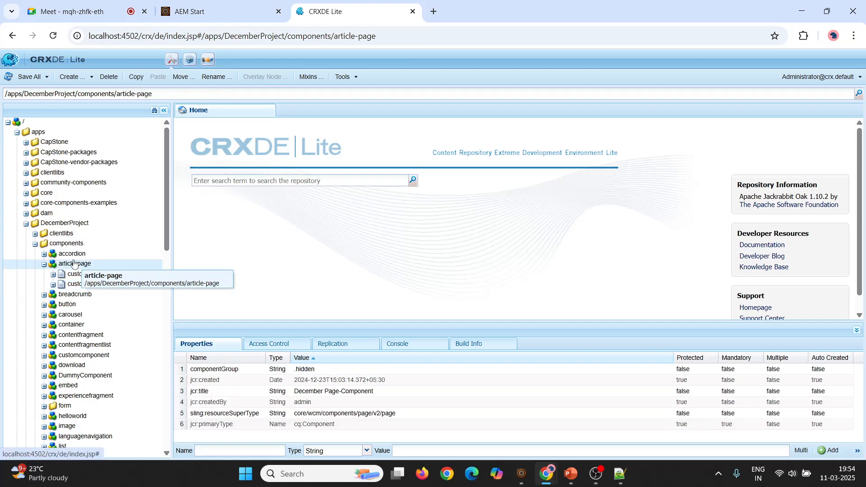
left_click(44, 264)
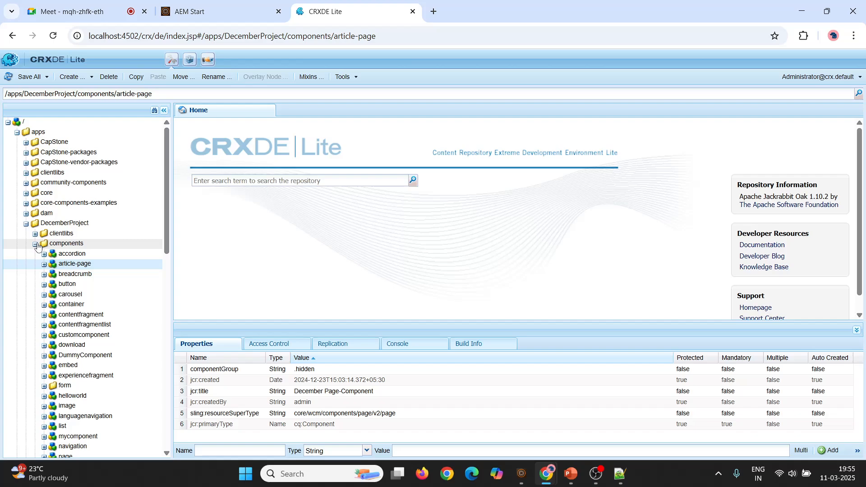
Expand /conf/DecemberProject/settings/wcm and check the contents of its template-types node.
scroll(38, 247, "down", 15)
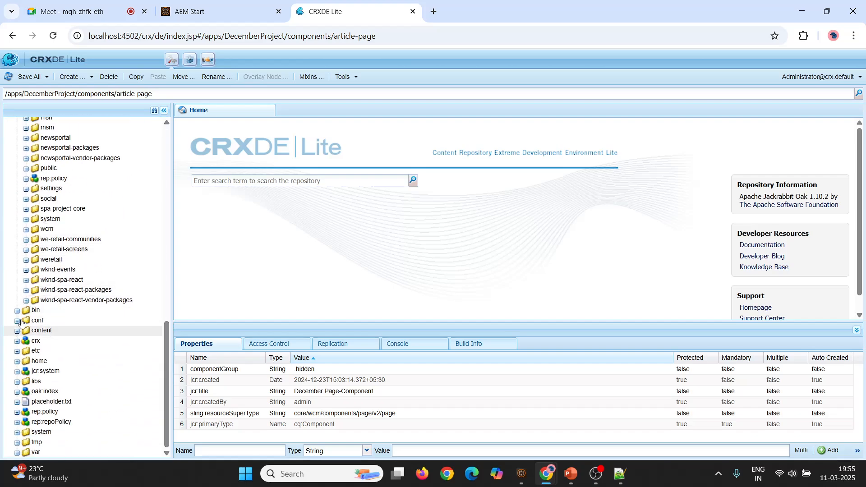
left_click(17, 320)
scroll(36, 309, "down", 1)
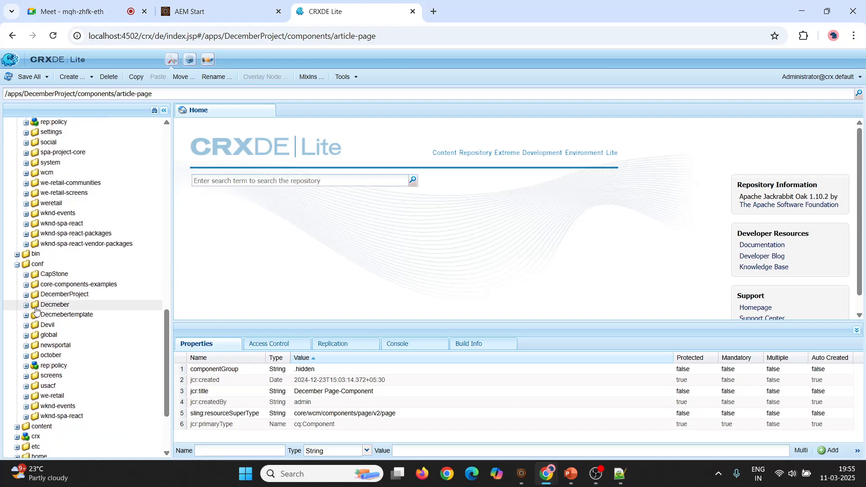
left_click(27, 296)
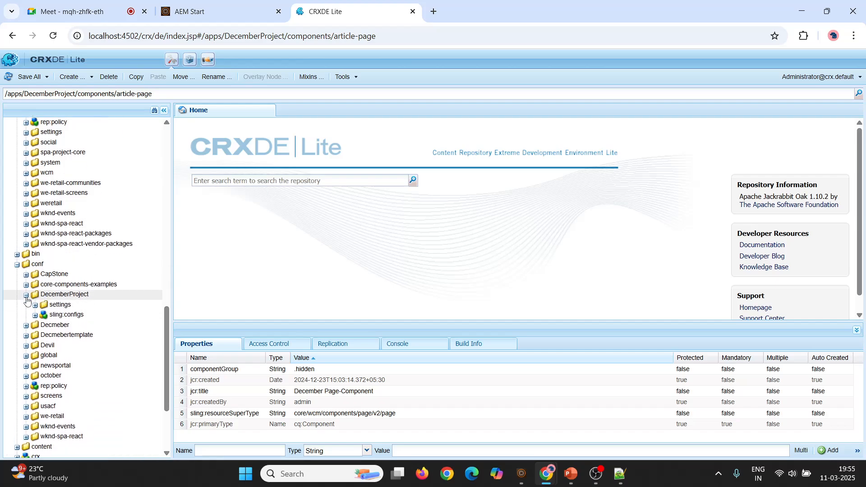
left_click(35, 305)
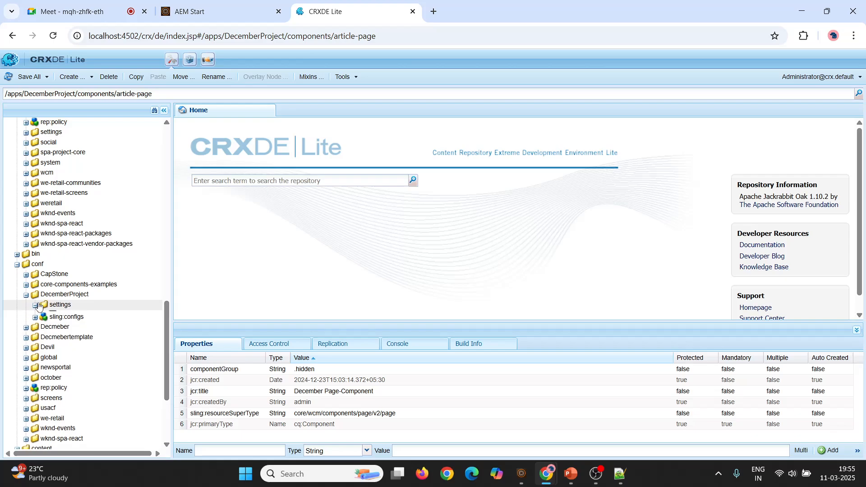
left_click(44, 325)
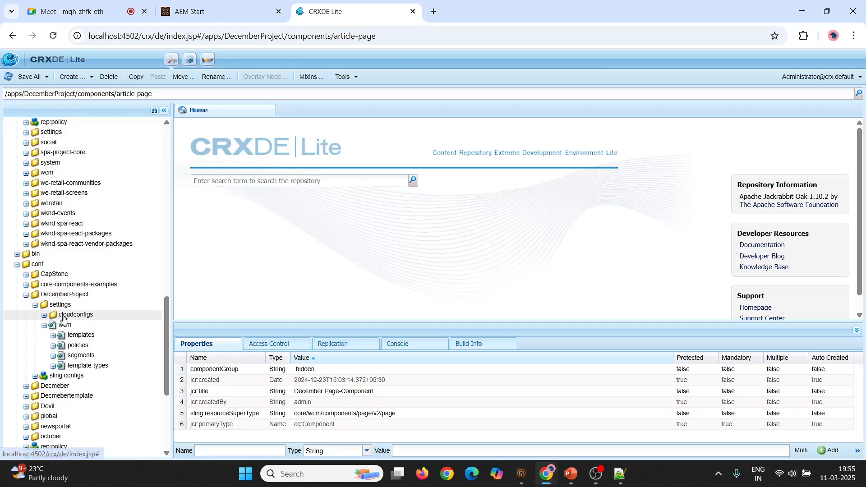
left_click(53, 367)
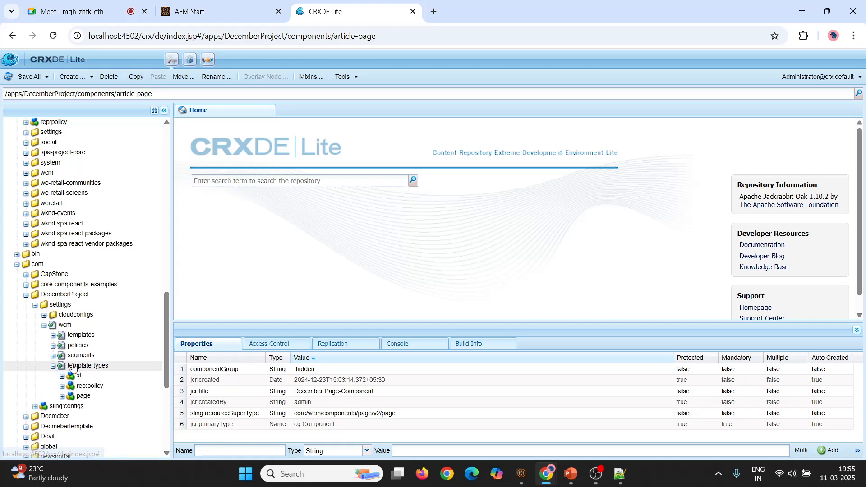
left_click(53, 367)
right_click(74, 365)
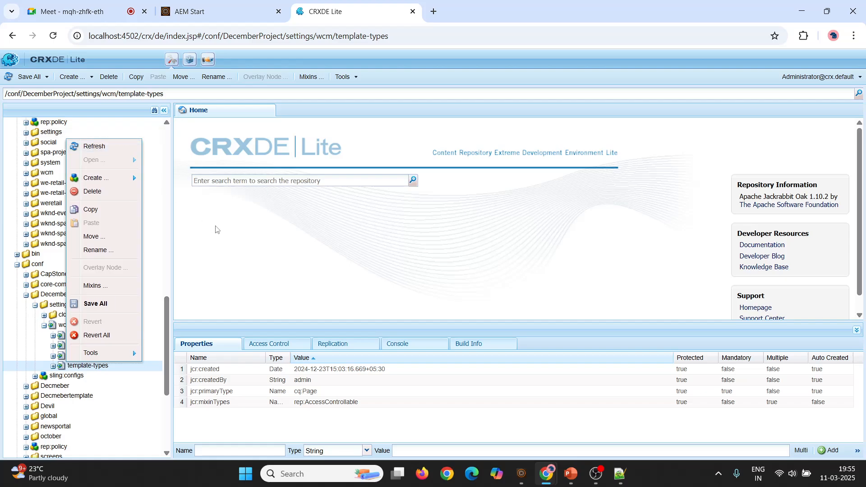
left_click(158, 291)
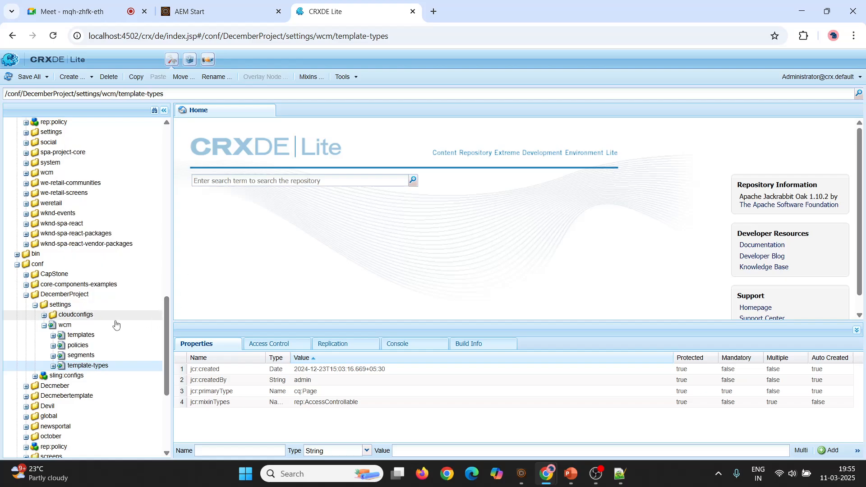
Duplicate the page template type within DecemberProject's template-types node.
left_click(53, 366)
left_click(62, 397)
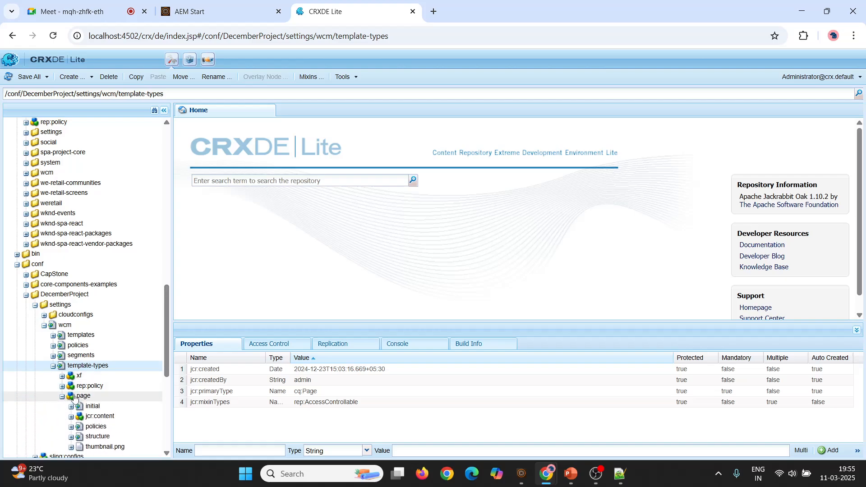
right_click(76, 397)
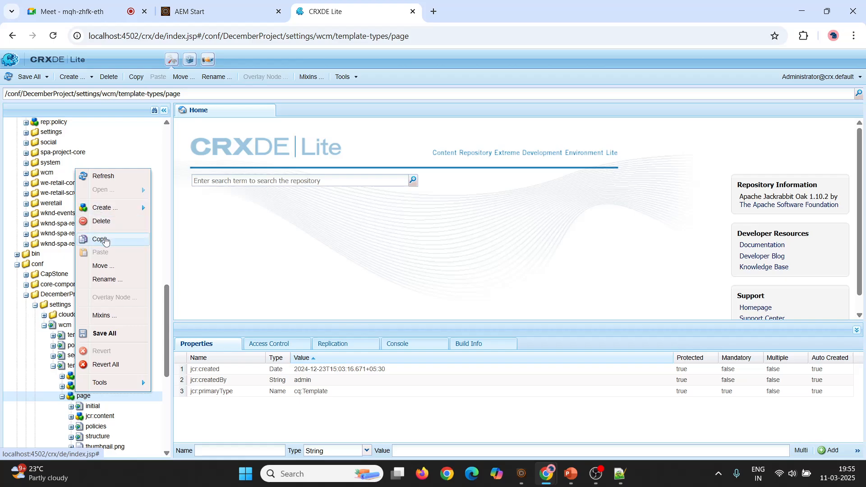
left_click(101, 239)
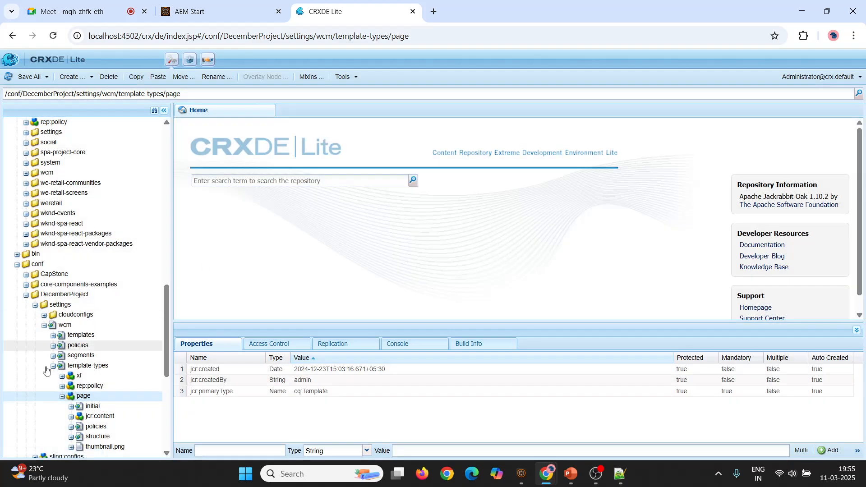
left_click(62, 398)
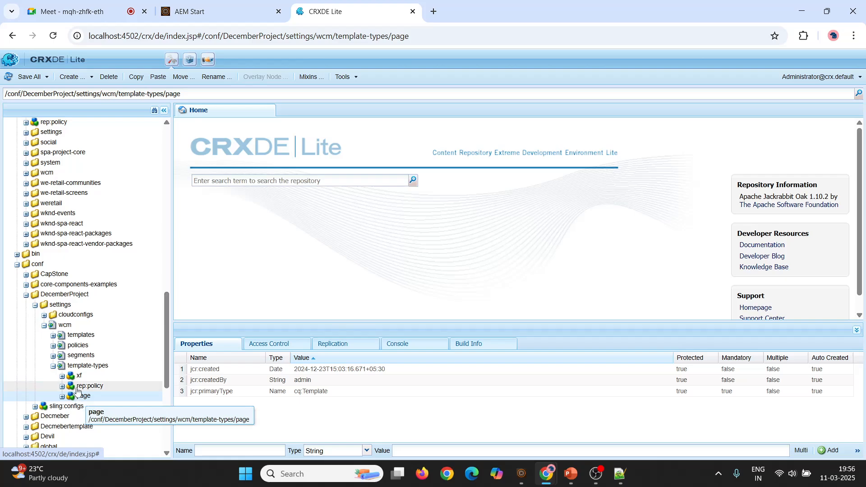
left_click(76, 366)
right_click(67, 366)
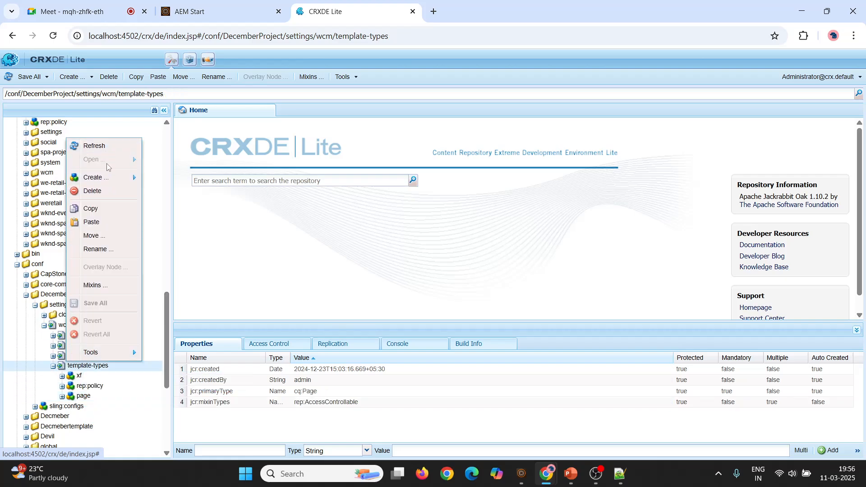
left_click(107, 221)
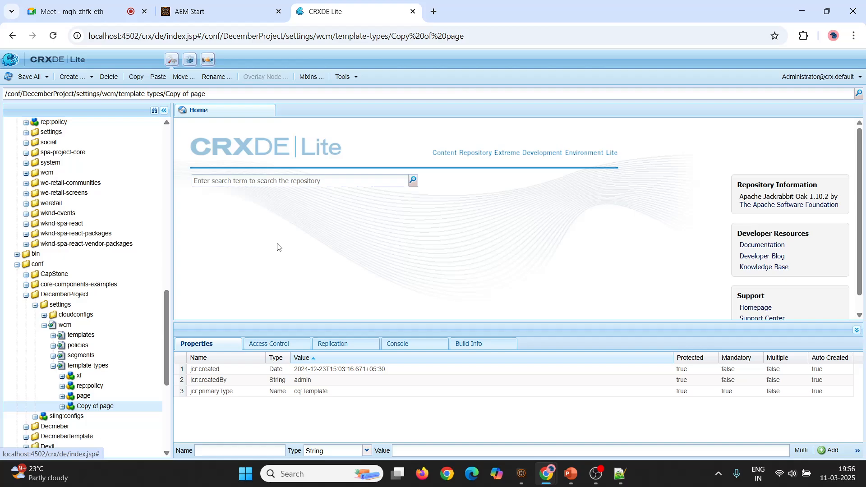
Compare the child nodes of the copied template type with those of the original page template type.
double_click(112, 406)
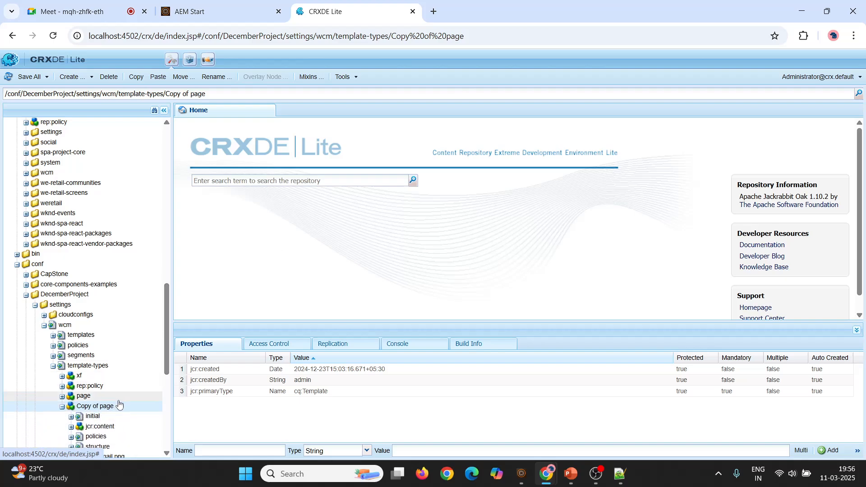
double_click(118, 400)
scroll(119, 407, "down", 6)
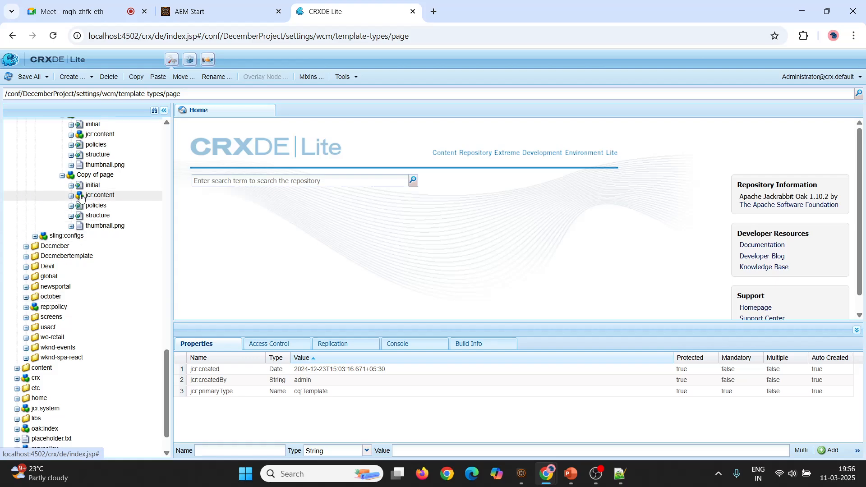
scroll(70, 188, "up", 3)
left_click(61, 227)
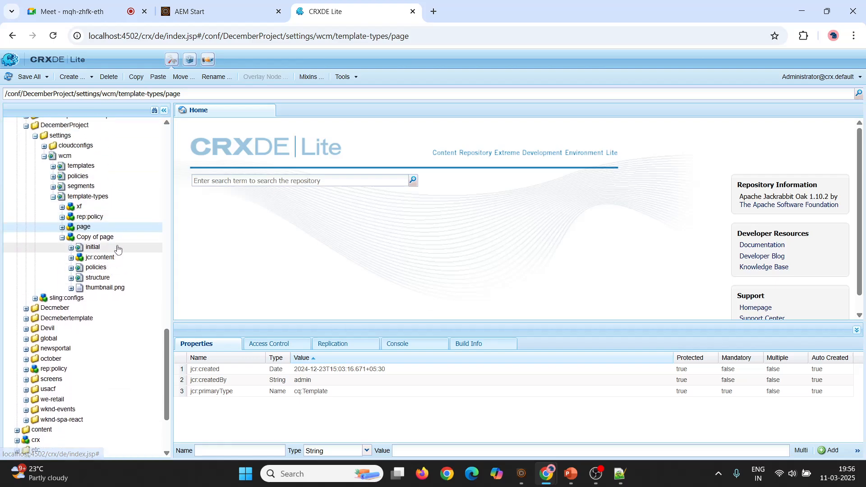
Rename the copied page template type as article-page.
right_click(121, 241)
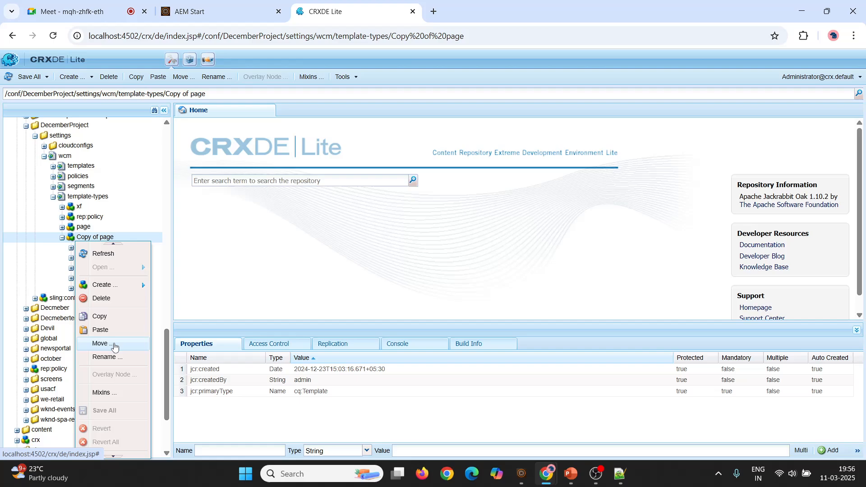
left_click(120, 356)
key("BackSpace")
key("BackSpace")
key("BackSpace")
key("BackSpace")
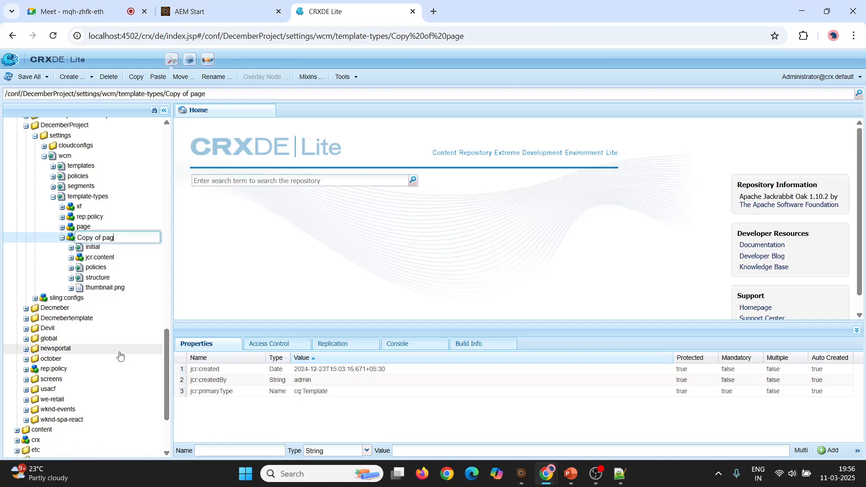
key("BackSpace")
key("BackSpace")
key("BackSpace")
key("BackSpace")
key("BackSpace")
key("BackSpace")
key("BackSpace")
key("BackSpace")
type("article-page")
left_click(232, 243)
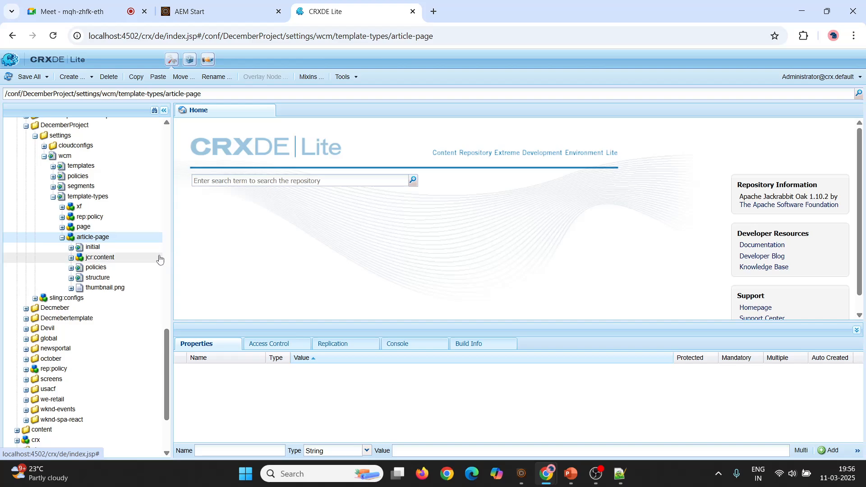
Check the template hierarchy slide in PowerPoint, then return to CRXDE Lite and collapse the article-page template type.
key("alt+Tab")
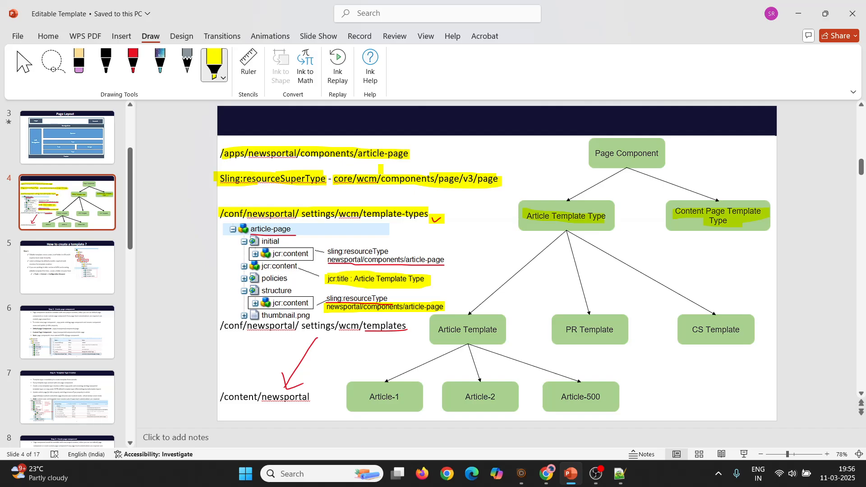
key("alt+Tab")
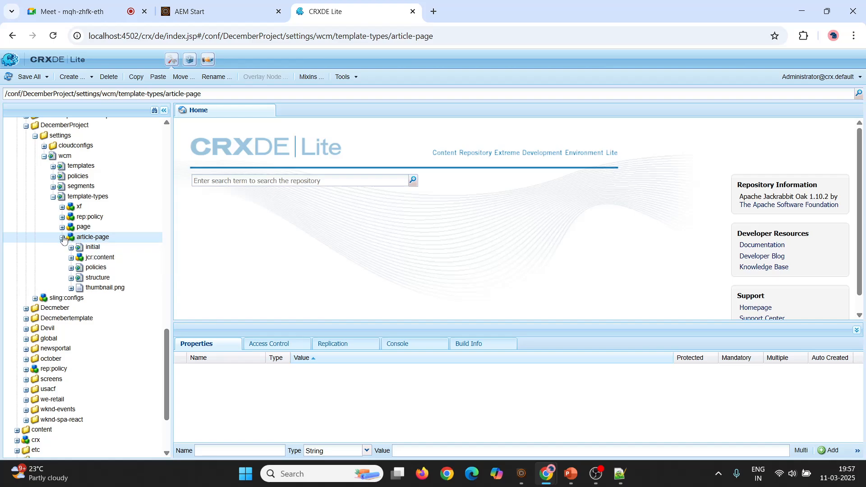
left_click(62, 238)
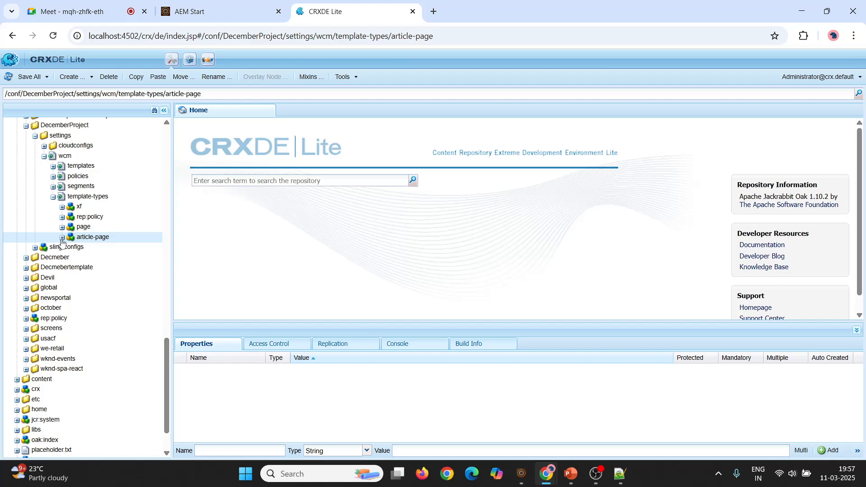
Copy the relative path DecemberProject/components/article-page of the article-page component, leaving out the leading /apps/.
scroll(62, 242, "up", 15)
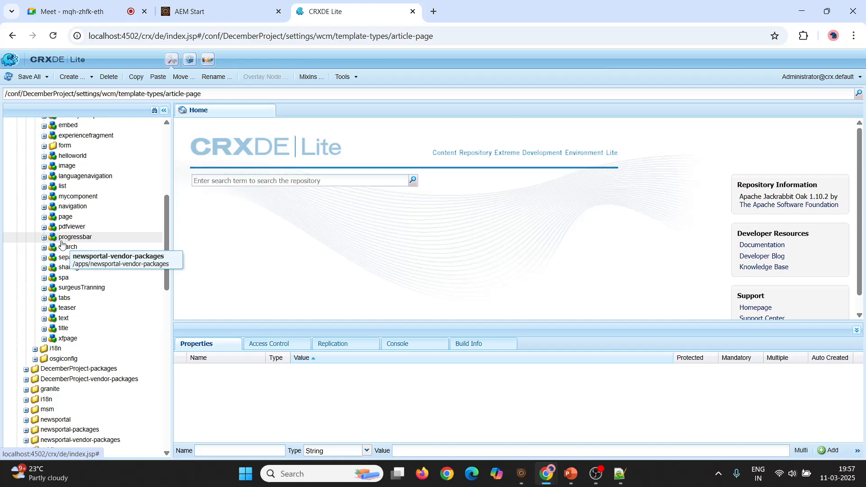
scroll(62, 244, "up", 5)
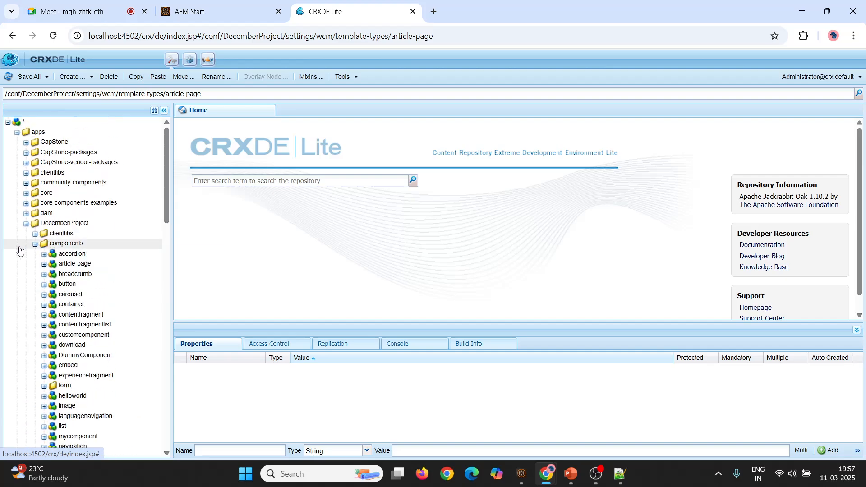
scroll(64, 315, "down", 8)
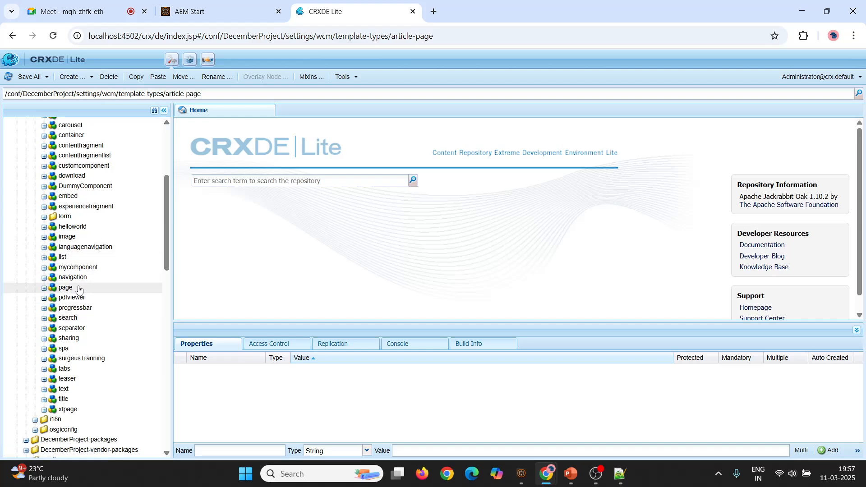
scroll(79, 289, "up", 5)
double_click(74, 207)
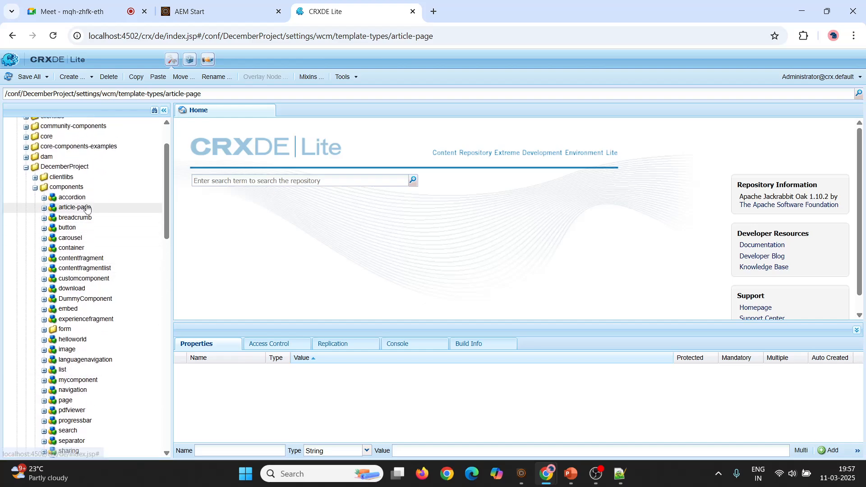
left_click(162, 96)
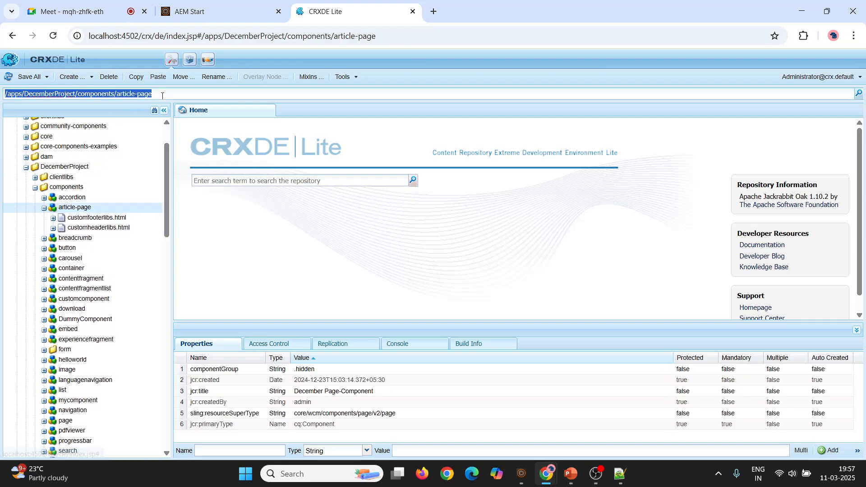
left_click(172, 95)
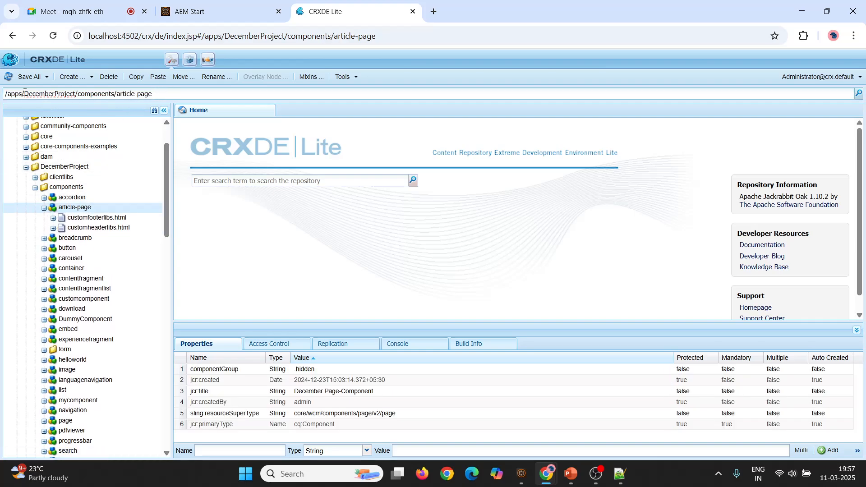
left_click_drag(25, 94, 160, 89)
key("ctrl+c")
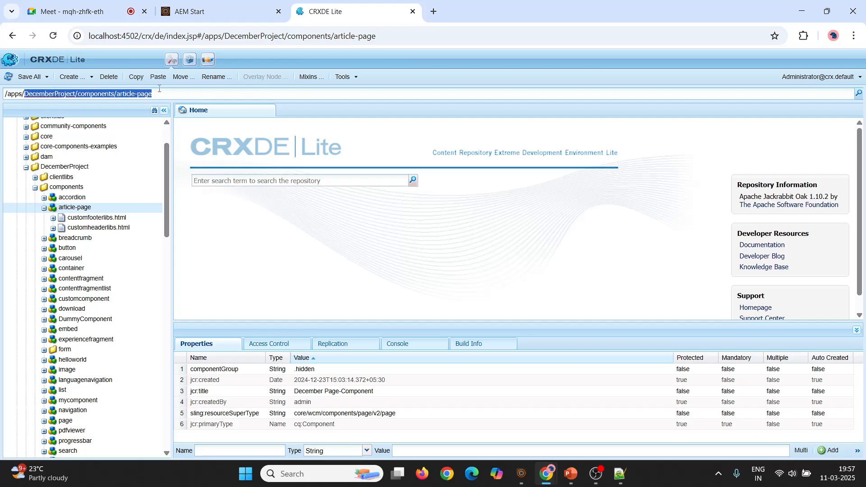
Set sling:resourceType on the jcr:content under the article-page template type's initial node to DecemberProject/components/article-page and save.
left_click(35, 188)
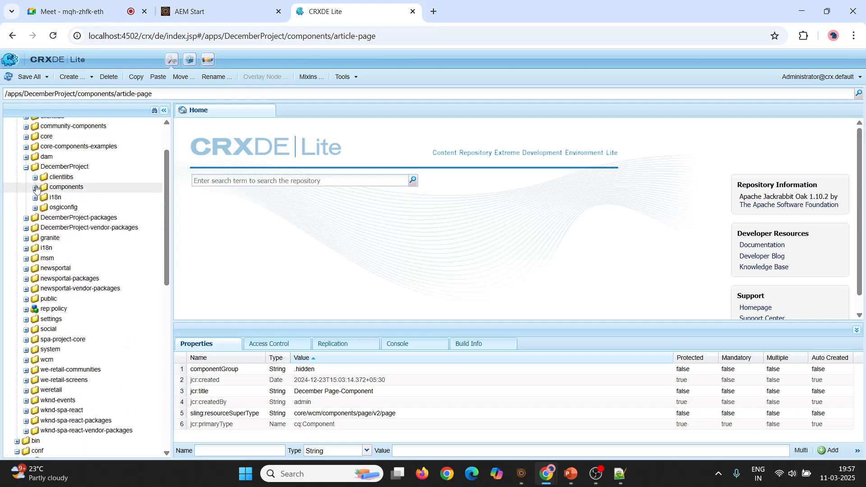
left_click(26, 168)
scroll(40, 226, "down", 4)
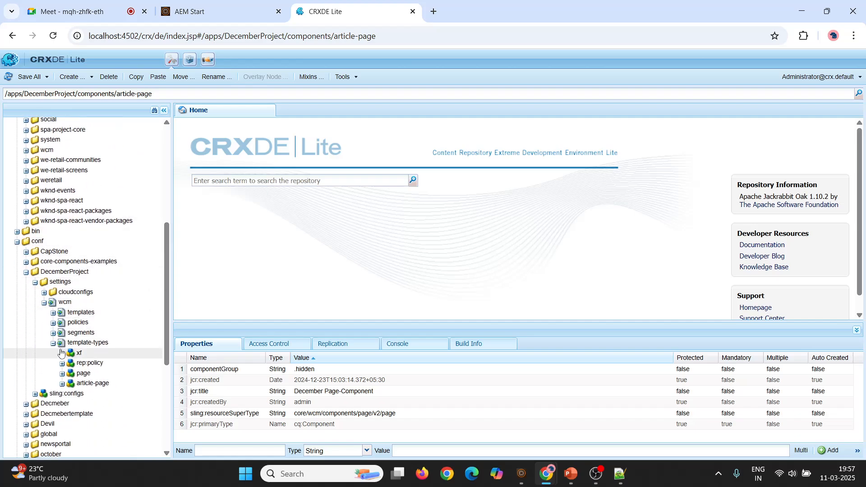
double_click(88, 384)
scroll(77, 352, "down", 1)
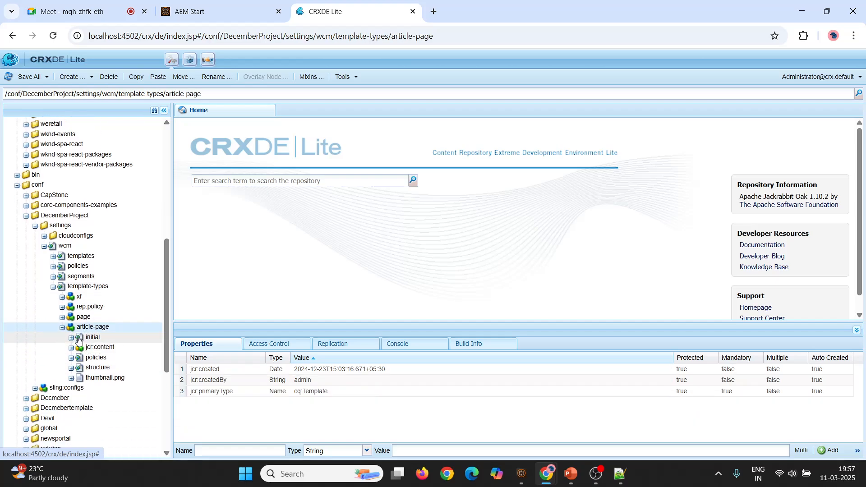
double_click(78, 339)
double_click(108, 348)
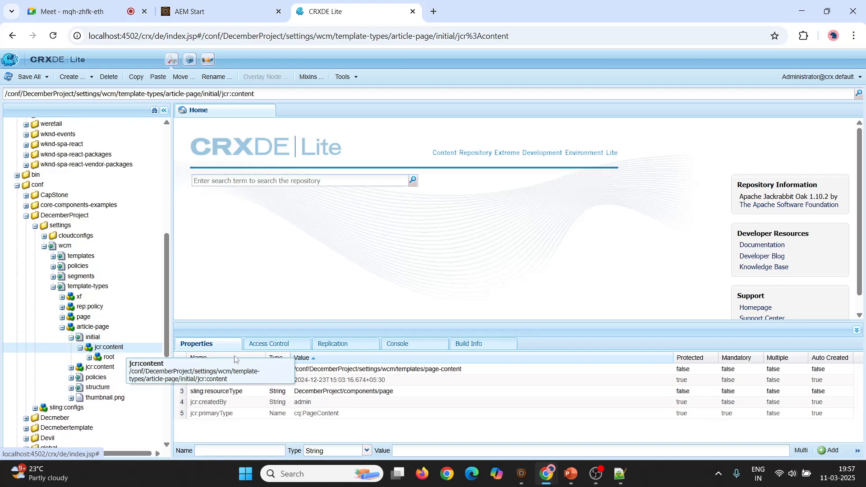
double_click(406, 393)
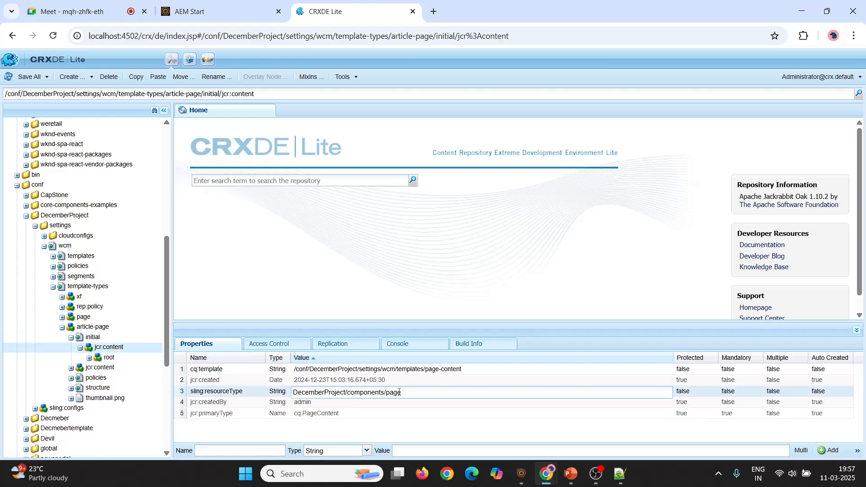
key("ctrl+a")
key("BackSpace")
key("ctrl+v")
left_click(402, 297)
key("ctrl+s")
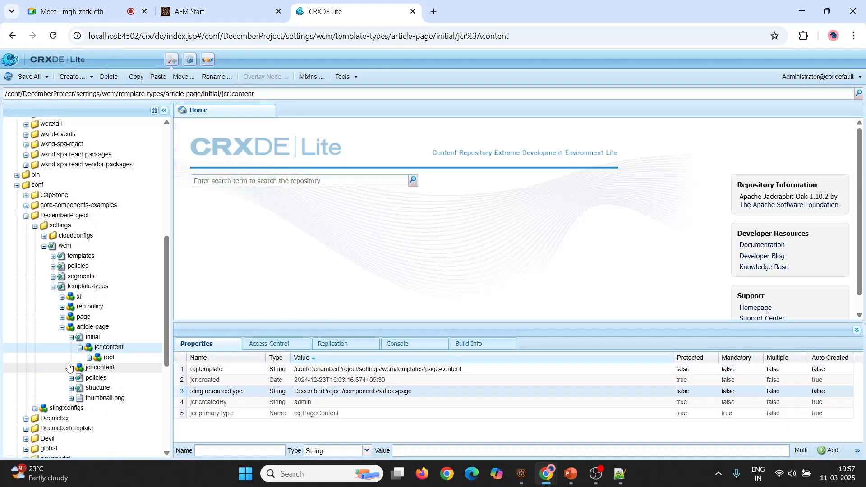
Set sling:resourceType on the jcr:content under the article-page template type's structure node to DecemberProject/components/article-page and save.
left_click(71, 388)
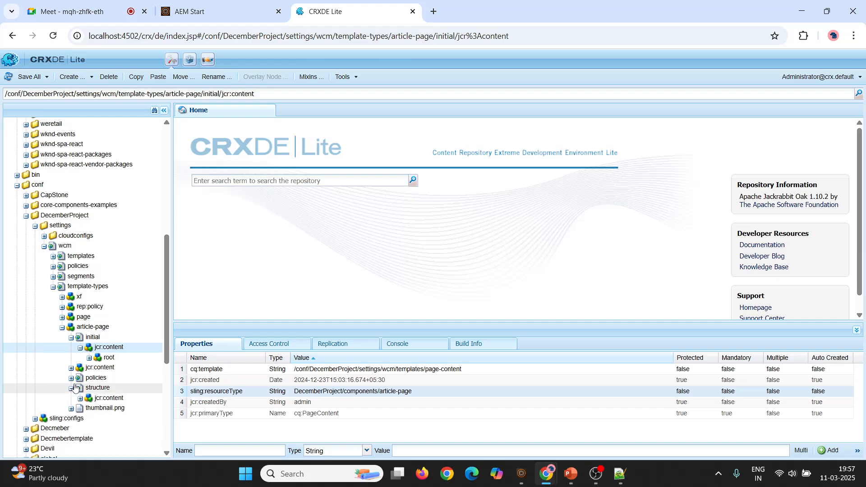
scroll(72, 388, "down", 1)
left_click(97, 346)
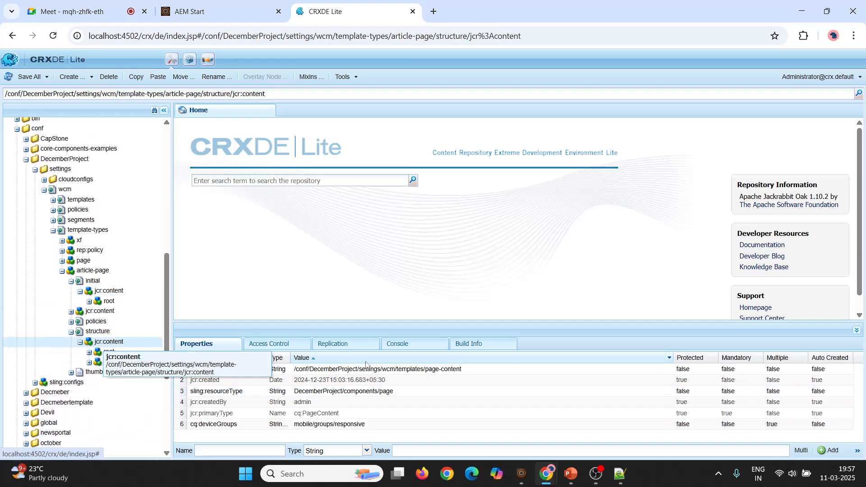
double_click(399, 392)
key("BackSpace")
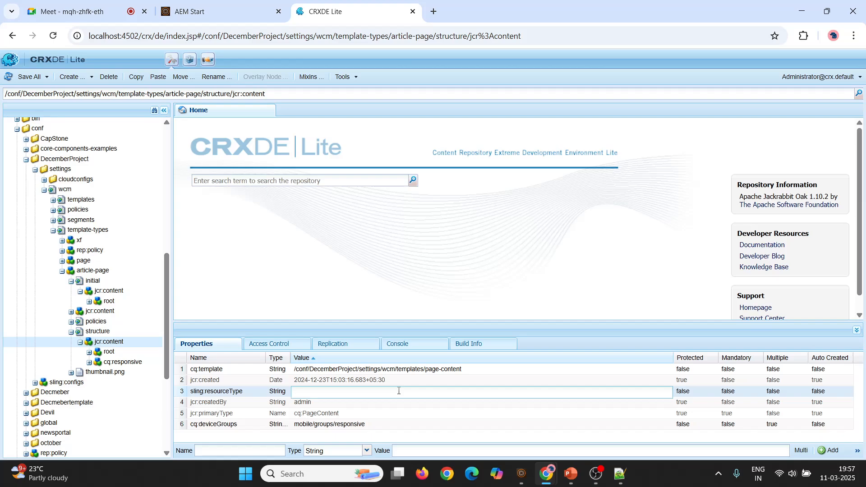
key("ctrl+v")
key("Return")
key("ctrl+s")
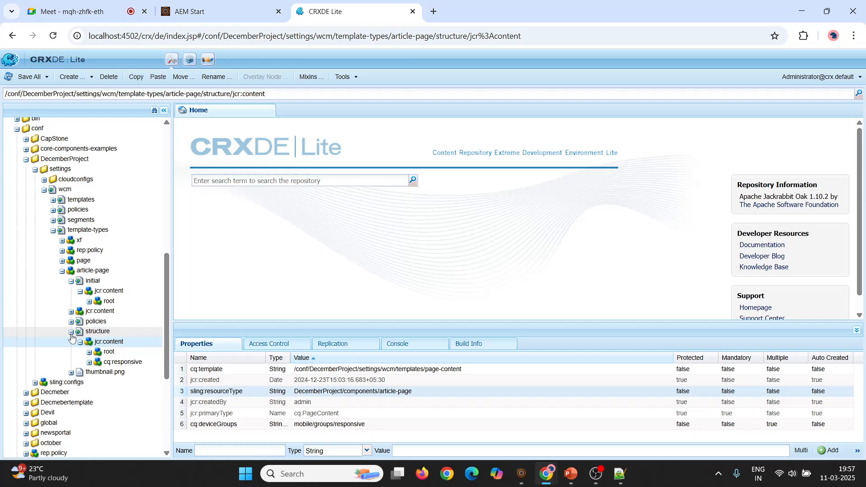
Set the jcr:title of the article-page template type's own jcr:content node to "Article template Template" and save.
left_click(80, 291)
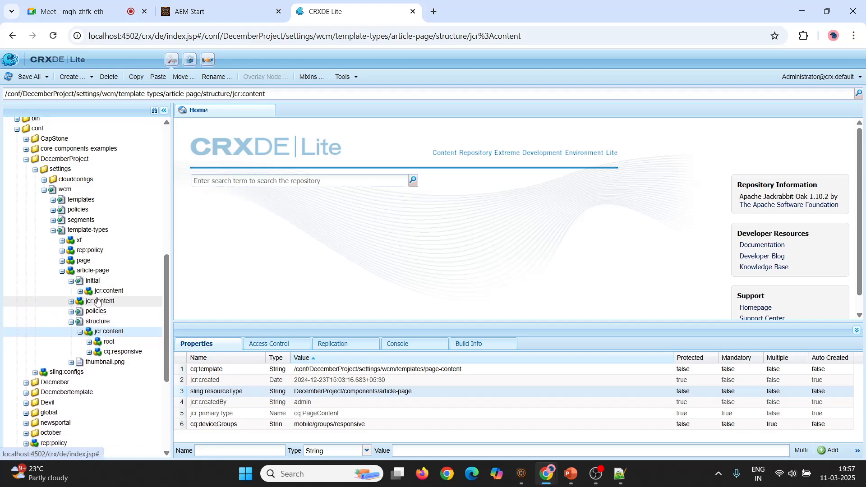
left_click(97, 301)
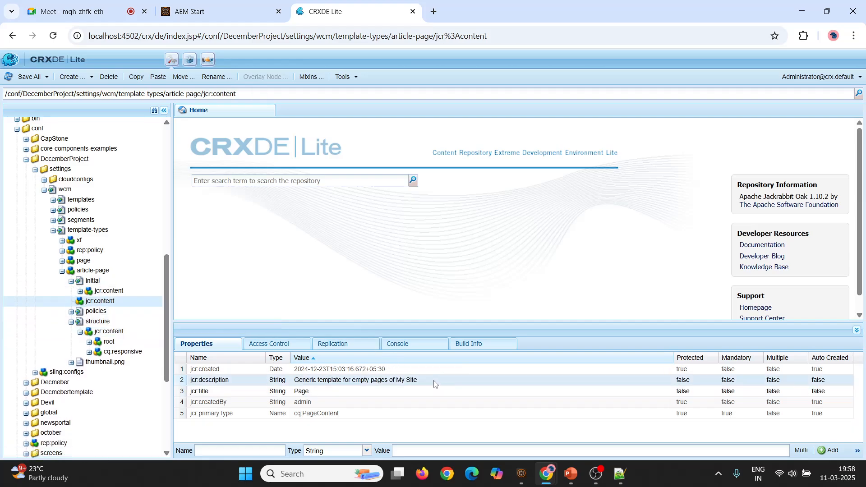
double_click(371, 395)
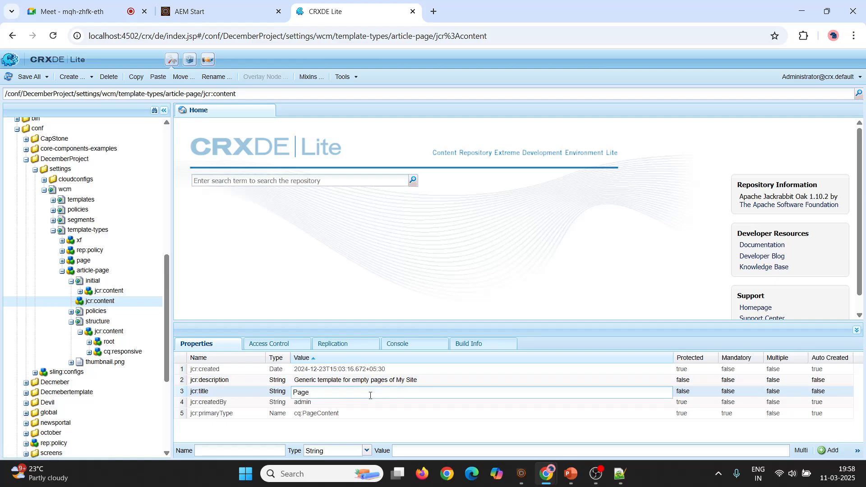
key("ctrl+a")
key("BackSpace")
type("Article templaet")
key("BackSpace")
key("BackSpace")
key("BackSpace")
key("BackSpace")
key("Return")
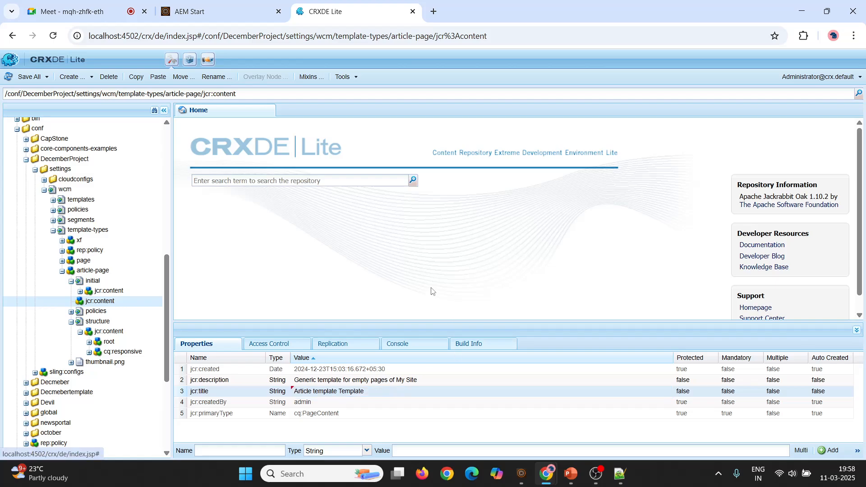
key("ctrl+s")
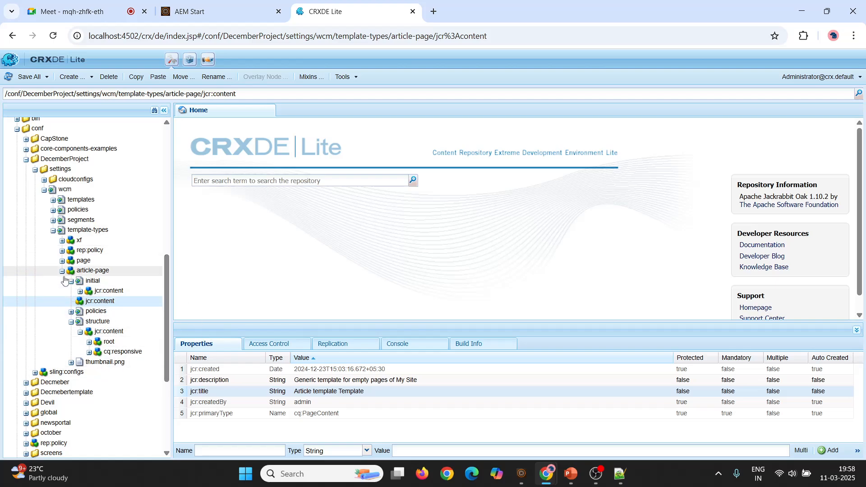
Compare the article-page template type's jcr:content with the PowerPoint slide, then return to CRXDE Lite and collapse the template type.
left_click(71, 322)
left_click(71, 282)
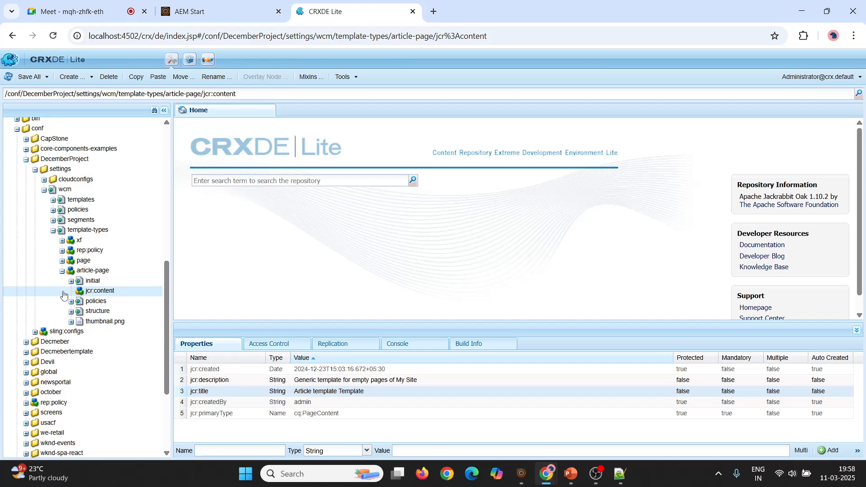
key("alt+Tab")
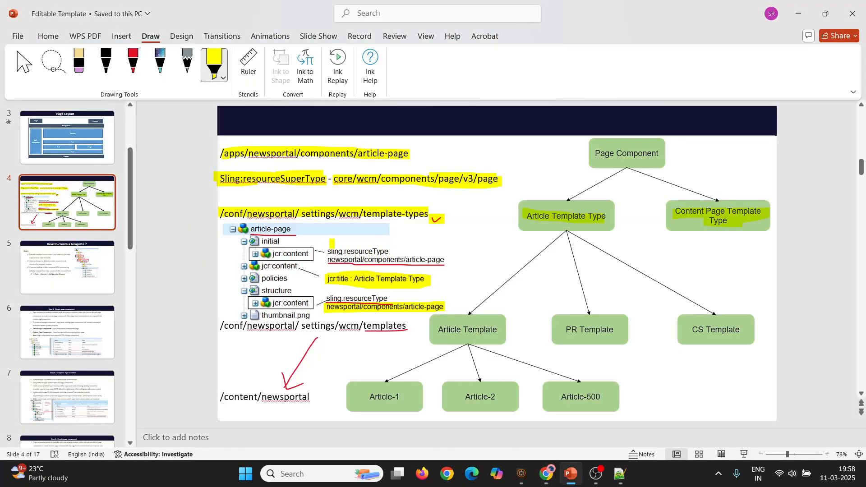
key("alt+Tab")
key("alt+Tab")
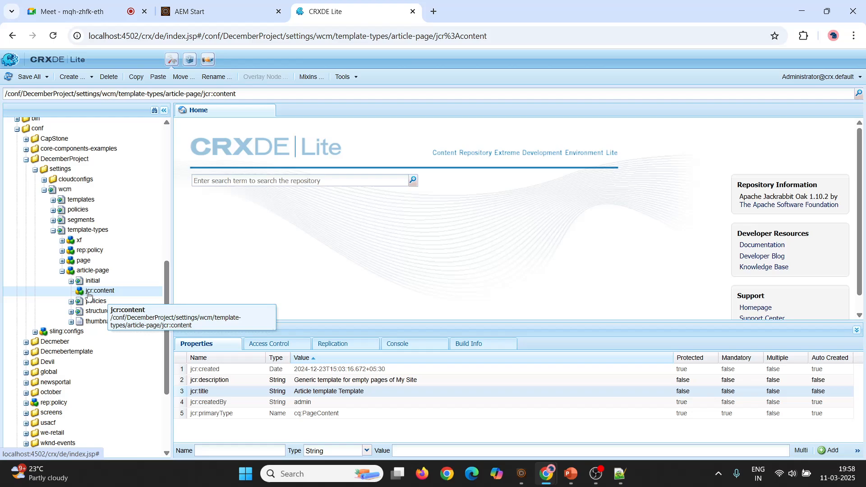
left_click(89, 296)
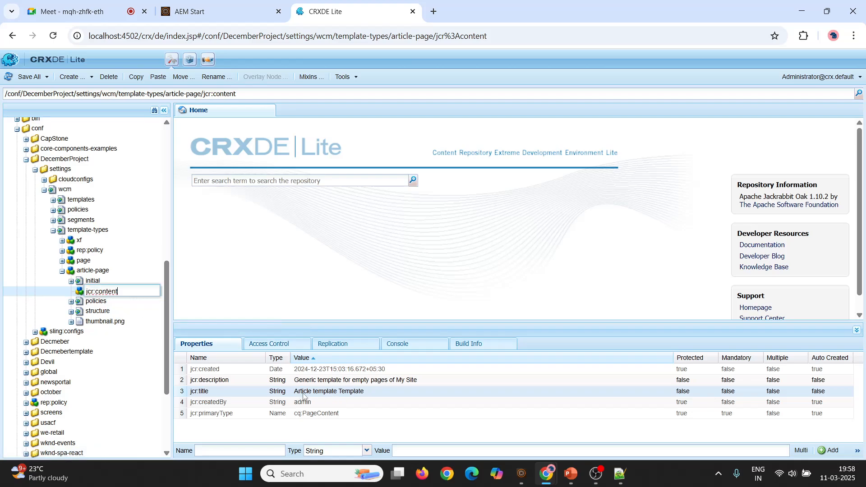
key("alt+Tab")
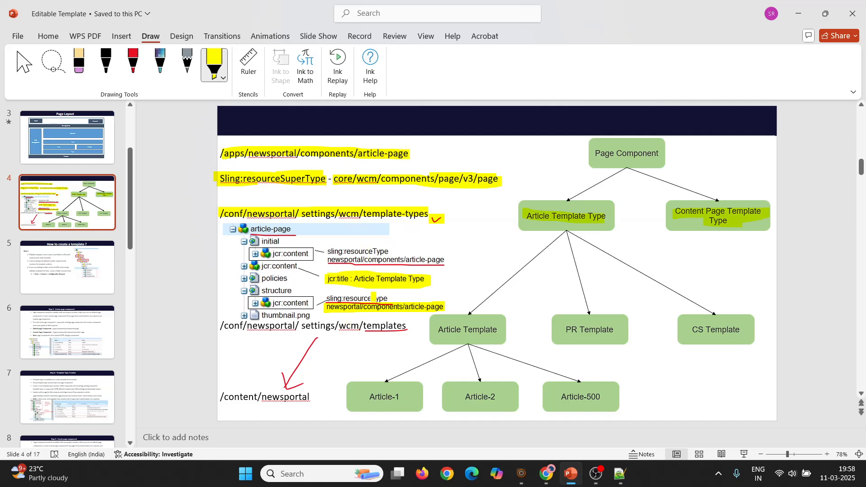
key("alt+Tab")
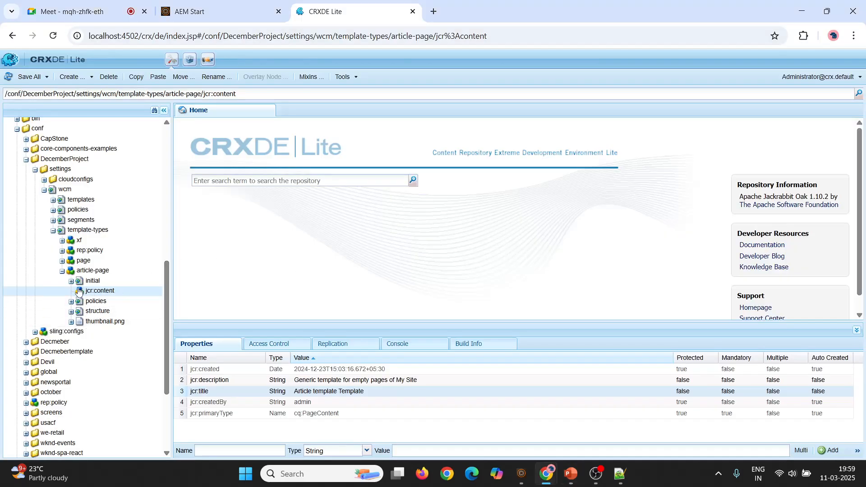
left_click(61, 272)
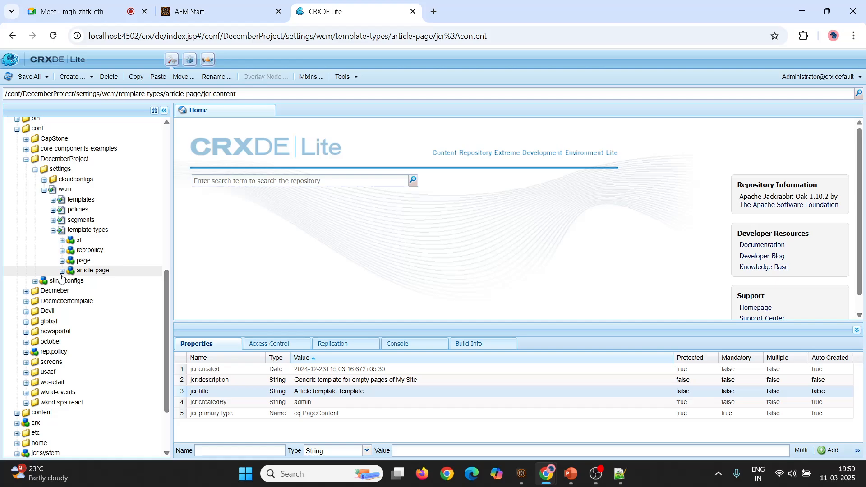
Switch to the AEM start page and open the Templates console from the general tools.
left_click(193, 3)
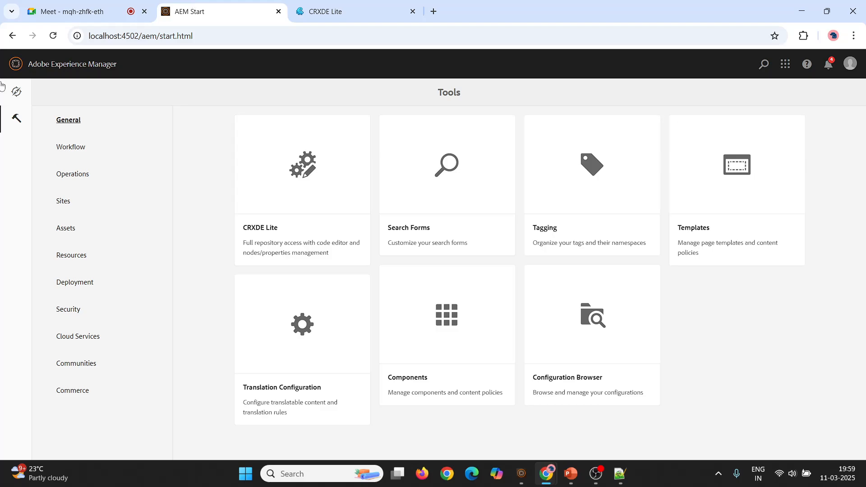
left_click(18, 94)
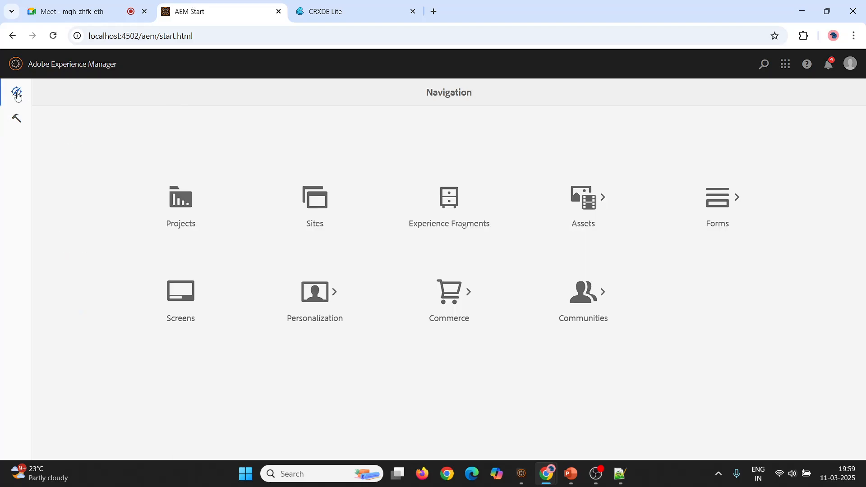
left_click(15, 119)
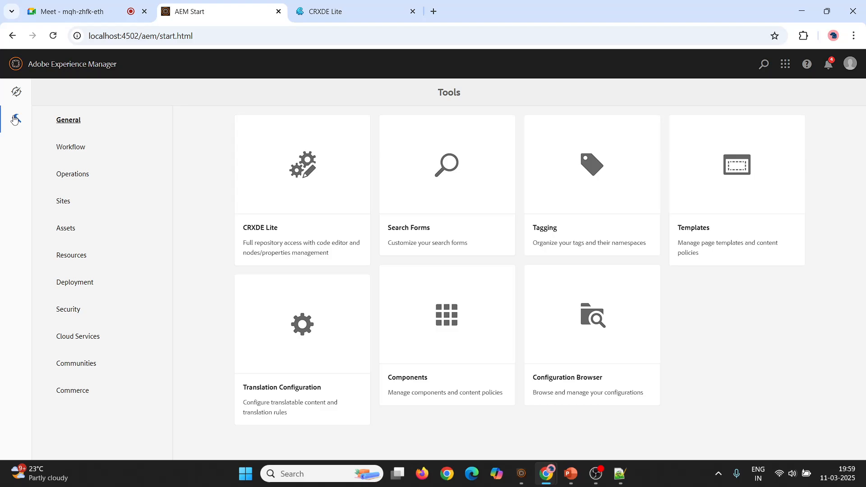
left_click(16, 93)
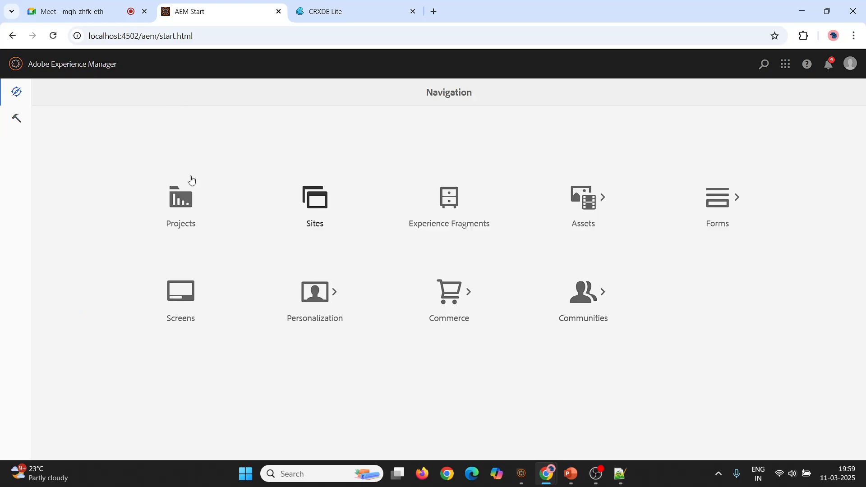
left_click(17, 118)
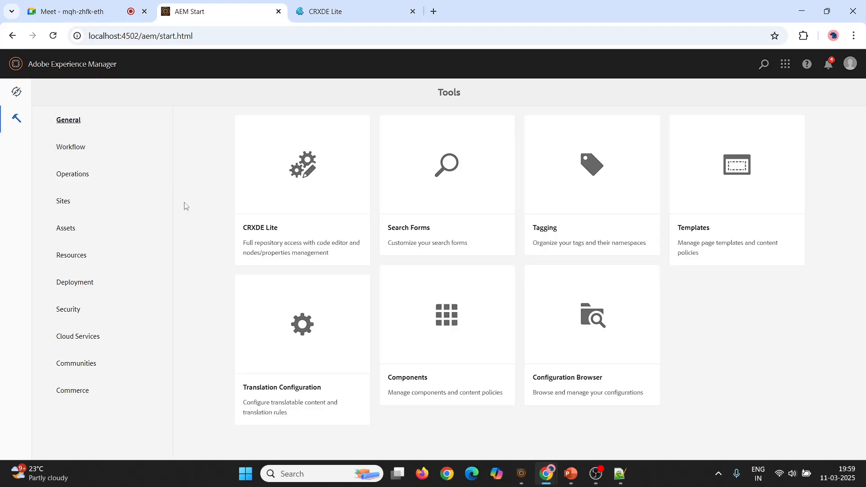
left_click(715, 220)
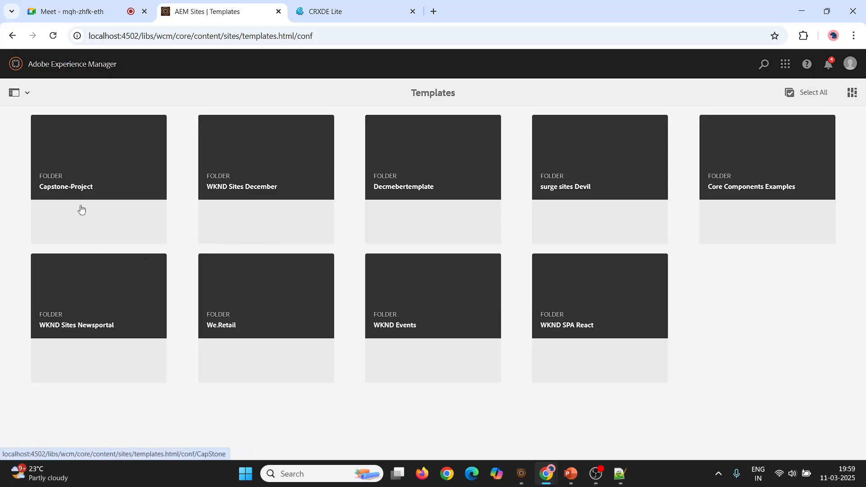
Open the WKND Sites December template folder and start creating a new template.
left_click(251, 174)
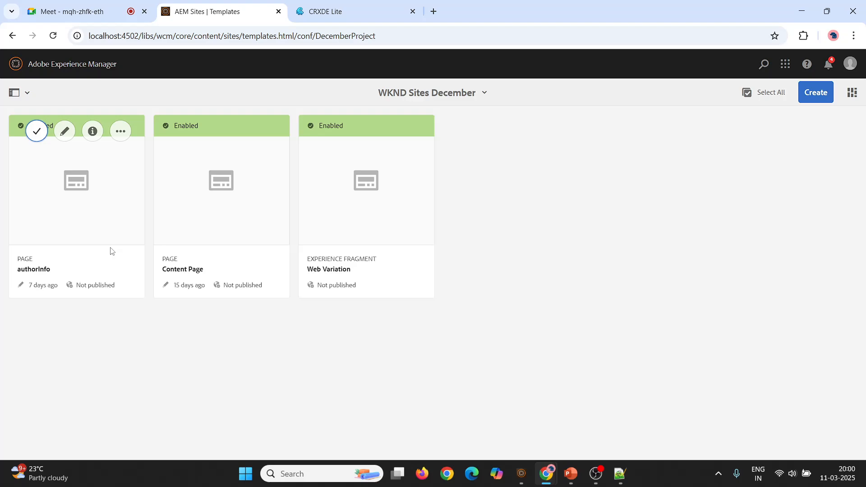
left_click(807, 103)
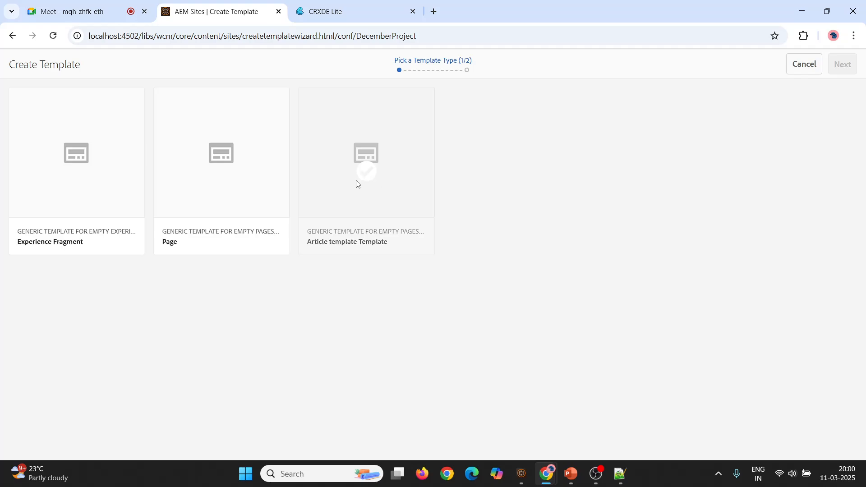
Switch to CRXDE Lite and set the jcr:title of the article-page template type's jcr:content to "Article Template Type".
left_click(356, 10)
left_click(167, 14)
left_click(315, 18)
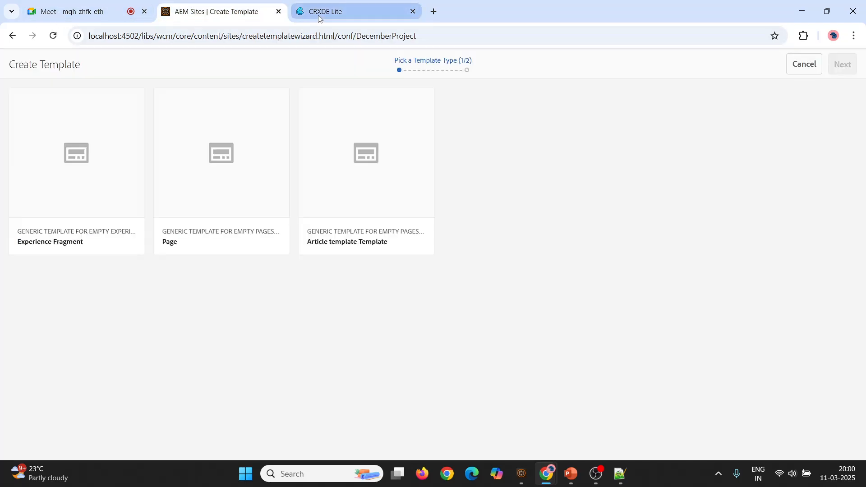
double_click(390, 391)
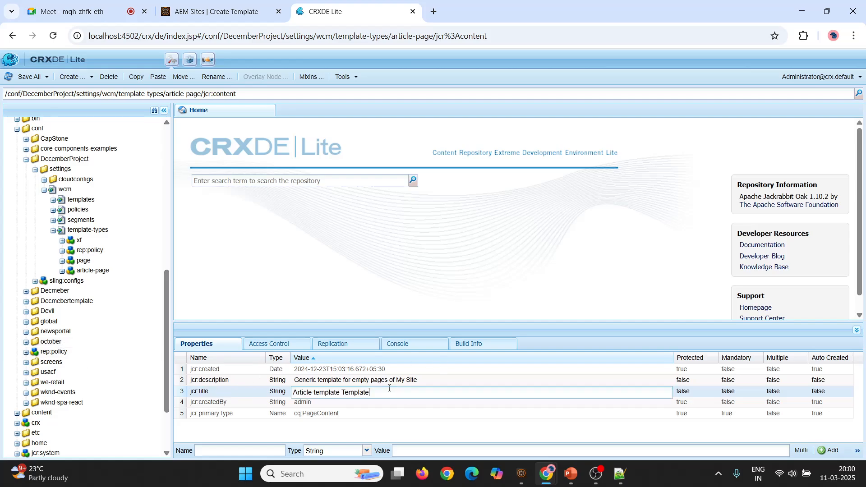
key("BackSpace")
key("BackSpace")
key("BackSpace")
key("BackSpace")
key("BackSpace")
key("BackSpace")
key("BackSpace")
key("BackSpace")
key("BackSpace")
key("BackSpace")
key("BackSpace")
key("BackSpace")
key("BackSpace")
key("BackSpace")
key("BackSpace")
type("Templaate Type")
key("Return")
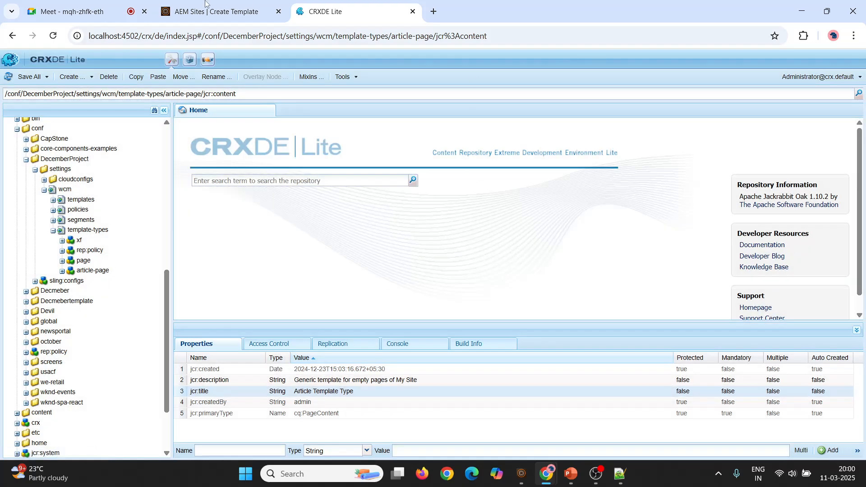
Return to the AEM template creation wizard, reload it, and continue with Article Template Type as the template type.
left_click(195, 12)
left_click(53, 36)
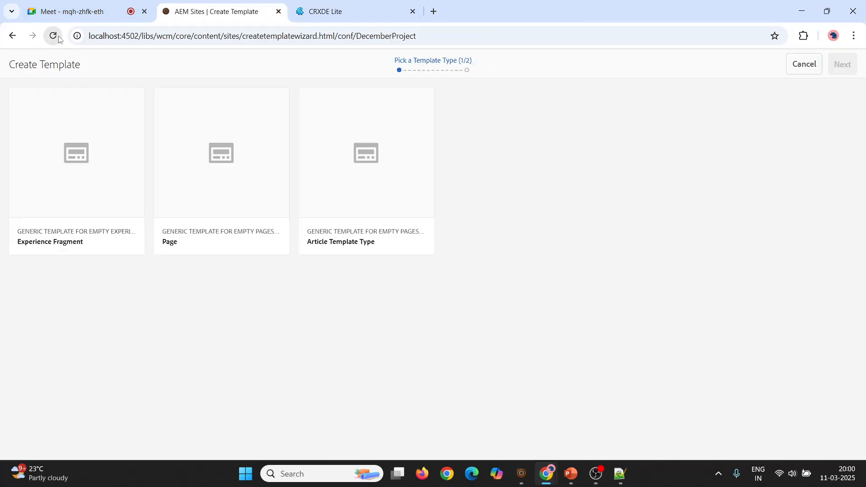
left_click(368, 179)
left_click(842, 64)
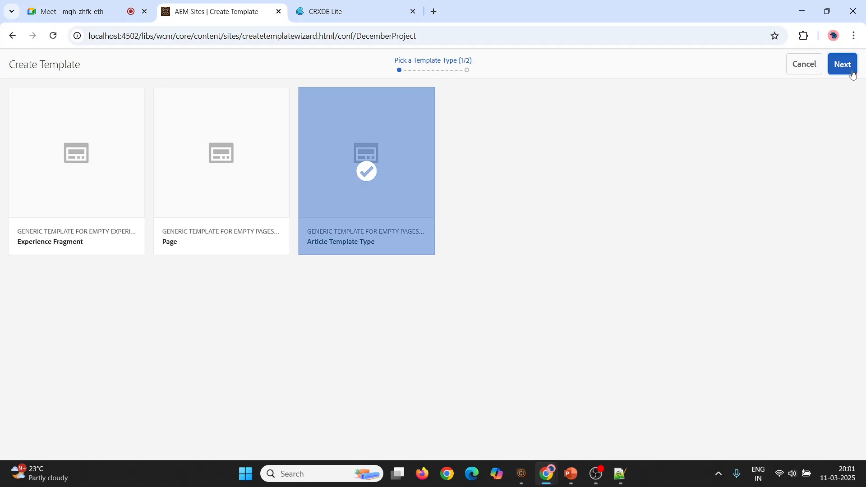
Title the new template "Article-Templaete", create it, and return to the template list without opening it.
left_click(347, 107)
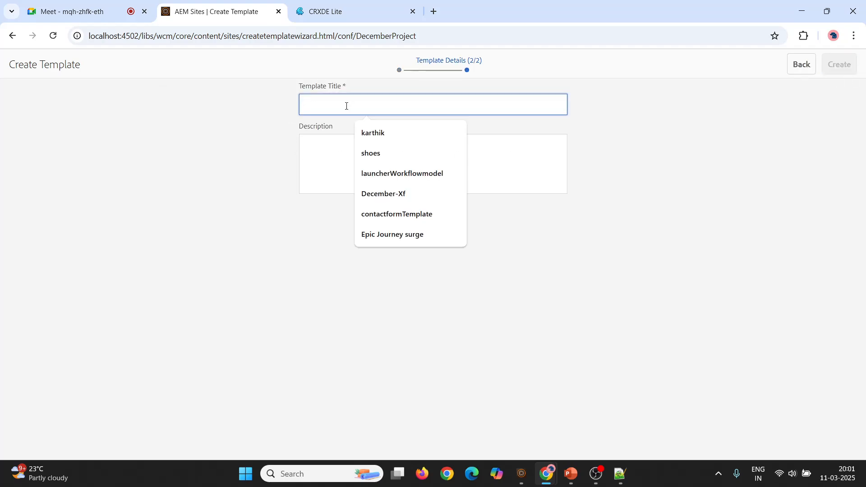
type("Articvle")
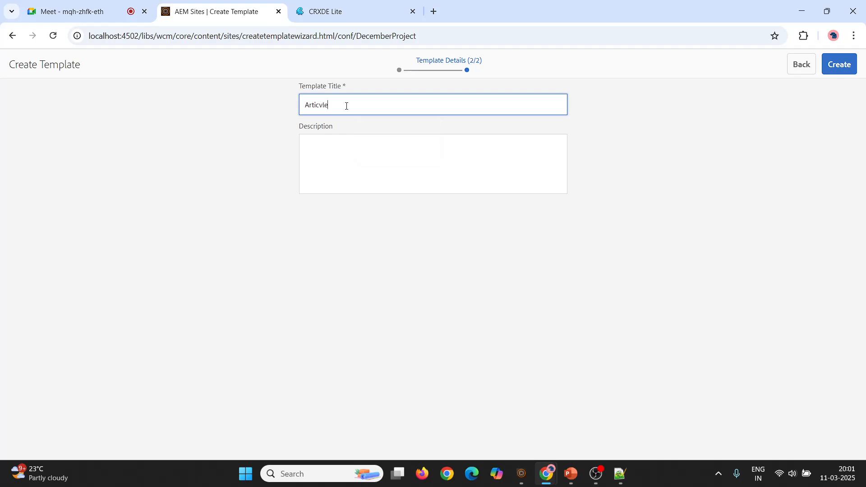
key("BackSpace")
key("BackSpace")
key("BackSpace")
key("BackSpace")
key("BackSpace")
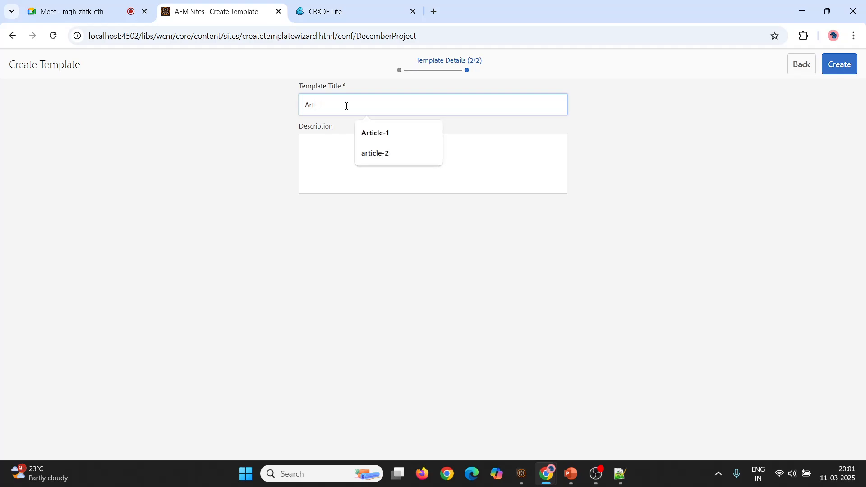
key("Down")
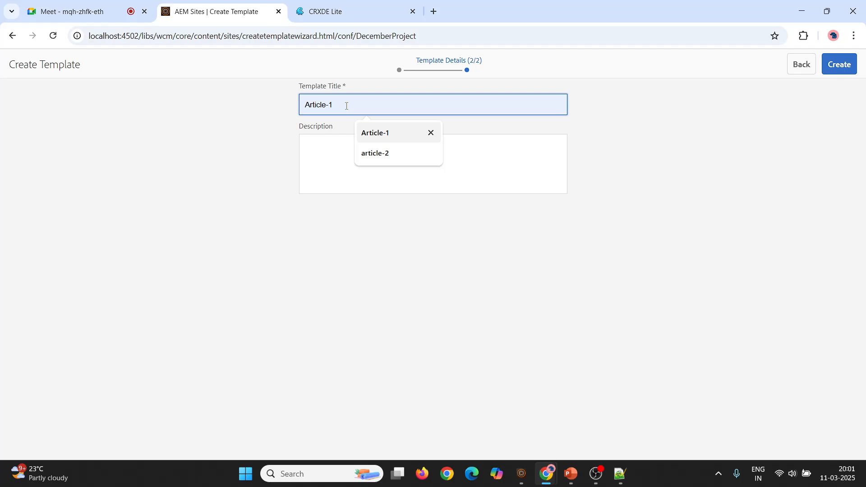
key("BackSpace")
key("BackSpace")
key("BackSpace")
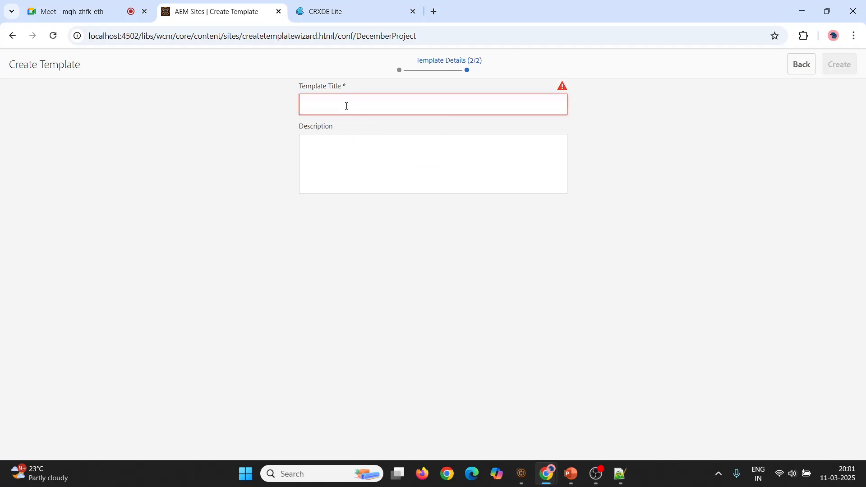
type("Article")
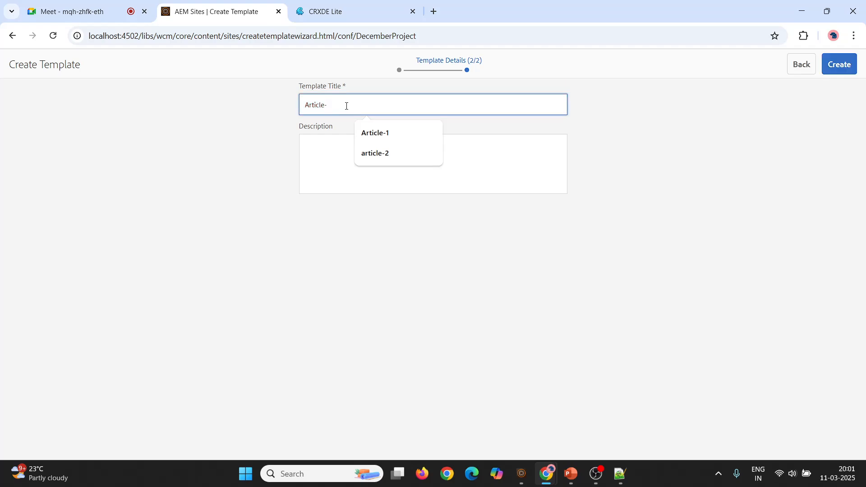
type("-Template")
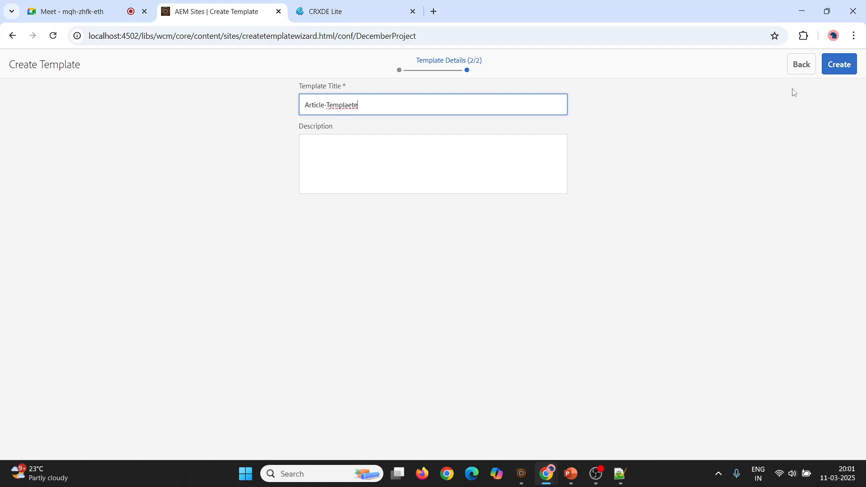
left_click(839, 67)
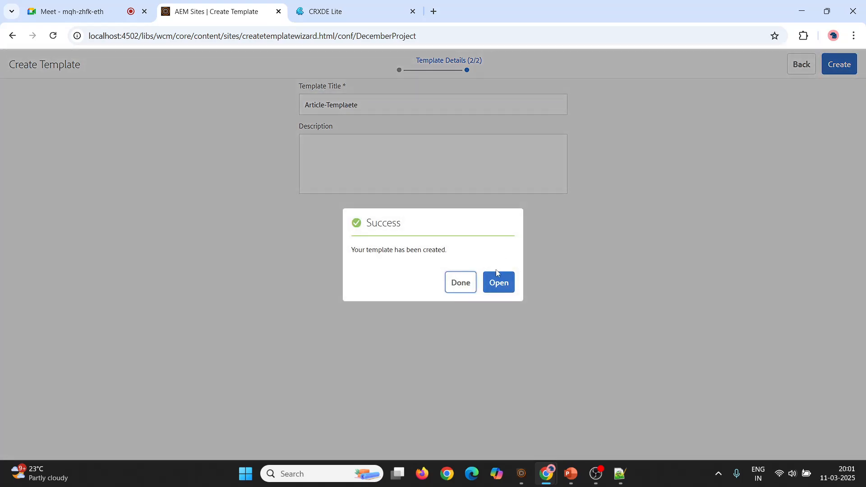
left_click(473, 283)
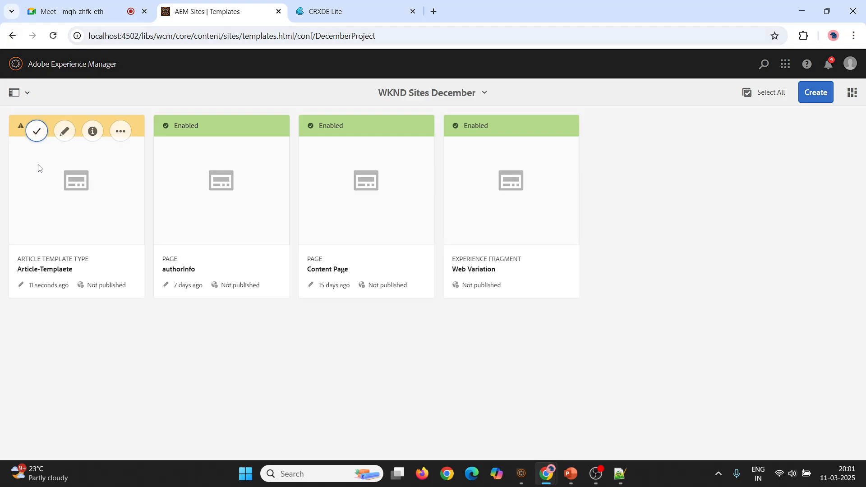
Switch to CRXDE Lite and inspect the new article-templaete node and its children under DecemberProject's wcm/templates.
key("ctrl+Tab")
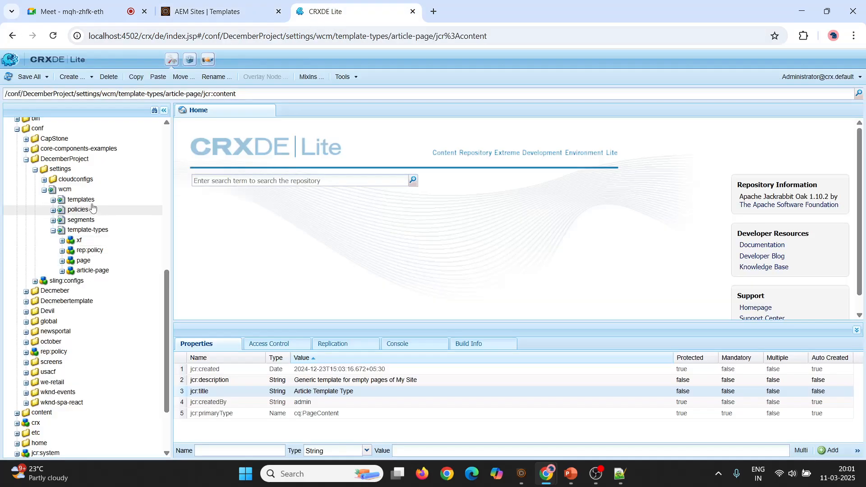
left_click(53, 231)
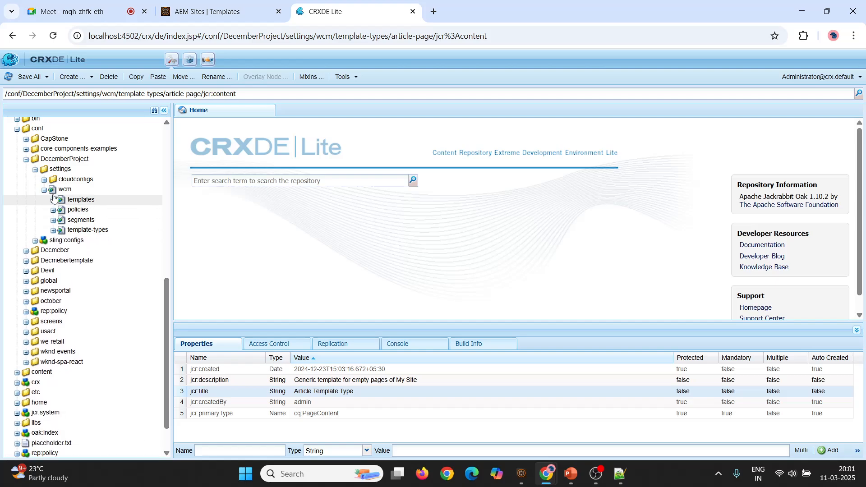
left_click(53, 201)
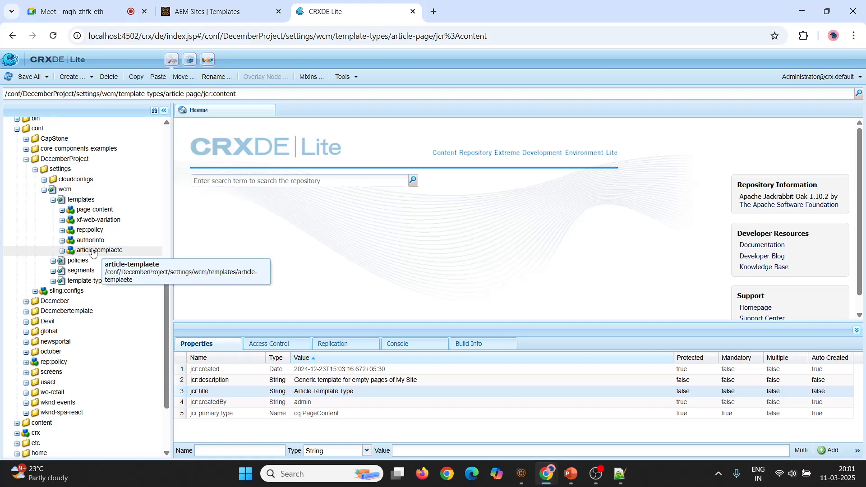
left_click(62, 251)
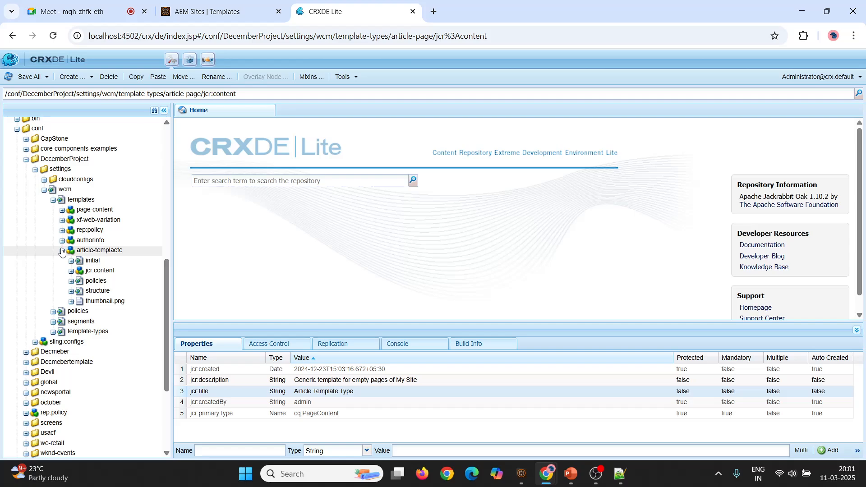
left_click(102, 254)
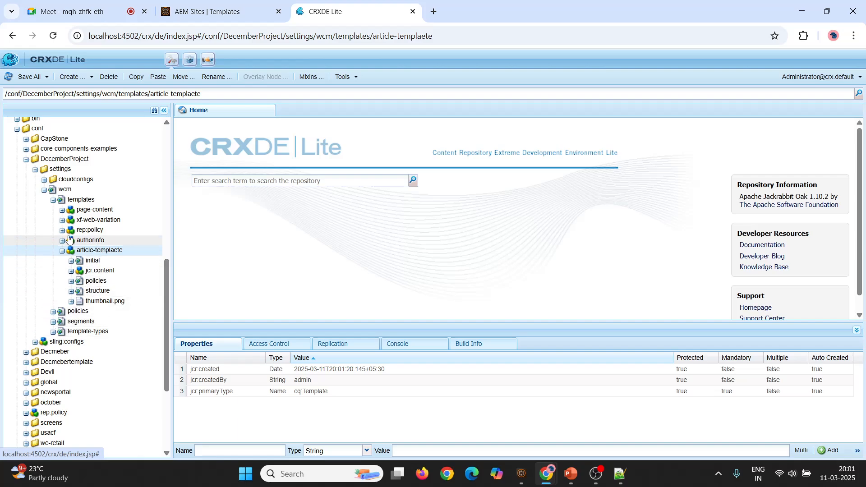
left_click(53, 332)
left_click(53, 333)
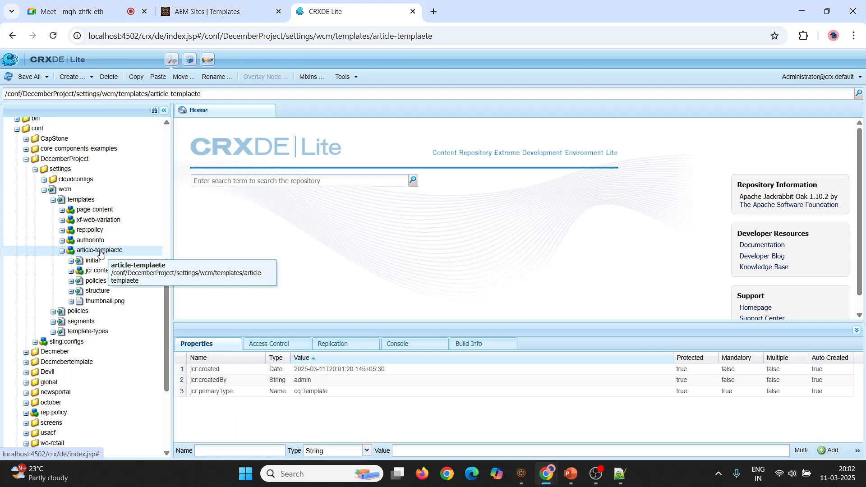
Check the template in the AEM Templates console, and compare its nodes with the article-page template type in CRXDE Lite.
left_click(212, 11)
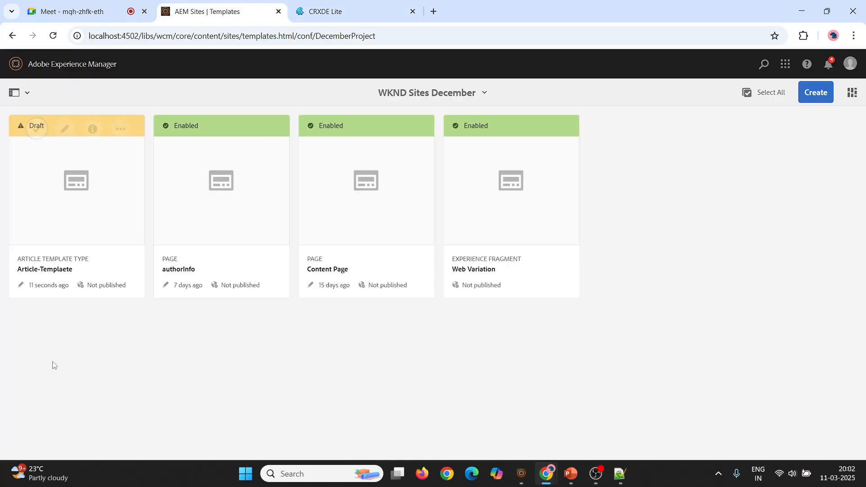
left_click(325, 11)
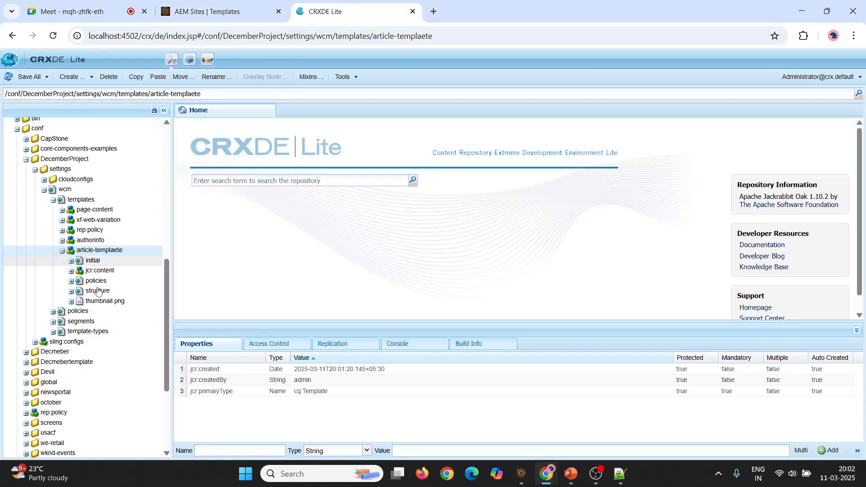
left_click(62, 251)
left_click(61, 251)
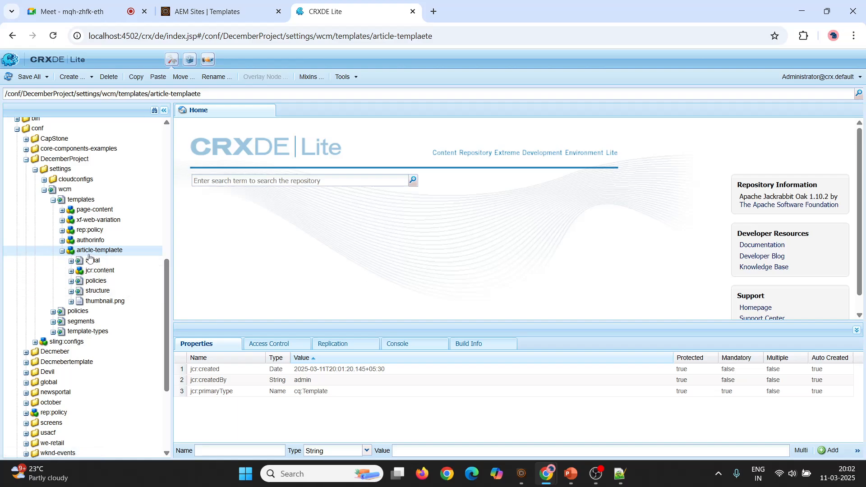
left_click(54, 333)
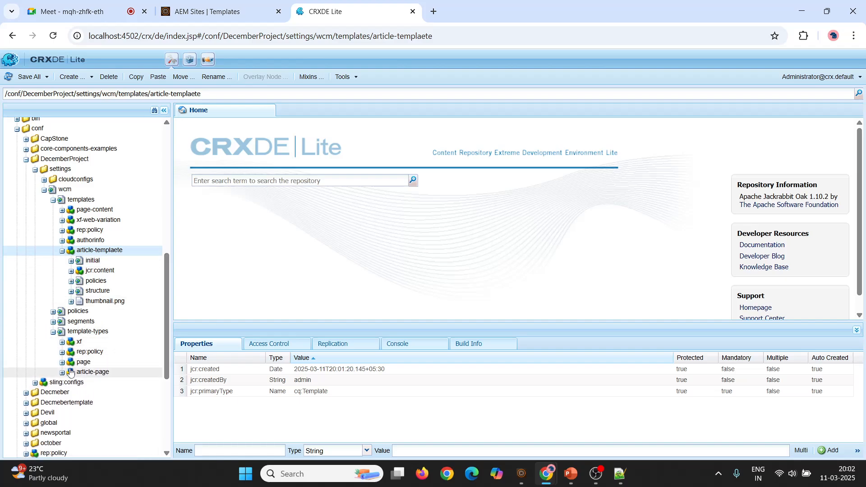
left_click(63, 373)
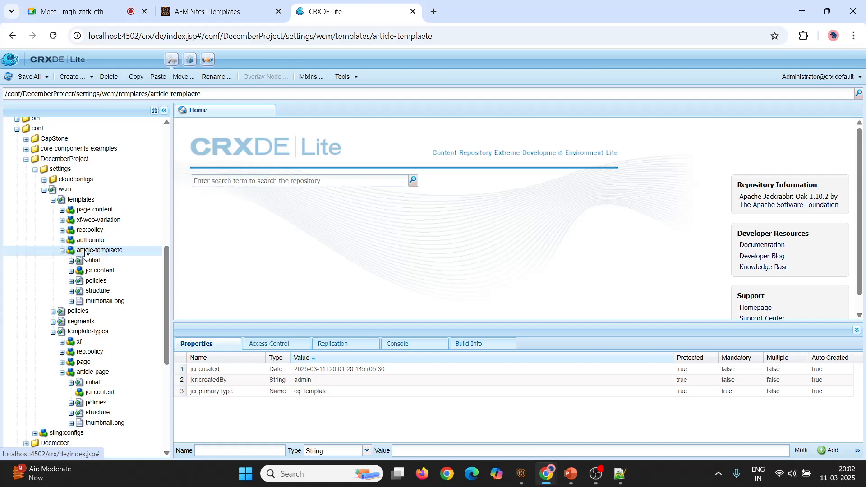
Collapse the template-types node, recheck the article-templaete children, and switch to PowerPoint to review the template hierarchy slide.
key("alt")
left_click(52, 332)
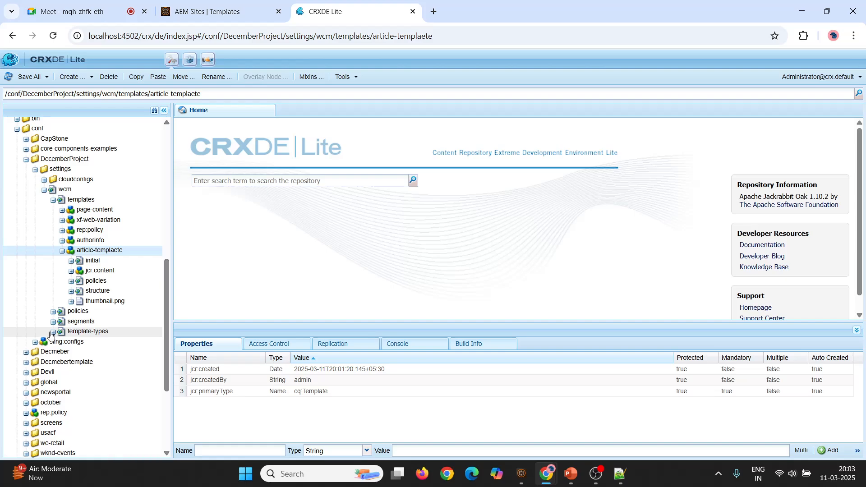
left_click(63, 253)
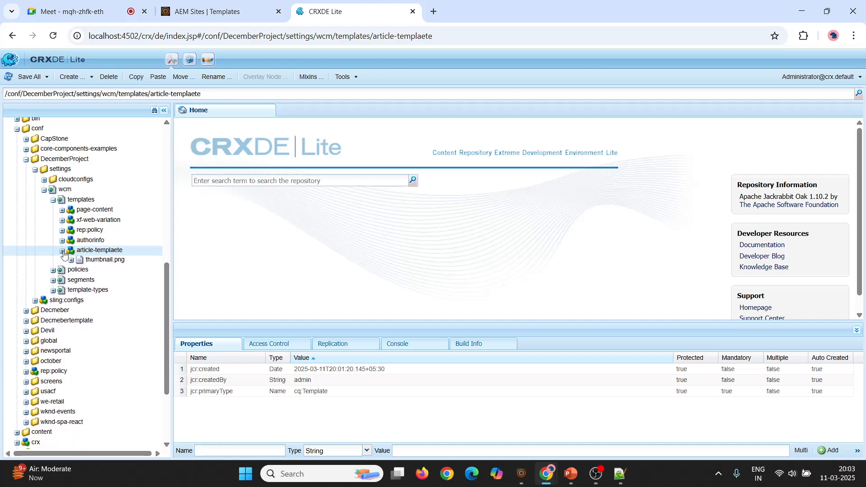
left_click(63, 253)
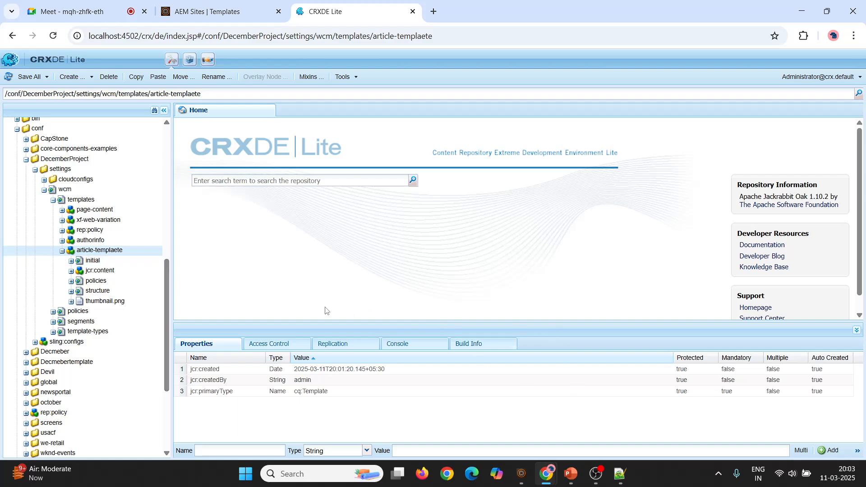
left_click(570, 474)
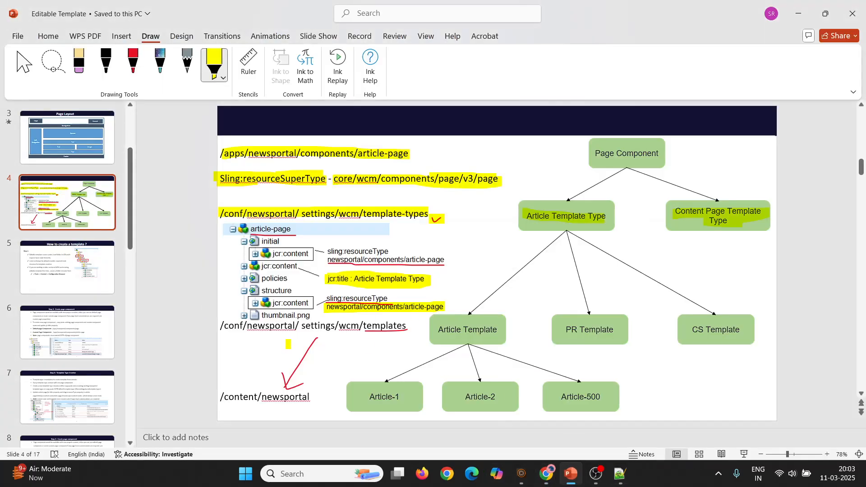
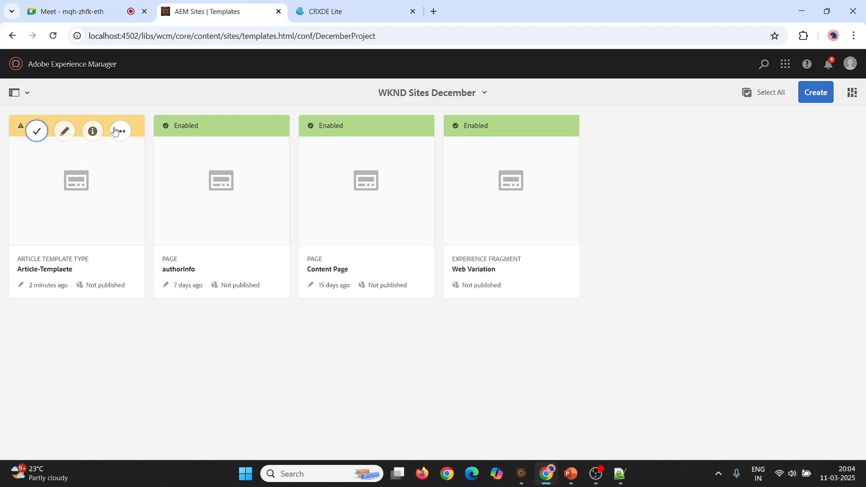
Enable the Article-Templaete template in the AEM Templates console and open it in the template editor.
left_click(120, 131)
left_click(112, 163)
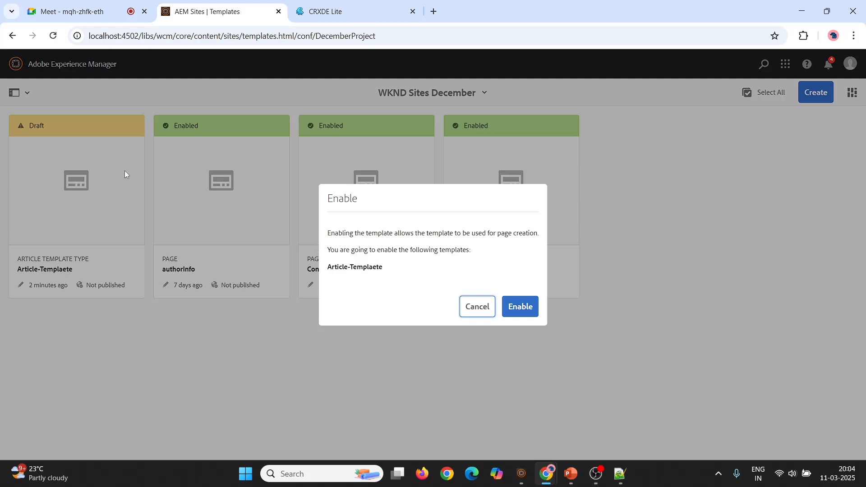
left_click(534, 311)
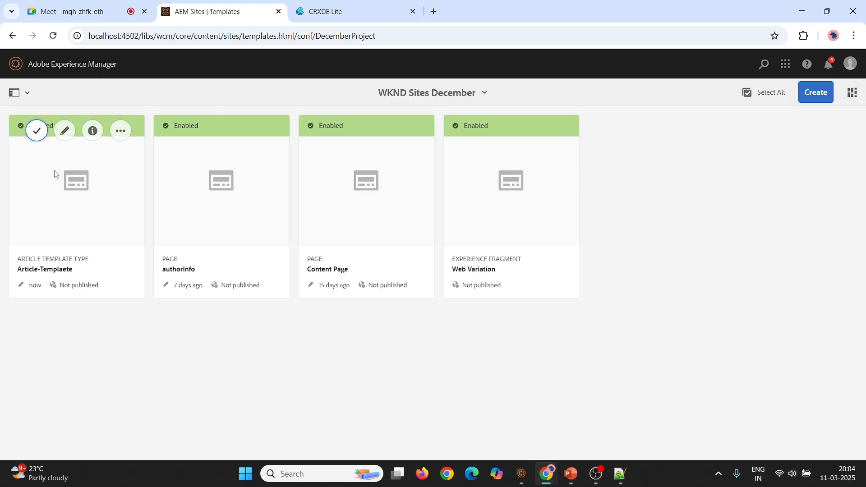
left_click(64, 131)
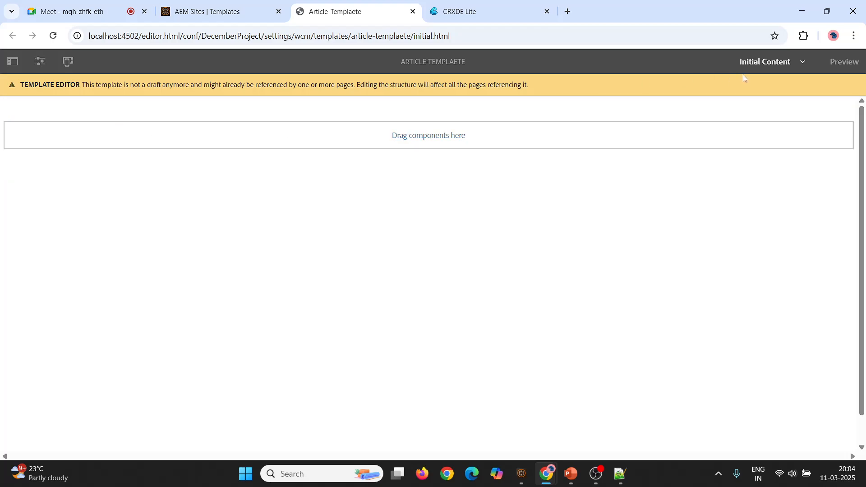
Review the template path in the editor's address and switch the Article-Templaete editor from Initial Content to Structure mode.
left_click_drag(122, 36, 187, 36)
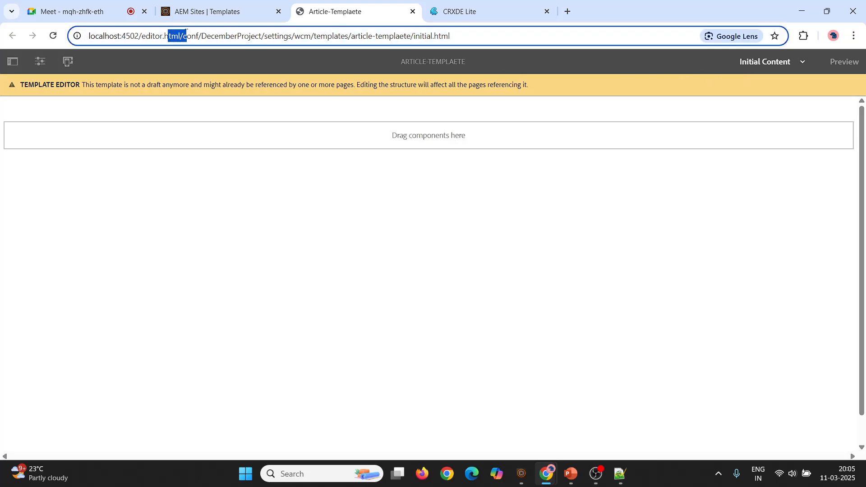
left_click(195, 39)
left_click_drag(352, 36, 416, 34)
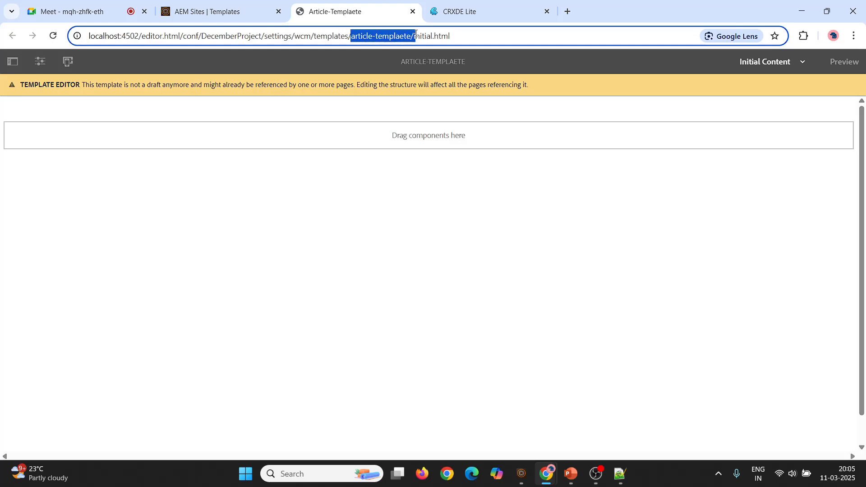
left_click(798, 80)
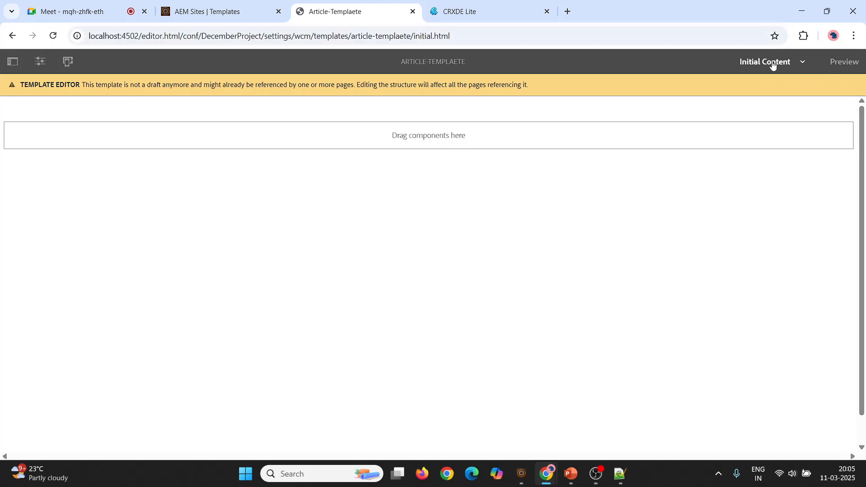
left_click(807, 63)
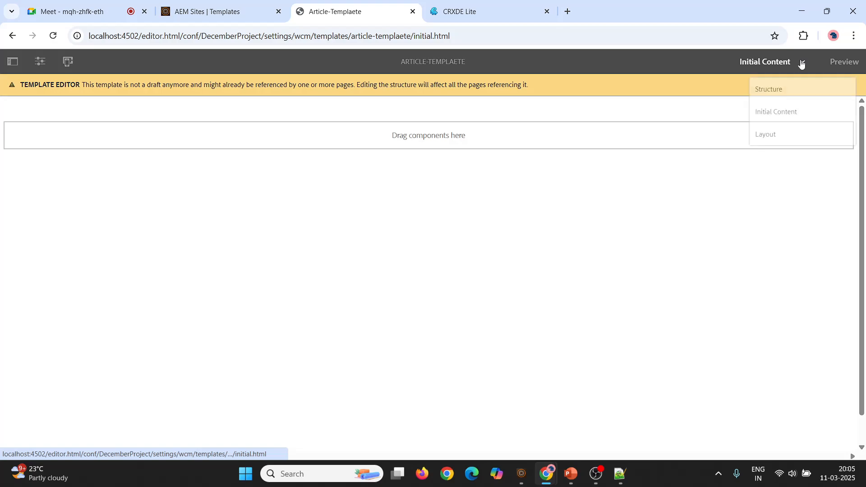
left_click(773, 88)
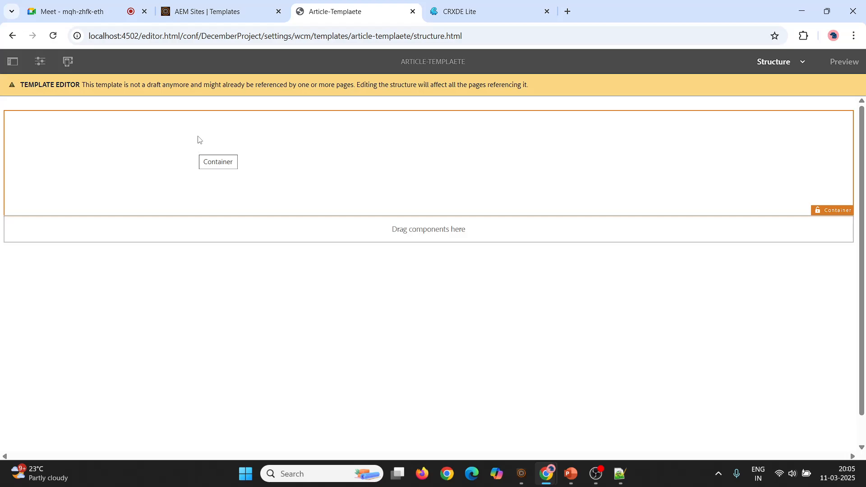
Compare the editor address's template path and structure.html with article-templaete's initial and structure nodes in CRXDE Lite.
left_click_drag(183, 36, 411, 38)
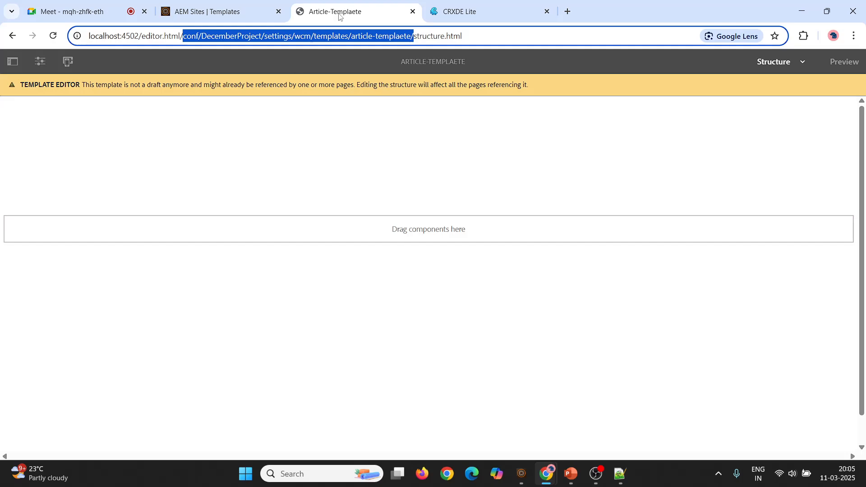
left_click(441, 2)
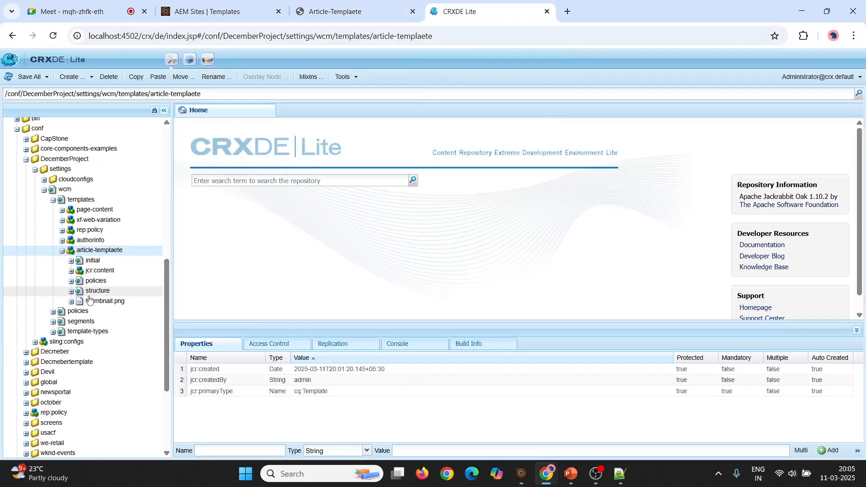
double_click(91, 262)
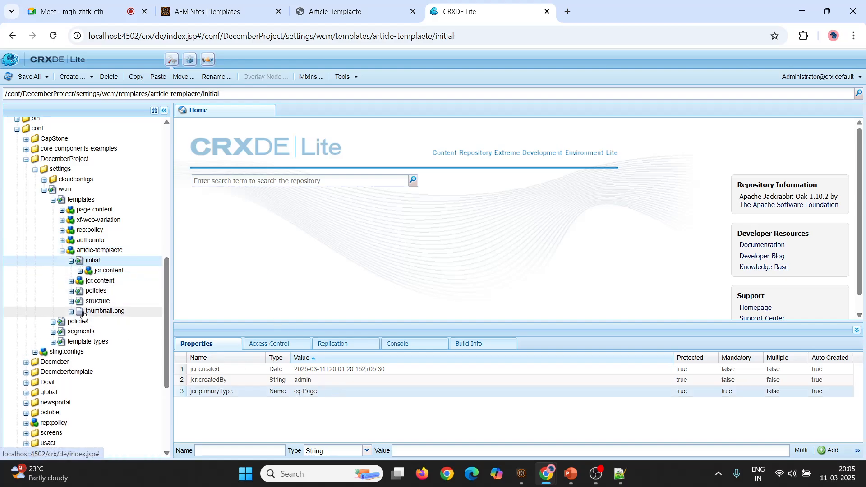
double_click(93, 302)
left_click(301, 392)
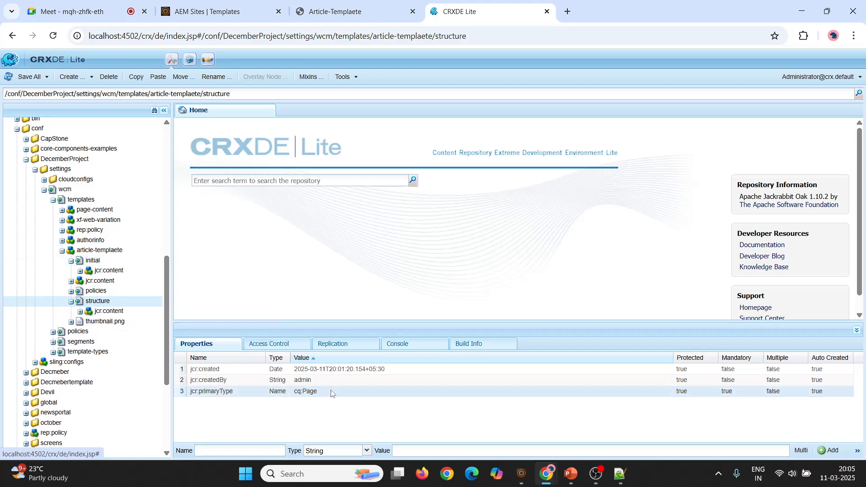
left_click(70, 303)
left_click(392, 14)
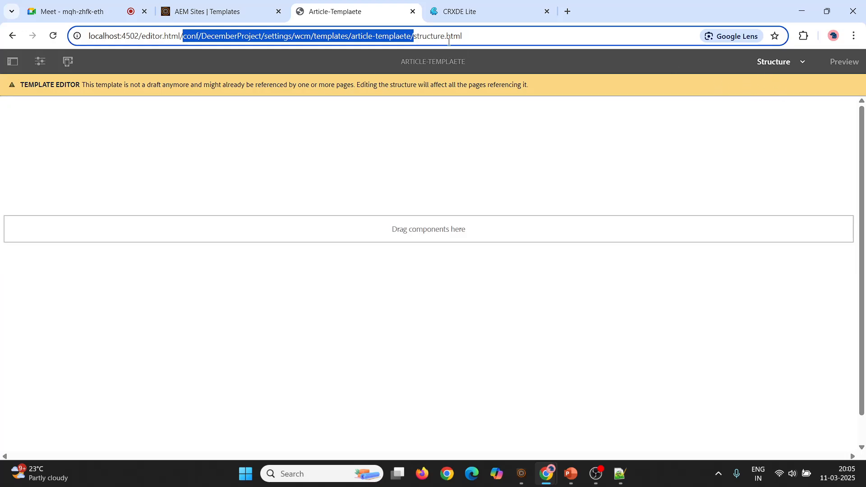
left_click_drag(415, 36, 481, 34)
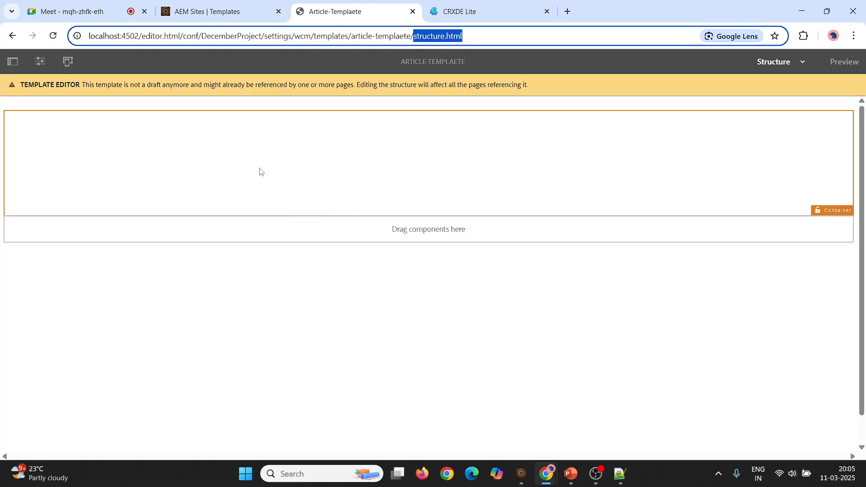
Lock the unlocked Container component in the template structure and select it again to show its actions.
left_click(357, 160)
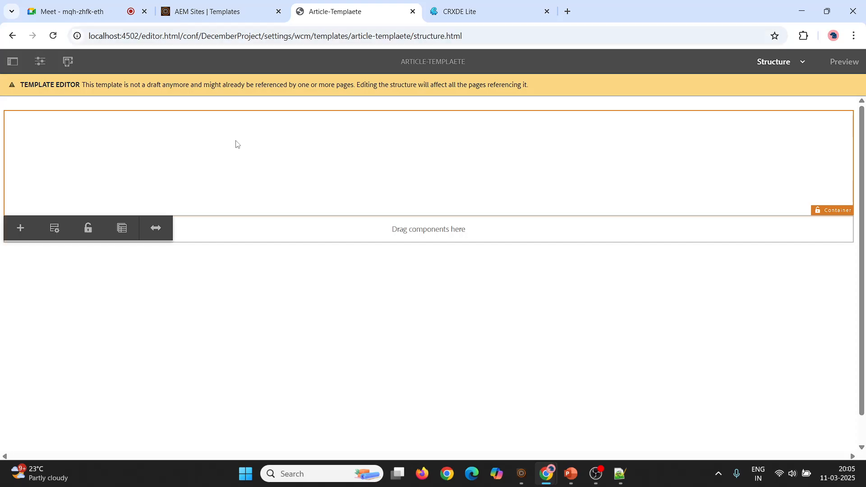
left_click(88, 227)
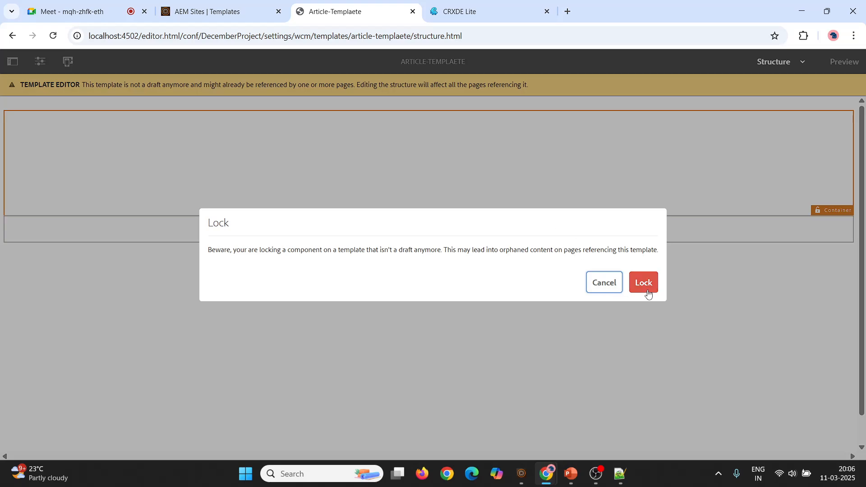
left_click(644, 283)
left_click(269, 127)
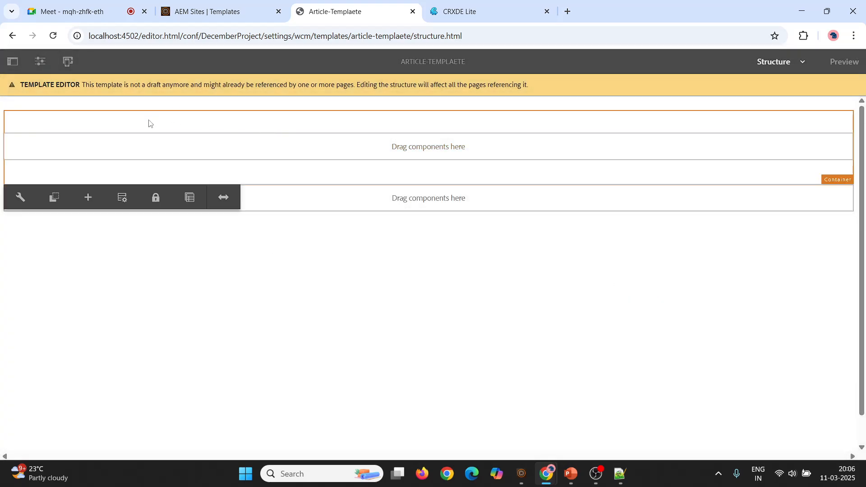
Delete the container node under article-templaete's structure/jcr:content/root in CRXDE Lite, save, and reload the template editor.
left_click(493, 6)
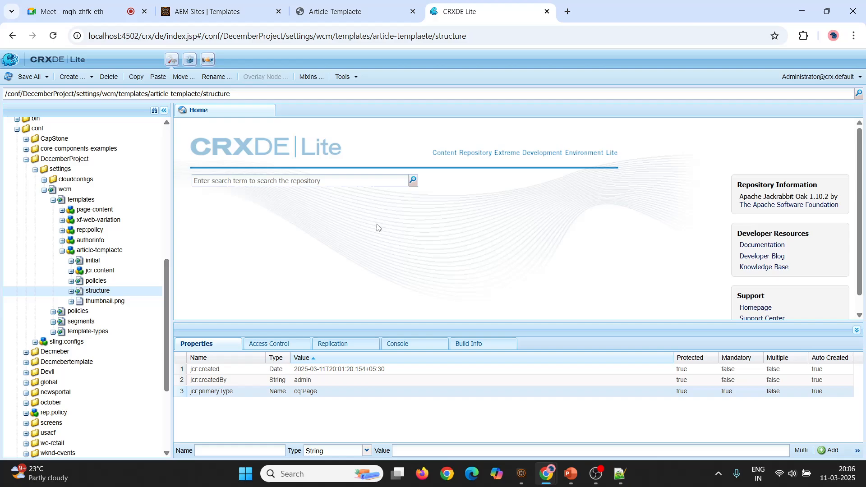
left_click(71, 292)
left_click(79, 302)
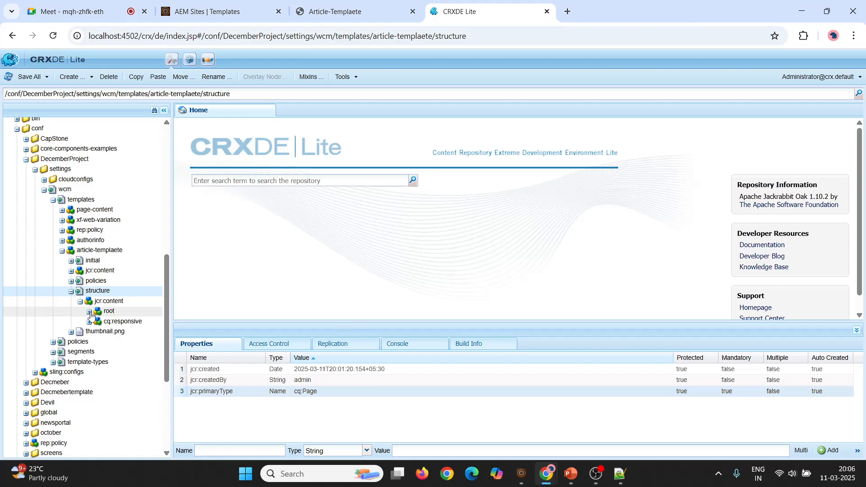
left_click(89, 312)
left_click(125, 321)
right_click(125, 321)
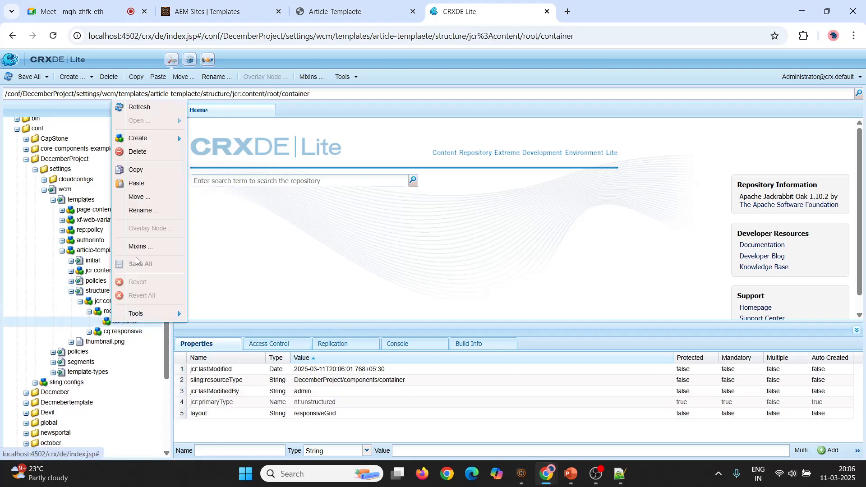
left_click(145, 153)
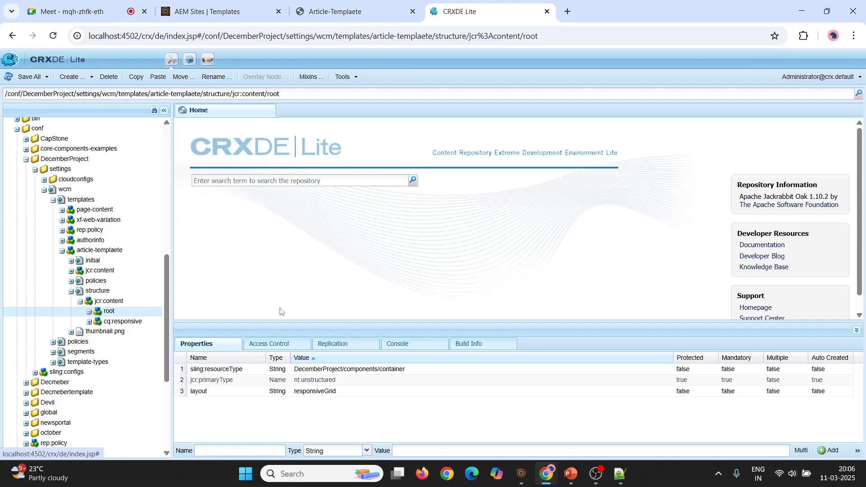
key("ctrl+s")
left_click(354, 9)
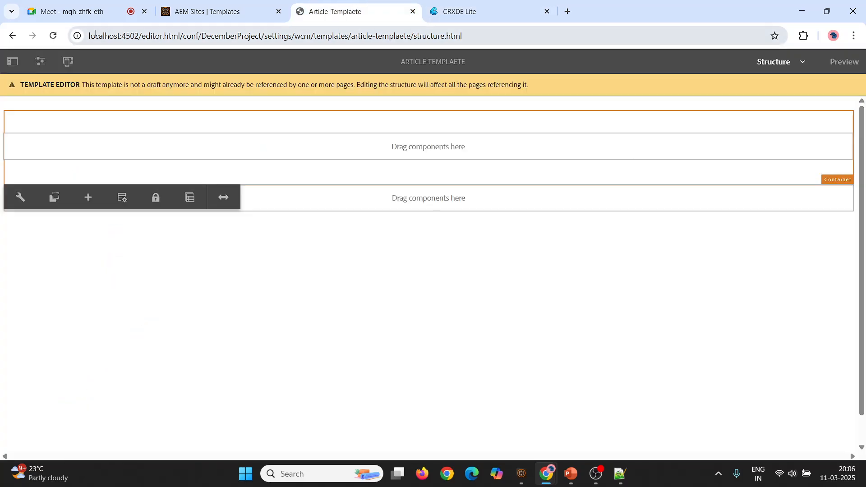
left_click(53, 36)
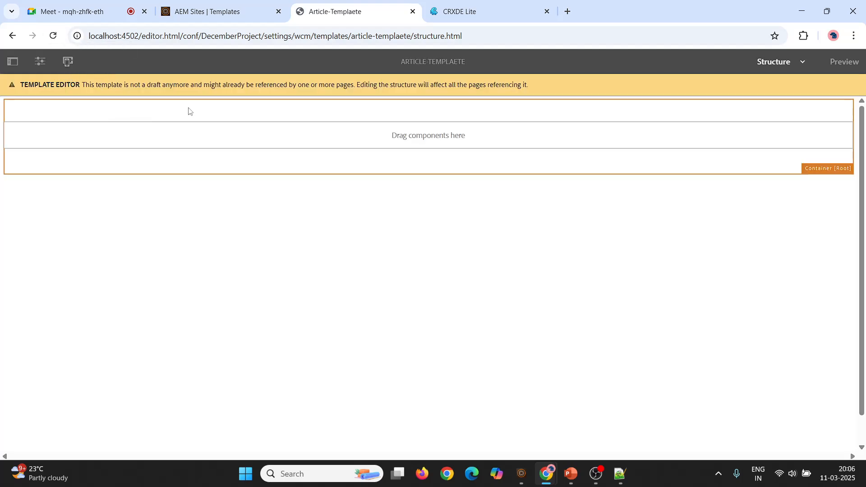
Refresh the article-templaete node in CRXDE Lite and examine the sling:resourceType of the root node under its structure.
left_click(459, 12)
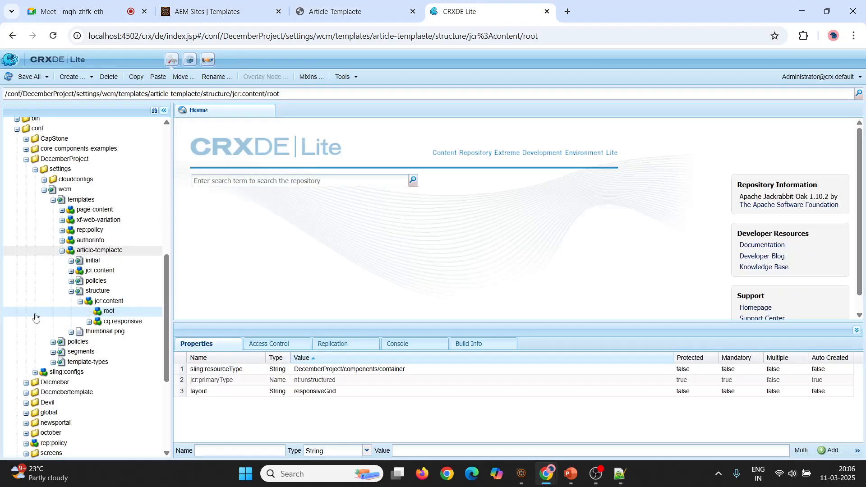
left_click(71, 291)
left_click(348, 4)
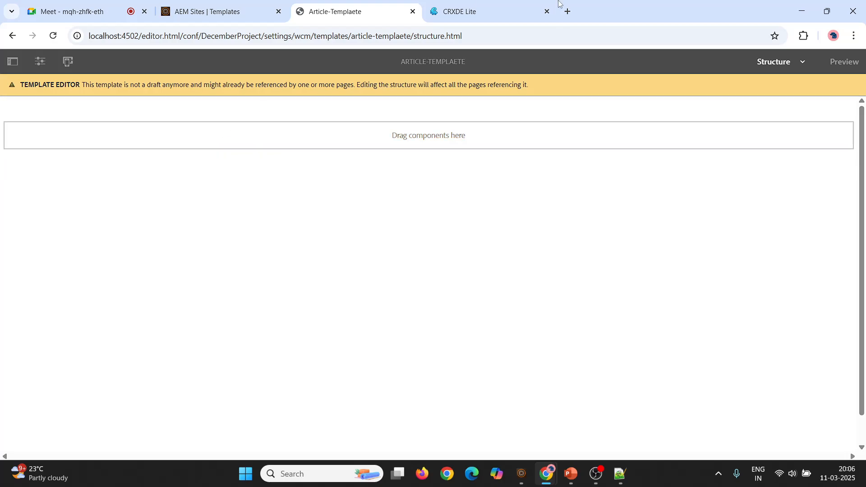
left_click(469, 12)
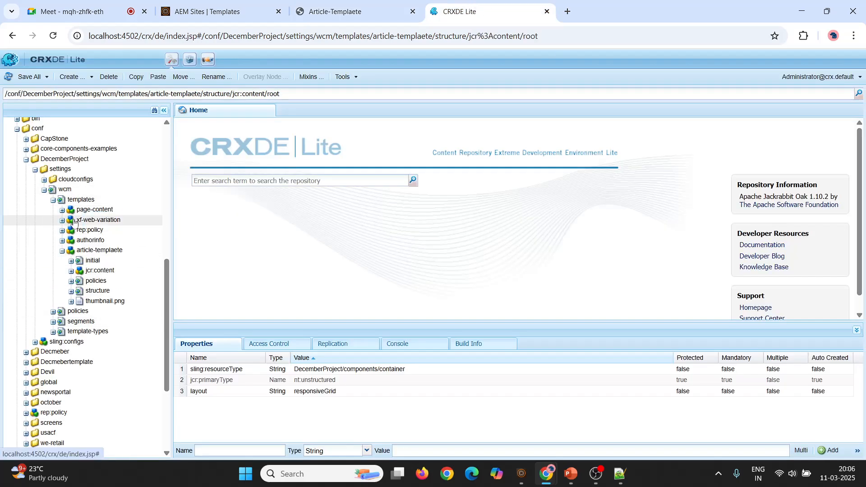
left_click(79, 251)
right_click(77, 251)
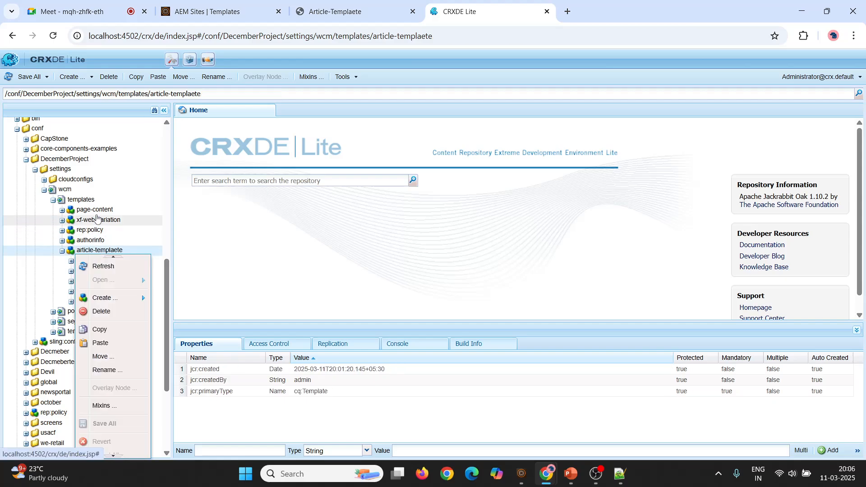
left_click(103, 266)
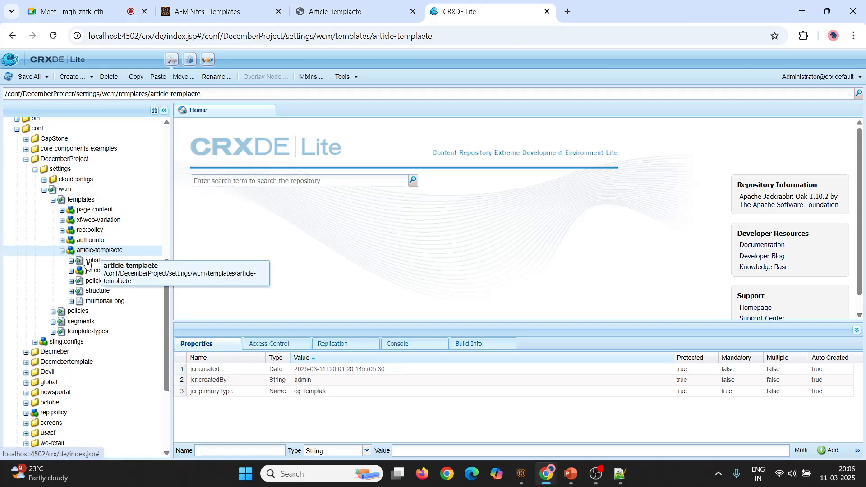
left_click(70, 291)
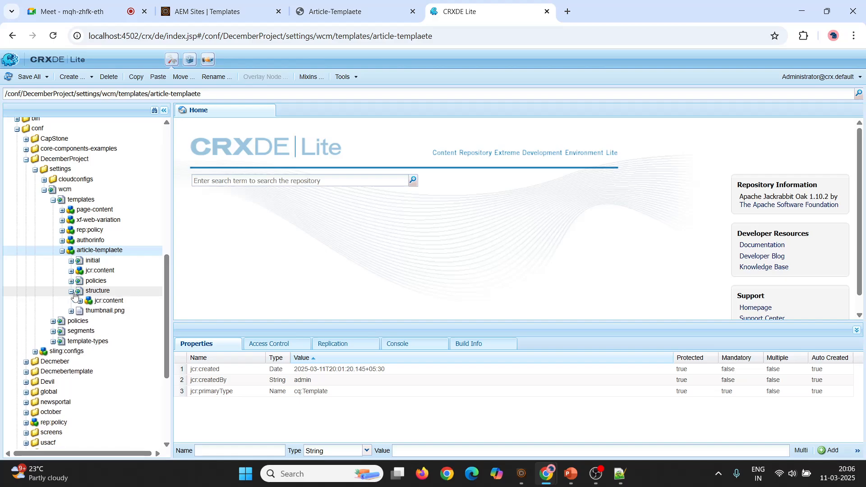
left_click(80, 302)
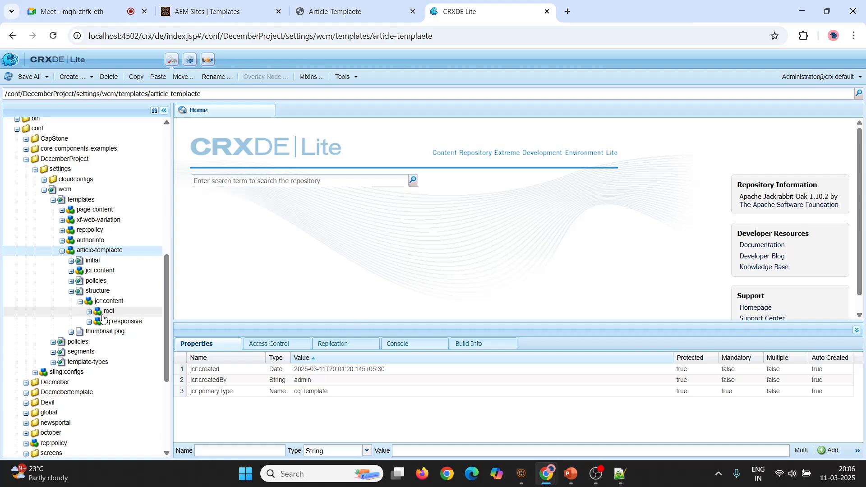
left_click(103, 316)
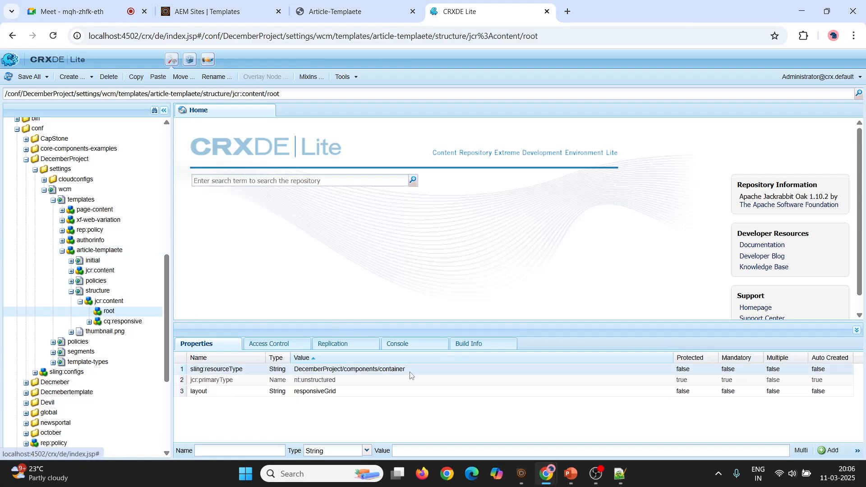
left_click_drag(406, 370, 295, 371)
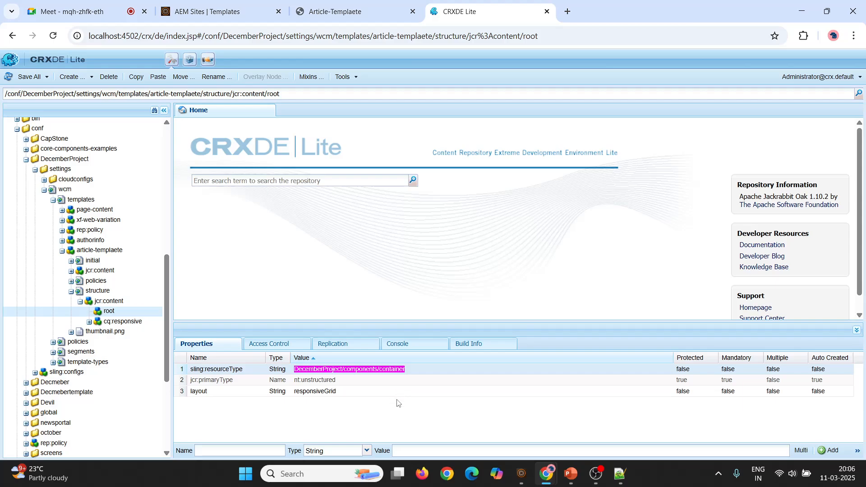
left_click(366, 288)
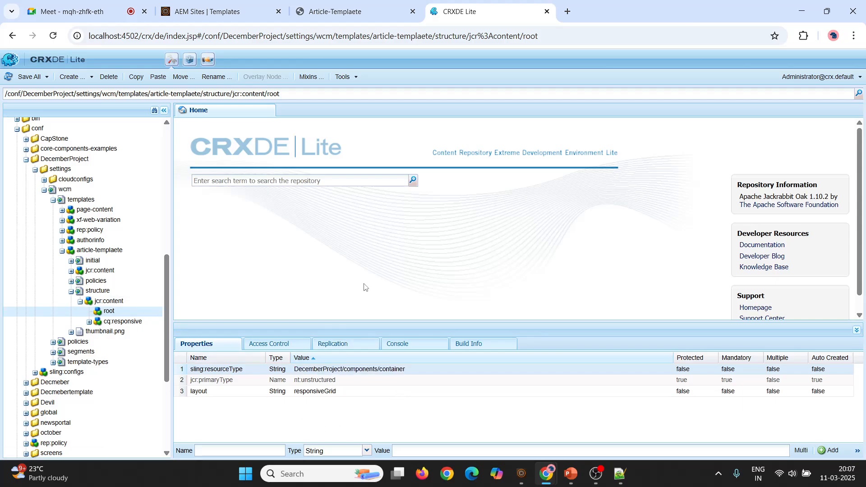
Reload the template editor, recheck the structure's root node in CRXDE Lite, and switch the editor to Preview mode.
left_click(361, 12)
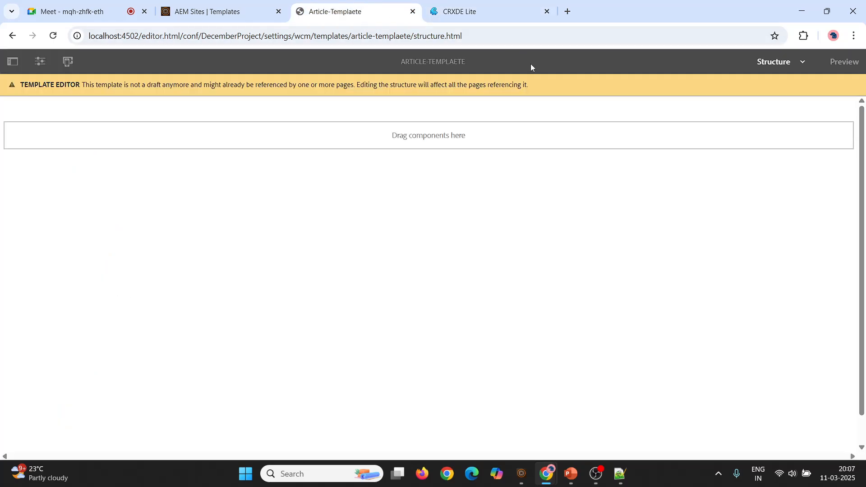
left_click(54, 36)
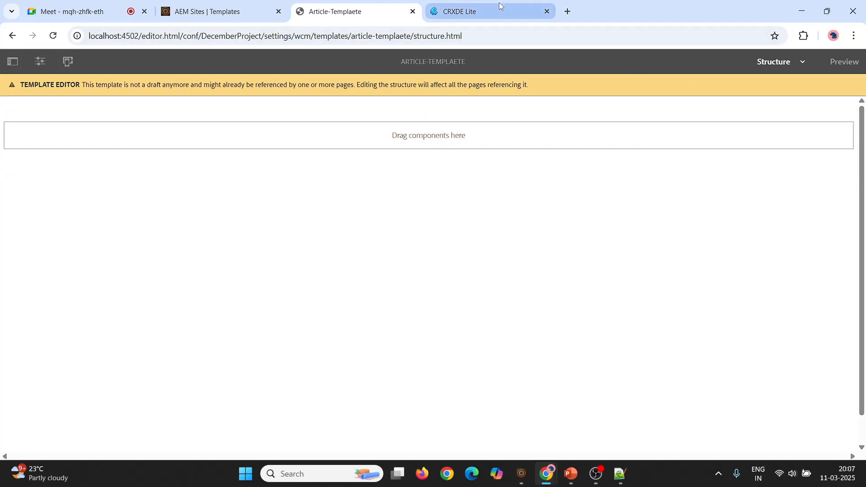
left_click(460, 11)
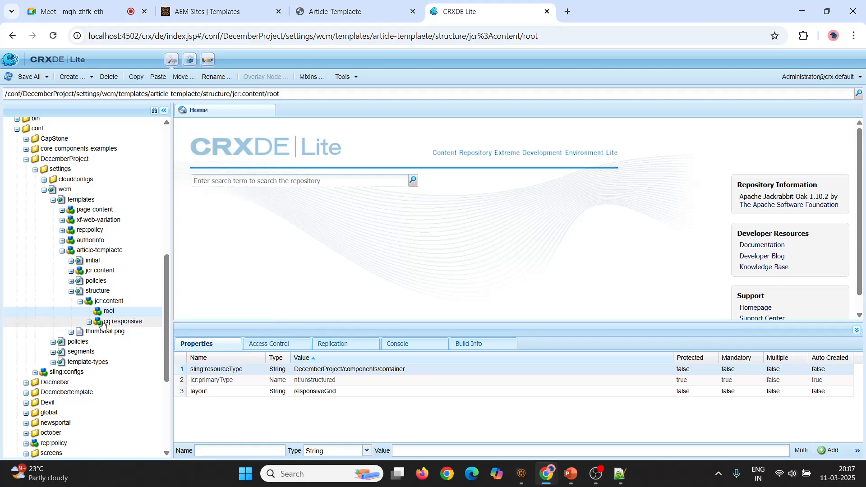
left_click(357, 11)
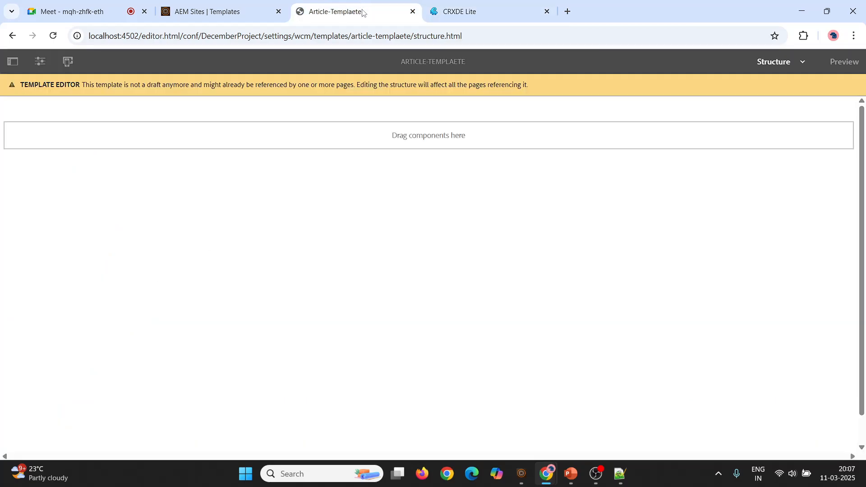
left_click(831, 62)
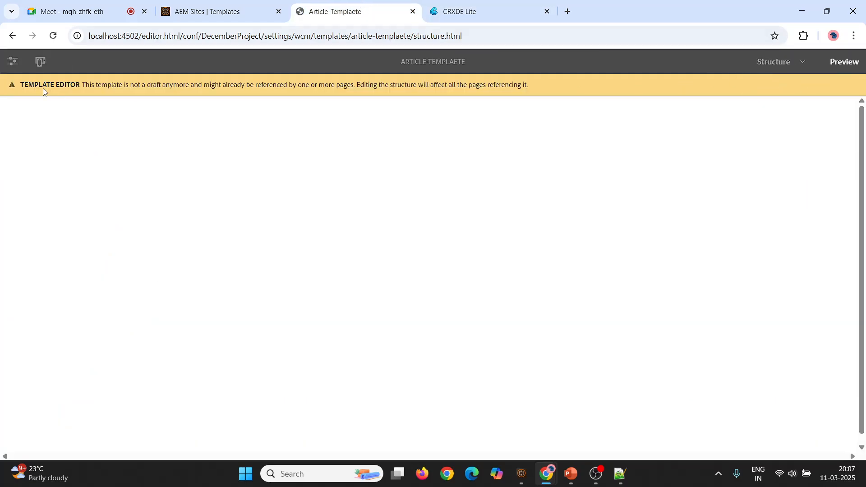
Preview the template in the device emulator at phone, iPad Retina and desktop widths, return to Structure mode and close the emulator.
left_click(41, 62)
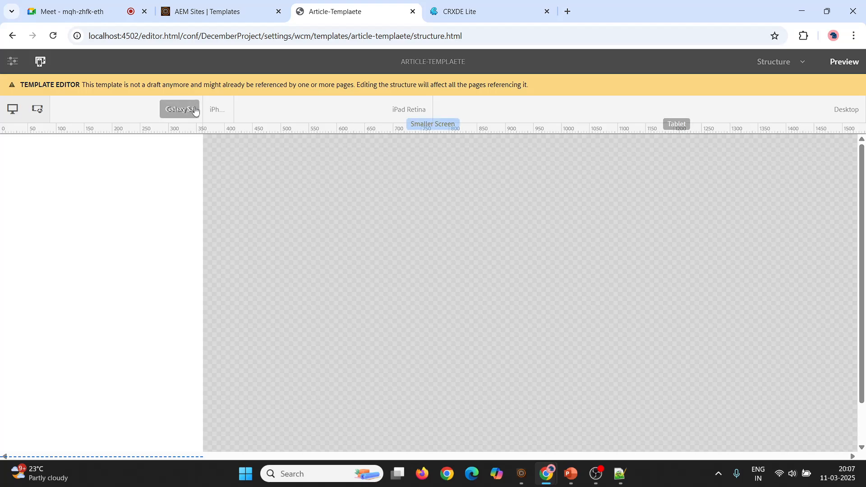
left_click(217, 110)
left_click(419, 116)
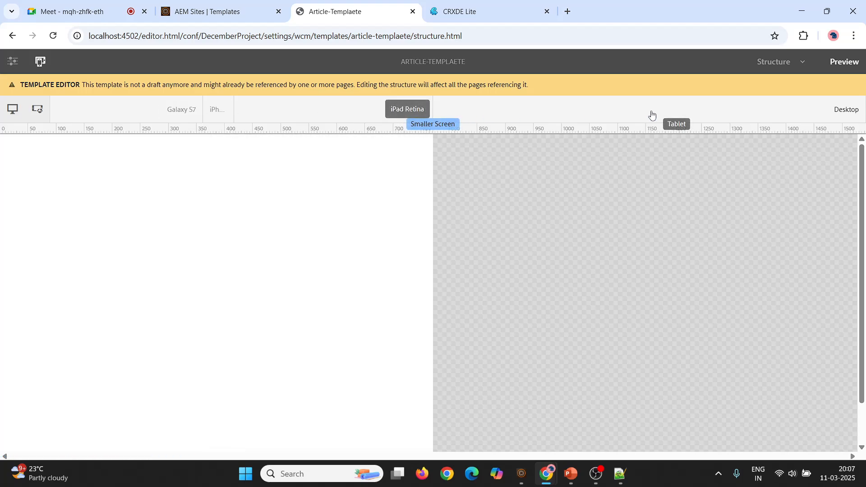
left_click(652, 114)
left_click(761, 68)
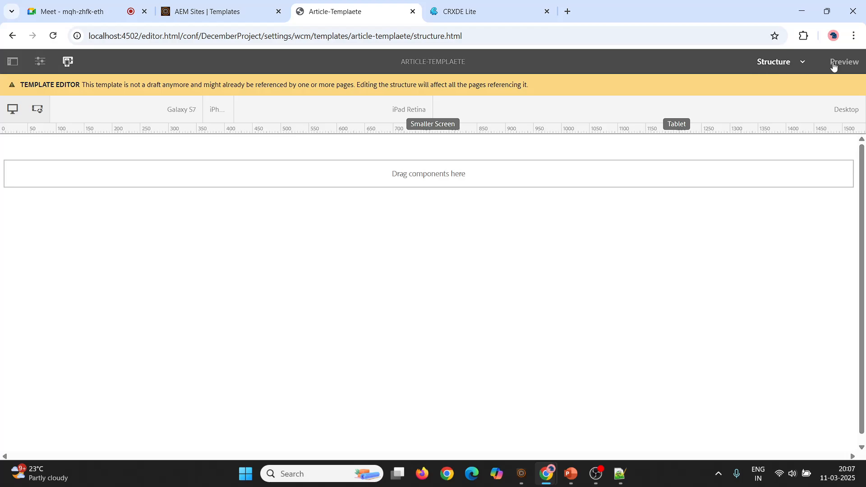
left_click(790, 63)
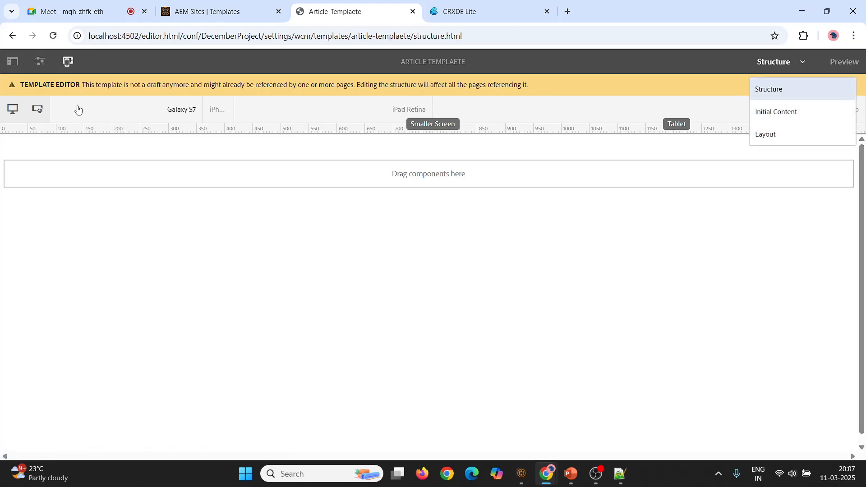
left_click(67, 61)
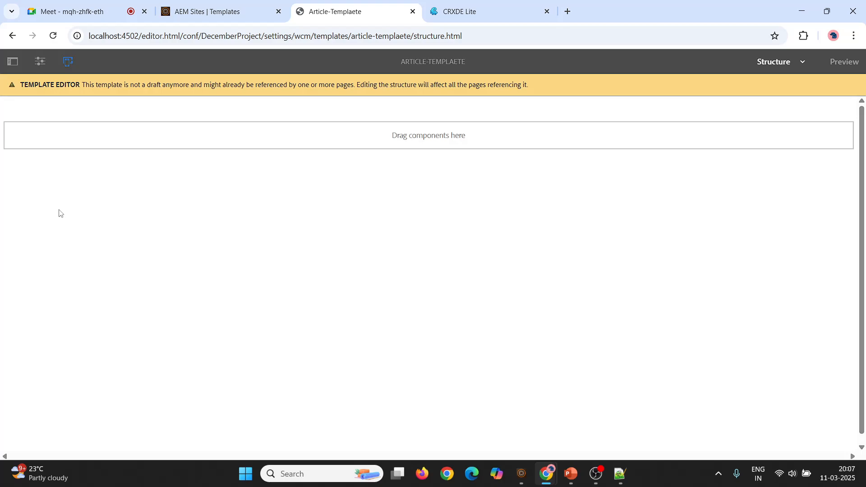
Compare the structure.html part of the template editor URL with the structure node in CRXDE Lite, and display the available editor modes.
left_click_drag(411, 36, 469, 32)
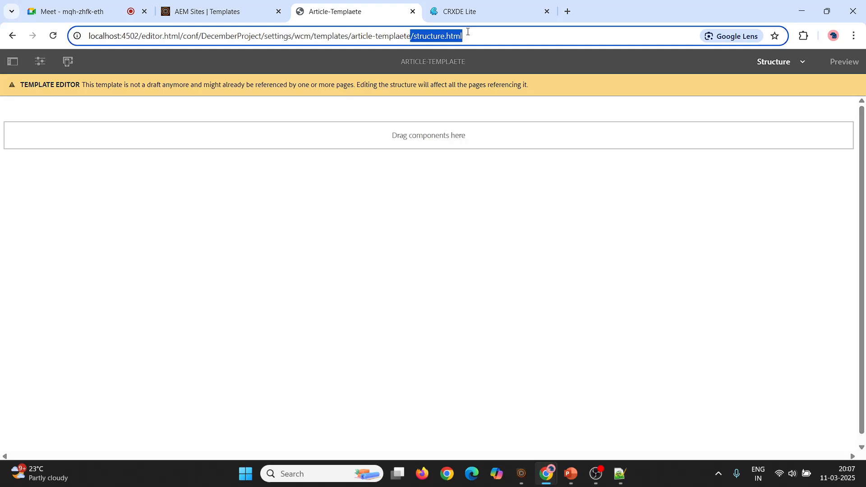
left_click(469, 11)
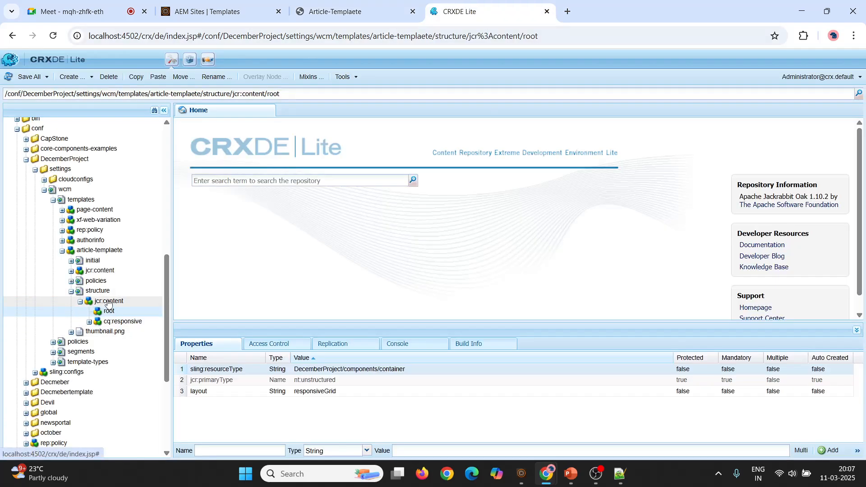
left_click(356, 14)
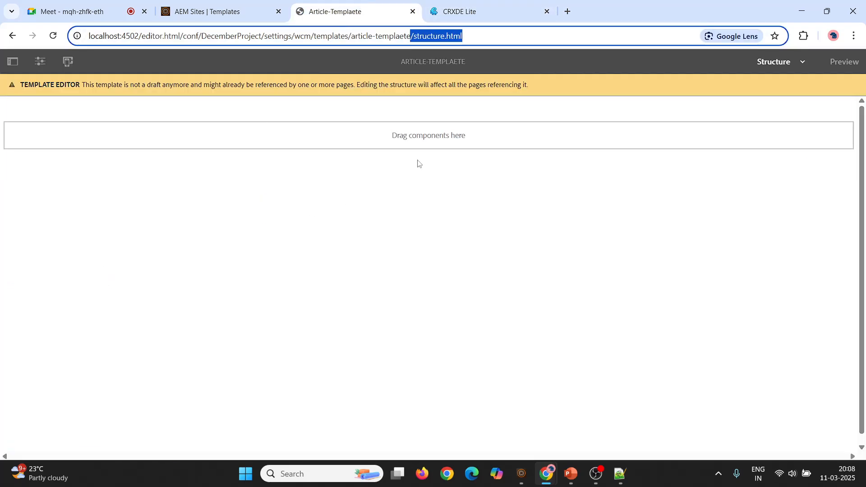
left_click(469, 11)
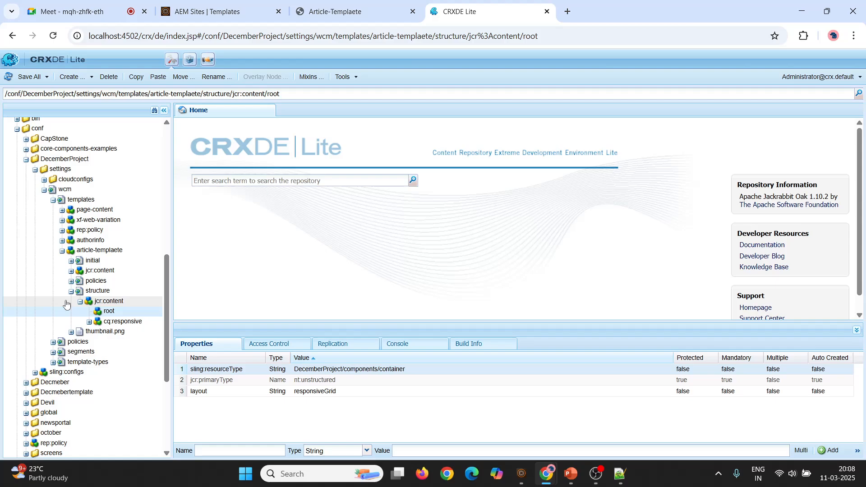
left_click(343, 12)
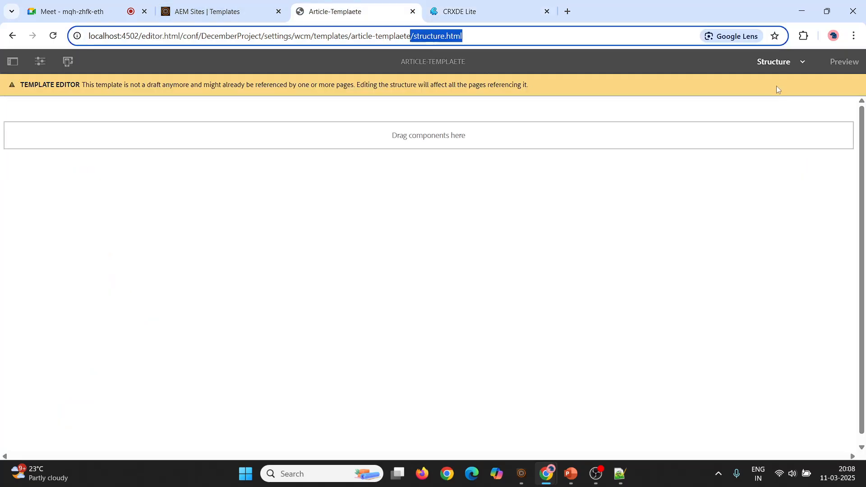
left_click(783, 62)
left_click(796, 71)
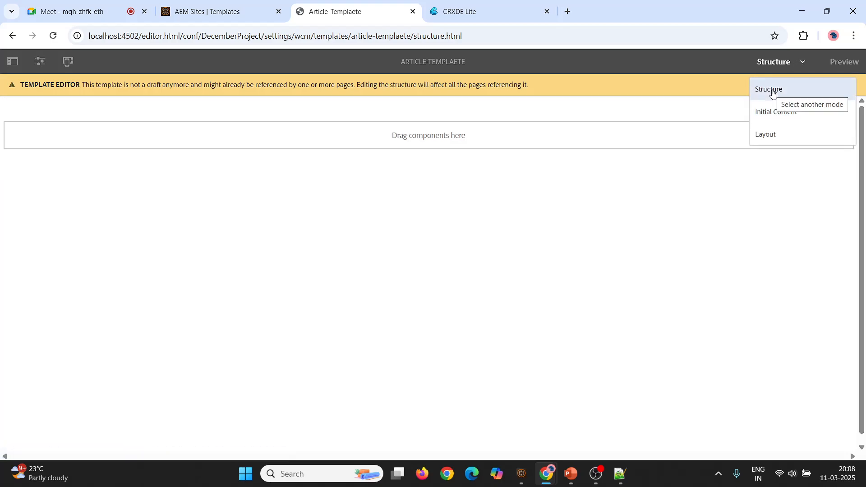
Switch to Notepad++ and add the lines "Article-Template" and "Structure" below the template notes.
key("alt+Tab")
key("alt+Tab")
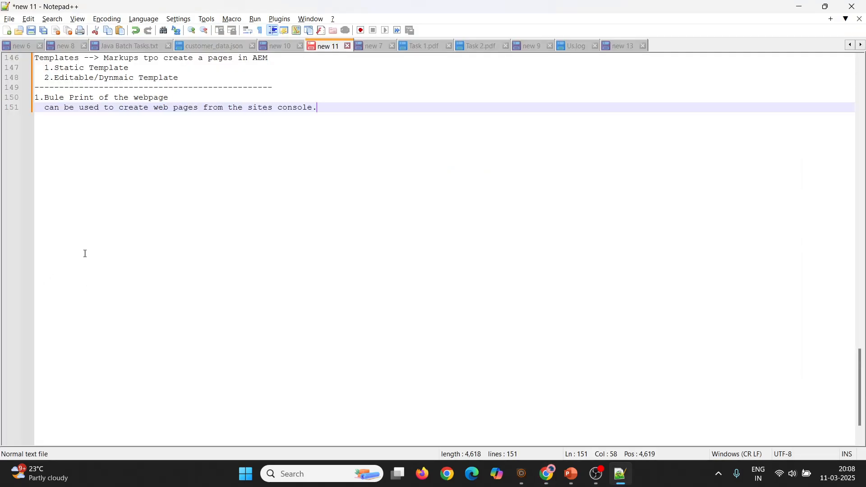
key("Return")
key("Return")
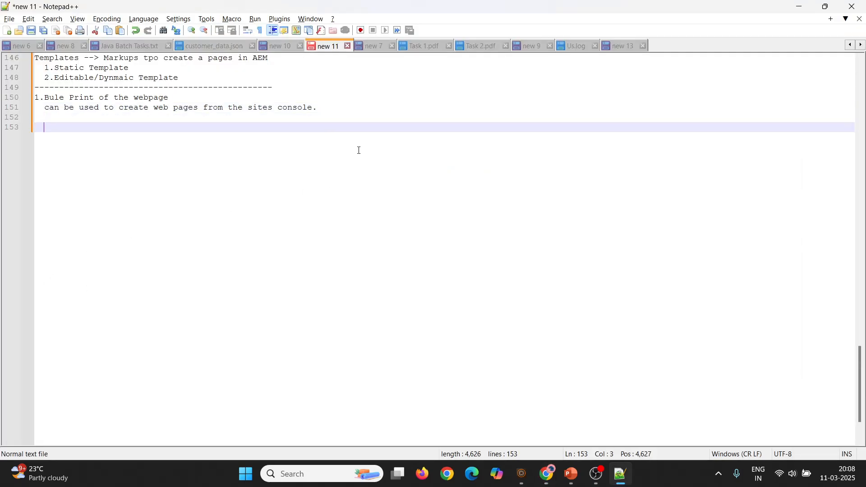
type("Article-Template")
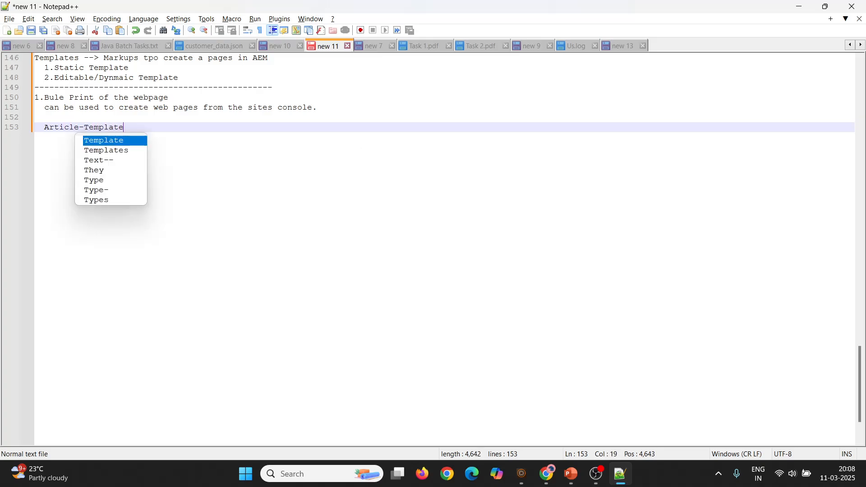
key("Return")
key("Return")
type("St")
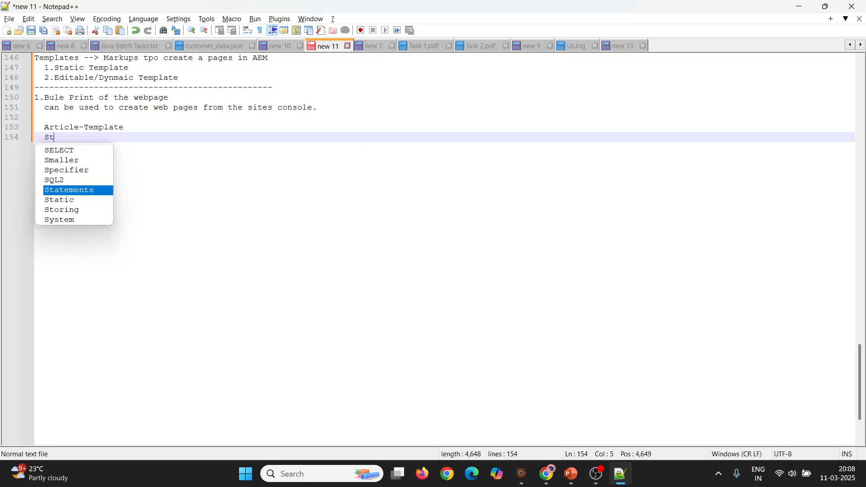
type("ructure i")
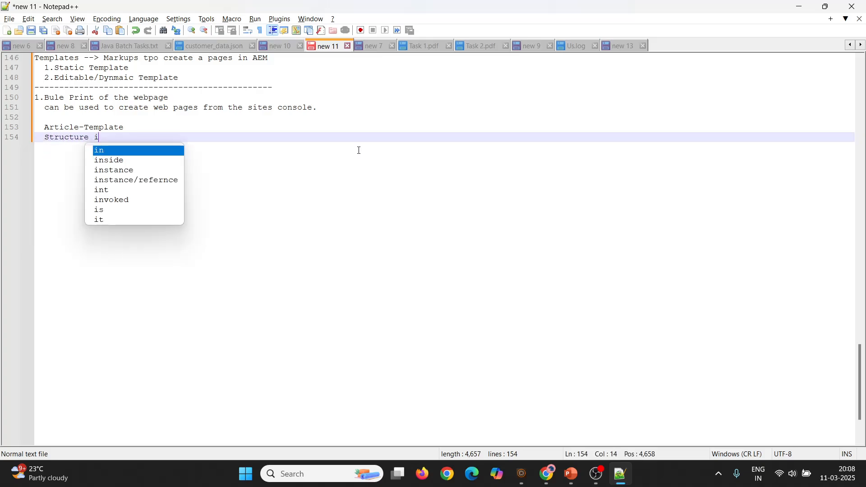
type("d")
key("BackSpace")
key("BackSpace")
key("BackSpace")
key("Return")
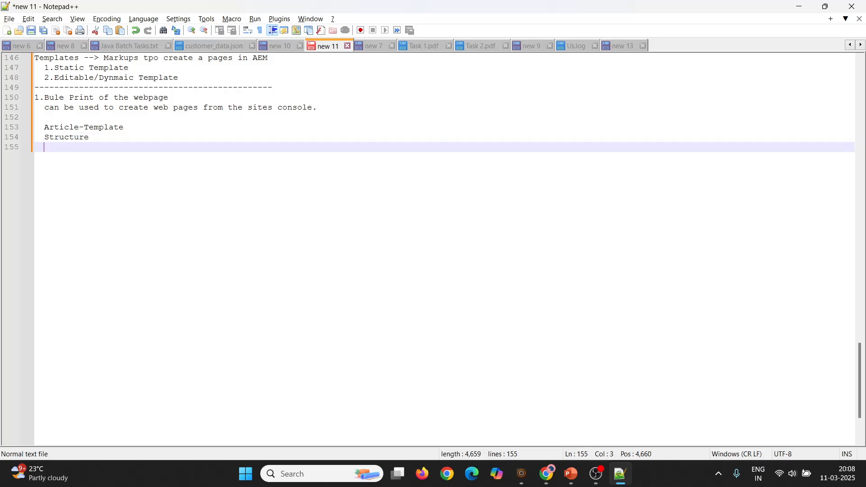
Outline the node hierarchy under Structure with an indented "jcr:conetnt" line and a further indented "root" line.
key("Tab")
type("jcr:c")
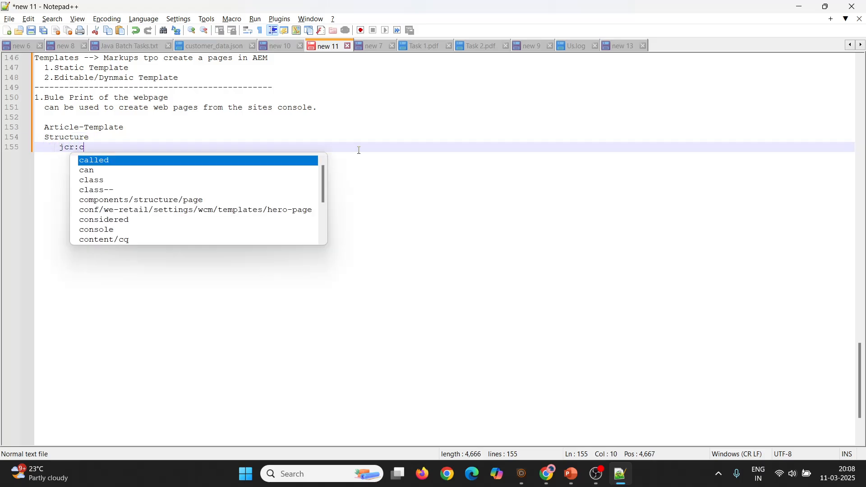
type("onetnt")
key("Return")
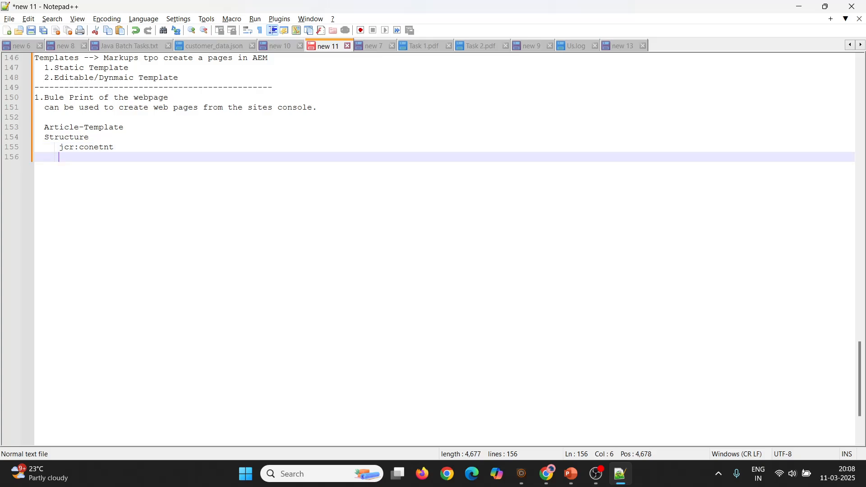
key("Tab")
type("root")
Add the note "Is to deifine the commmon content" a few lines below root.
key("Return")
key("Return")
key("Return")
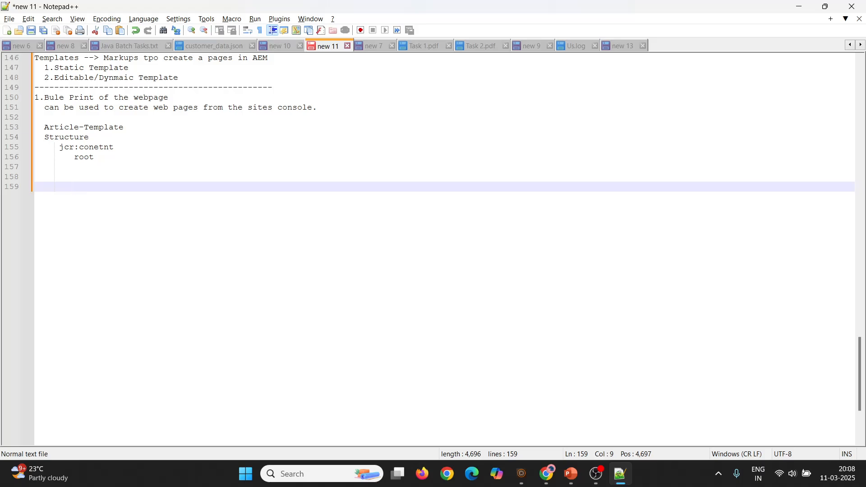
type("Is to de")
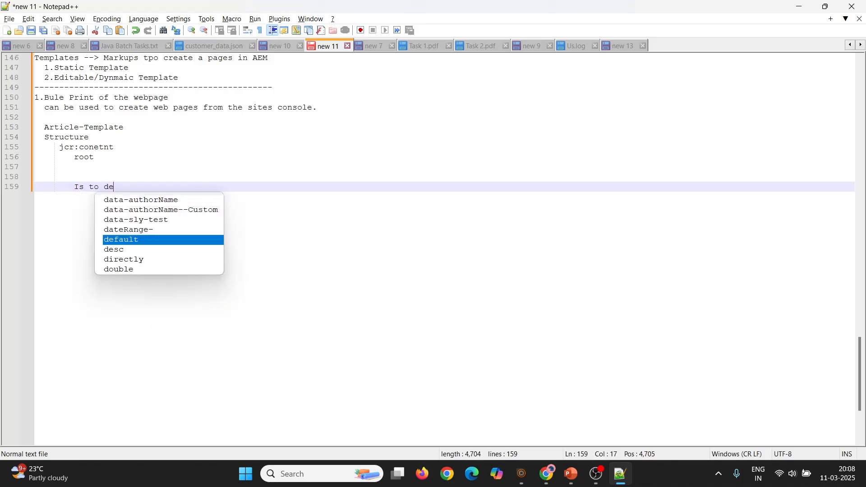
type("ifine th")
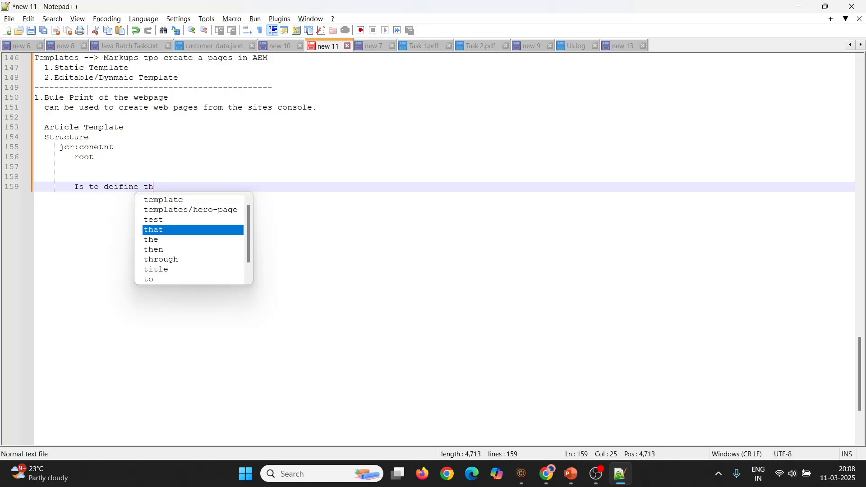
type("e commmon co")
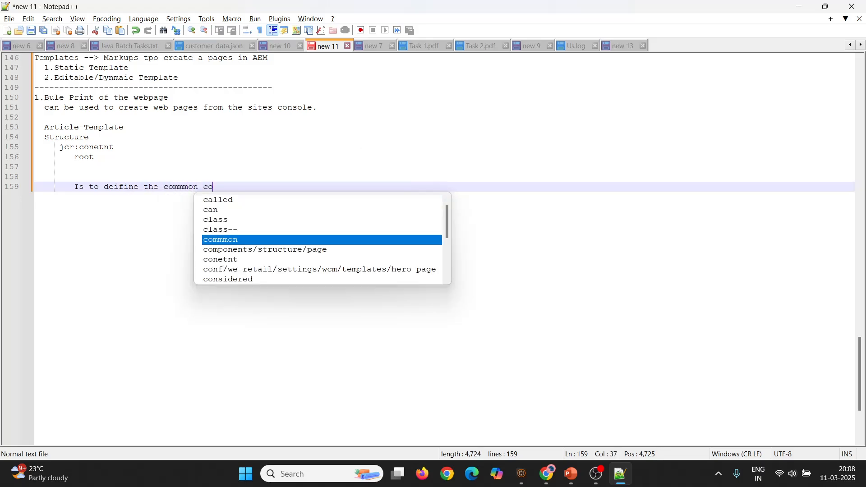
type("ntewnt")
key("BackSpace")
key("BackSpace")
key("BackSpace")
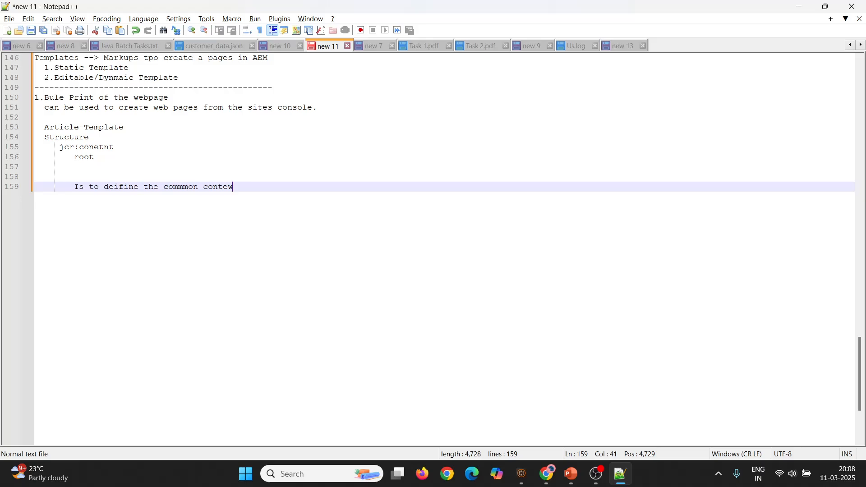
type("nt")
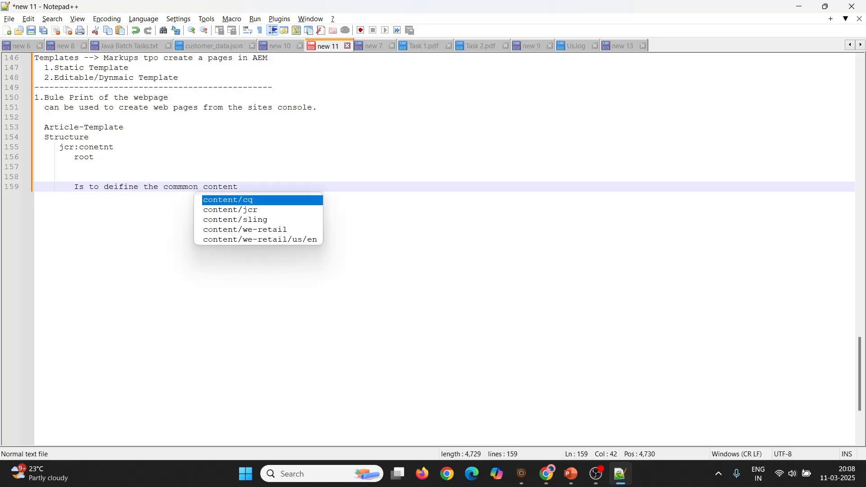
type("/cq")
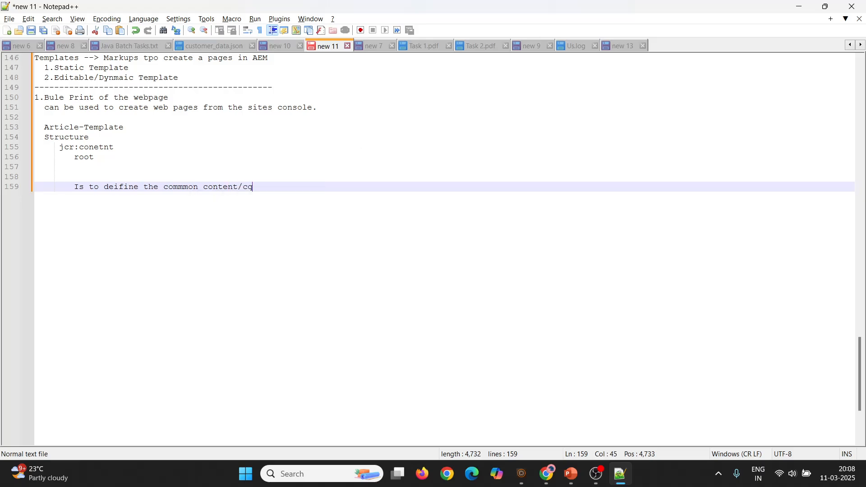
key("BackSpace")
key("BackSpace")
key("BackSpace")
Add the line "Header and Fooeter" below the common content note and highlight its two items and the Article-Template heading.
key("Return")
key("Return")
key("Return")
type("H")
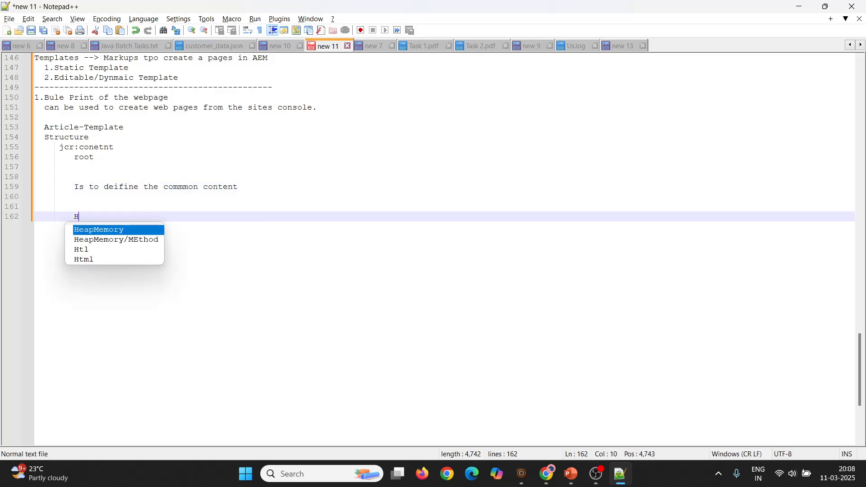
type("eader and ")
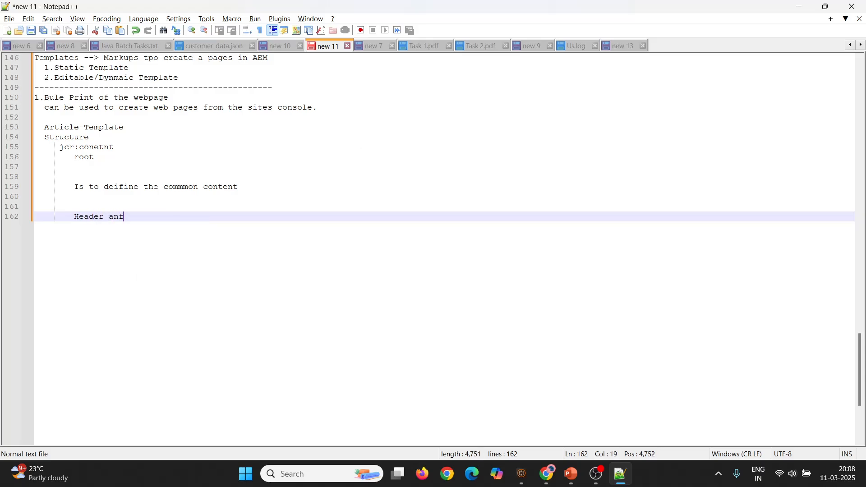
type("Fooeter")
double_click(84, 218)
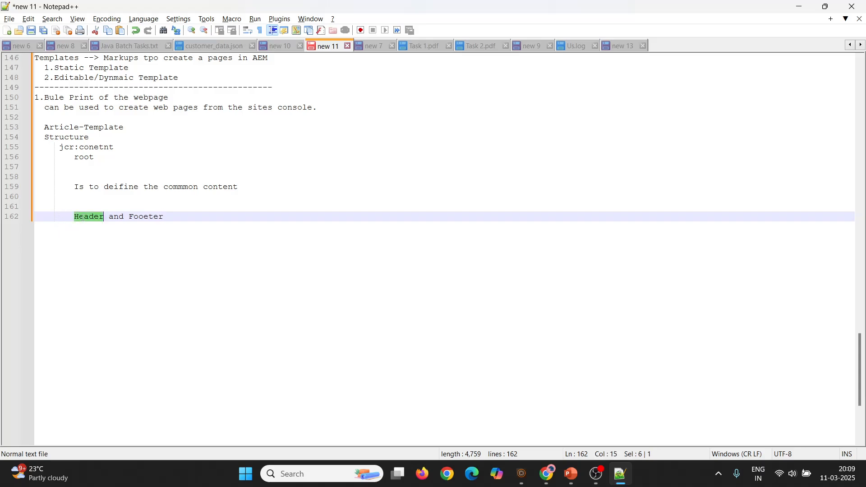
double_click(149, 218)
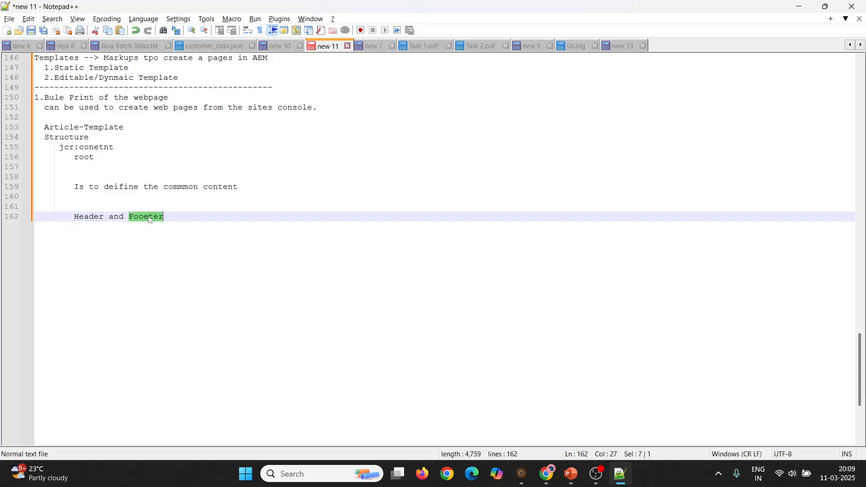
left_click_drag(64, 128, 121, 128)
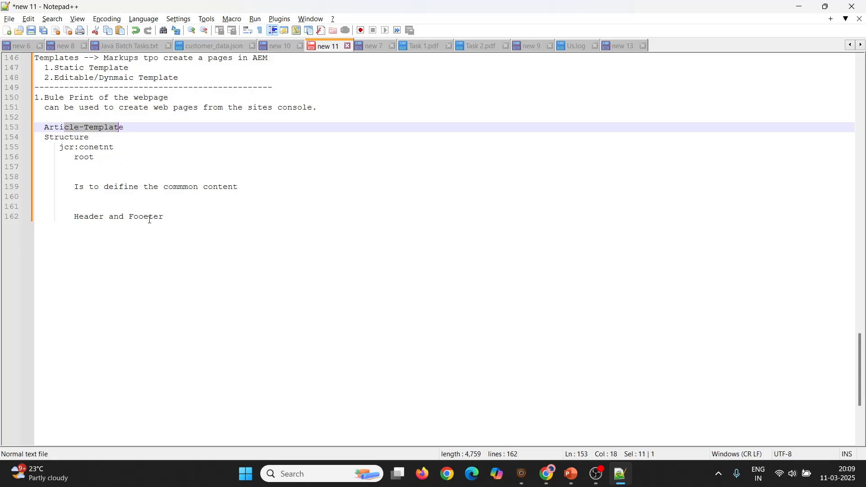
Add the line "-5000 pages" two lines below "Header and Fooeter" in the notes.
left_click(180, 217)
key("Return")
key("Return")
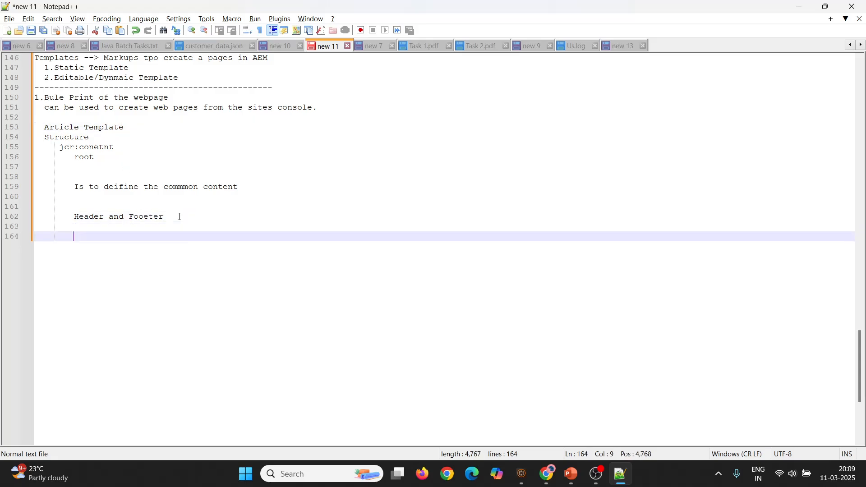
type("-5000 pages")
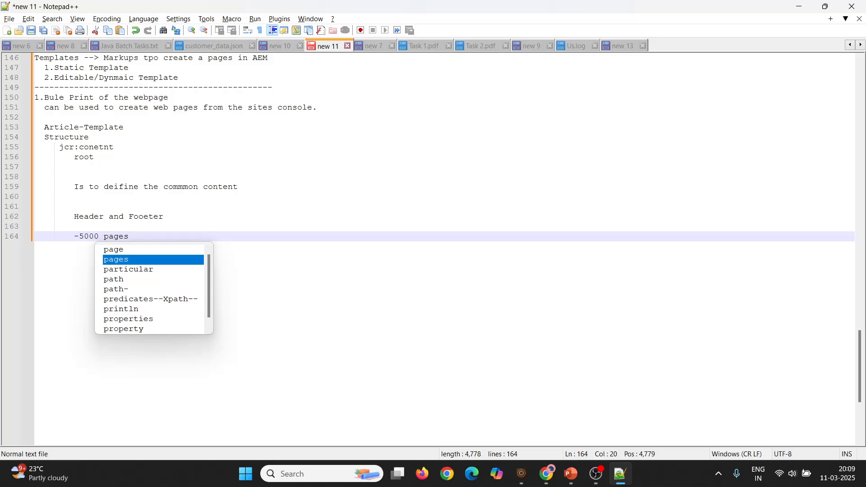
key("Escape")
key("Return")
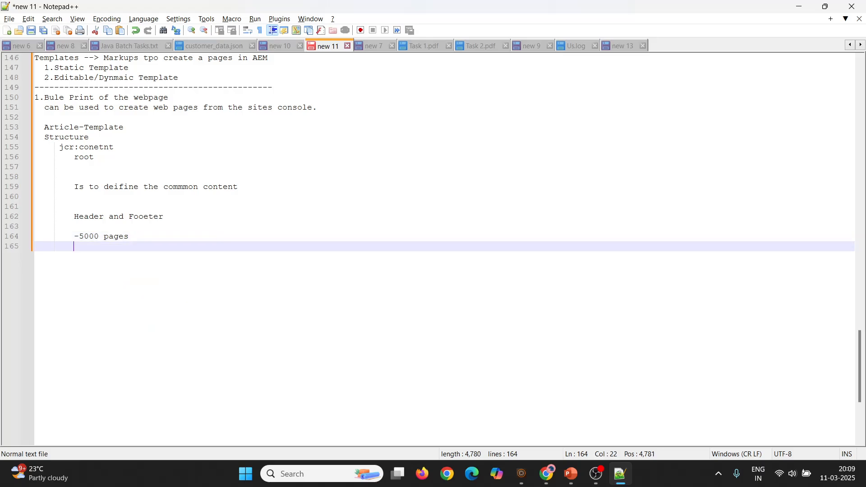
List "article-1" and "article-2" as indented lines under "-5000 pages".
type("article-1")
key("Return")
type("art")
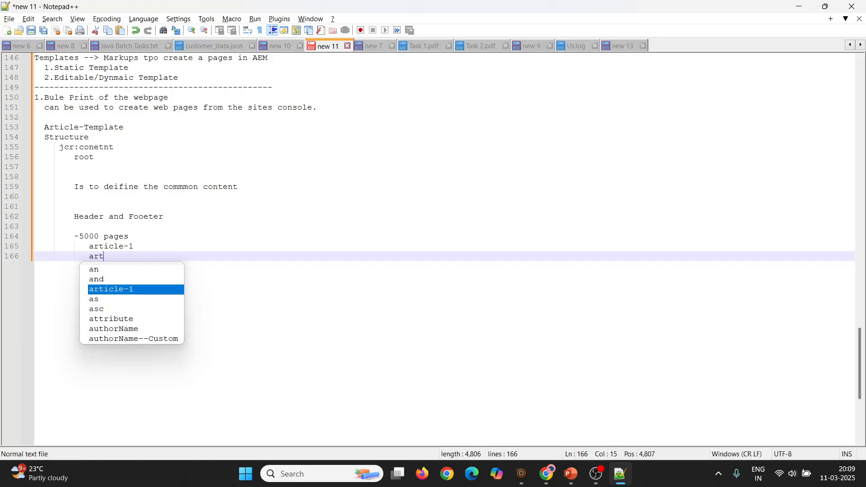
key("Return")
key("BackSpace")
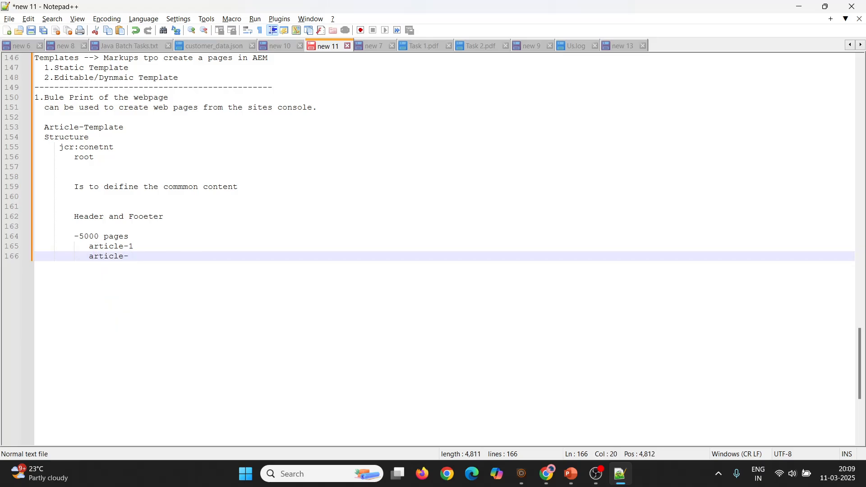
type("2")
Add indented "header" and "fotter" lines under article-1, separated by an empty line.
left_click(145, 251)
key("Return")
type("heade")
key("BackSpace")
key("BackSpace")
key("BackSpace")
type("ader")
key("Return")
key("Return")
type("foter")
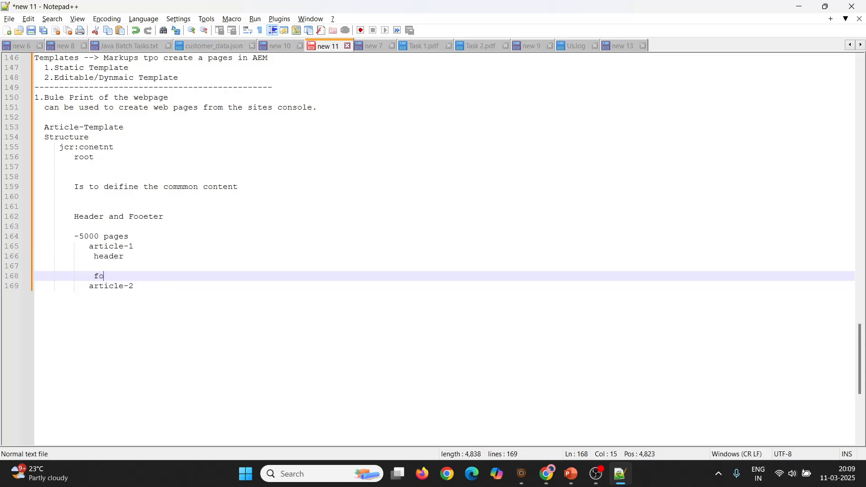
key("BackSpace")
key("BackSpace")
key("BackSpace")
type("tter")
Copy the header and fotter lines of article-1 and paste them under article-2.
left_click_drag(124, 277, 95, 256)
key("ctrl+c")
left_click(156, 286)
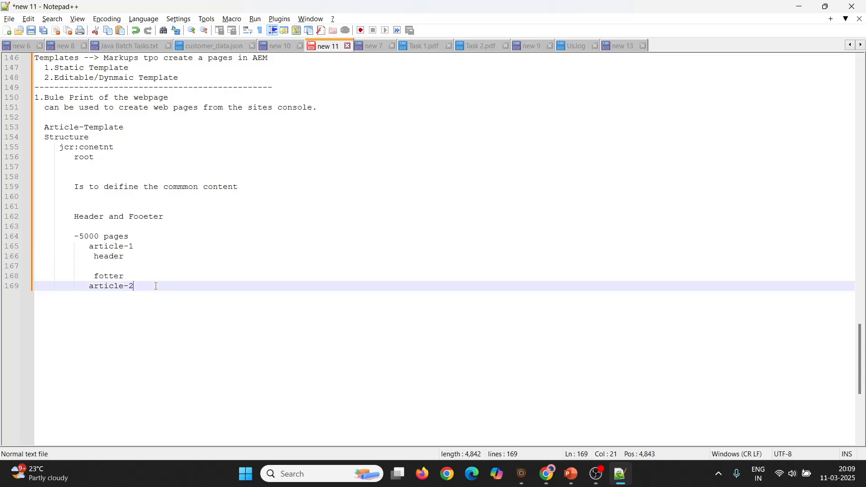
key("Return")
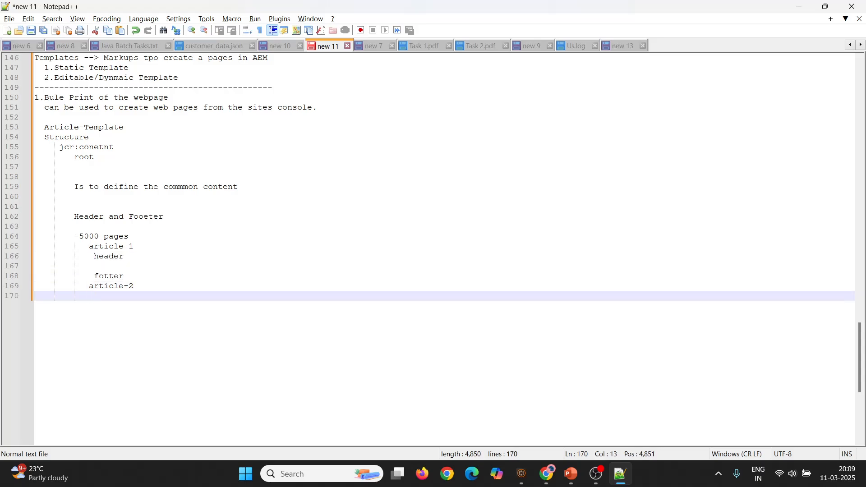
key("ctrl+v")
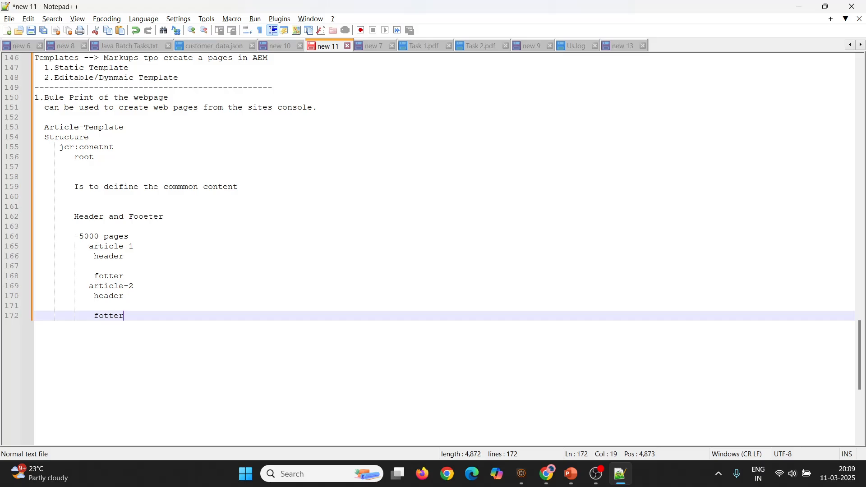
Highlight the header and fotter lines under article-1 and the page number 5000.
left_click(97, 256)
key("shift+End")
key("shift+Down")
key("shift+Down")
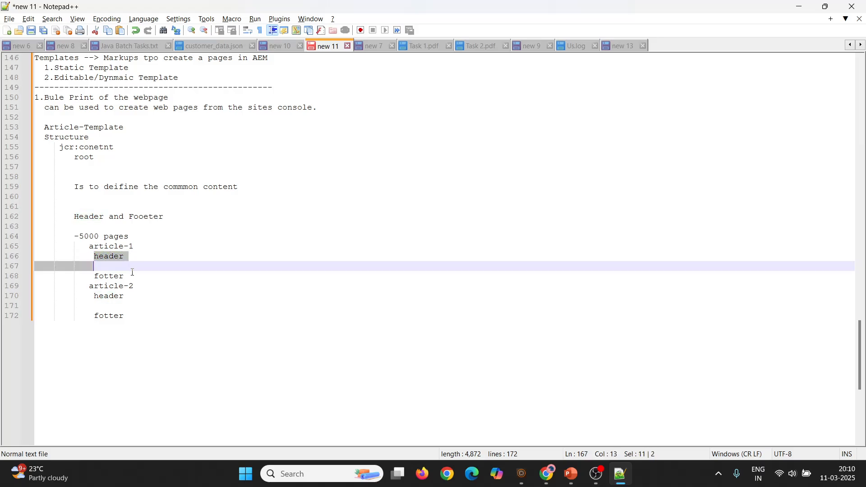
double_click(86, 242)
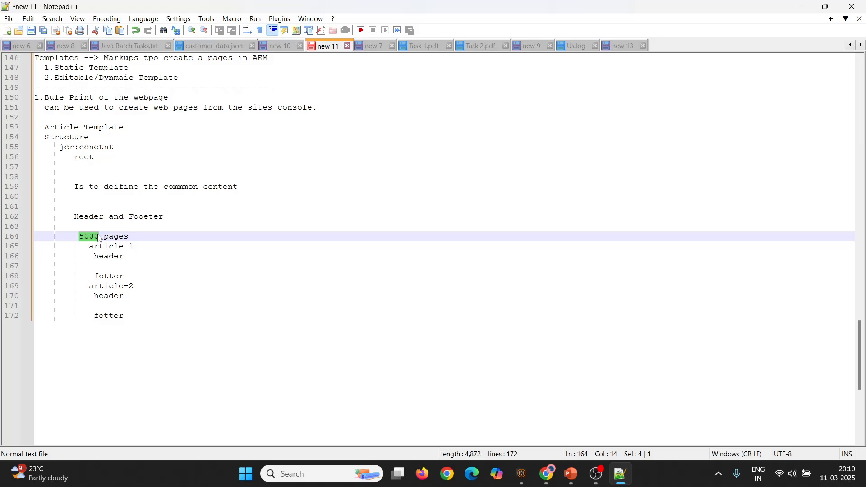
left_click_drag(90, 256, 139, 281)
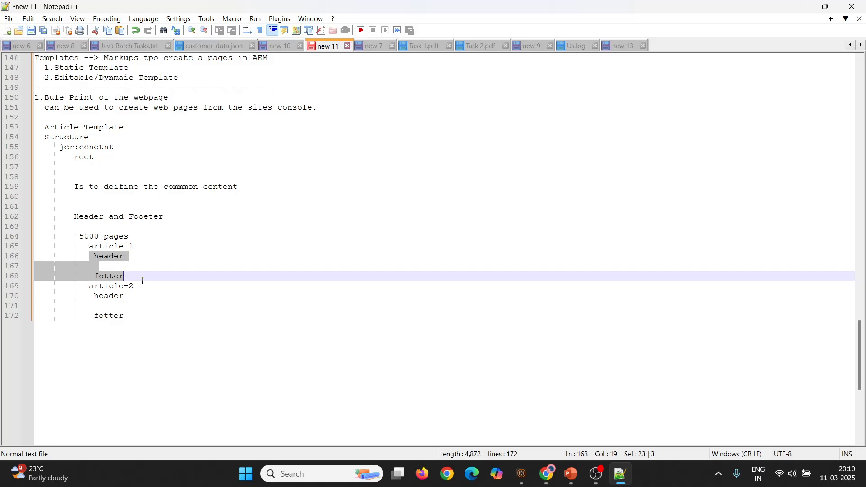
Duplicate the article-2 block with its header and fotter a few lines below the original.
left_click(139, 316)
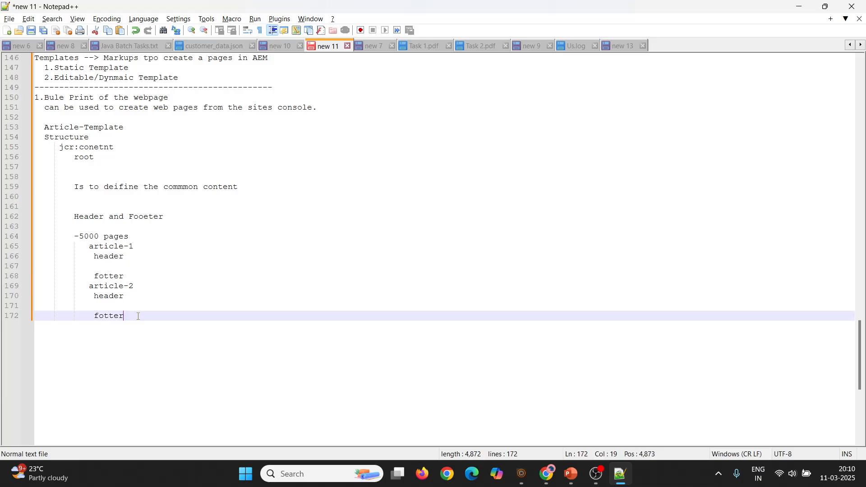
key("Return")
key("Return")
key("Return")
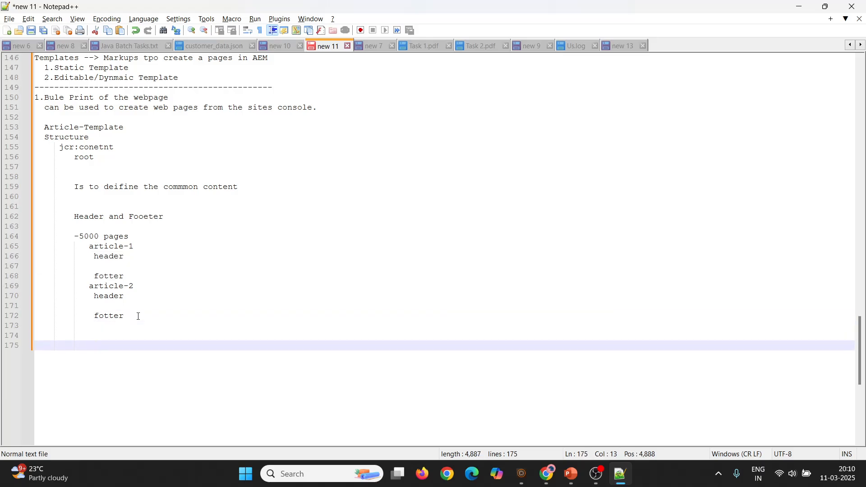
scroll(140, 317, "down", 2)
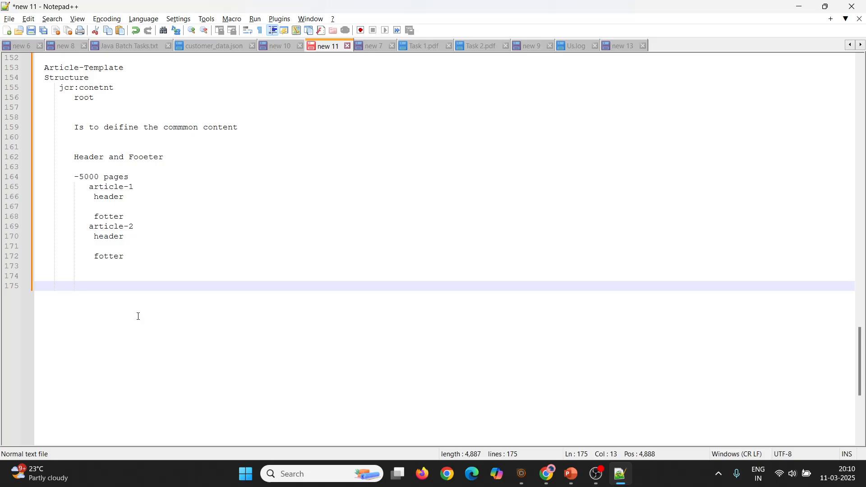
type("1")
left_click_drag(137, 255, 90, 226)
key("ctrl+c")
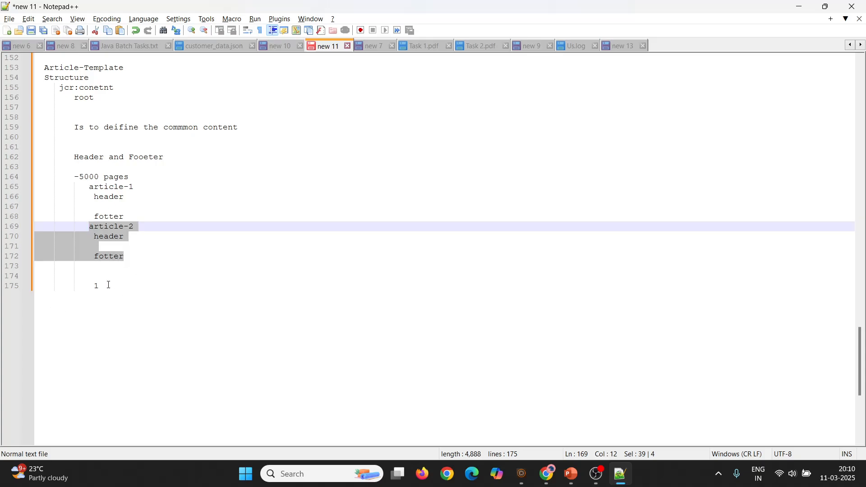
left_click(109, 285)
key("BackSpace")
key("BackSpace")
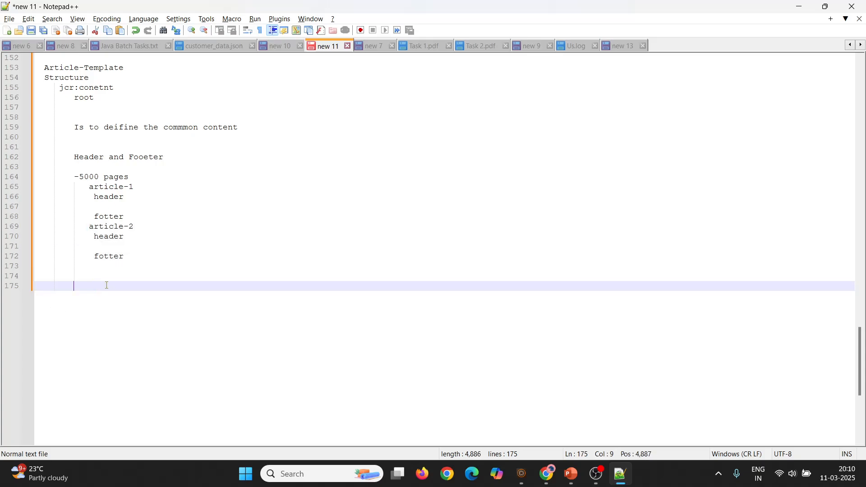
key("ctrl+v")
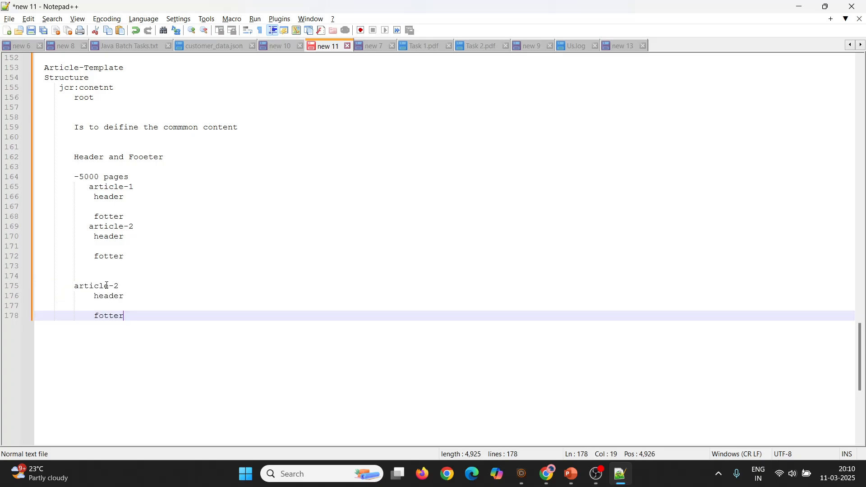
Compare the repeated header and fotter entries by highlighting them and the article blocks in the page list.
double_click(113, 296)
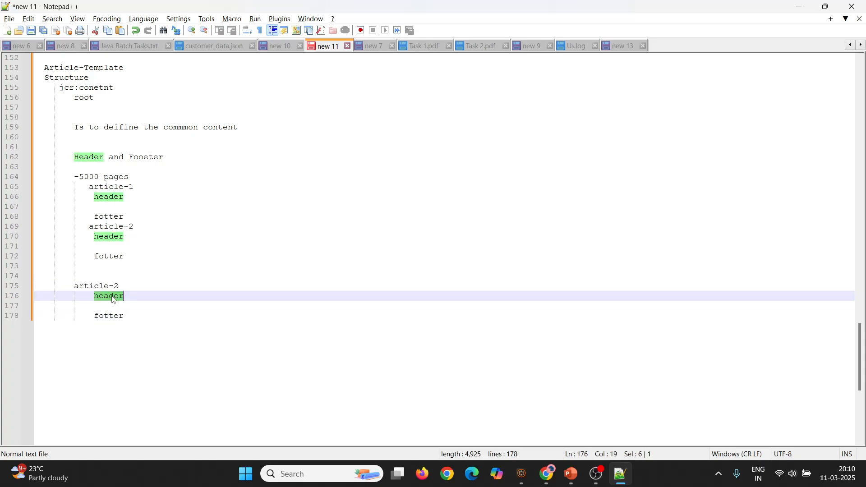
left_click(115, 316)
double_click(114, 316)
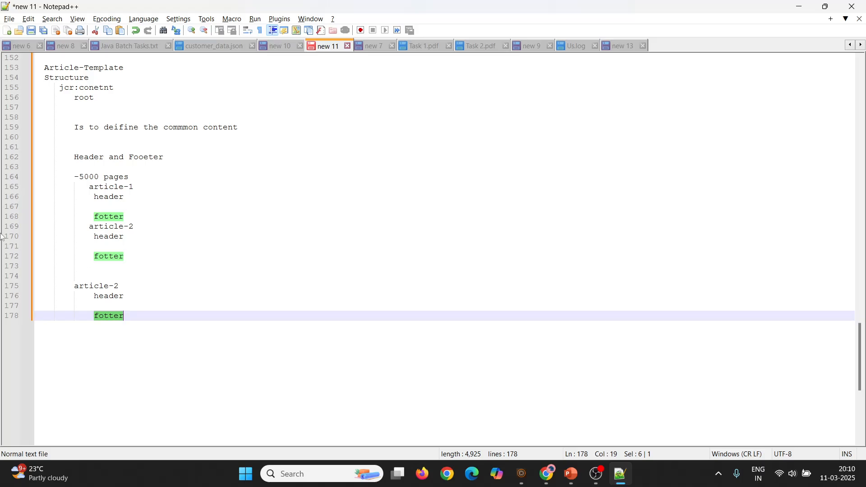
double_click(113, 197)
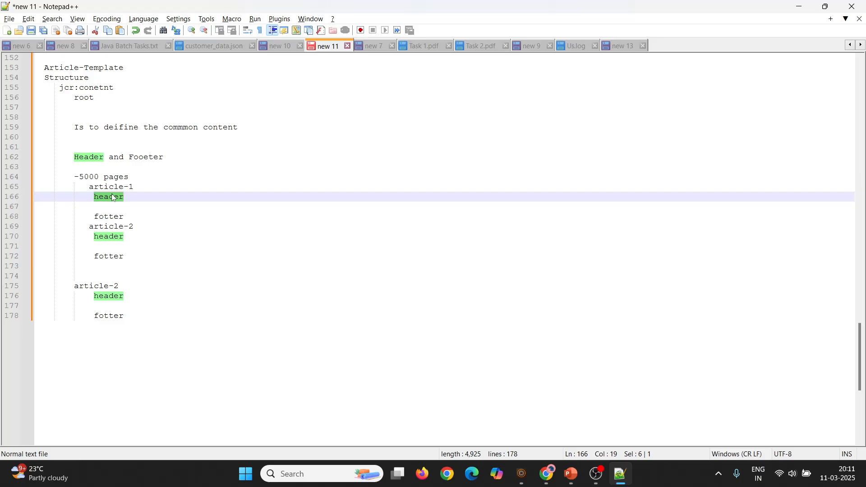
left_click_drag(76, 167, 127, 260)
left_click(134, 264)
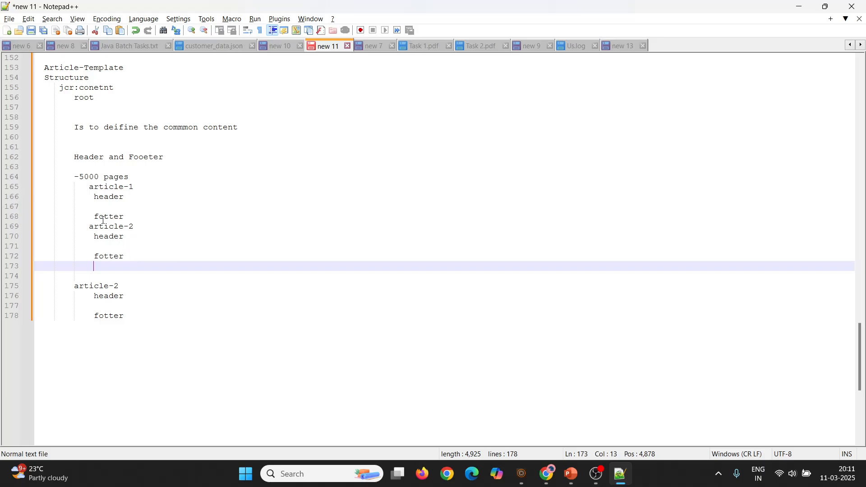
double_click(111, 298)
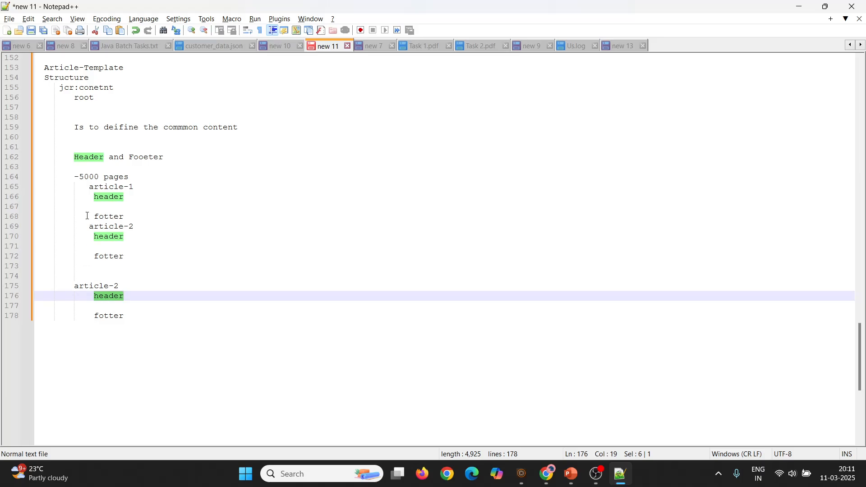
left_click_drag(90, 227, 152, 258)
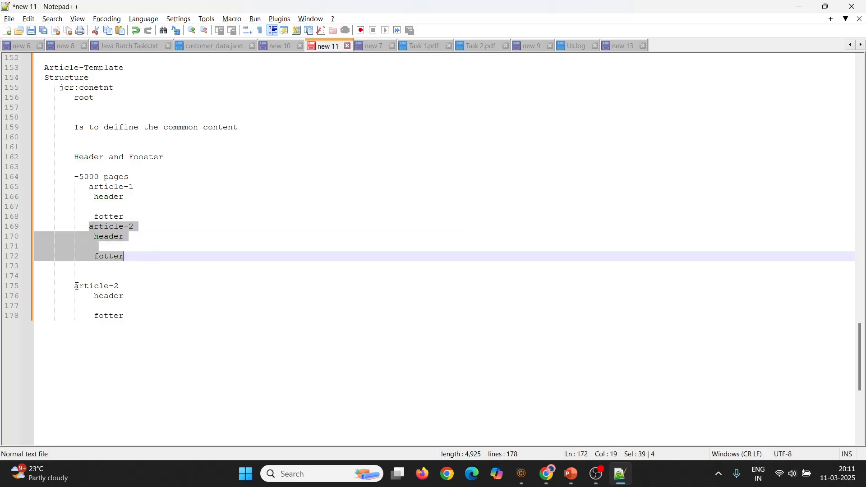
left_click_drag(78, 287, 133, 316)
left_click(133, 315)
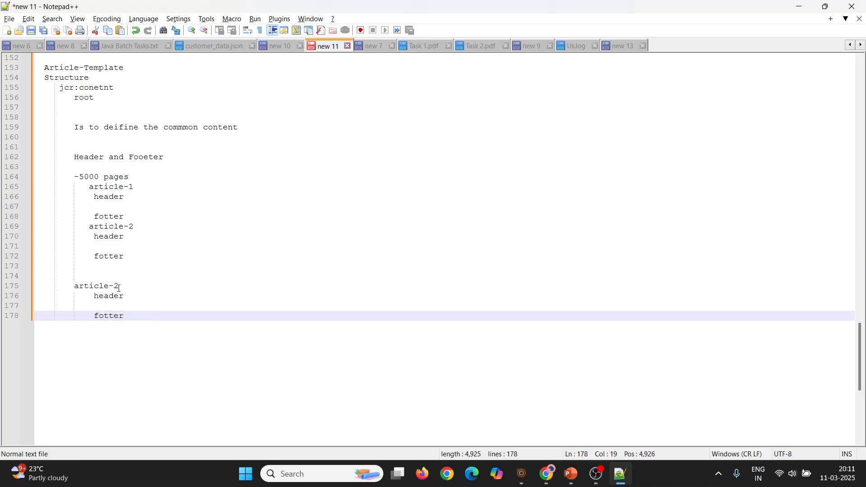
Rename the duplicated article-2 heading to "article-5000" and highlight its block.
left_click(119, 287)
key("BackSpace")
type("2")
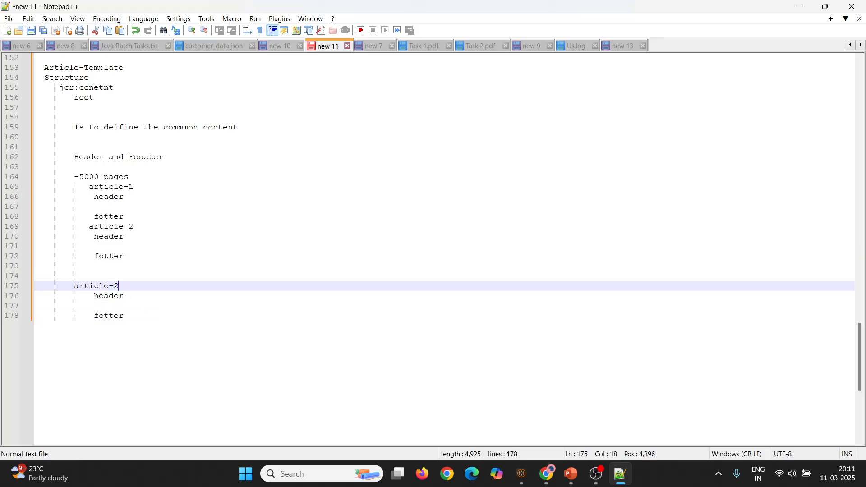
key("BackSpace")
type("5000")
left_click_drag(77, 289, 136, 313)
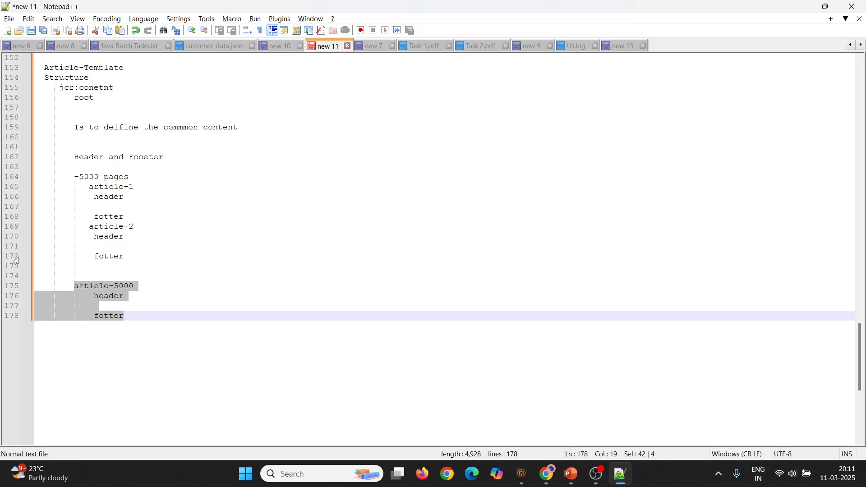
Add the lines "header" and "footer" directly below root in the Structure outline.
double_click(72, 79)
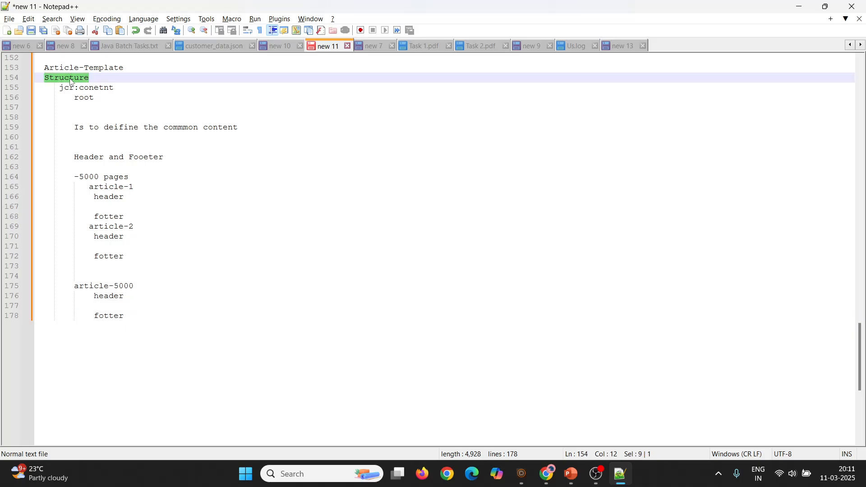
left_click(111, 97)
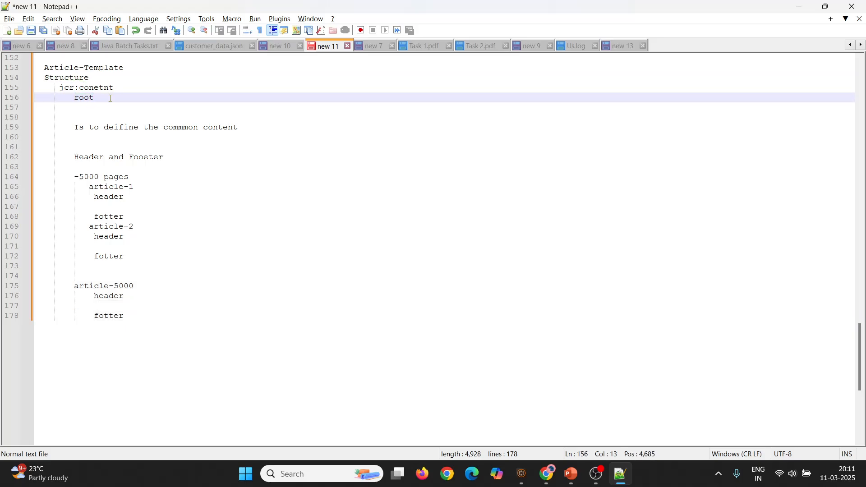
key("Return")
type("header")
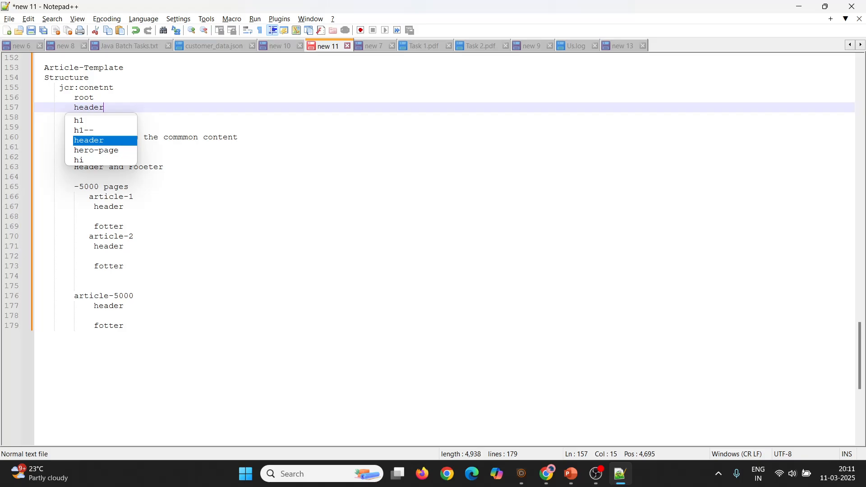
key("Escape")
key("Return")
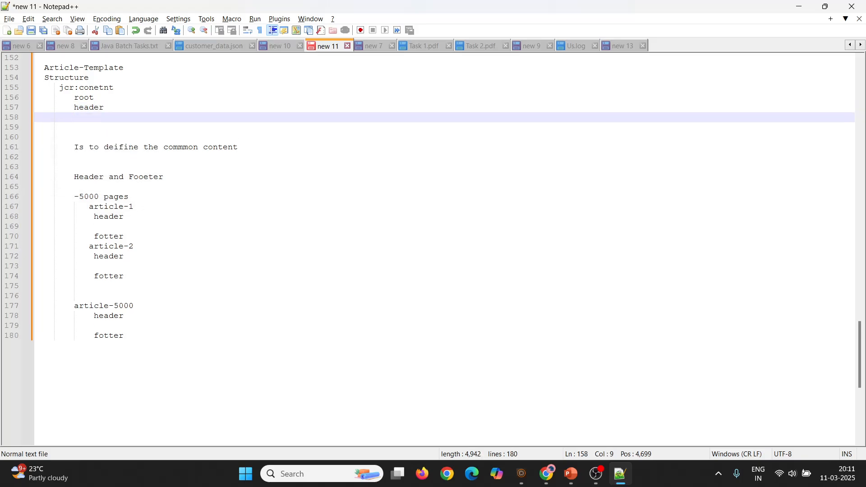
type("fooetr")
key("BackSpace")
key("BackSpace")
key("BackSpace")
type("ter")
Highlight the common content note, the header and footer lines below root, and the whole article page list.
double_click(252, 146)
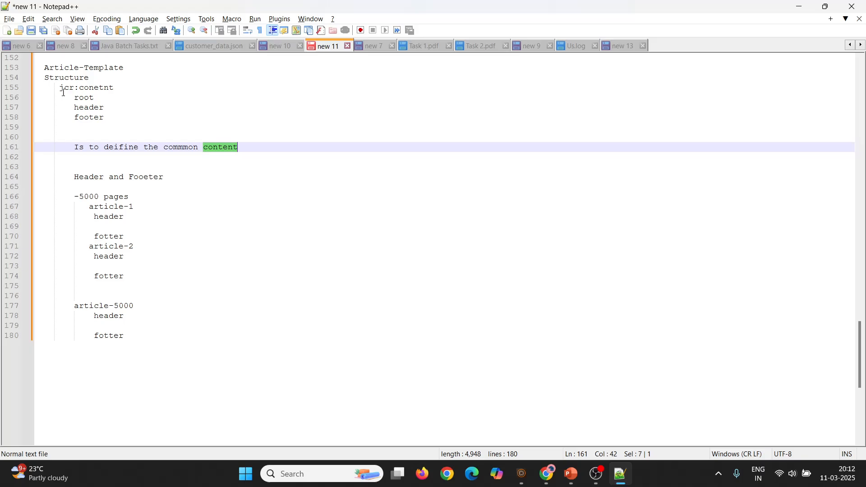
left_click_drag(72, 108, 110, 128)
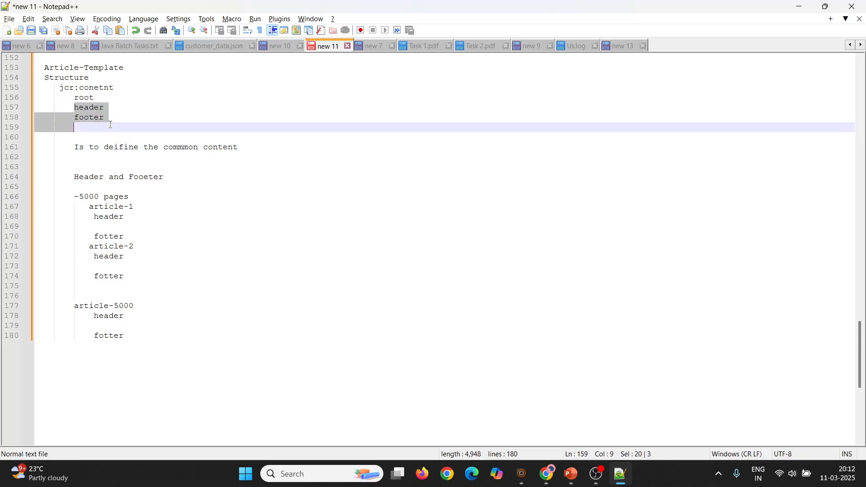
left_click(64, 174)
left_click_drag(64, 175, 138, 339)
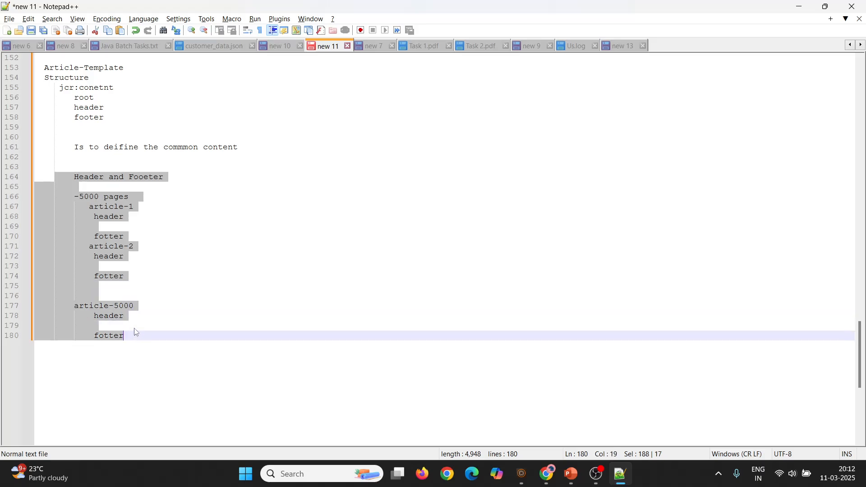
left_click(252, 151)
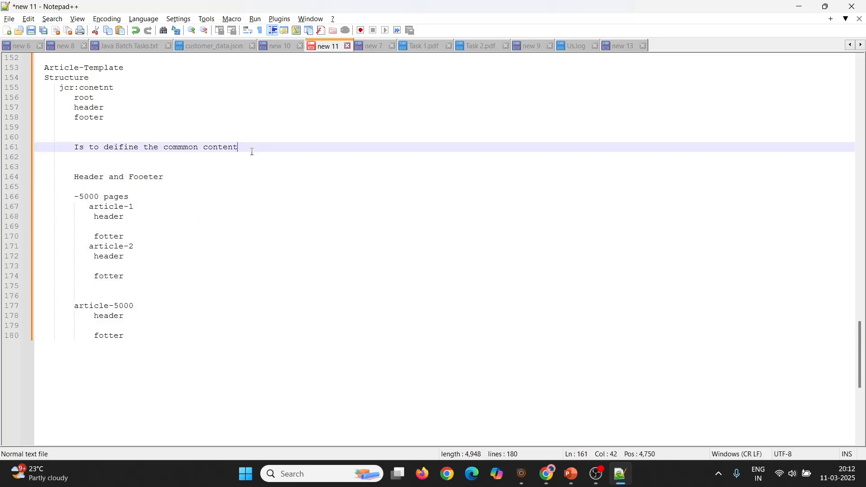
Add the line "BY defualt all the structure node compoants are Locked" directly below the common content note.
key("Return")
type("BY ")
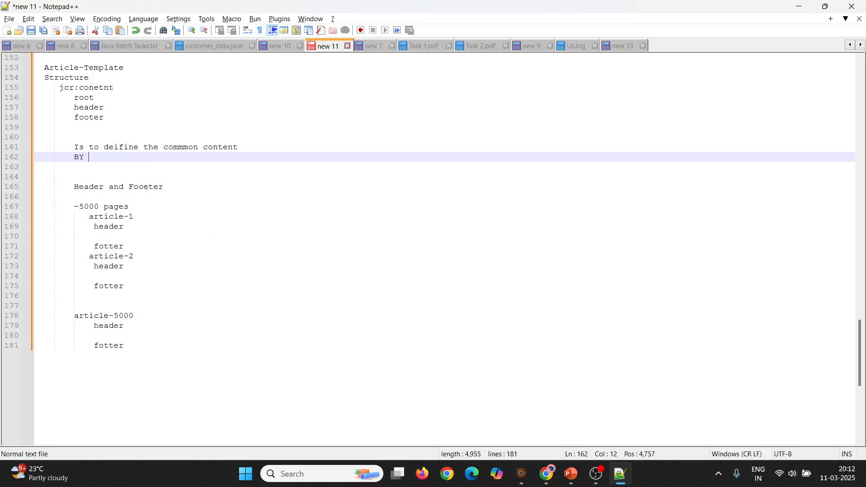
type("defualt a")
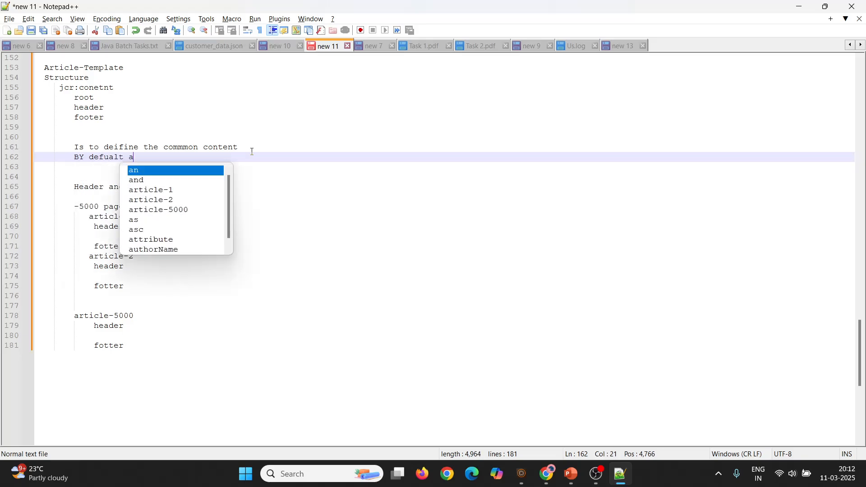
type("ll")
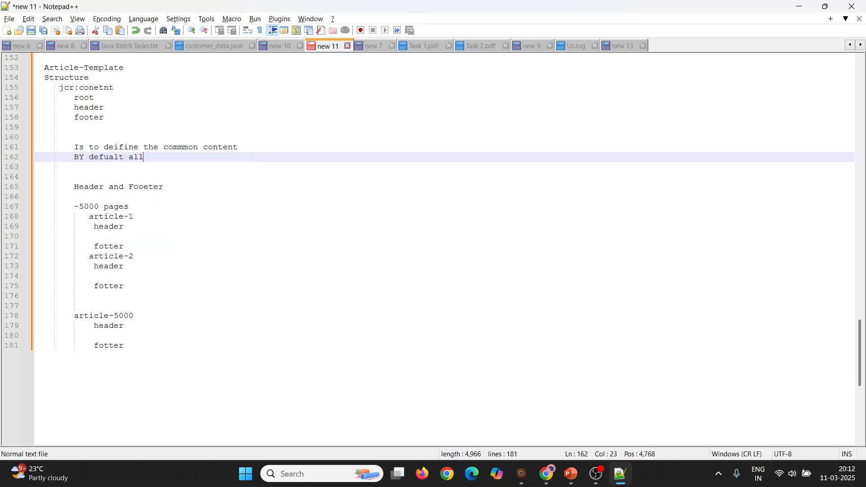
type(" the stru")
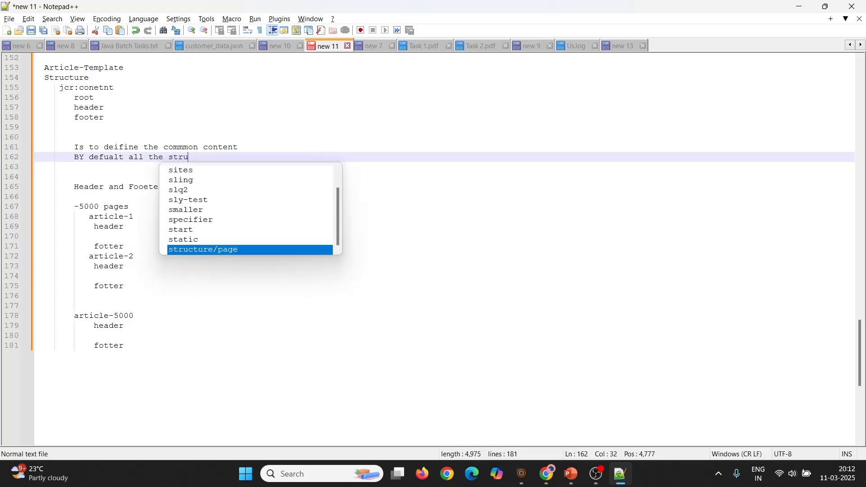
type("cture no")
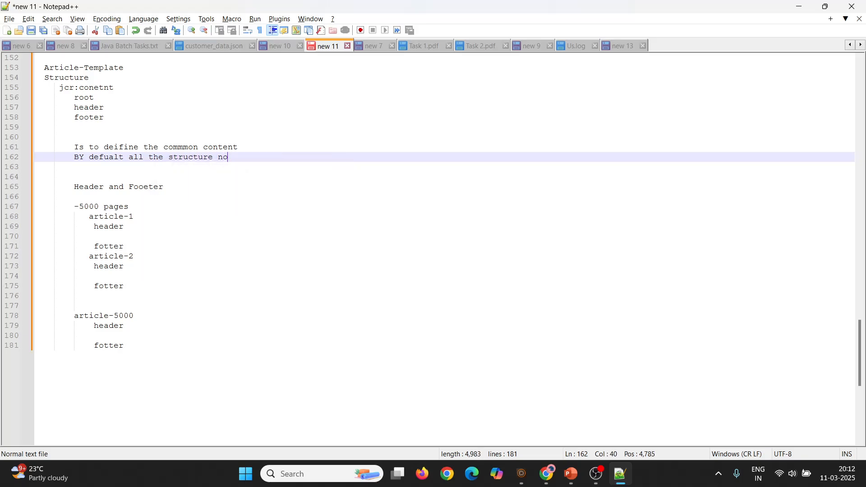
type("de compoants are Locked")
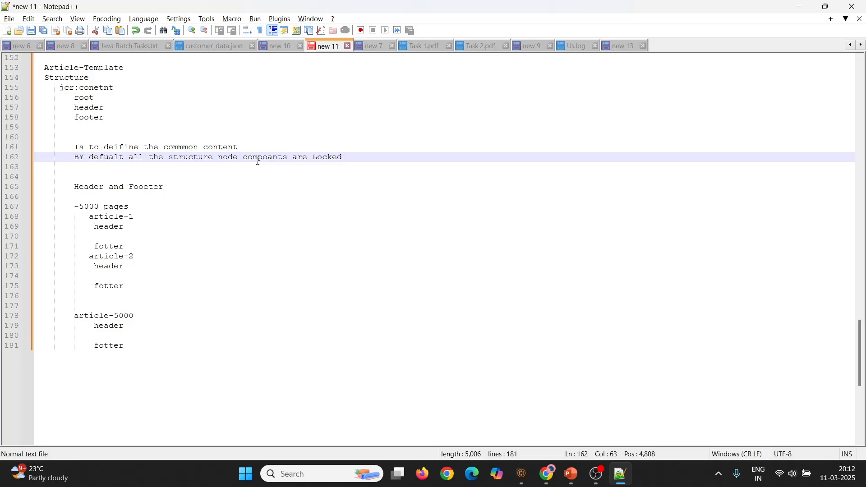
Highlight the header and footer lines below root and compare them with the start of the article page list.
left_click_drag(73, 109, 108, 115)
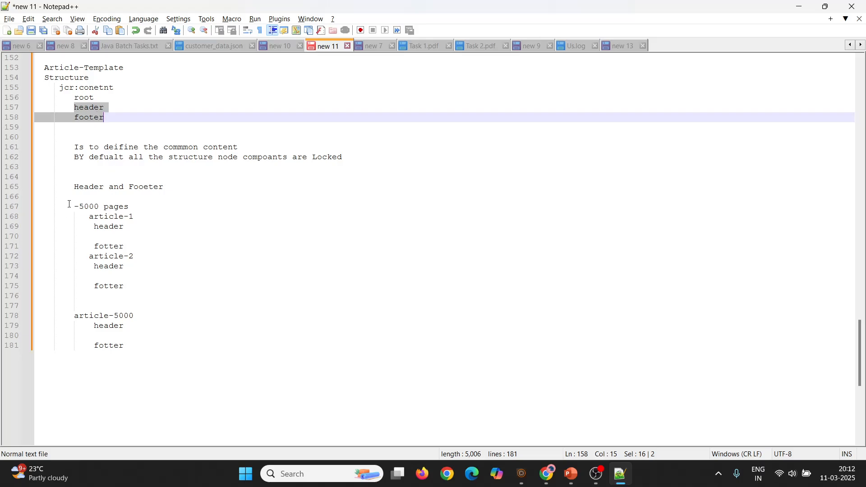
left_click_drag(69, 204, 94, 237)
left_click_drag(75, 107, 104, 117)
left_click_drag(100, 216, 131, 226)
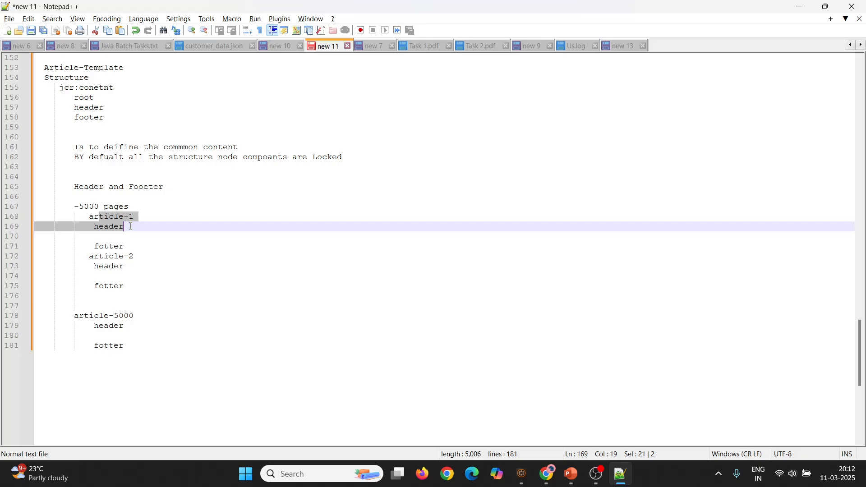
left_click(89, 118)
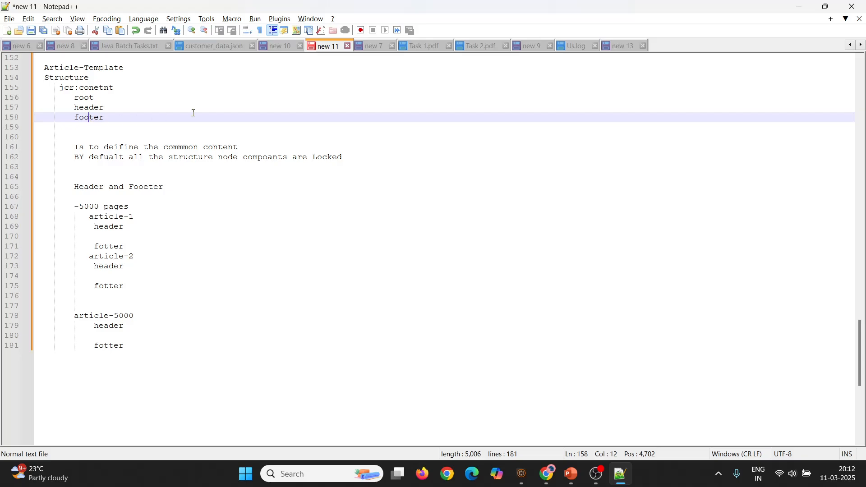
Start a new line reading "changes will effect in" directly below the note about locked structure components.
left_click(352, 157)
key("Return")
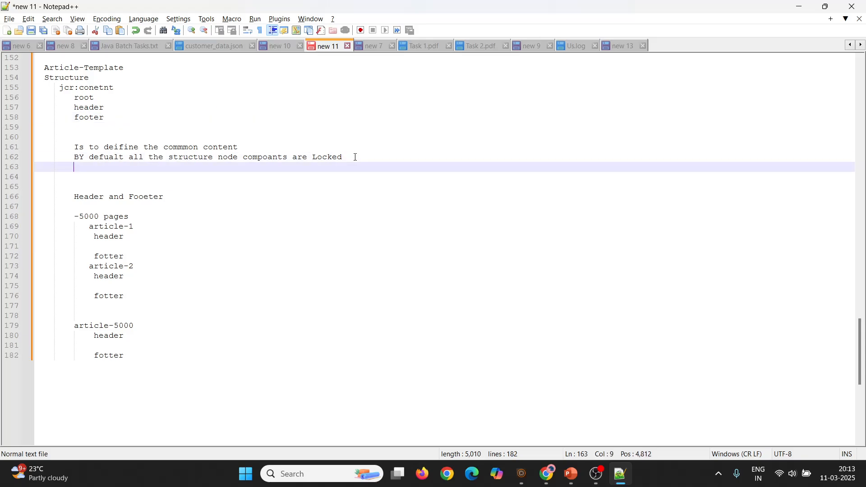
type("changes will ew")
key("BackSpace")
key("BackSpace")
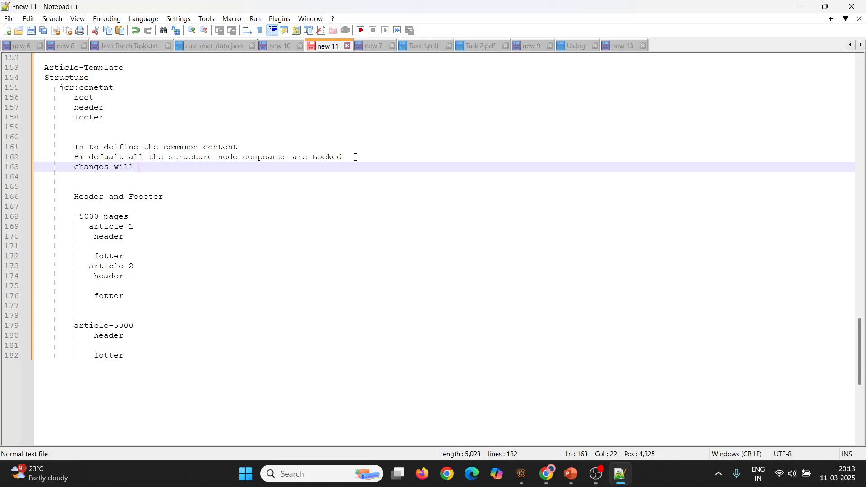
type("effect in")
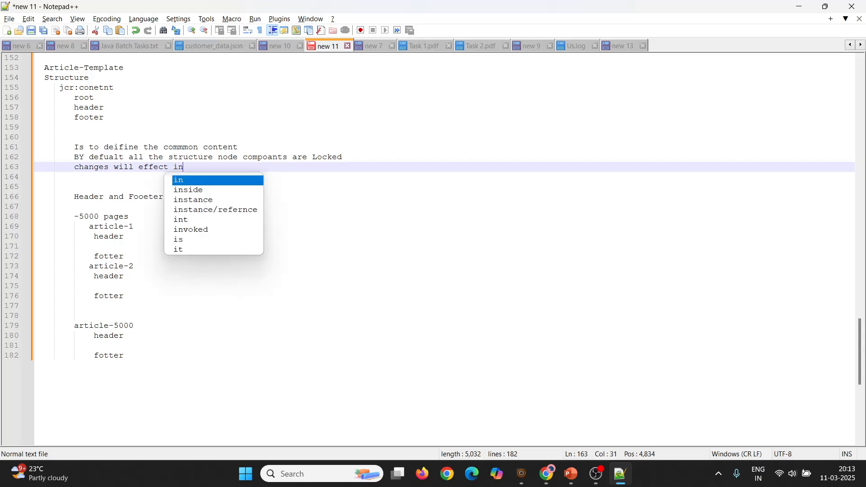
Compare the Structure heading and its header and footer lines with the article entries in the 5000-page list by highlighting them.
double_click(91, 108)
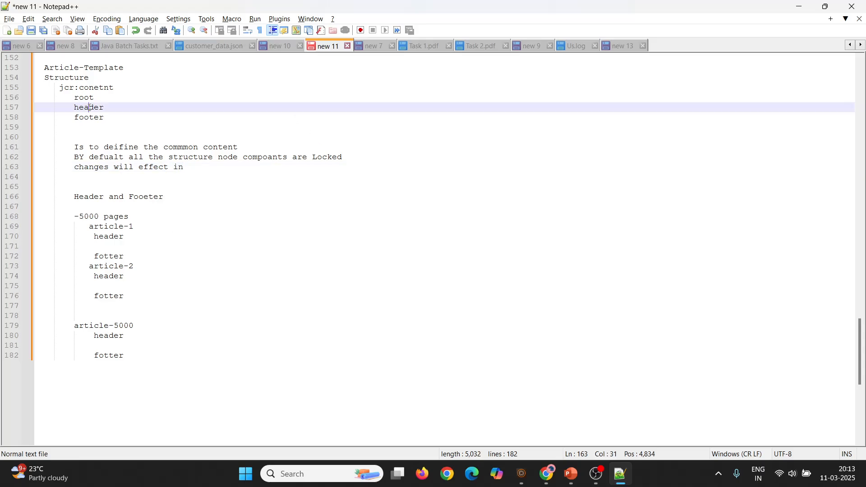
left_click_drag(75, 216, 146, 351)
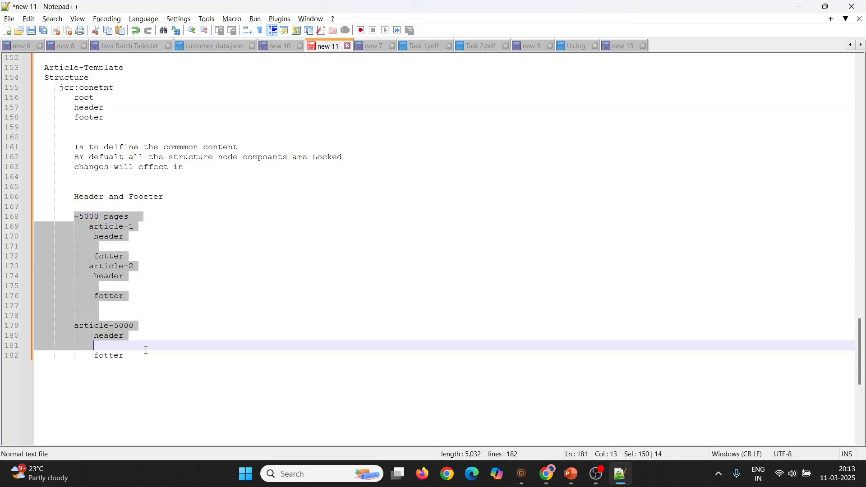
double_click(114, 227)
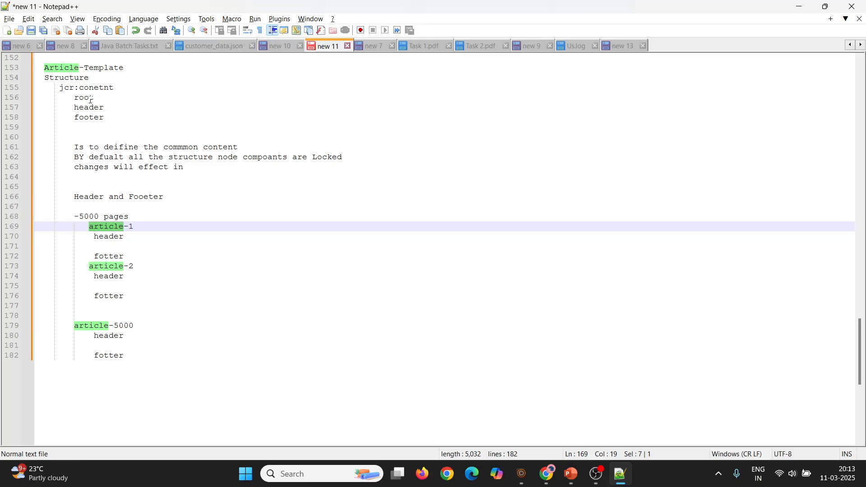
double_click(113, 269)
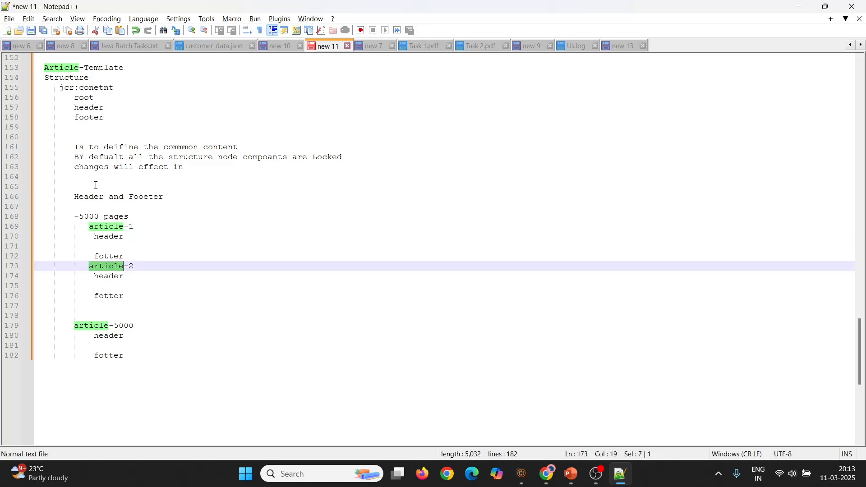
left_click_drag(75, 108, 116, 116)
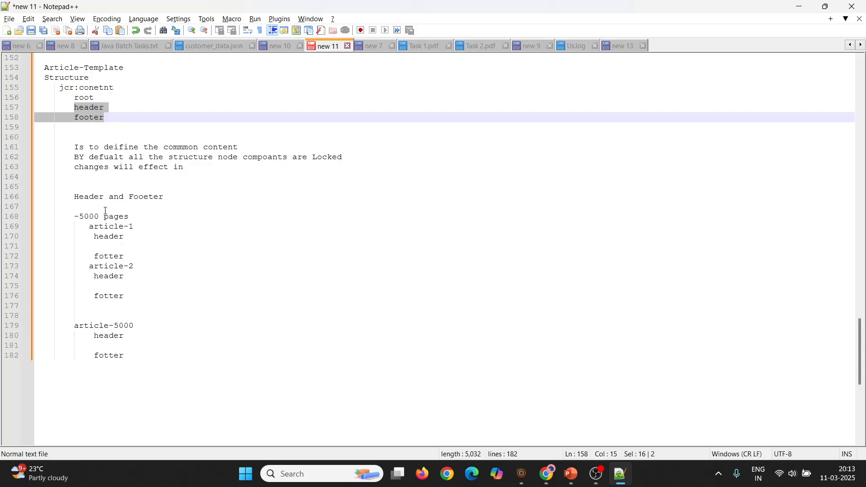
left_click_drag(84, 210, 134, 335)
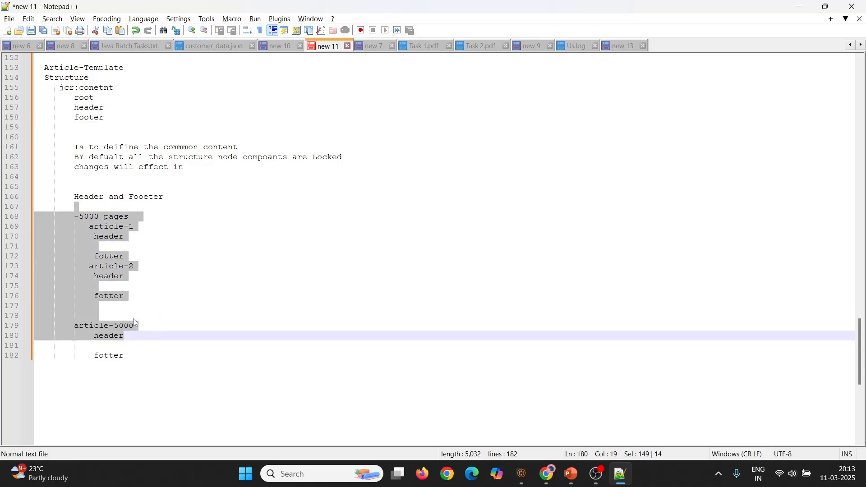
double_click(67, 79)
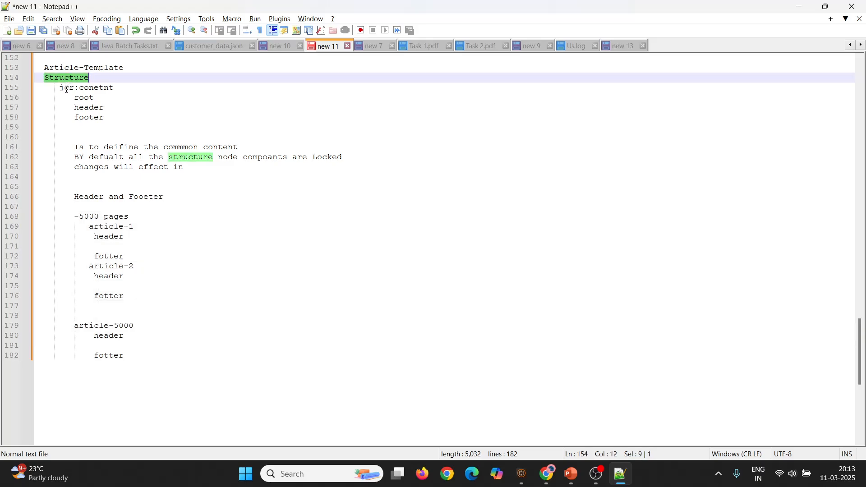
left_click_drag(76, 216, 127, 339)
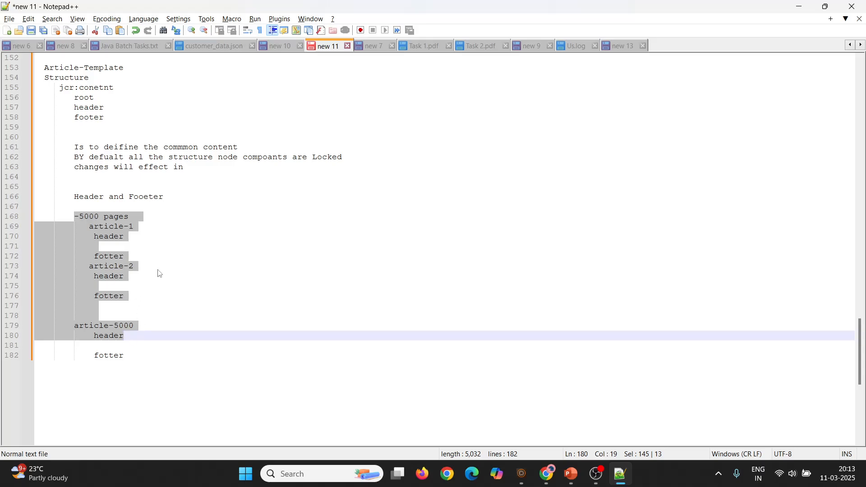
Complete the "changes will effect in" line with "all exsiting/new pages".
left_click(199, 167)
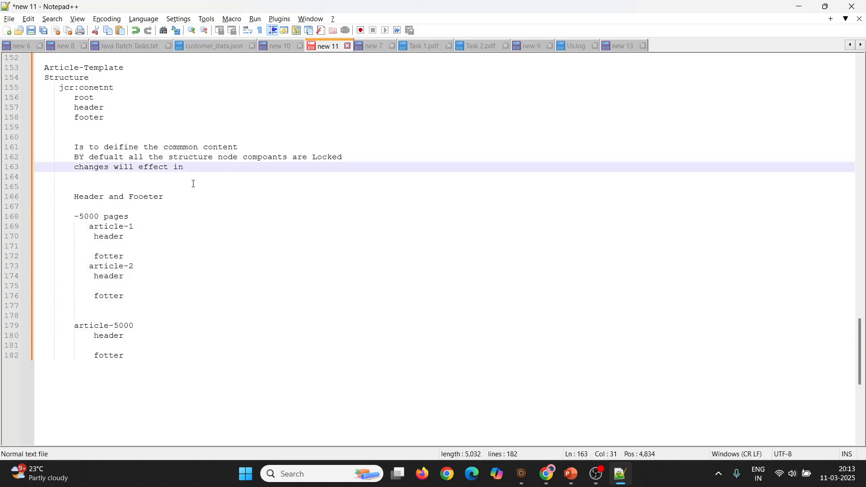
type("all ea")
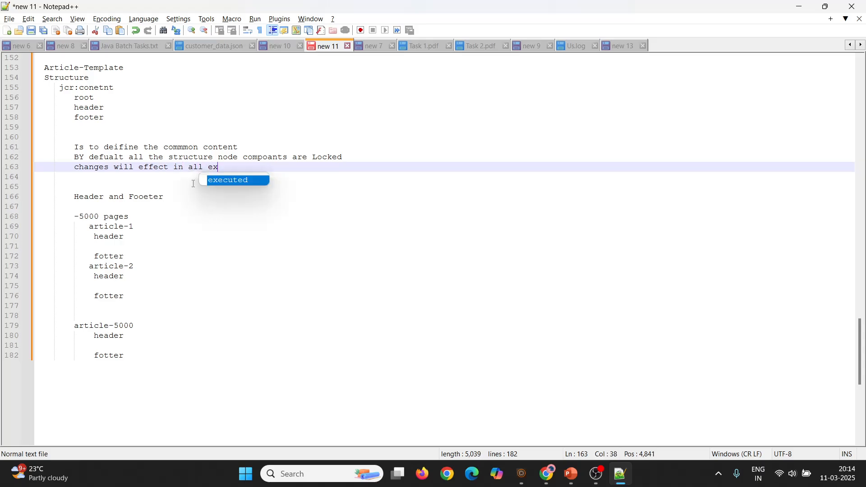
key("BackSpace")
type("xsiting anf")
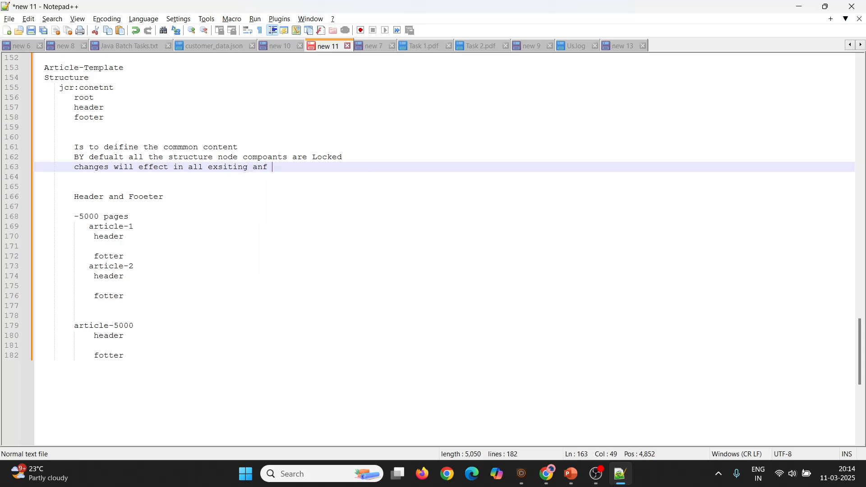
key("BackSpace")
key("BackSpace")
key("BackSpace")
key("BackSpace")
key("BackSpace")
type("/new pages")
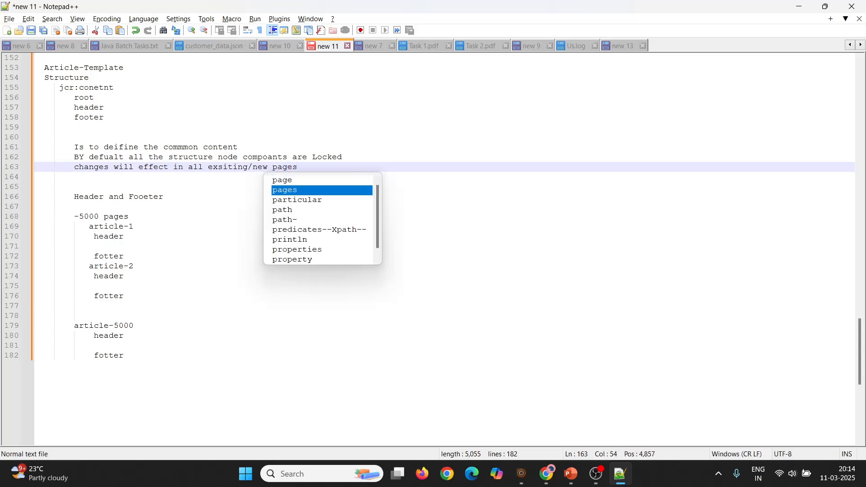
key("Return")
Add the line "when we unlock the compoents it will move to intinal content" below the note about existing and new pages.
key("Return")
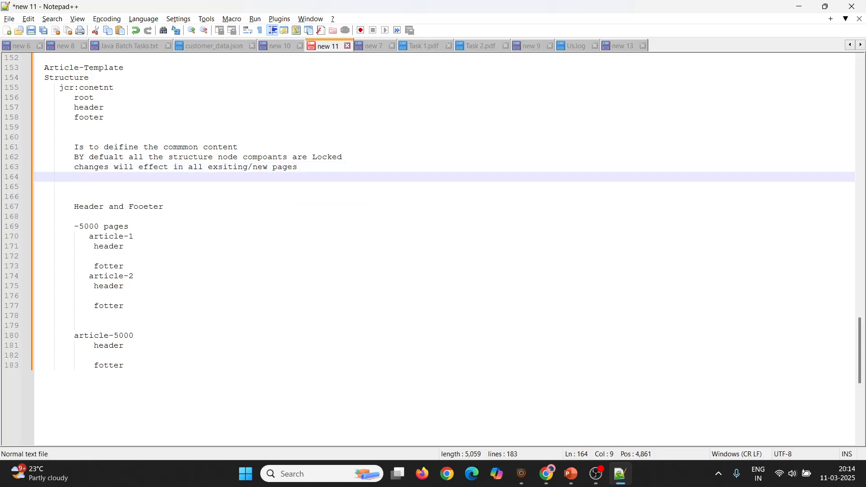
type("when we a")
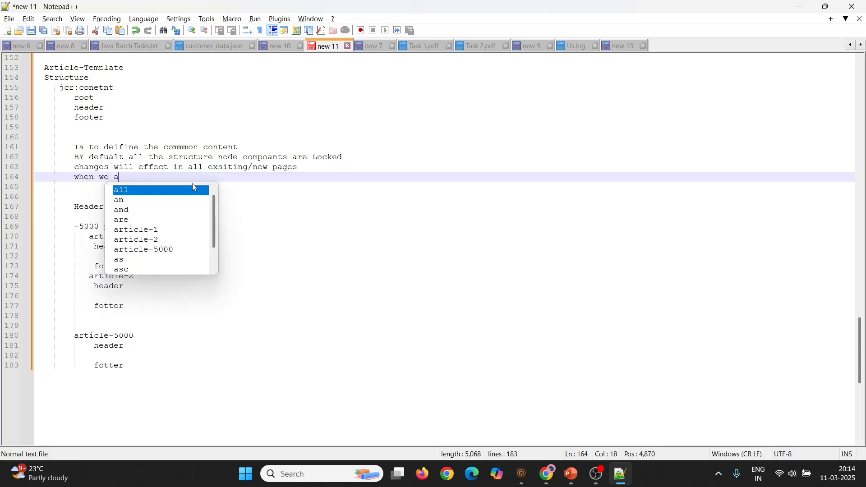
key("BackSpace")
type("unll")
key("BackSpace")
key("BackSpace")
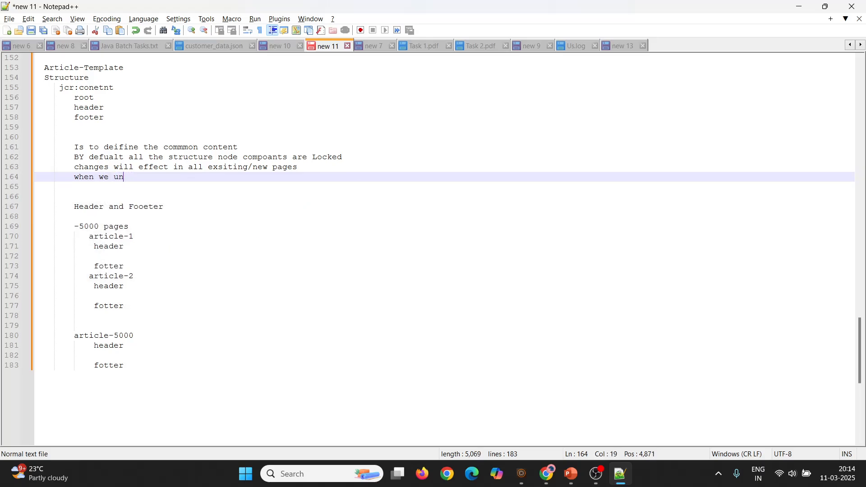
type("lock the")
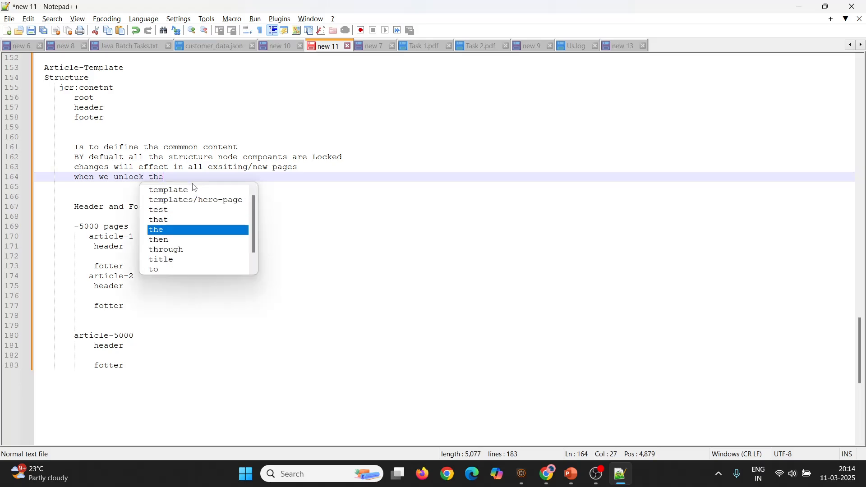
type(" compoents")
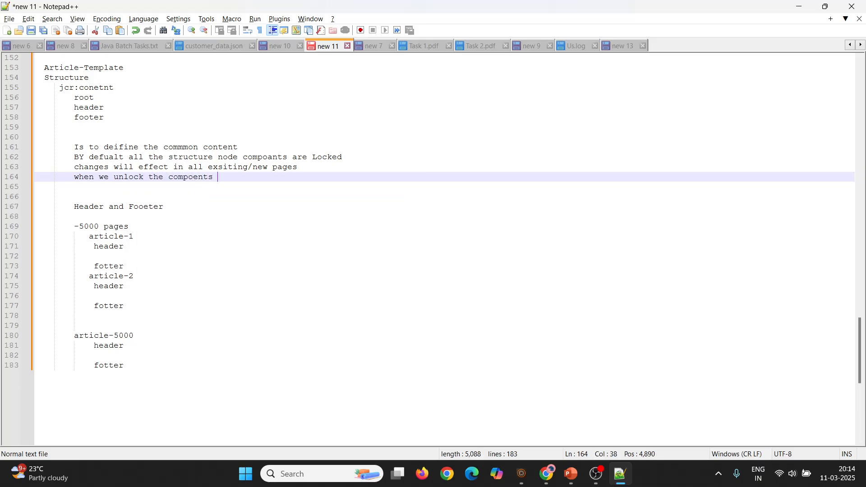
type("i")
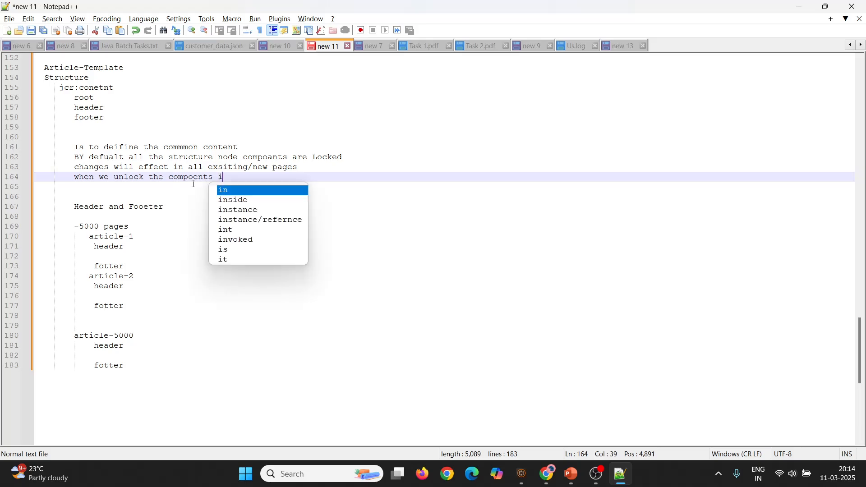
type("t will ")
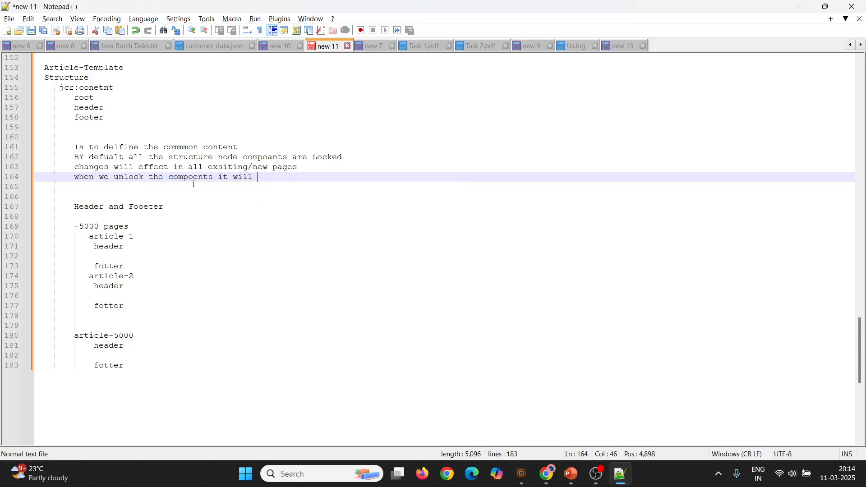
type("move to in")
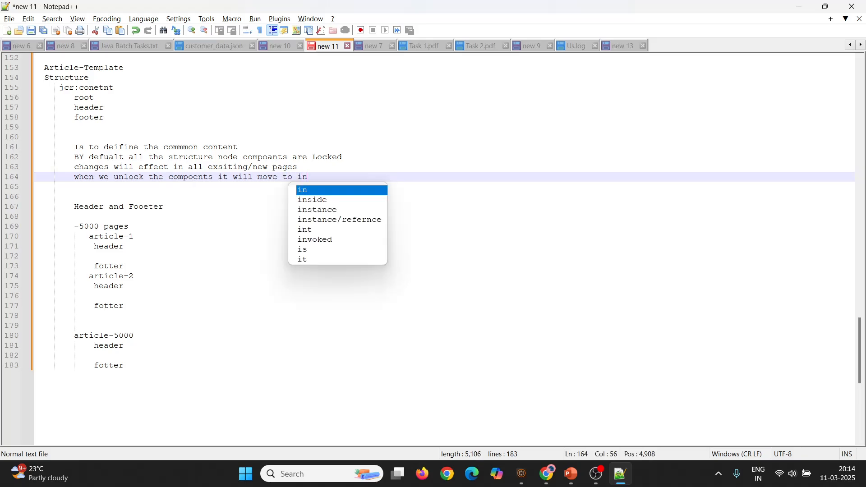
type("tila")
key("BackSpace")
key("BackSpace")
key("BackSpace")
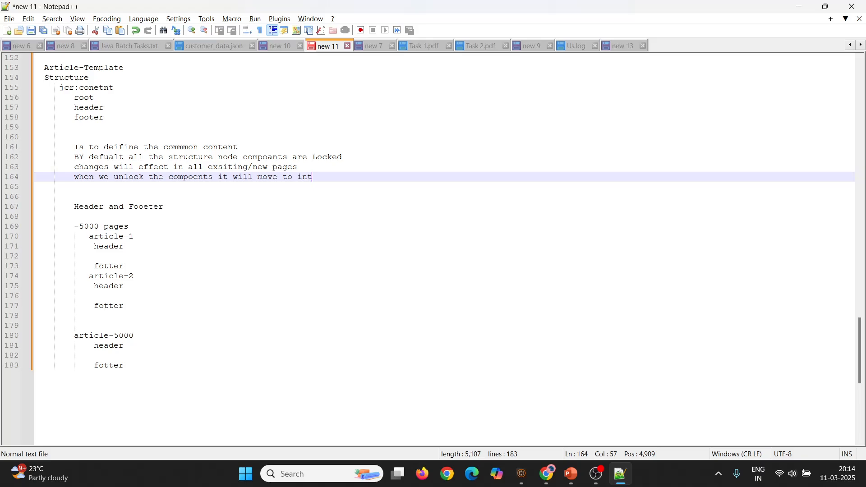
type("inal co")
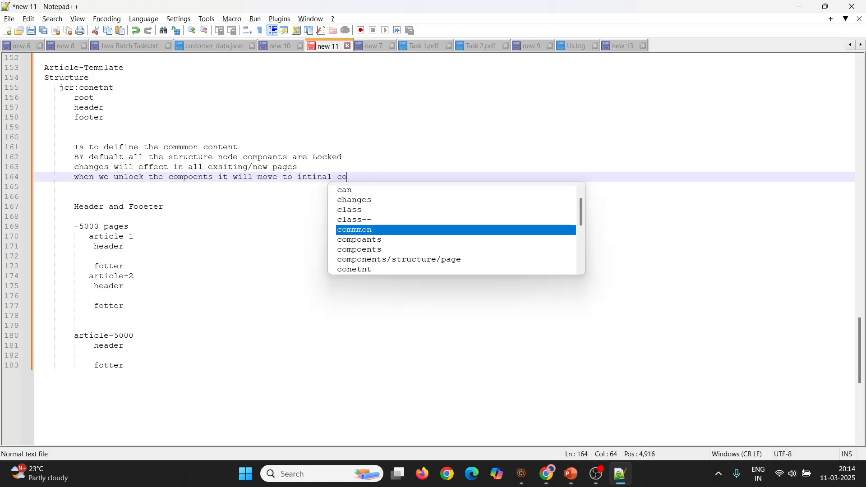
type("ntent")
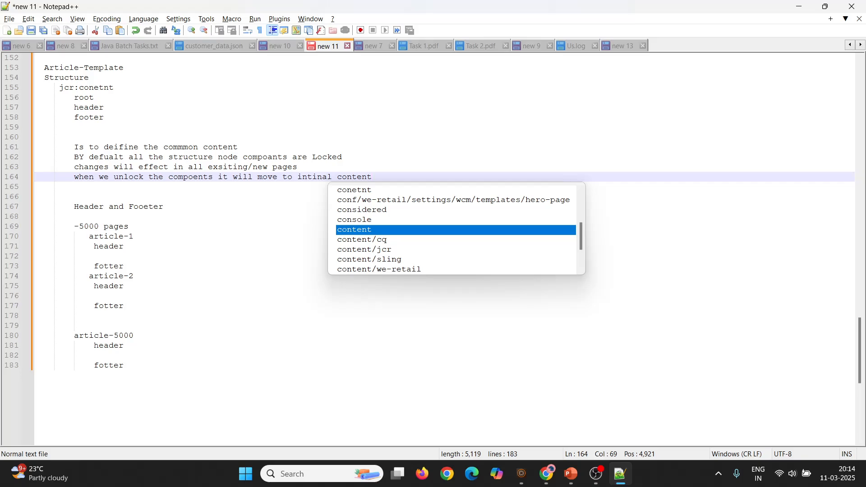
Highlight "intinal content" in the unlocking note and the header and footer lines under Structure.
double_click(385, 173)
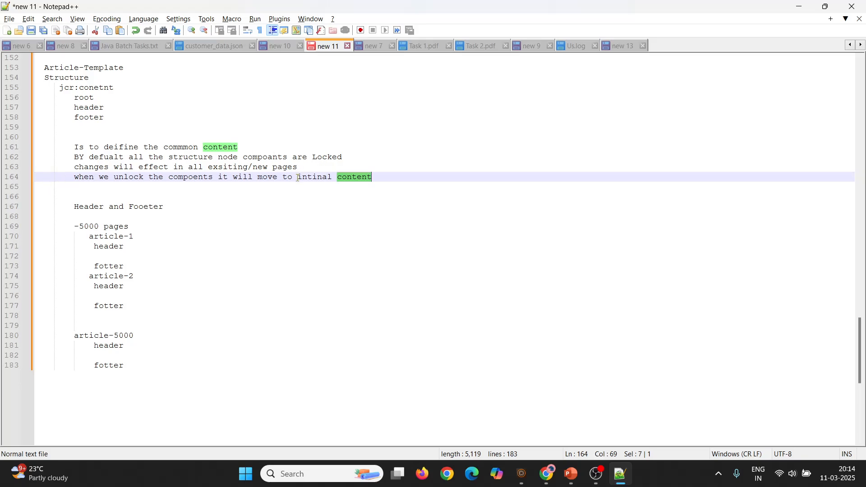
left_click_drag(298, 178, 391, 178)
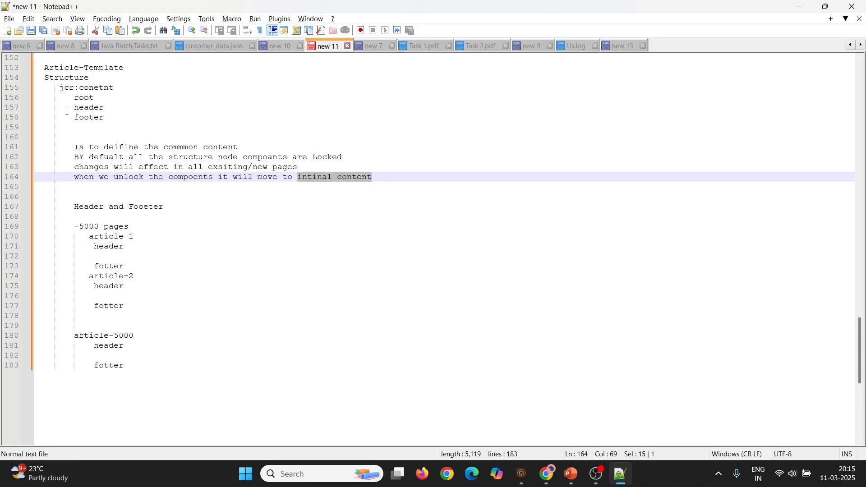
left_click_drag(67, 112, 110, 115)
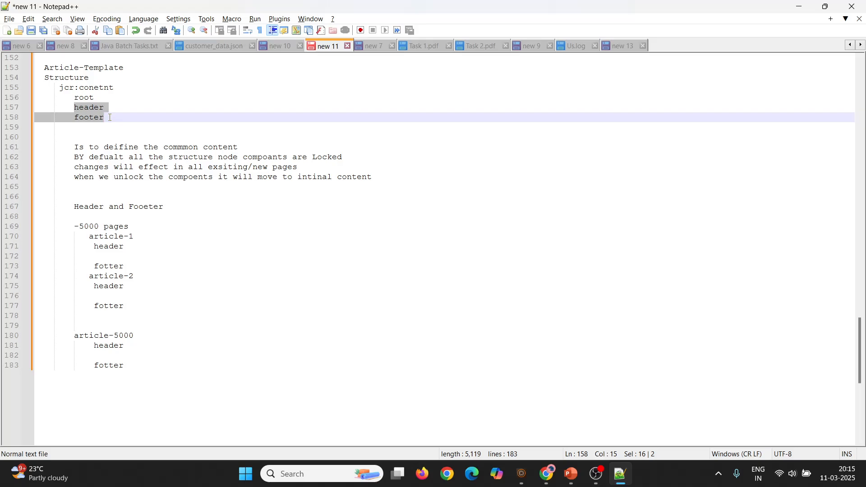
Switch to CRXDE Lite, collapse DecemberProject under conf, and expand the components folder of /apps/DecemberProject.
key("alt+Tab")
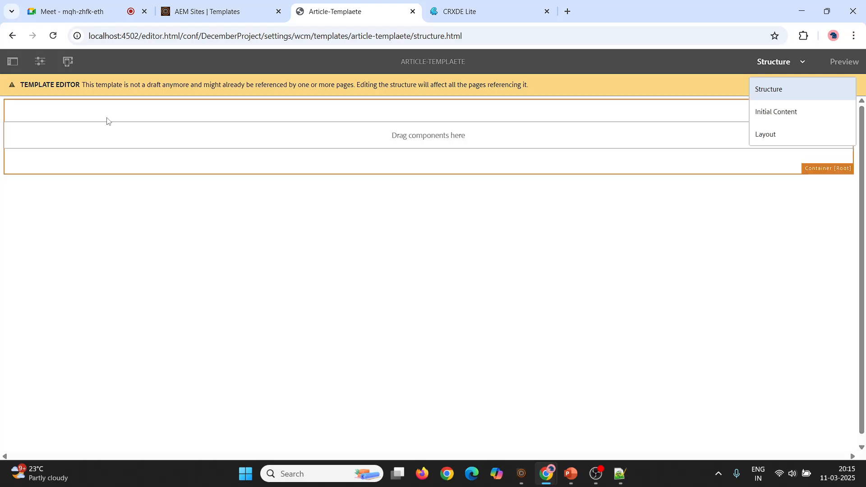
left_click(239, 12)
left_click(449, 4)
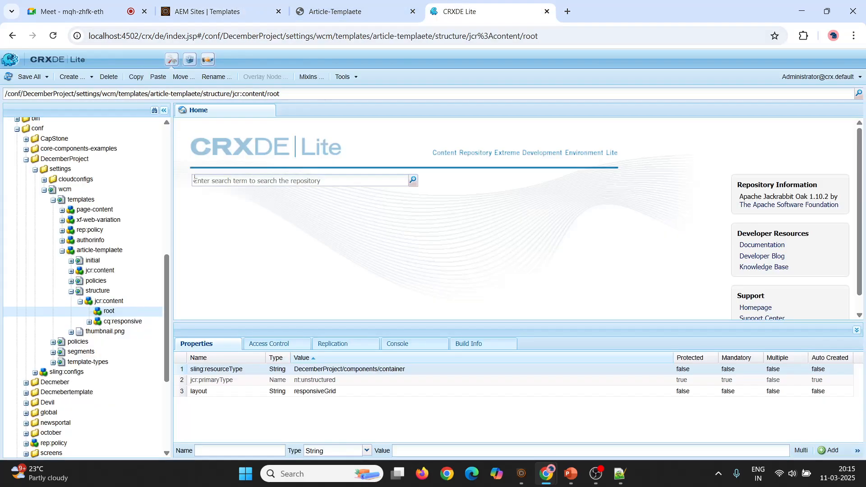
left_click(71, 291)
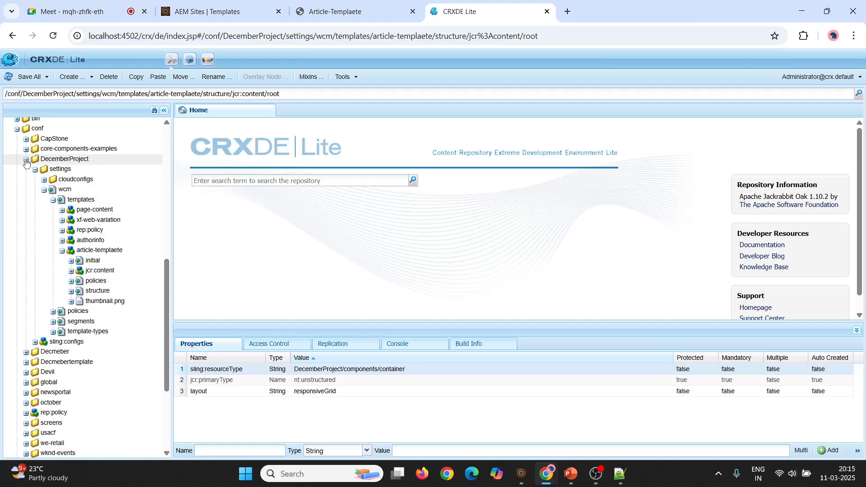
left_click(25, 159)
scroll(29, 197, "up", 5)
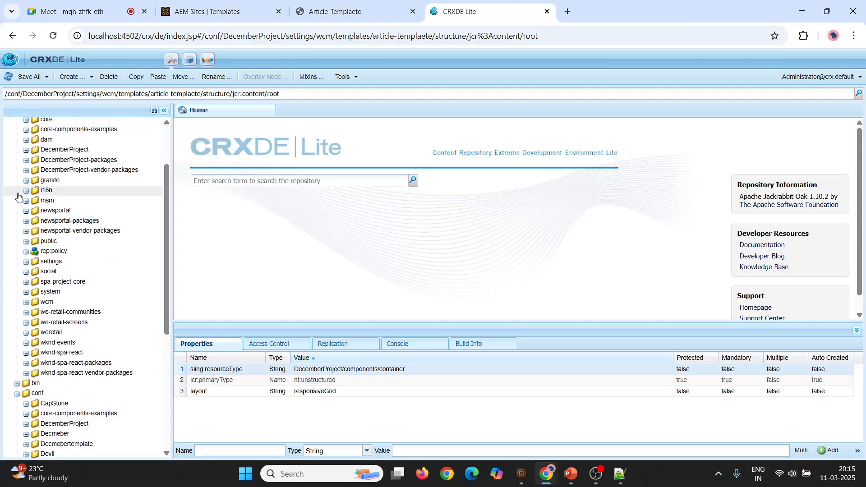
left_click(26, 150)
left_click(35, 171)
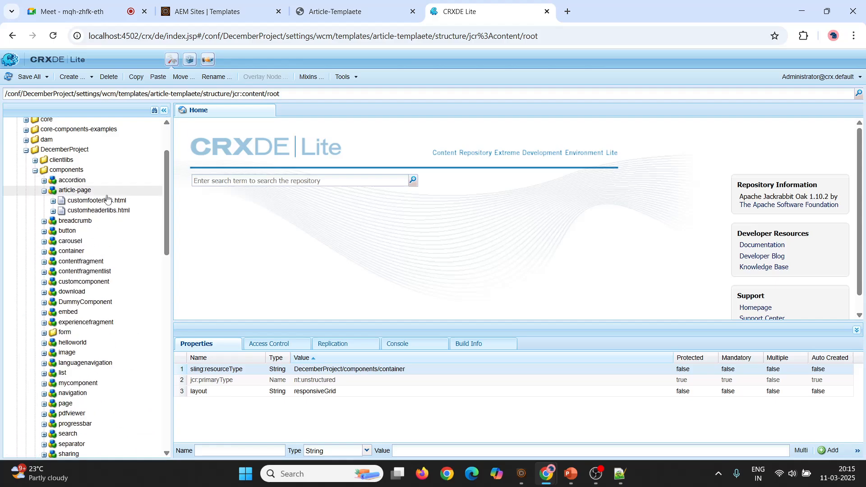
left_click(44, 190)
Copy the helloworld component and paste the duplicate into the DecemberProject components folder.
double_click(64, 323)
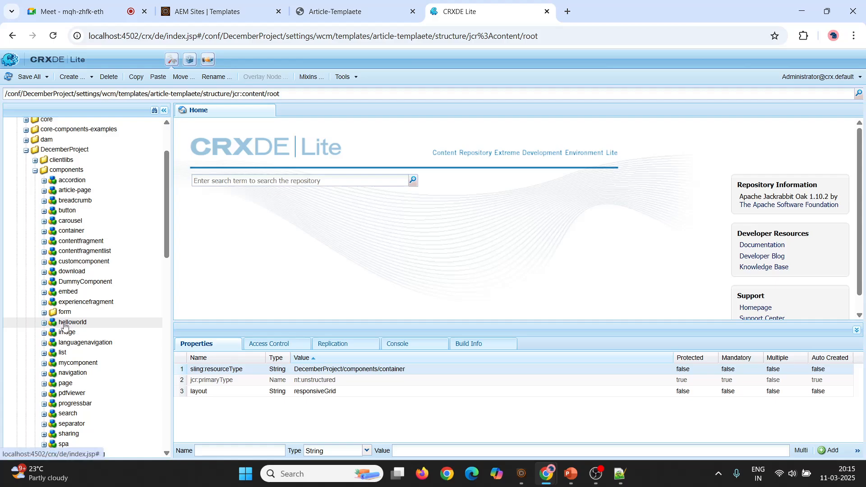
right_click(63, 323)
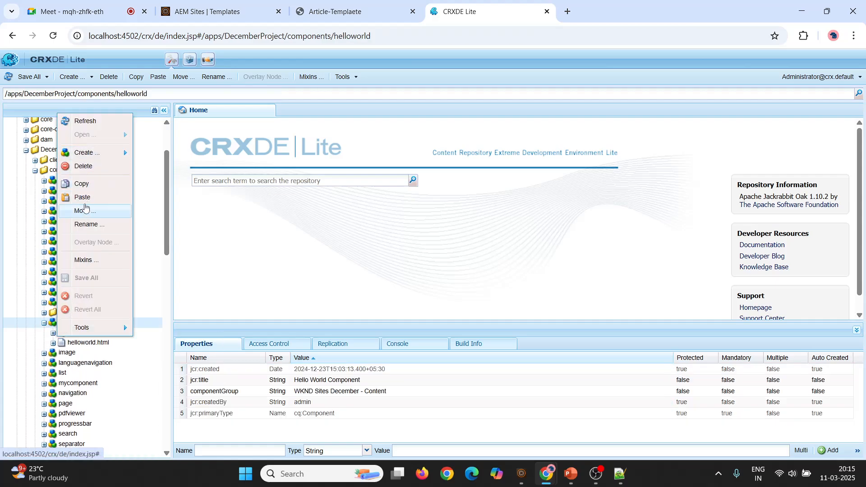
left_click(93, 184)
right_click(67, 169)
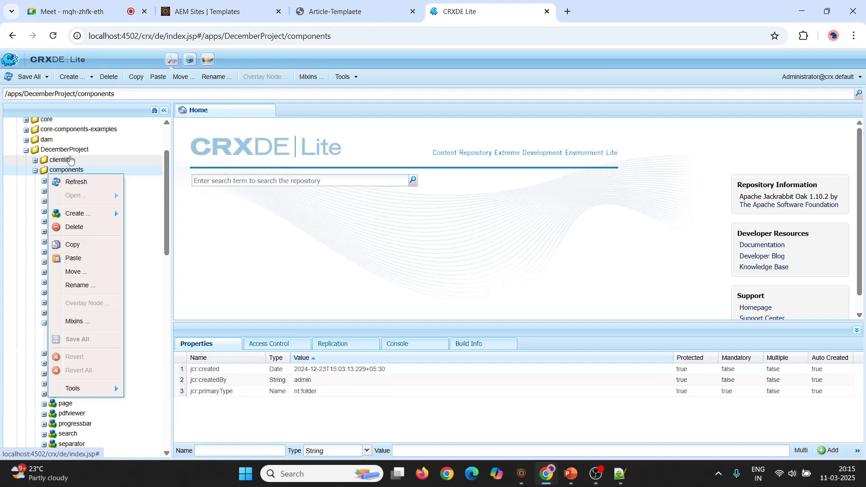
left_click(76, 259)
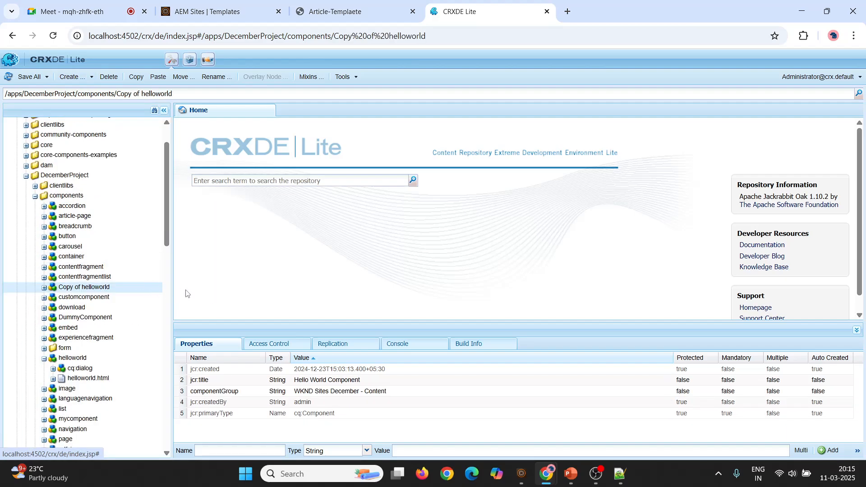
Rename the copied helloworld component as header.
right_click(119, 289)
left_click(101, 170)
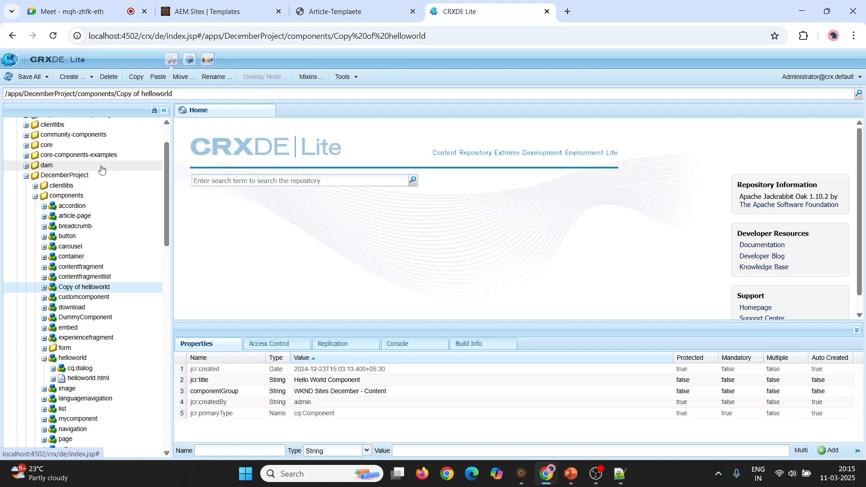
key("BackSpace")
key("BackSpace")
key("BackSpace")
key("BackSpace")
key("BackSpace")
key("BackSpace")
key("BackSpace")
key("BackSpace")
key("BackSpace")
key("BackSpace")
key("BackSpace")
key("BackSpace")
key("BackSpace")
key("BackSpace")
key("BackSpace")
key("BackSpace")
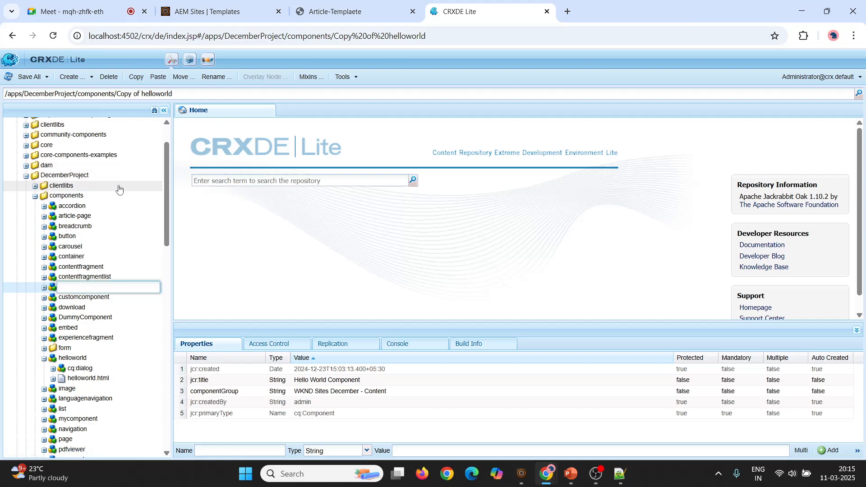
type("Header")
key("BackSpace")
key("BackSpace")
key("BackSpace")
key("BackSpace")
type("header")
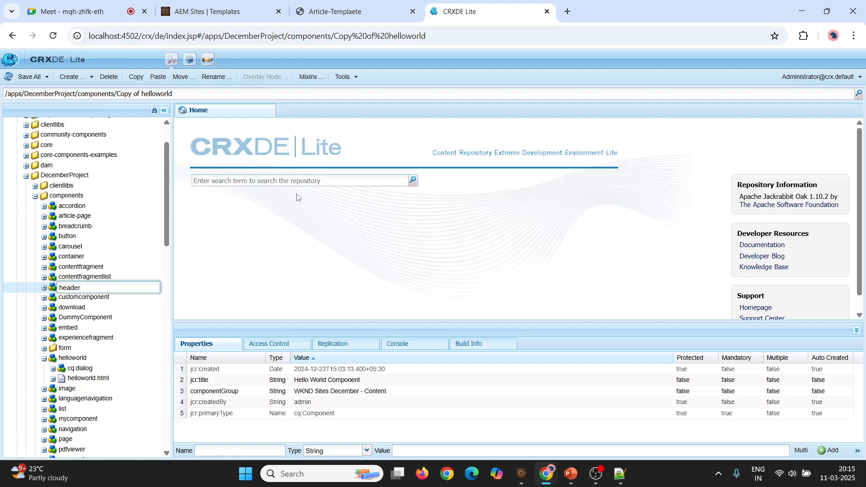
key("Return")
key("ctrl+d")
key("Escape")
key("ctrl+s")
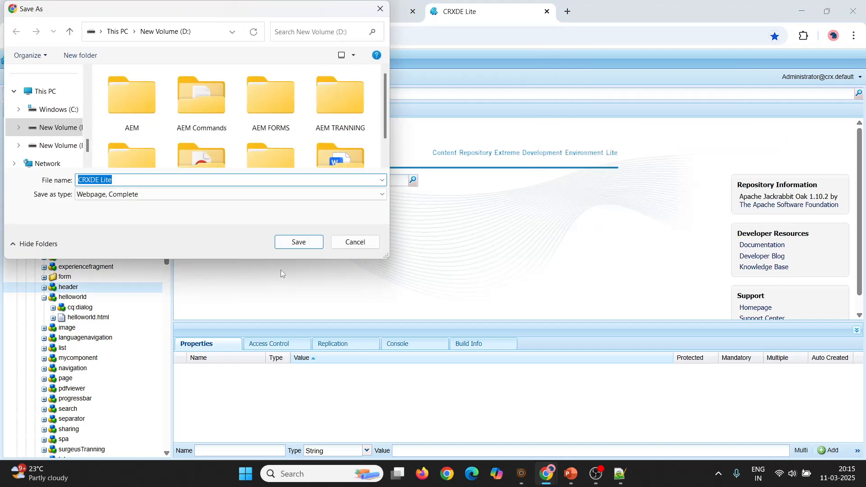
left_click(354, 244)
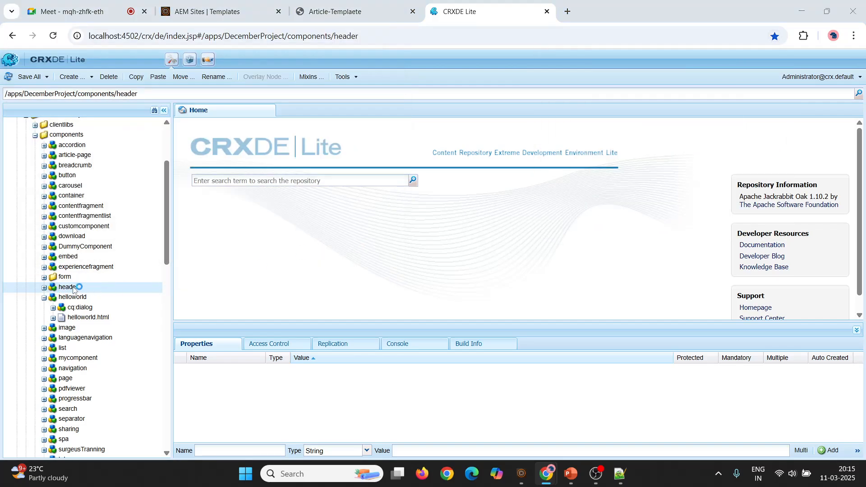
key("ctrl+s")
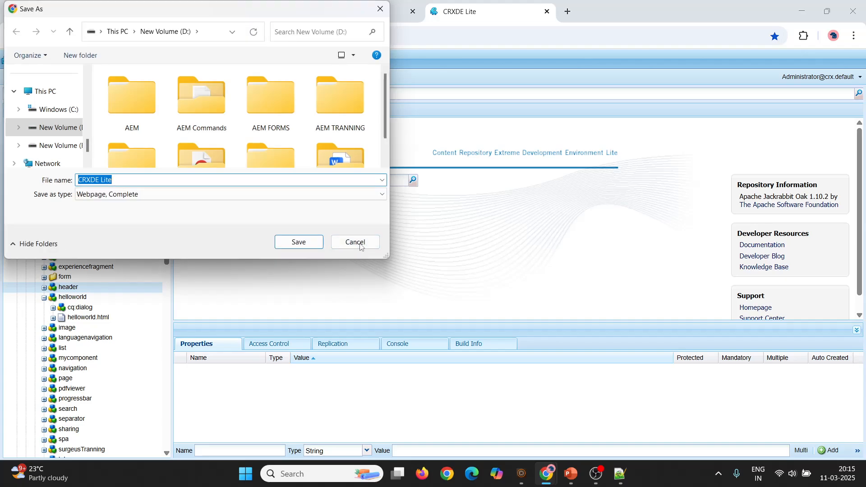
left_click(361, 246)
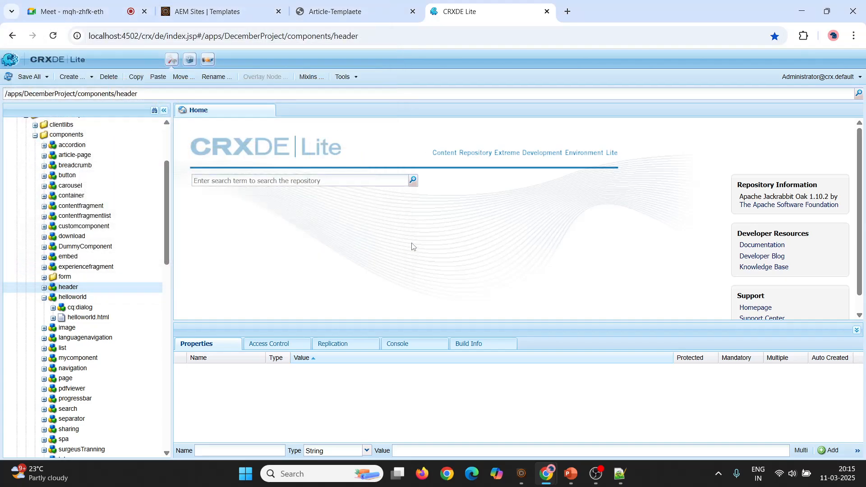
Expand the header component and open its helloworld.html script for editing.
left_click(44, 289)
left_click(112, 307)
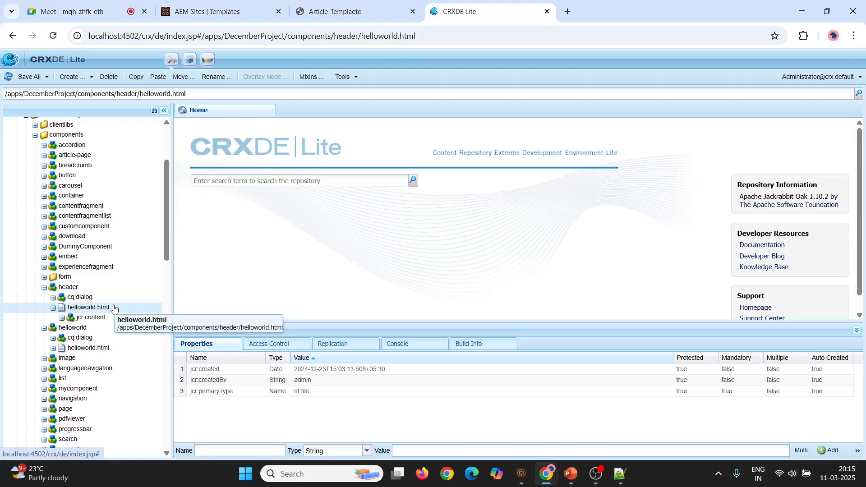
double_click(113, 308)
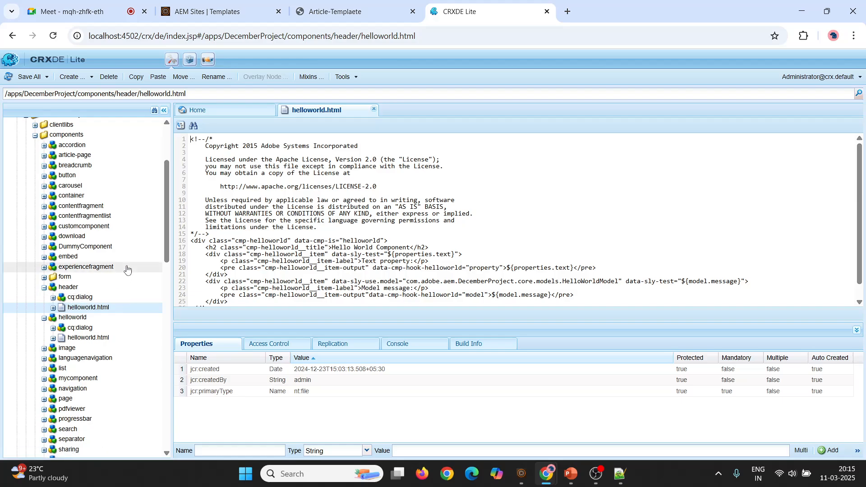
Rename the header component's helloworld.html file as header.html.
left_click(115, 310)
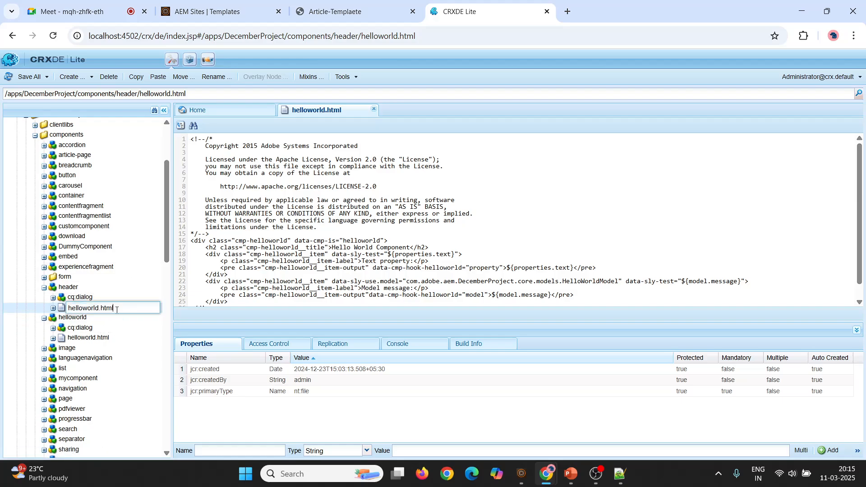
key("BackSpace")
key("BackSpace")
key("BackSpace")
key("BackSpace")
key("BackSpace")
key("BackSpace")
key("BackSpace")
key("BackSpace")
key("BackSpace")
key("BackSpace")
type("header")
key("Return")
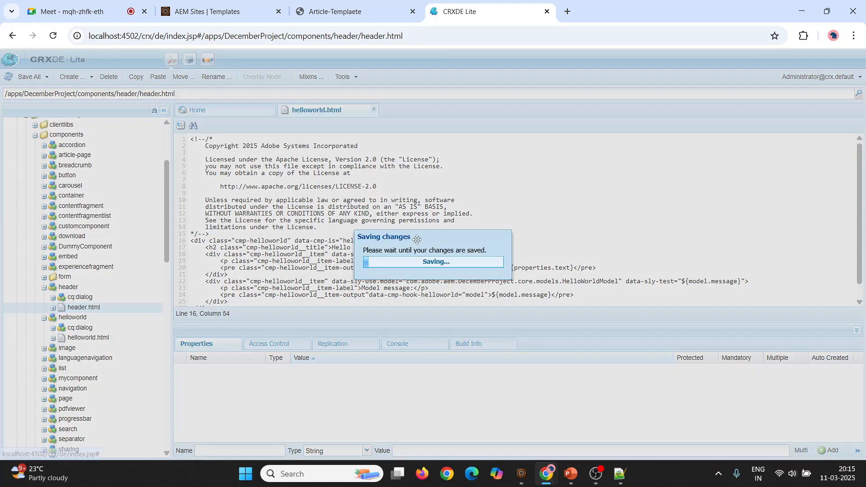
Replace the entire script of the header component with <h1>${properties.text}</h1> and save it.
left_click(359, 253)
key("ctrl+a")
key("Delete")
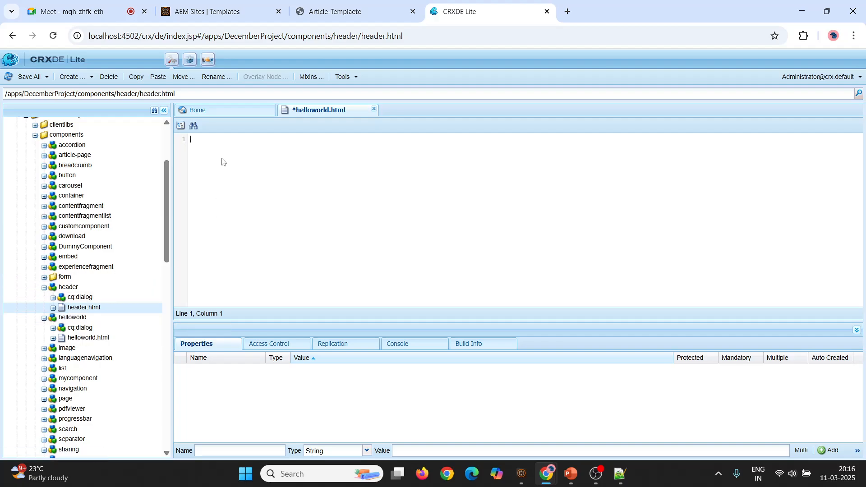
type("h1")
type("${}")
type("header")
key("BackSpace")
key("BackSpace")
key("BackSpace")
key("BackSpace")
key("BackSpace")
type("properties.text}</h1>")
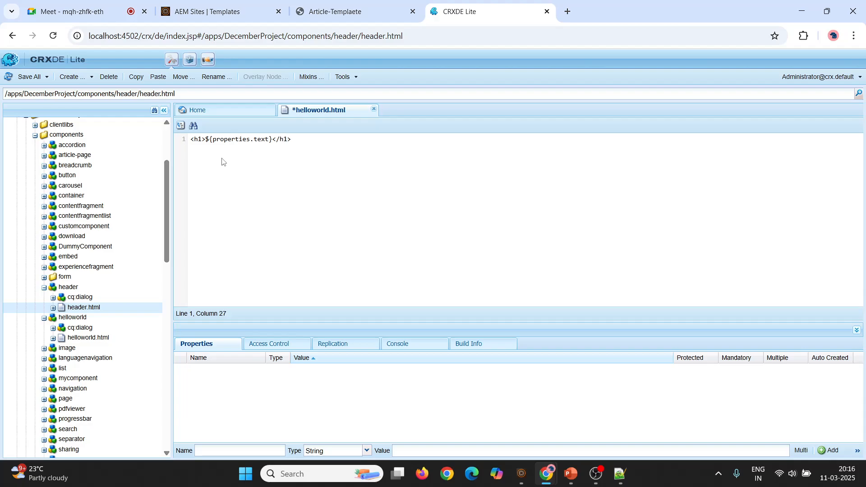
key("ctrl+s")
double_click(262, 140)
Copy the header component and paste the duplicate into the DecemberProject components folder.
left_click(67, 287)
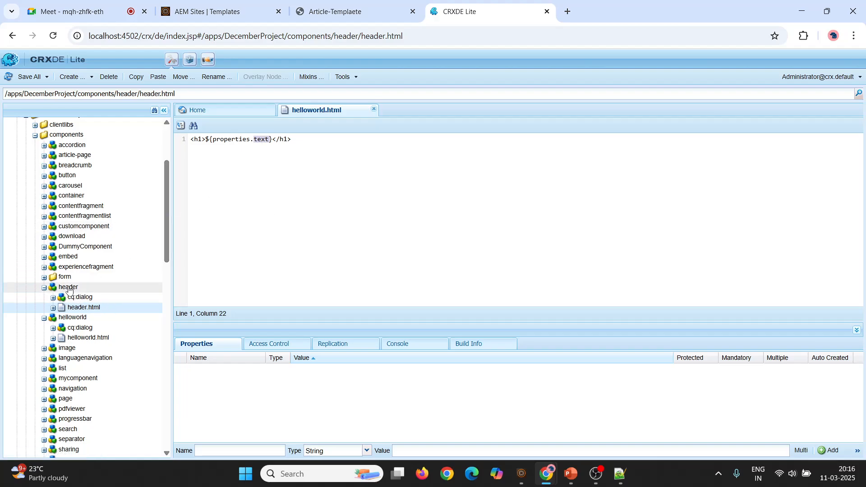
right_click(68, 287)
mouse_move(81, 103)
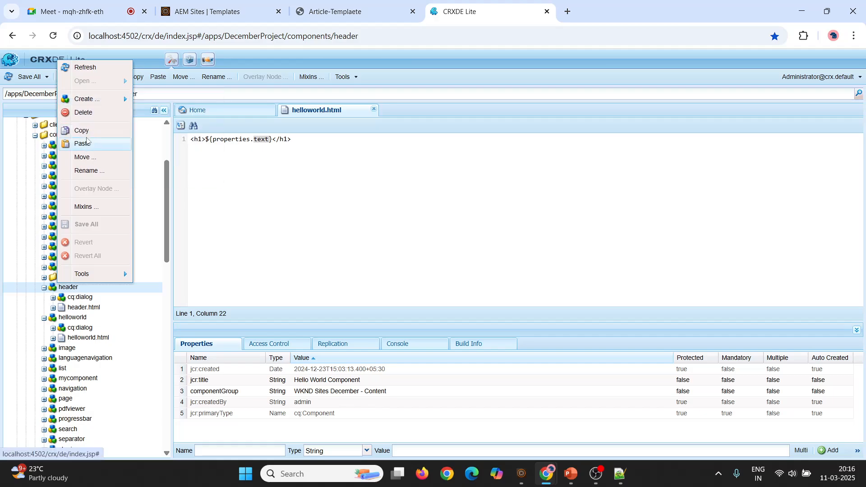
left_click(85, 130)
right_click(72, 137)
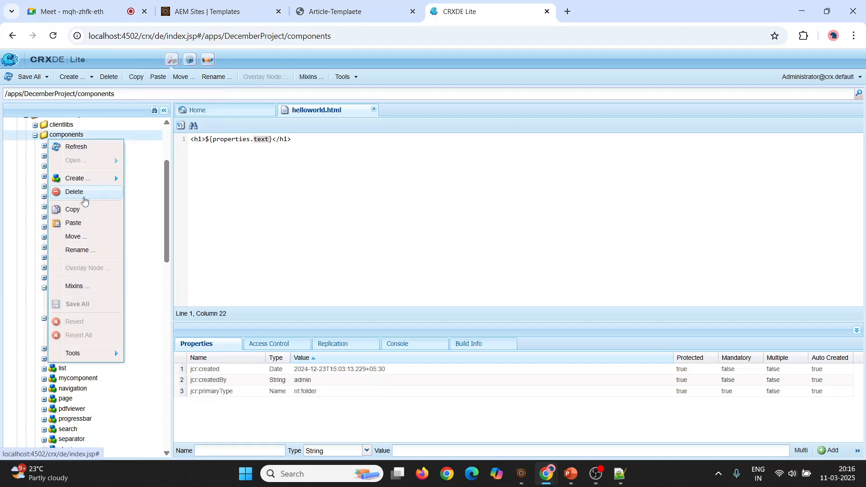
left_click(87, 221)
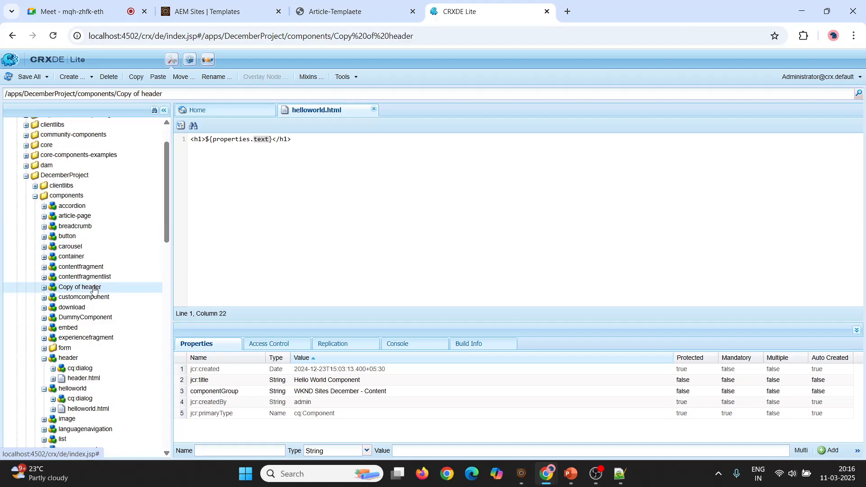
Rename the copied header component as footer.
right_click(100, 286)
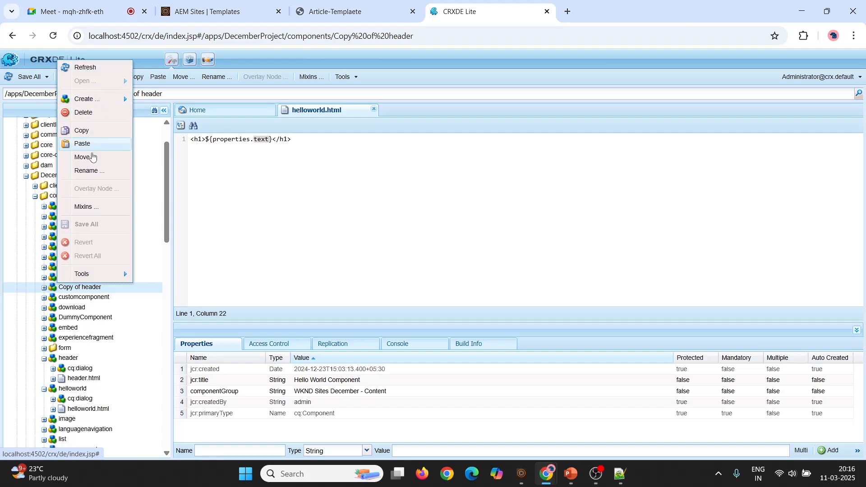
left_click(92, 171)
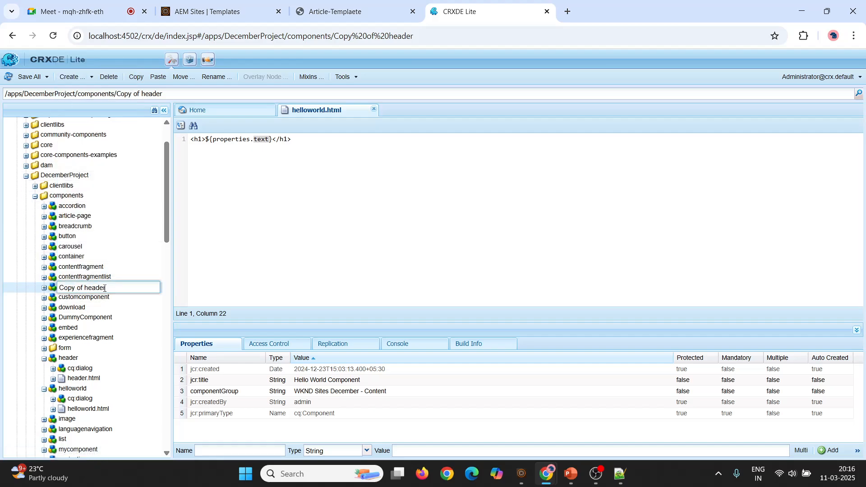
key("ctrl+BackSpace")
key("ctrl+BackSpace")
key("ctrl+BackSpace")
type("footer")
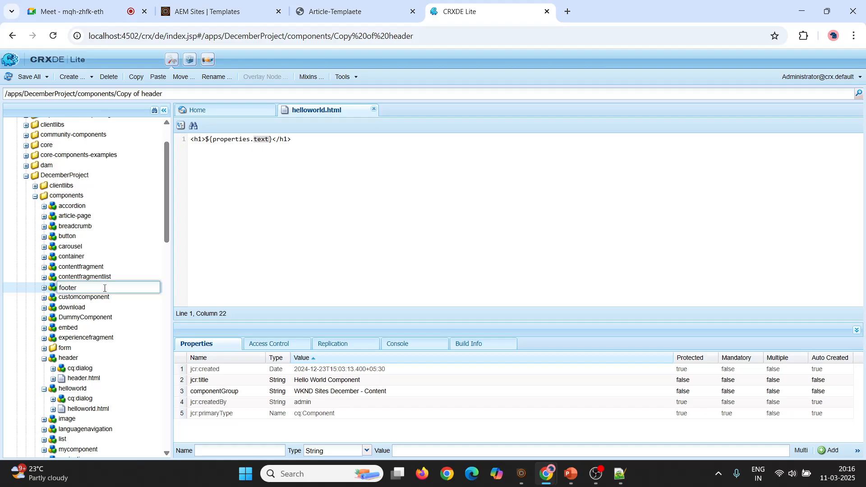
left_click(284, 220)
key("ctrl+s")
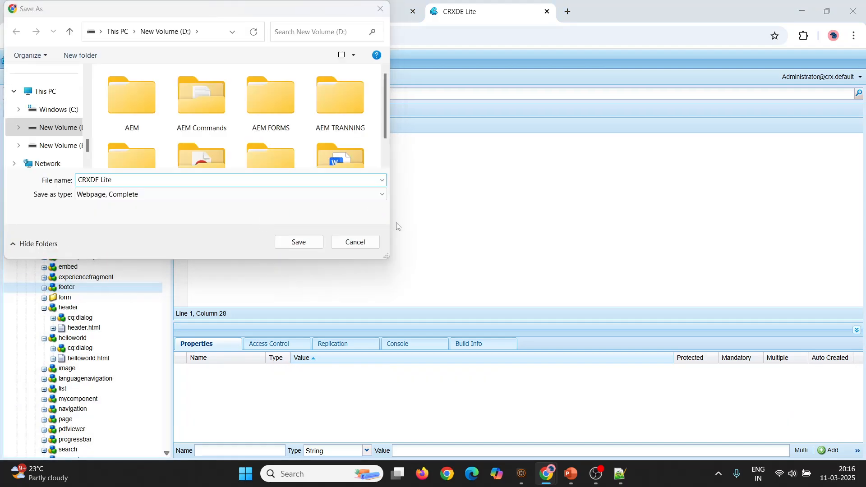
left_click(360, 247)
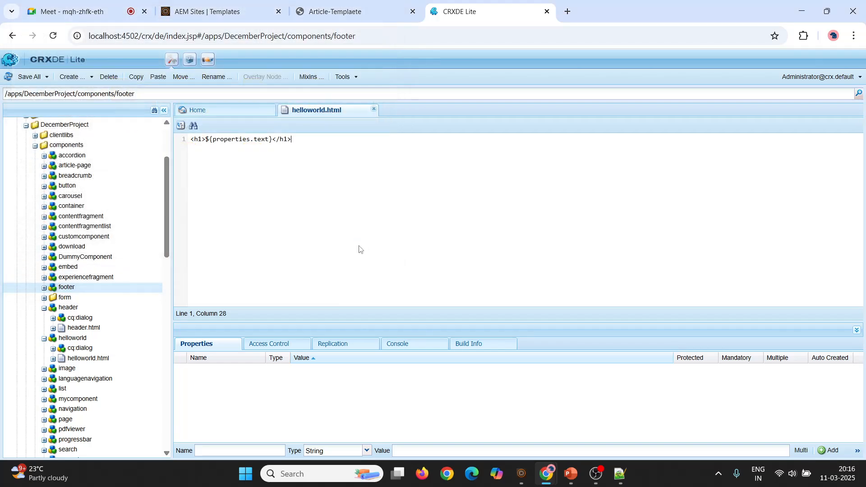
left_click(50, 290)
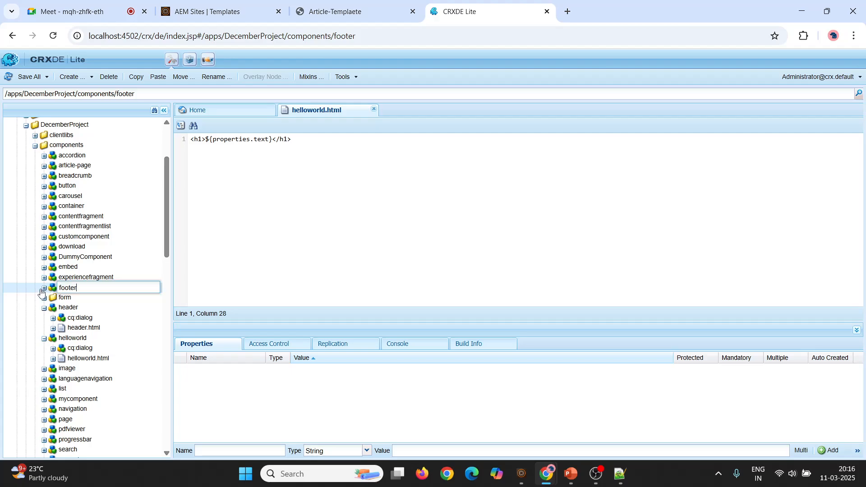
Rename the header.html file inside the footer component as footer.html.
left_click(44, 288)
left_click(97, 307)
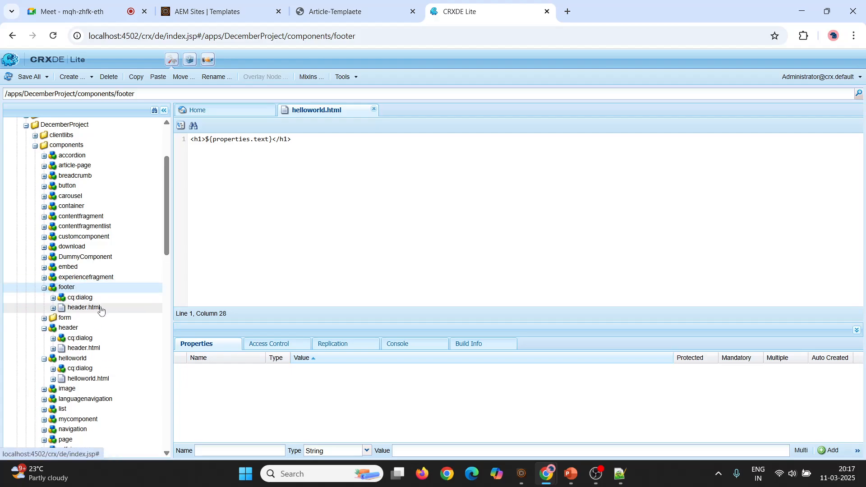
right_click(98, 307)
left_click(99, 192)
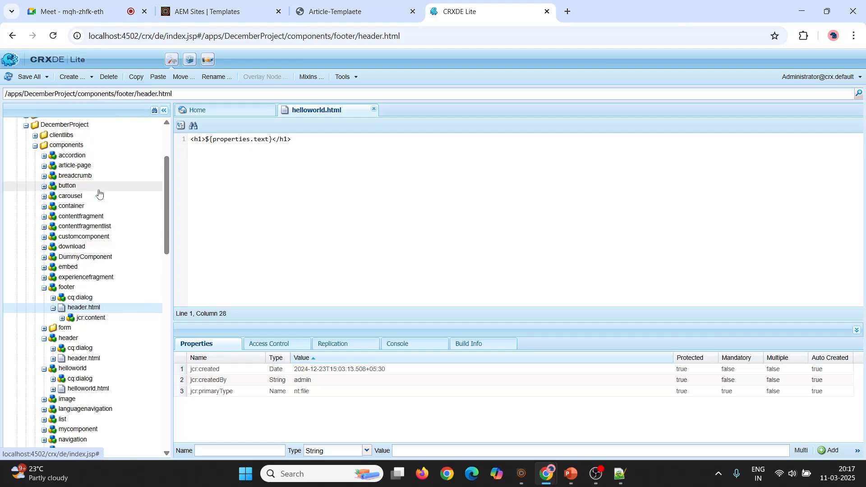
key("BackSpace")
key("BackSpace")
key("BackSpace")
key("BackSpace")
key("BackSpace")
key("BackSpace")
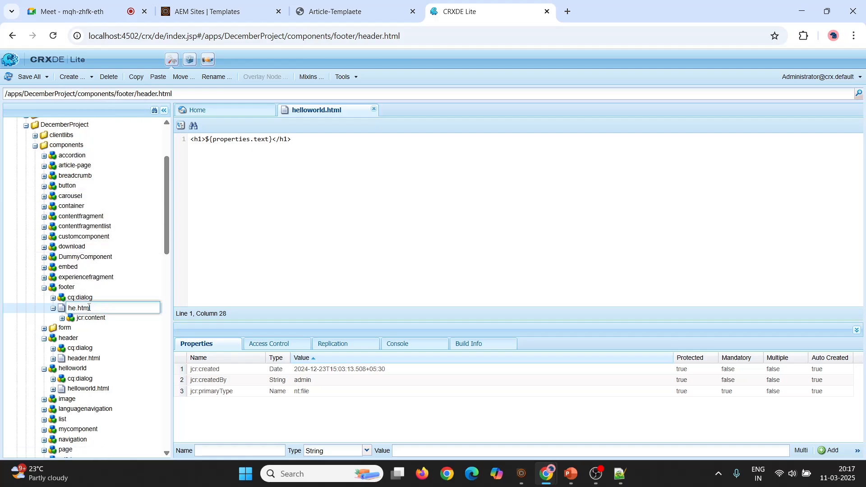
type("footer")
left_click(228, 253)
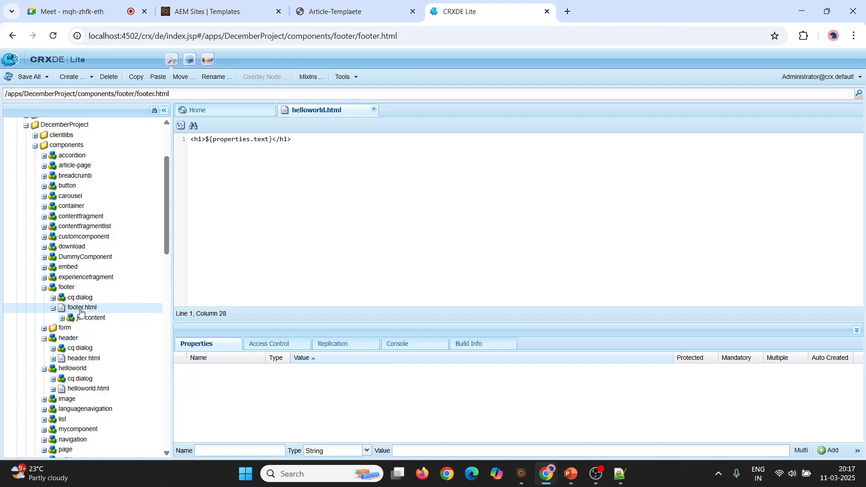
Set the footer component's jcr:title property to Footer Component and save the change.
double_click(72, 289)
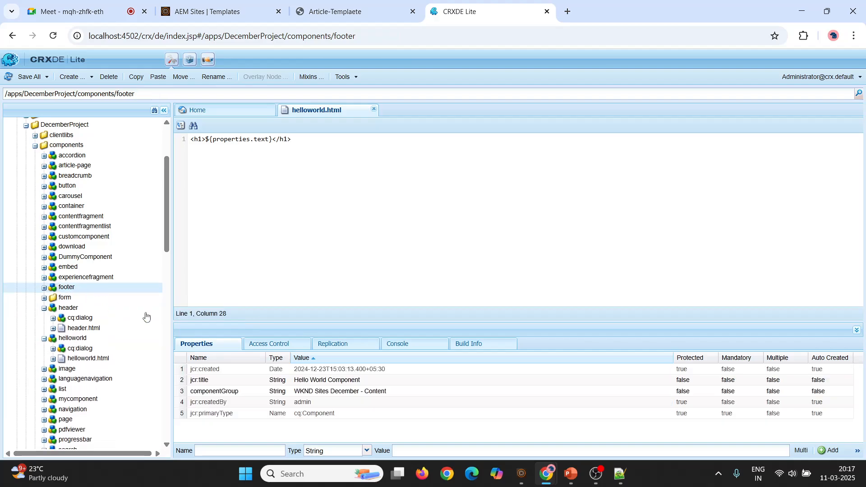
double_click(372, 382)
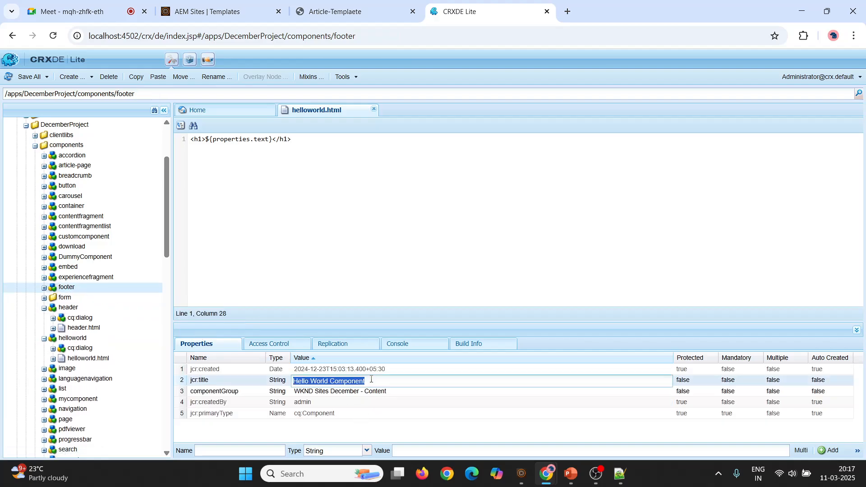
key("BackSpace")
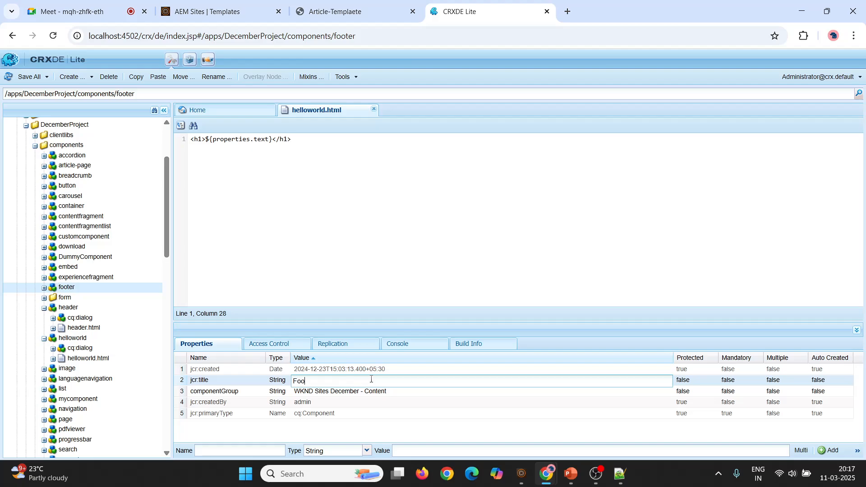
type("Footer Component")
key("Return")
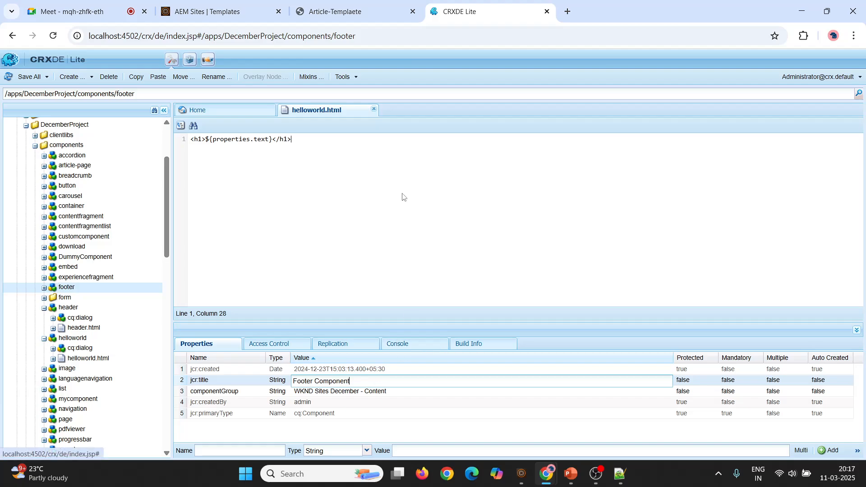
key("ctrl+s")
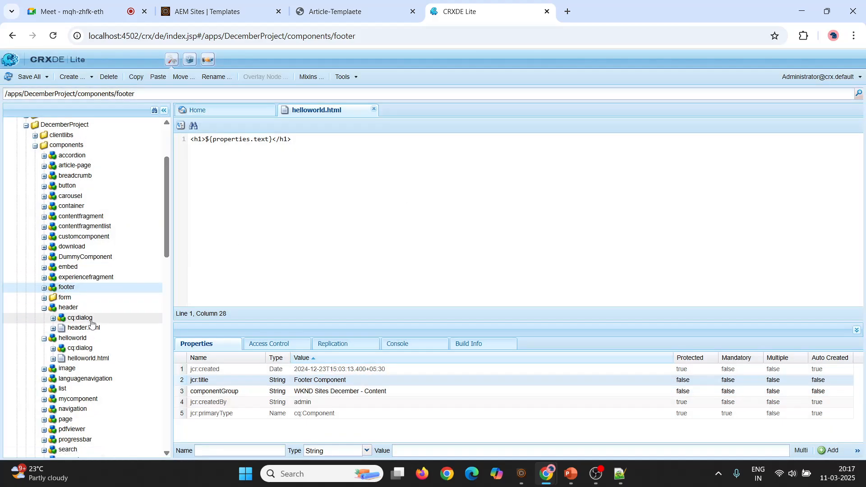
Set the header component's jcr:title property to Header Component and save the change.
left_click(80, 311)
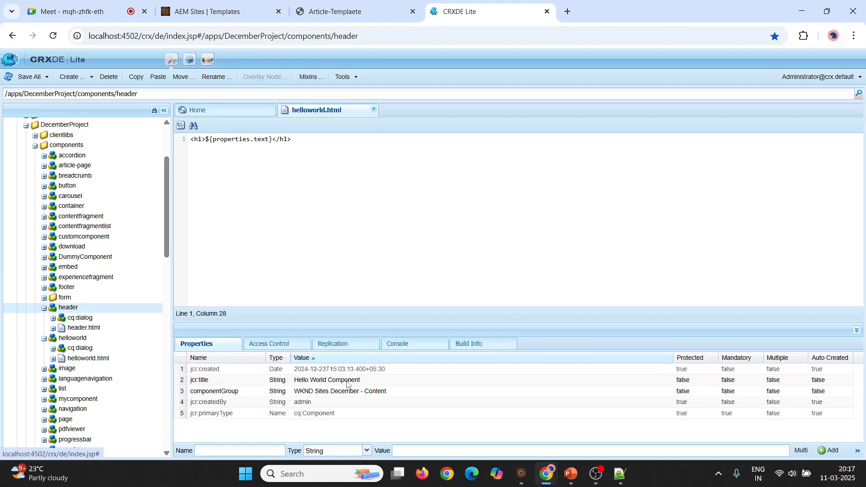
double_click(370, 382)
key("BackSpace")
key("ctrl+s")
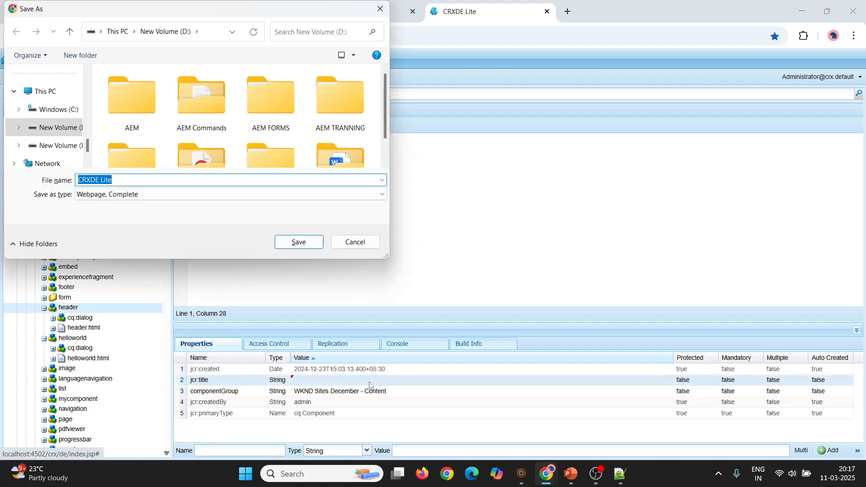
left_click(358, 247)
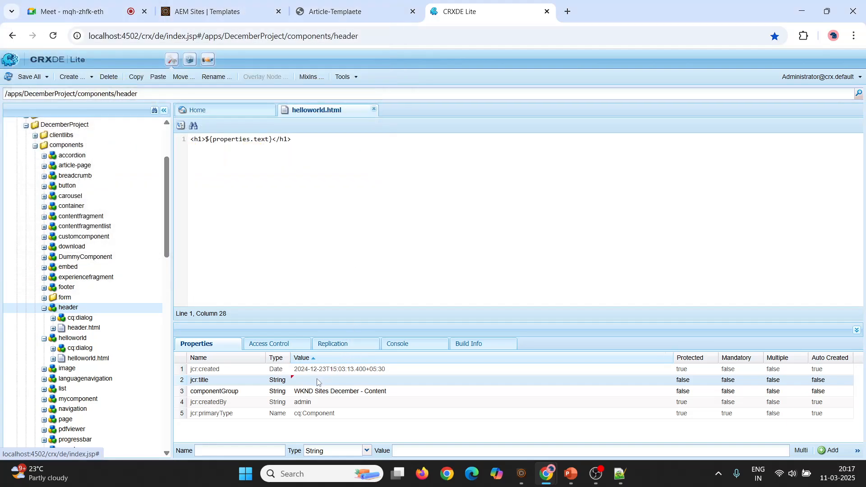
double_click(317, 380)
type("Head")
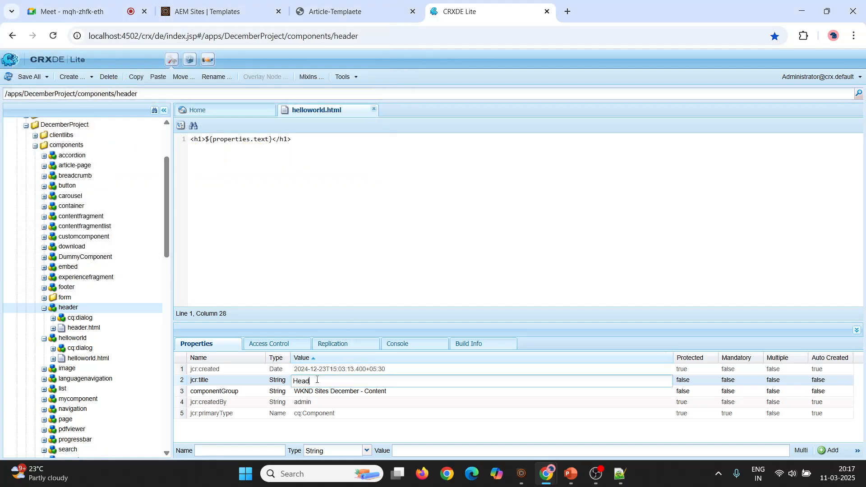
type("er Component")
key("Return")
key("ctrl+s")
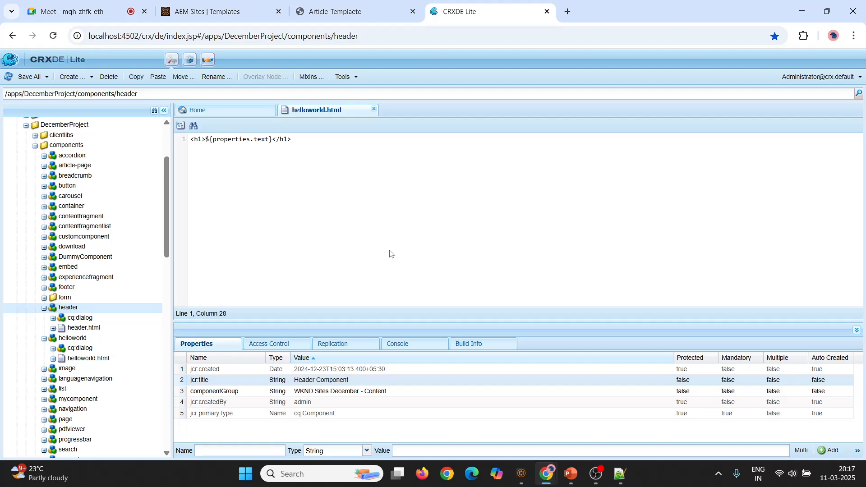
left_click(44, 339)
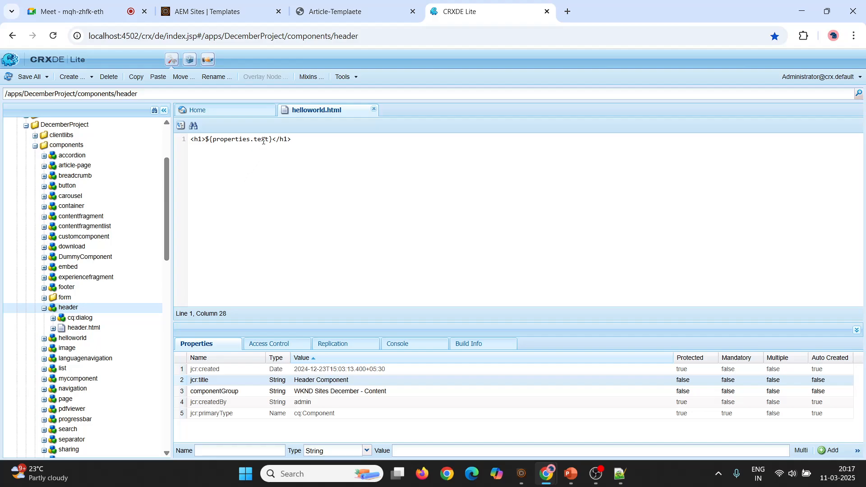
key("ctrl+a")
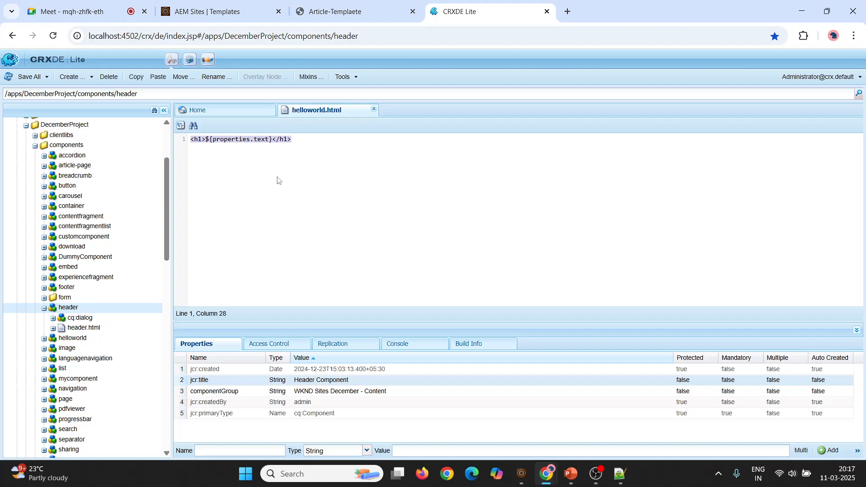
Reload the Article-Templaete structure in the template editor and insert a Header Component into its root container.
left_click(343, 9)
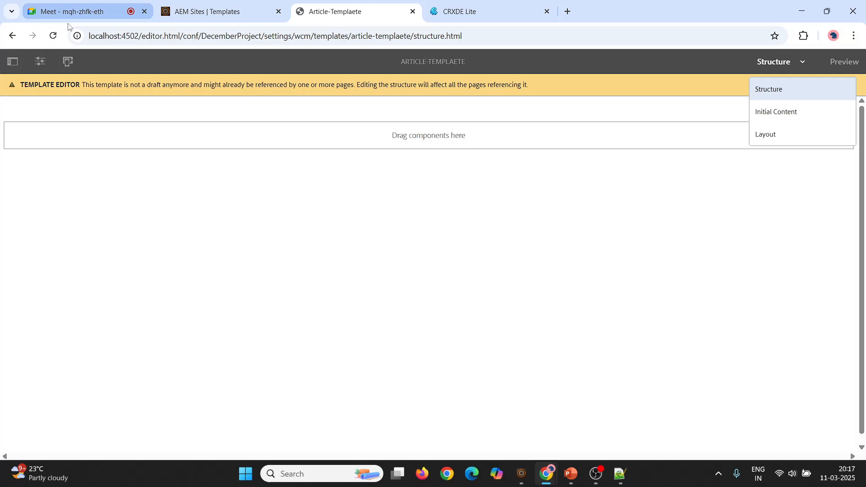
left_click(53, 36)
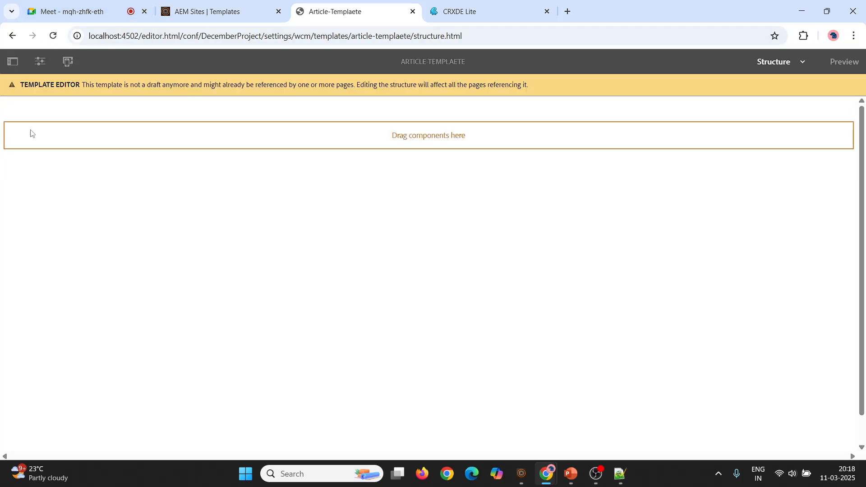
left_click(18, 137)
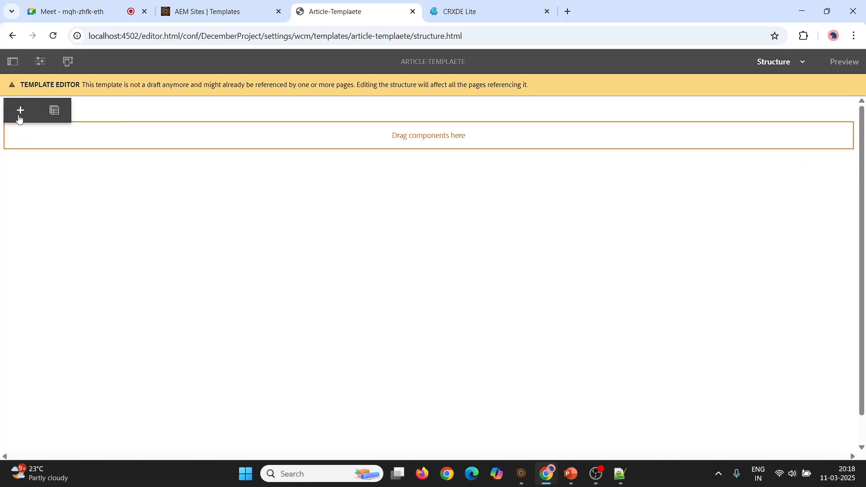
left_click(20, 112)
type("Heade")
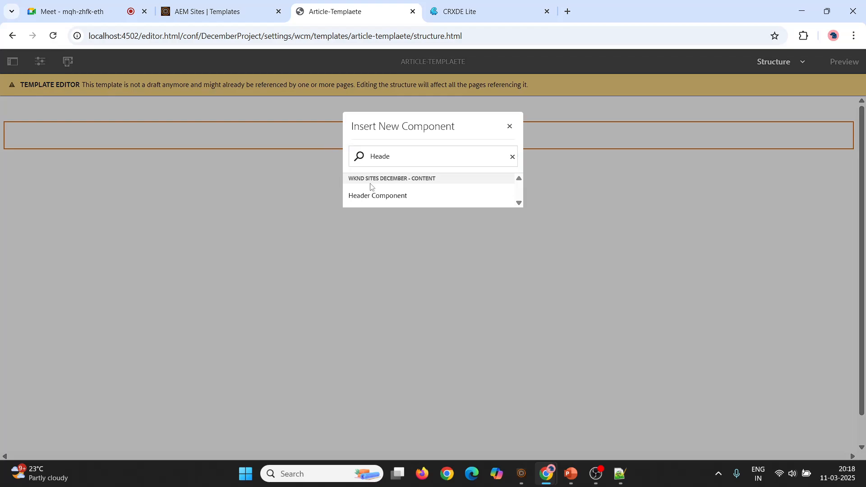
left_click(370, 195)
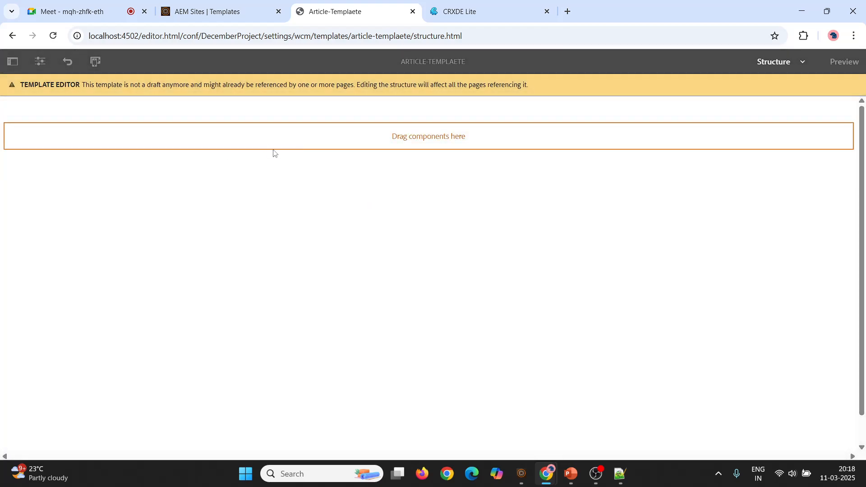
Configure the Header Component in the template structure with the text "Heder Section" and apply the properties.
left_click(375, 162)
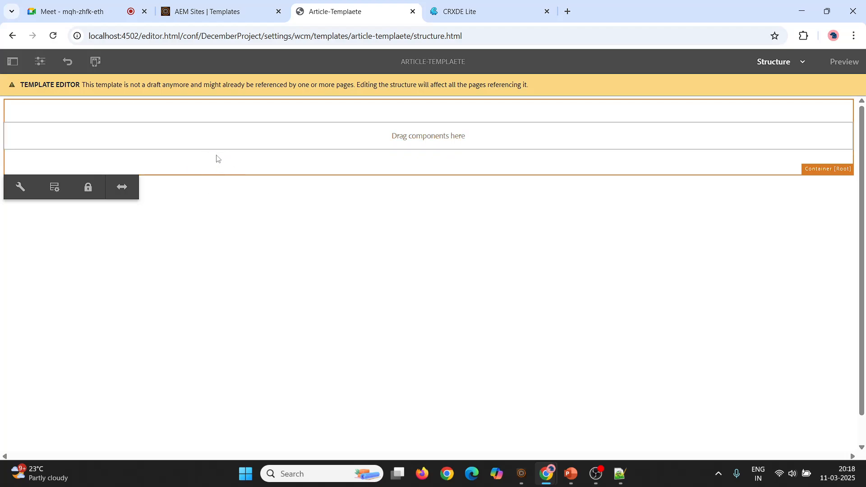
left_click(120, 119)
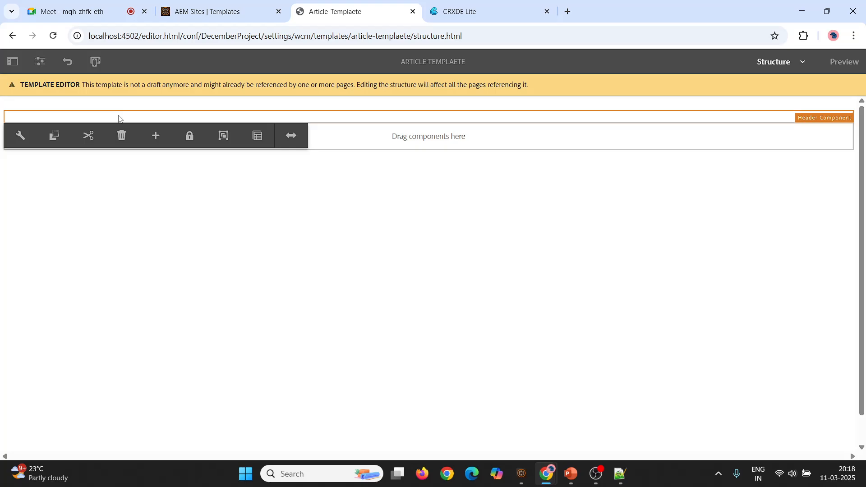
left_click(19, 135)
left_click(325, 162)
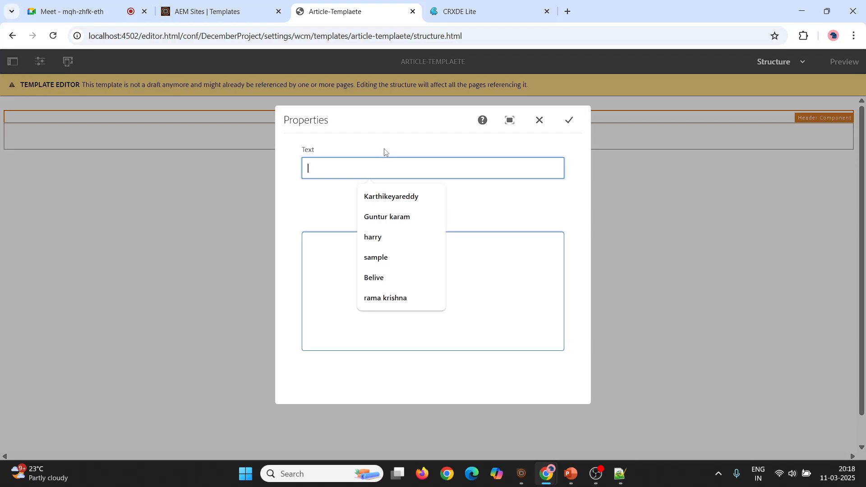
type("Hewader")
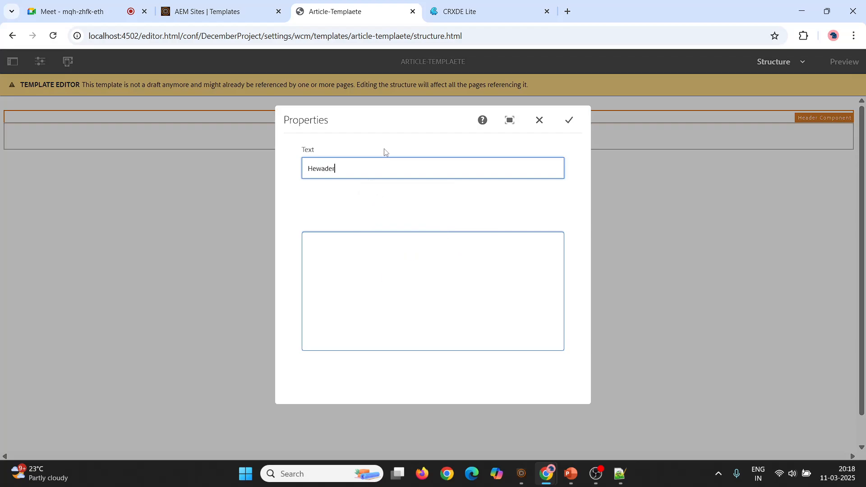
key("BackSpace")
key("BackSpace")
type("der")
left_click(569, 120)
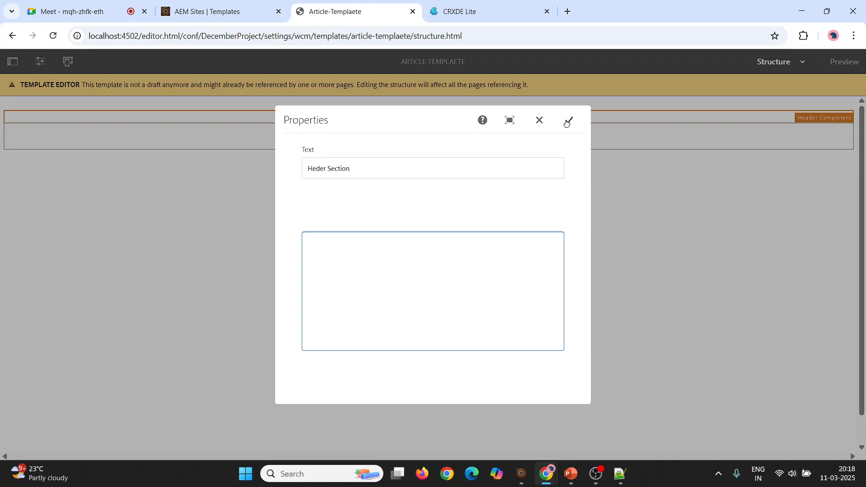
Insert a Container component into the empty layout area below the header section.
left_click(38, 166)
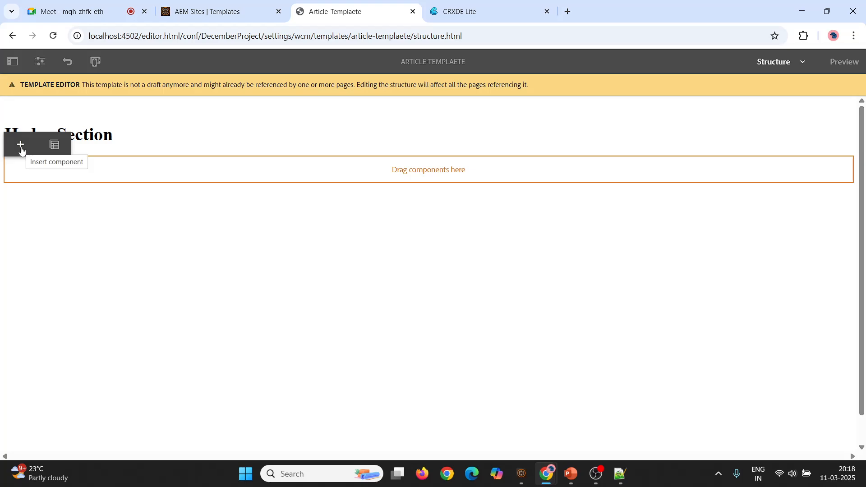
left_click(21, 149)
type("con")
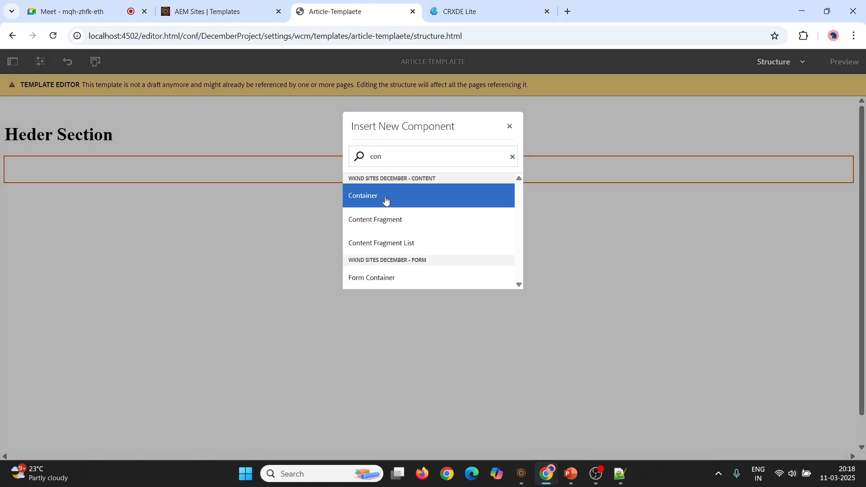
left_click(385, 198)
Insert a Footer Component into the root layout area below the new container.
left_click(44, 243)
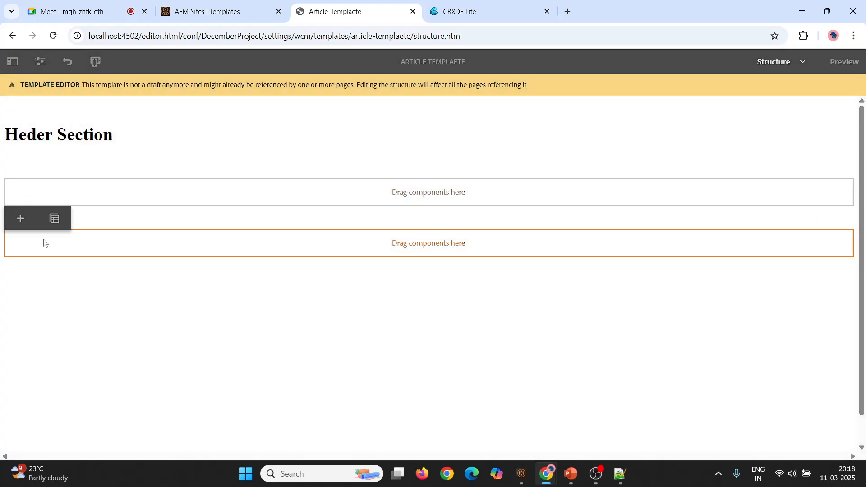
left_click(20, 219)
type("fo")
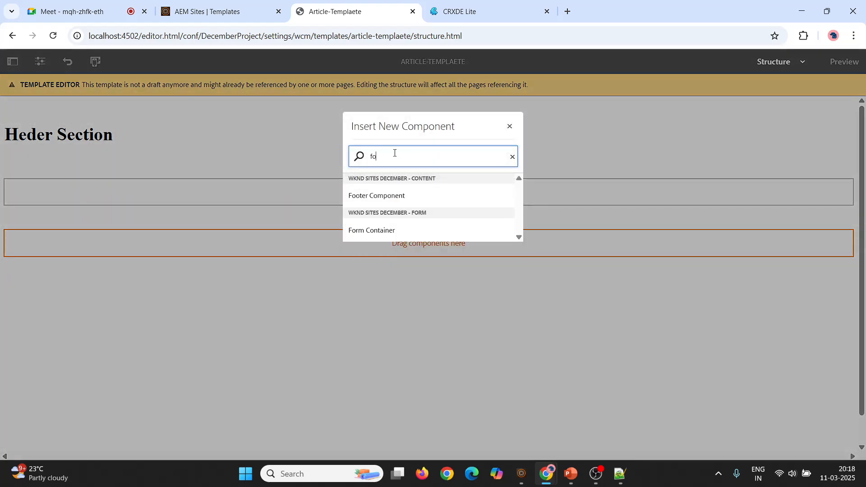
type("oter")
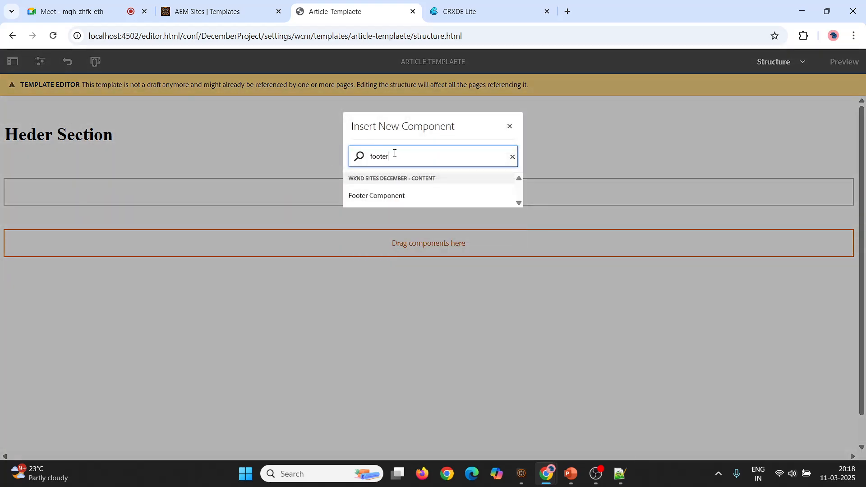
left_click(366, 202)
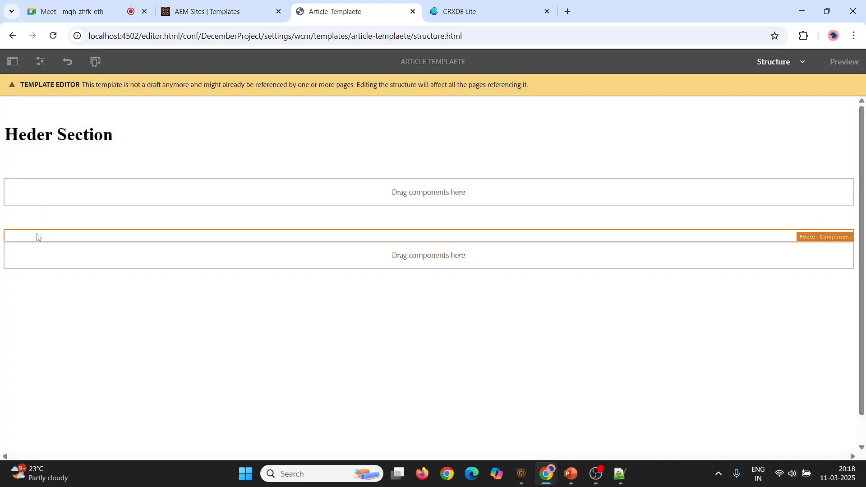
Set the footer component's text to "Footer Section" and save its properties.
left_click(37, 237)
left_click(21, 221)
left_click(375, 167)
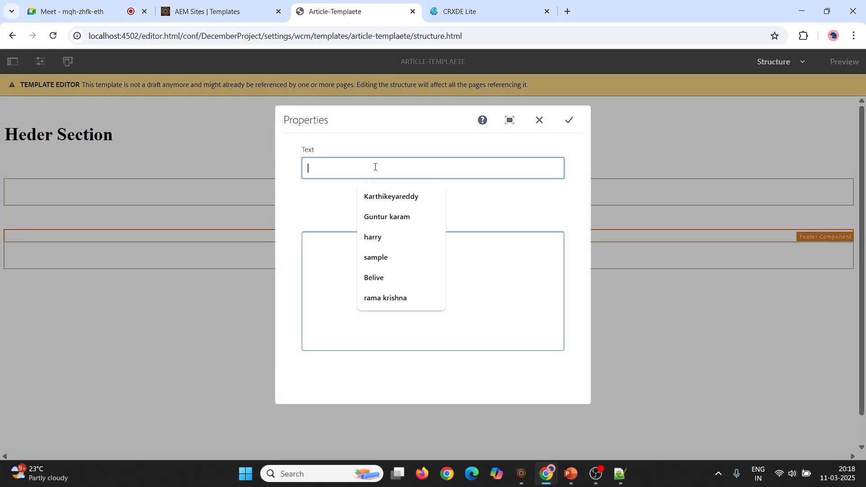
type("Footer ")
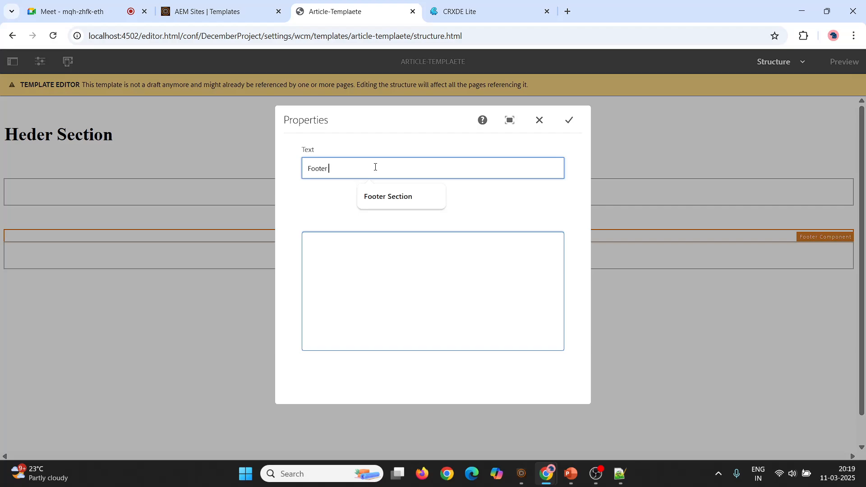
type("S3ec")
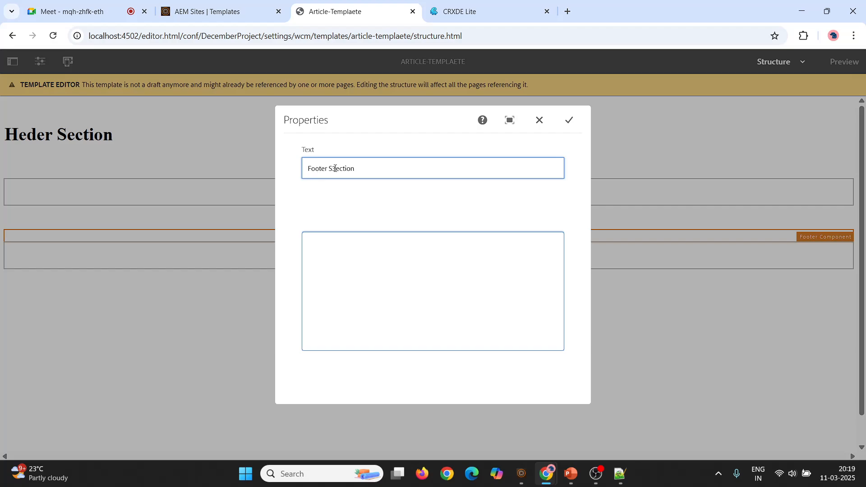
left_click(570, 122)
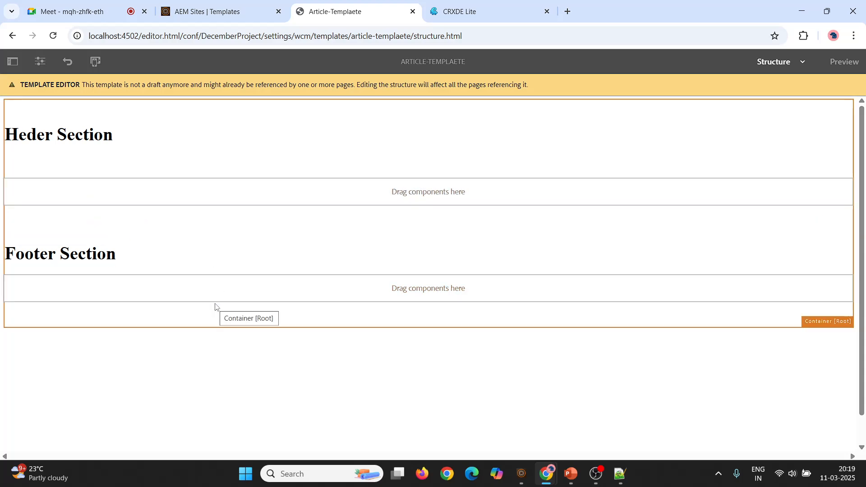
Switch to the Notepad++ notes and add a "container" line between header and footer in the Article-Template structure outline.
key("alt+Tab")
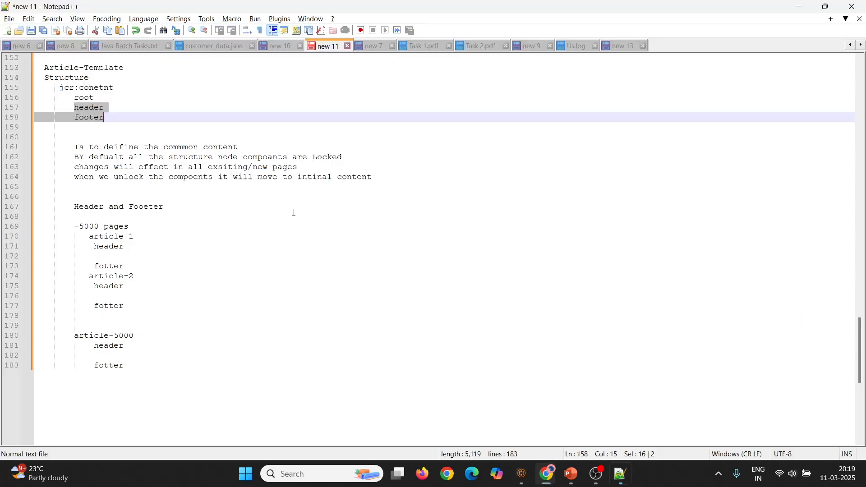
left_click(121, 108)
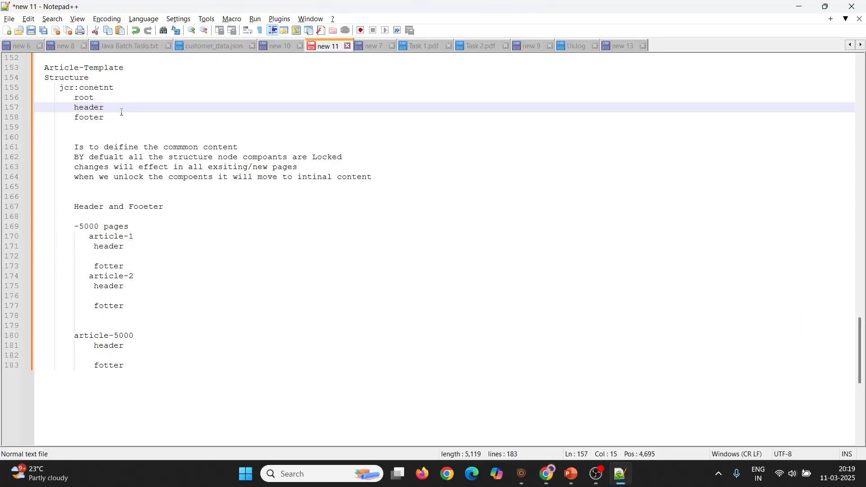
key("Return")
type("container")
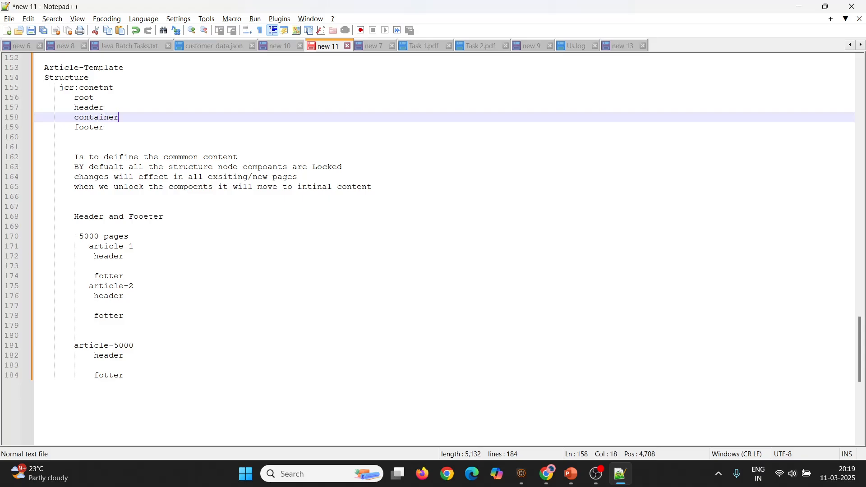
Review the header, container and footer entries of the Article-Template structure outline in the notes.
double_click(103, 128)
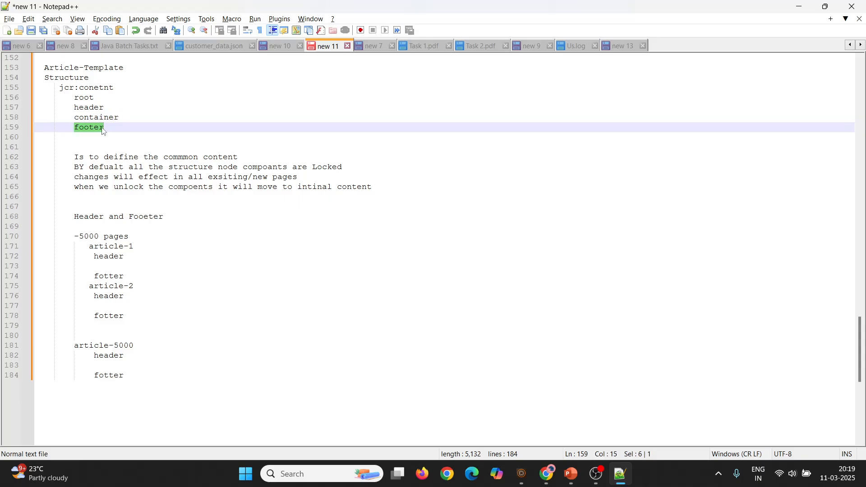
left_click_drag(115, 133, 34, 66)
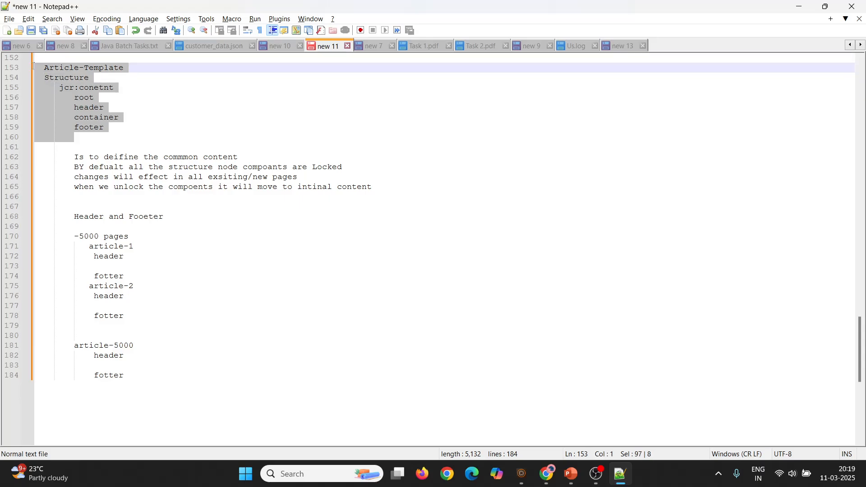
left_click(136, 119)
left_click(89, 108)
double_click(90, 107)
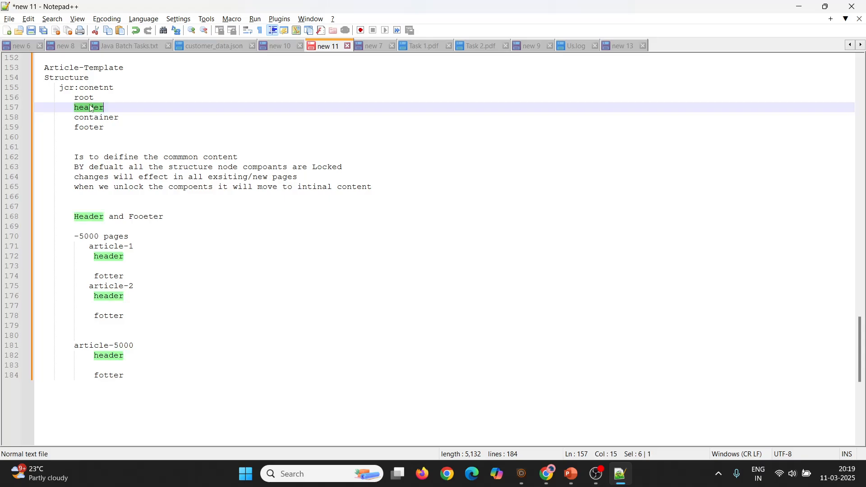
double_click(116, 118)
double_click(100, 129)
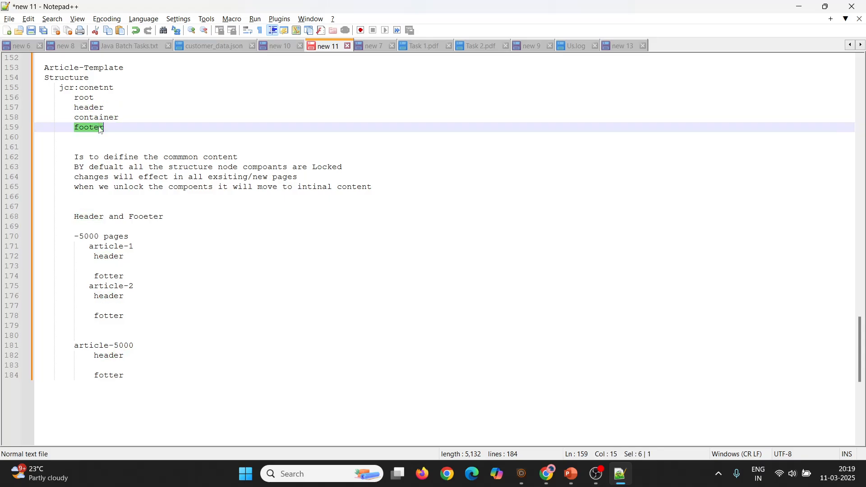
key("alt+Tab")
key("alt+shift+Tab")
double_click(95, 108)
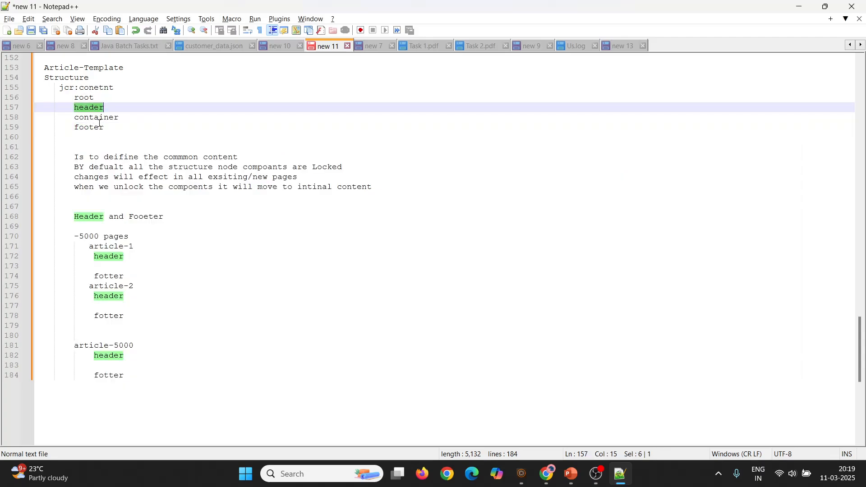
double_click(100, 127)
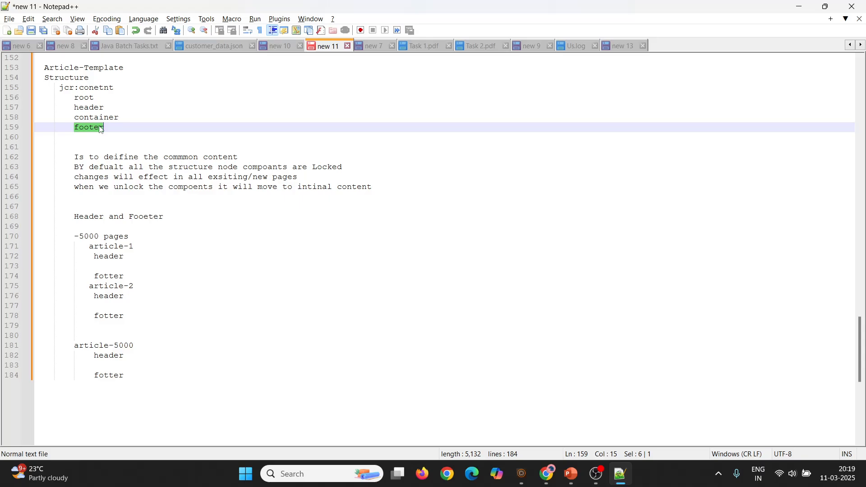
Switch to CRXDE Lite and collapse the header and components nodes of DecemberProject to reach the conf folder.
key("alt+Tab")
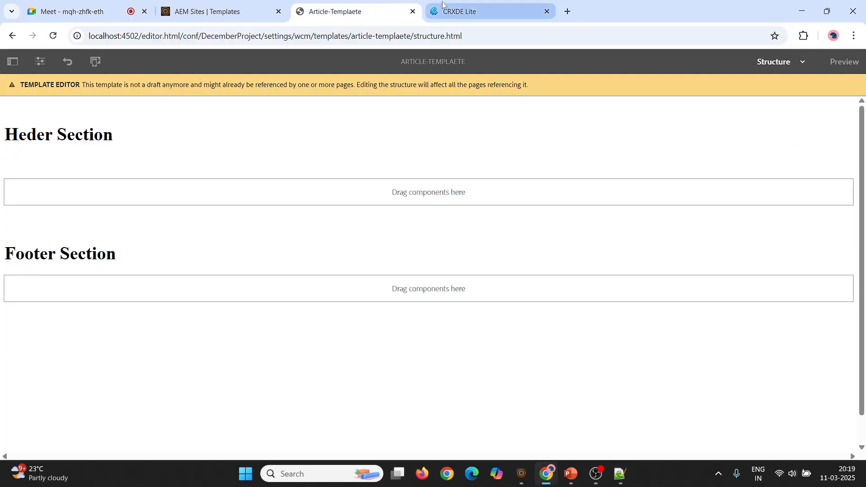
left_click(443, 8)
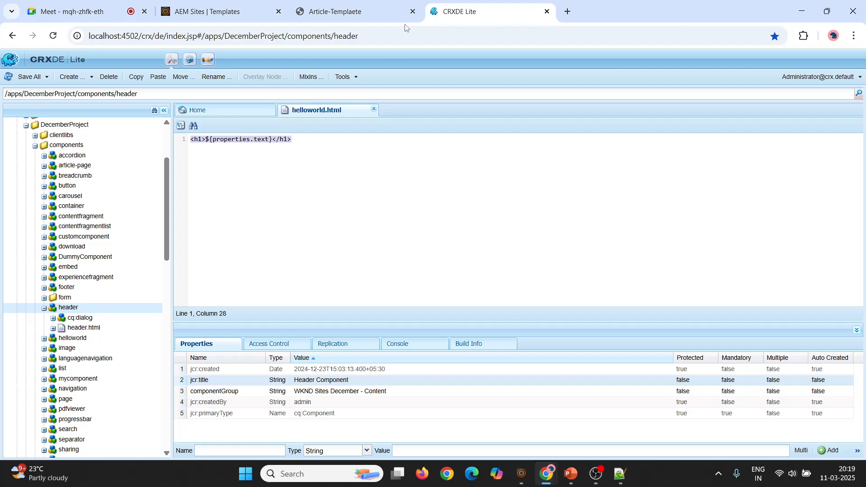
left_click(45, 308)
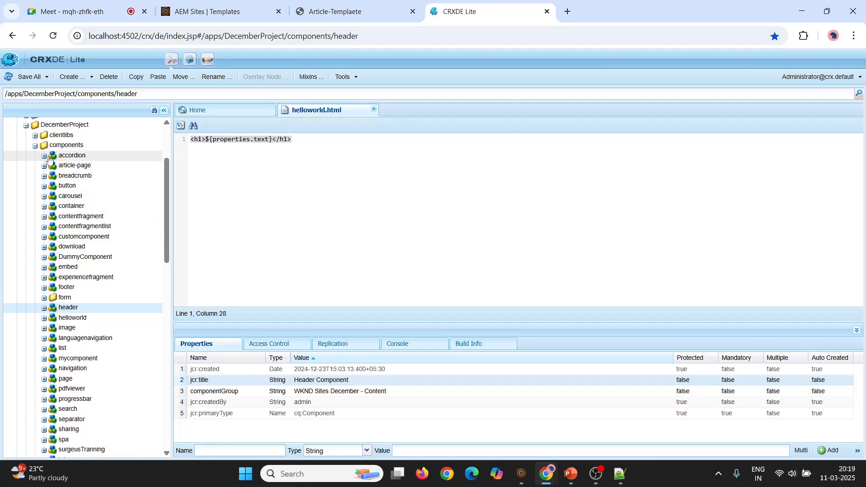
left_click(35, 145)
scroll(39, 267, "down", 5)
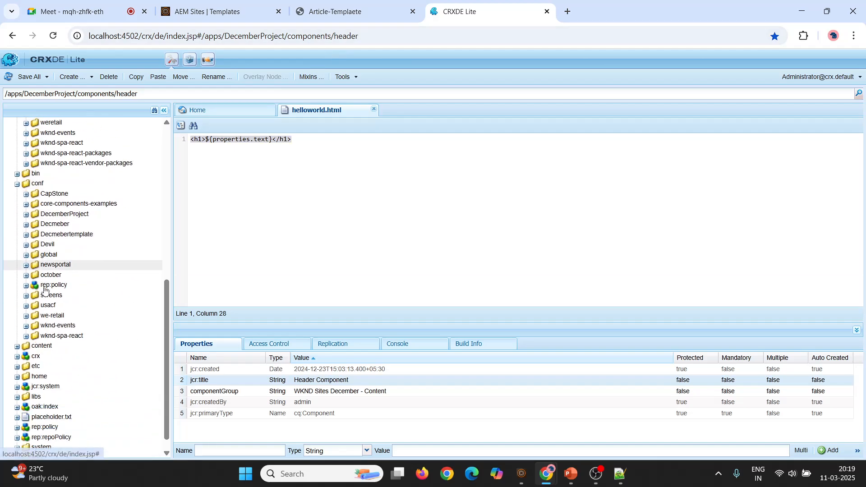
left_click(26, 224)
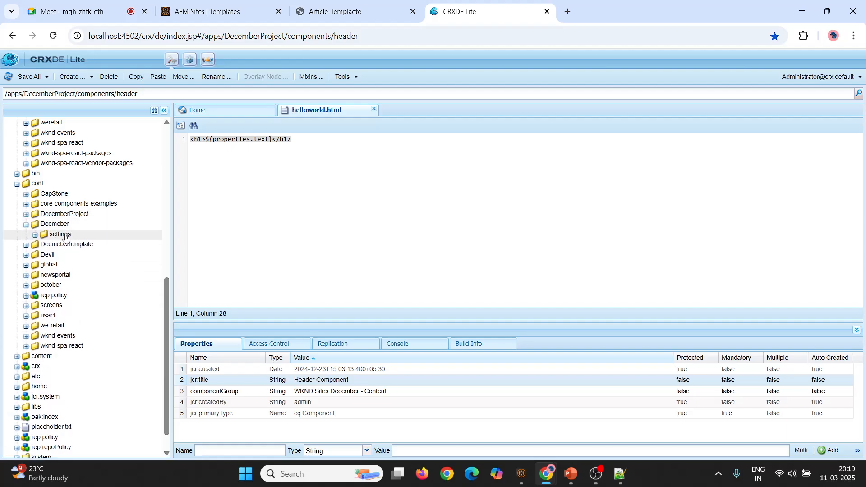
double_click(60, 234)
double_click(65, 244)
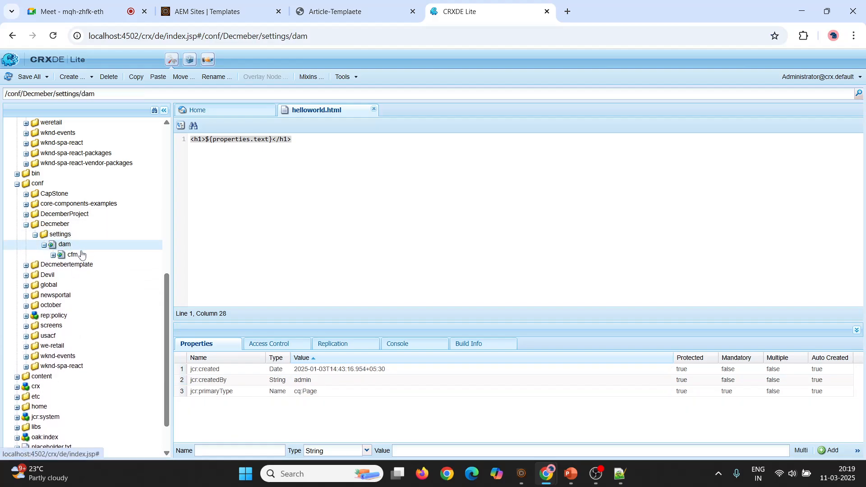
left_click(44, 245)
left_click(35, 235)
left_click(26, 224)
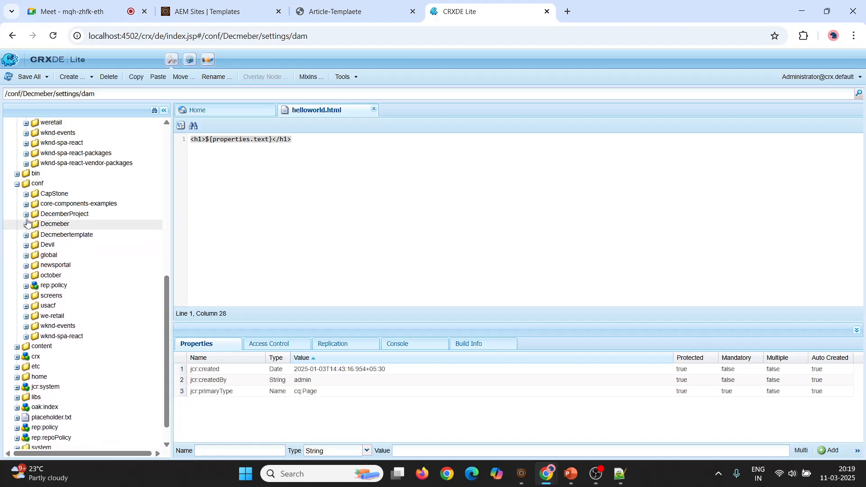
Expand DecemberProject under conf and refresh the structure node of the article-templaete template.
left_click(26, 215)
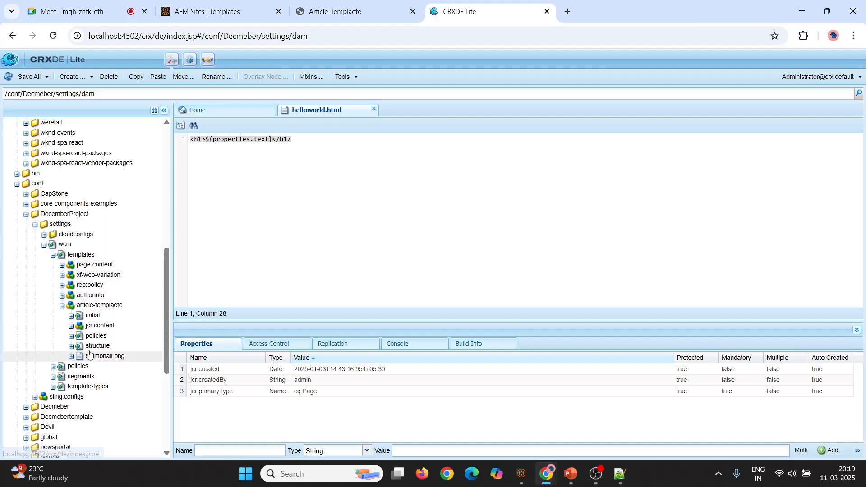
right_click(77, 306)
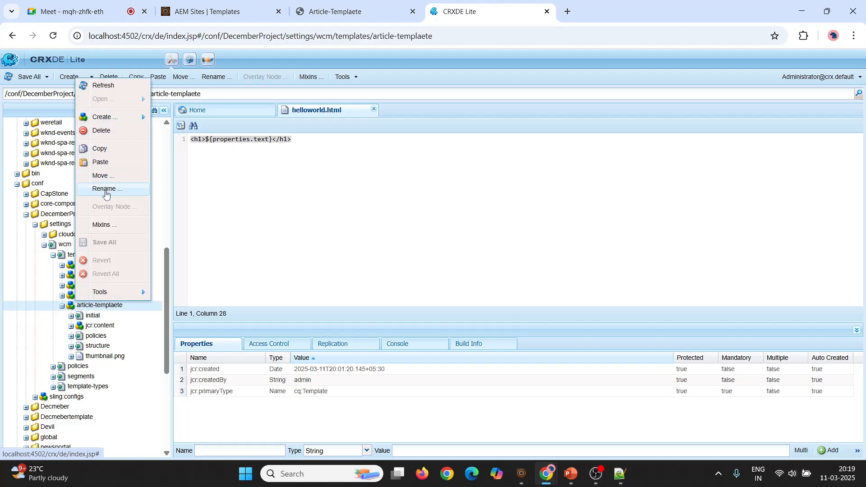
left_click(106, 190)
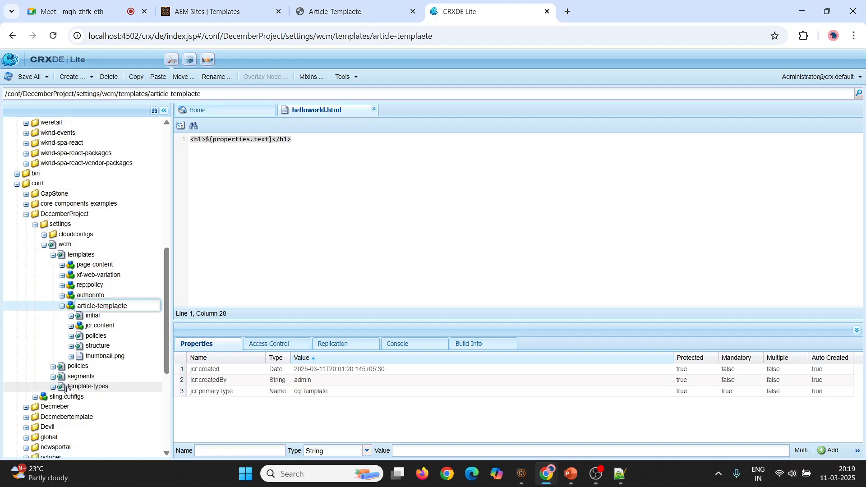
left_click(71, 346)
left_click(92, 346)
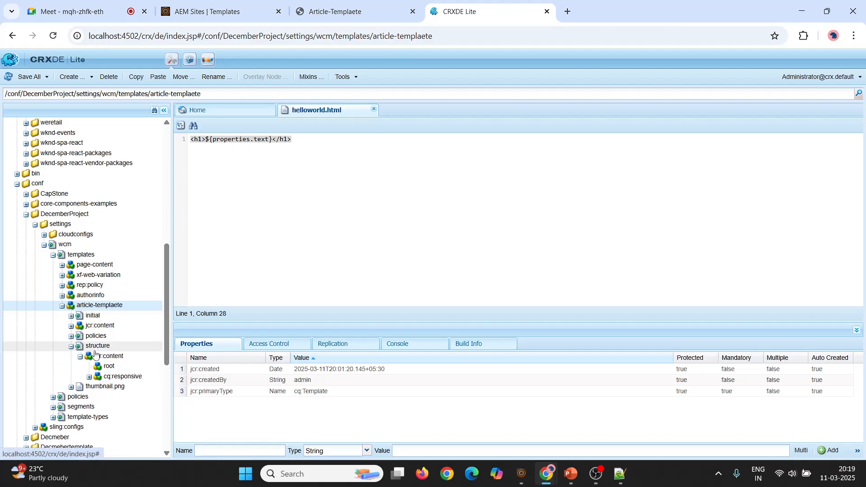
right_click(91, 346)
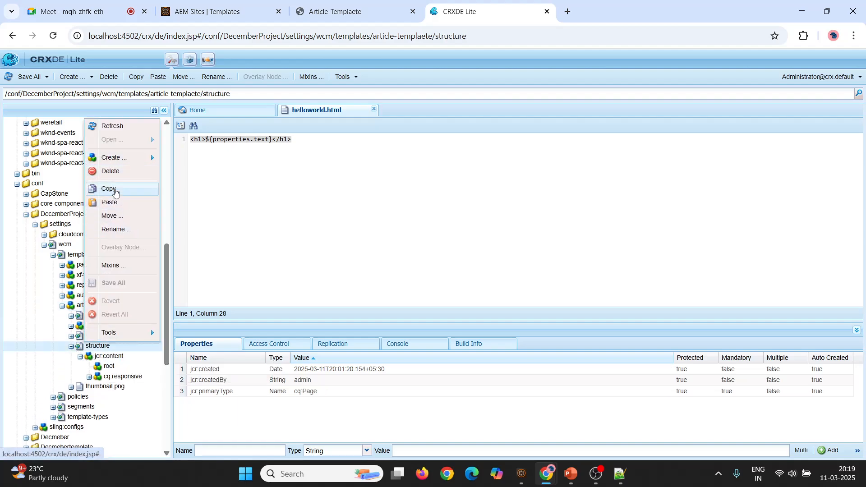
left_click(112, 126)
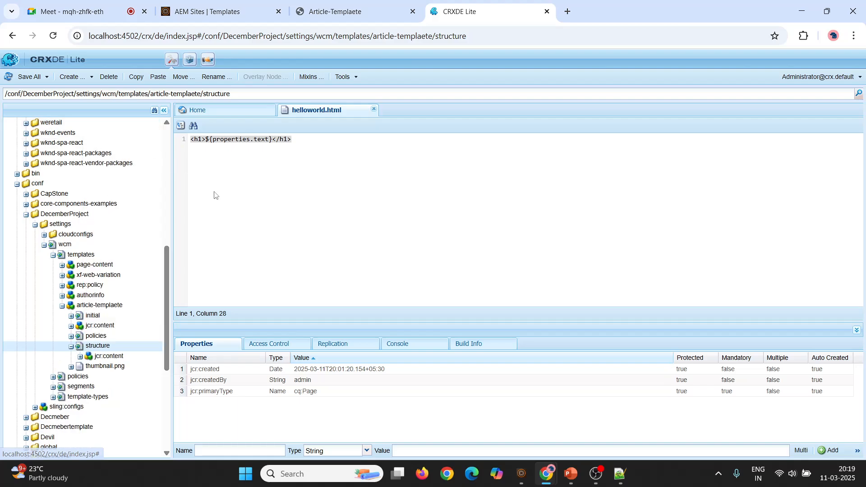
Expand jcr:content and root under the structure node and inspect the header node's properties.
left_click(80, 357)
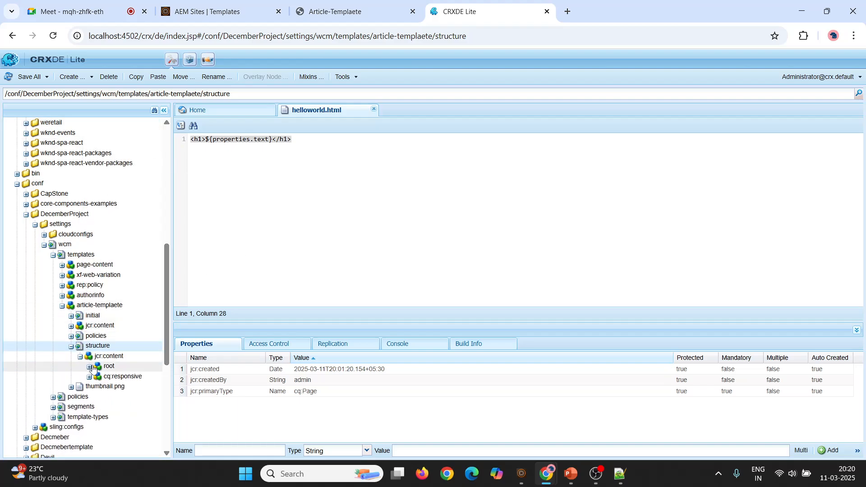
left_click(90, 366)
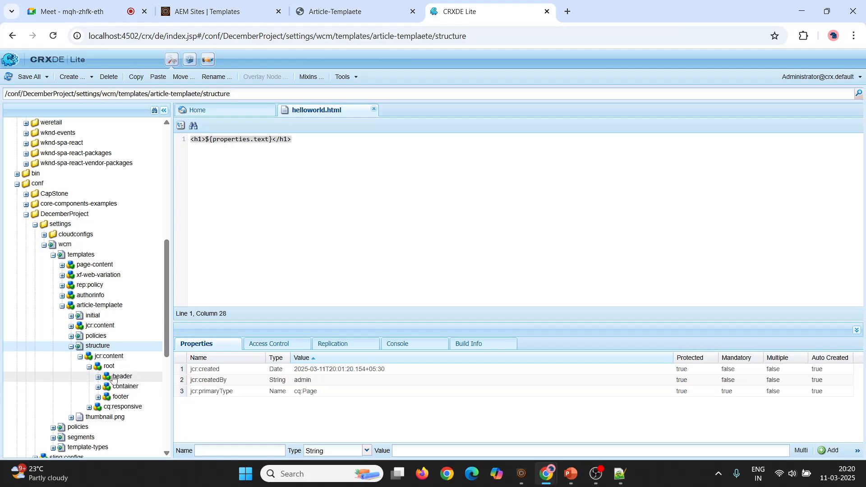
left_click(114, 378)
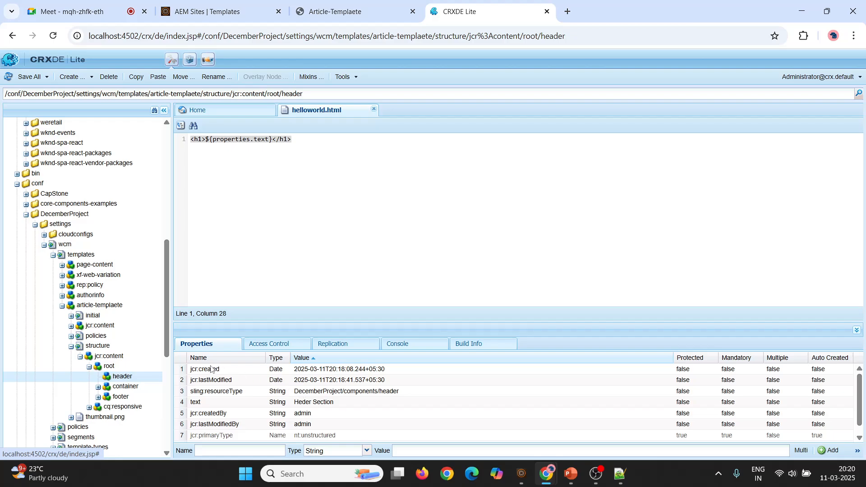
Inspect the header node's sling:resourceType value, followed by the properties of the container and footer nodes under root.
left_click(222, 406)
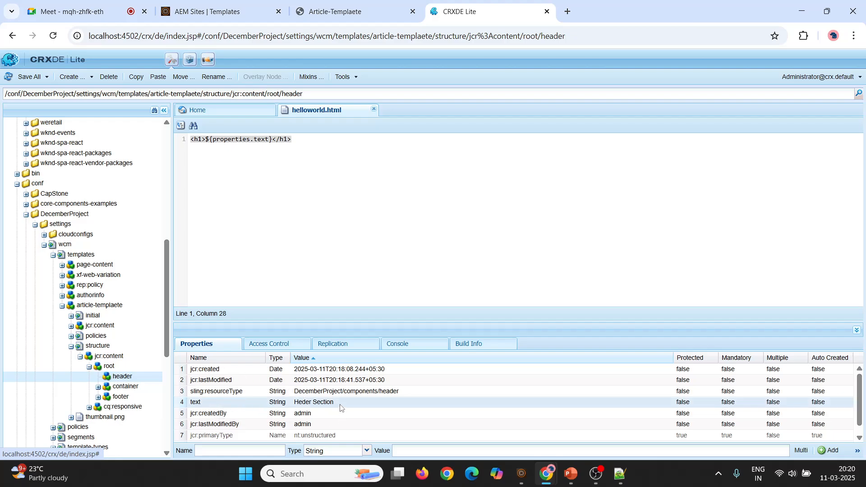
left_click(293, 393)
left_click_drag(399, 392, 294, 393)
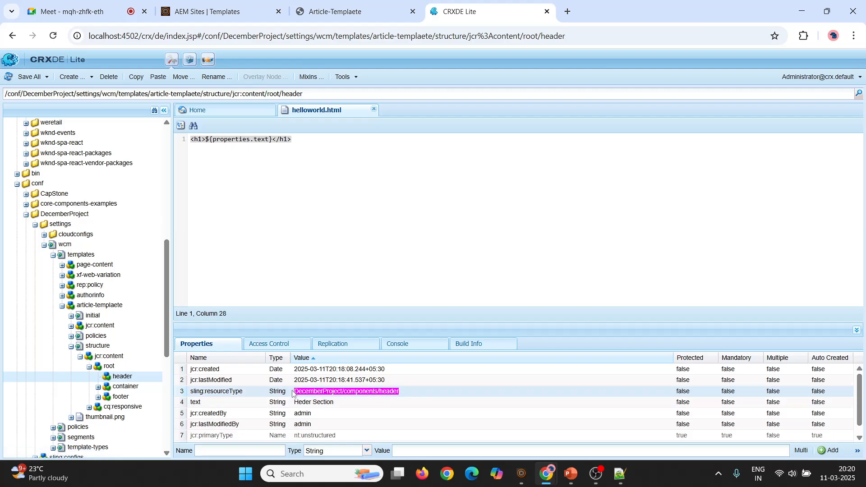
left_click(120, 388)
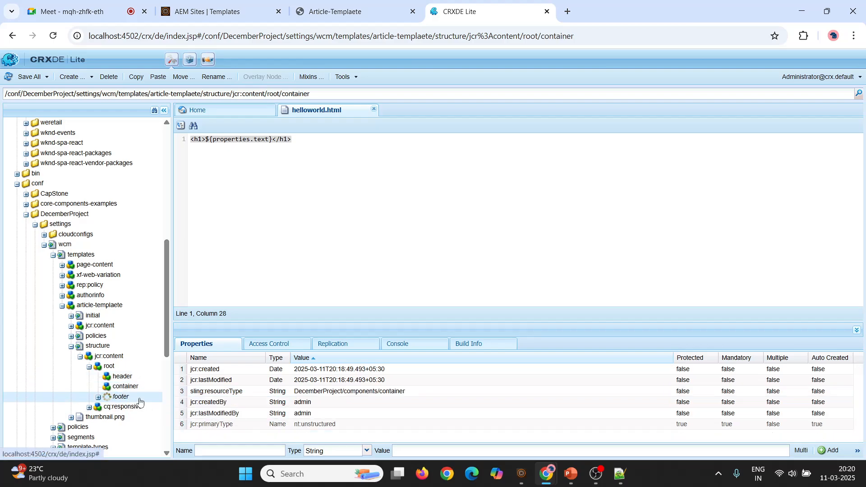
left_click(132, 396)
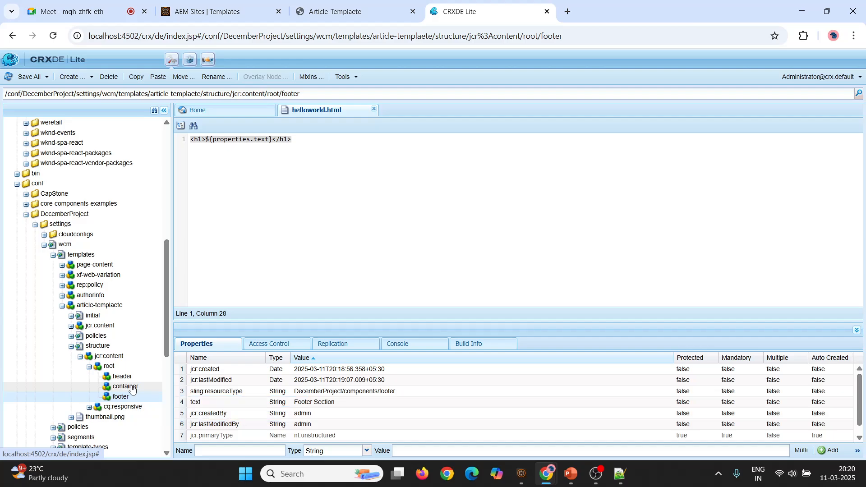
Compare the Article-Templaete layout in the template editor with its structure nodes in CRXDE Lite.
left_click(300, 10)
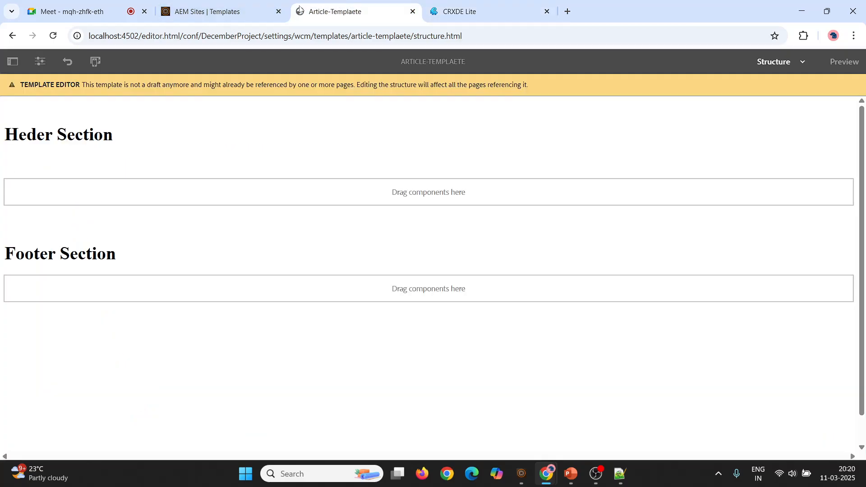
left_click(226, 13)
left_click(354, 8)
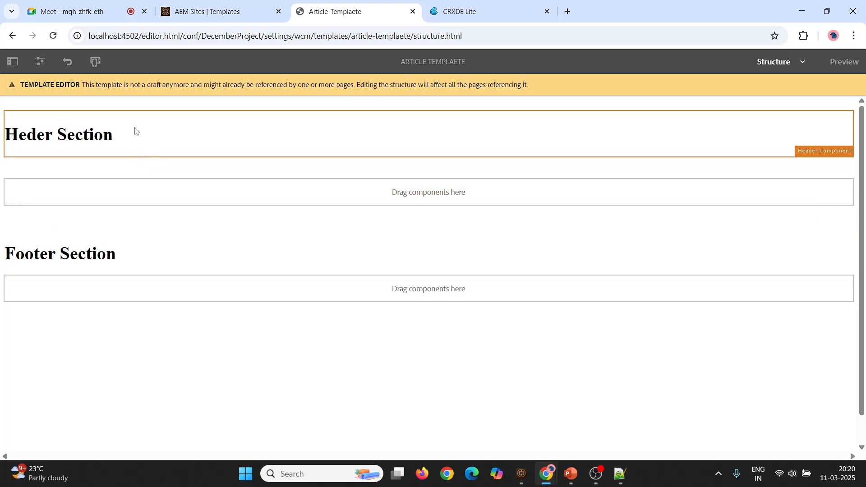
left_click(469, 11)
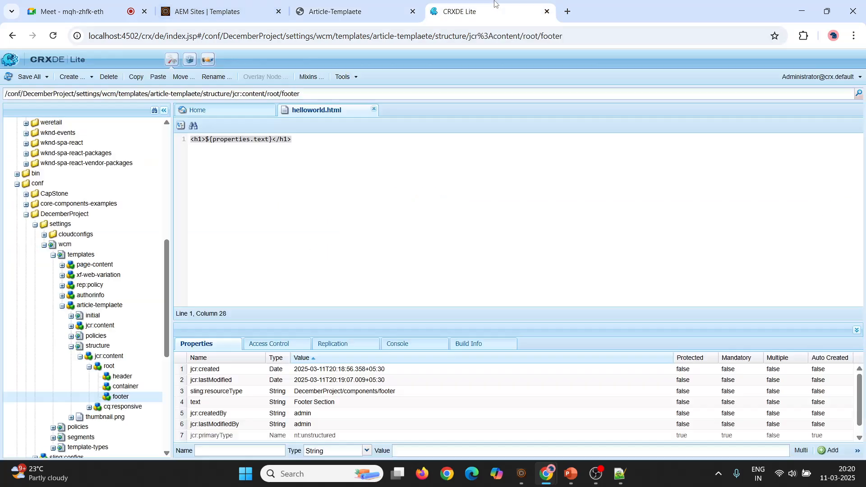
Switch to AEM, open the Sites console and browse through WKND Sites December and us to en.
left_click(236, 4)
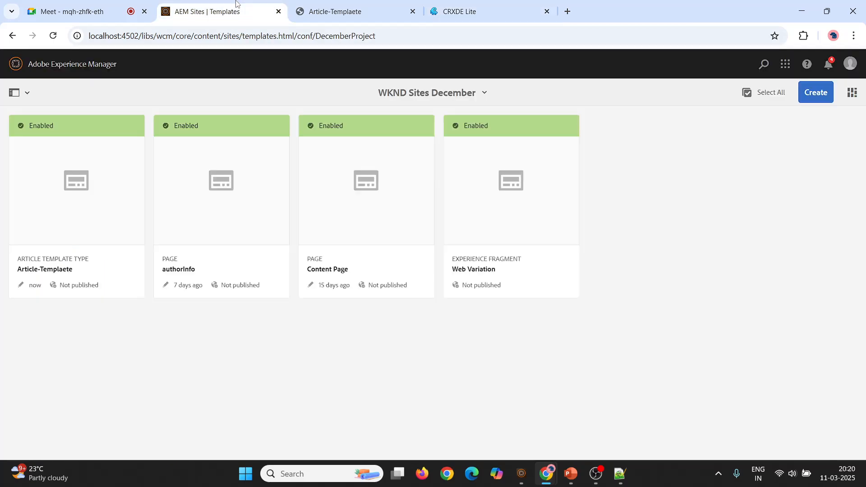
left_click(18, 66)
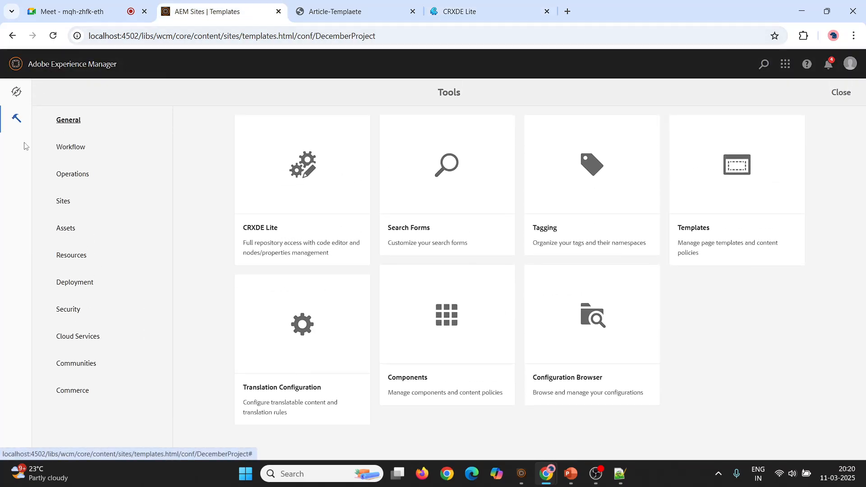
left_click(19, 96)
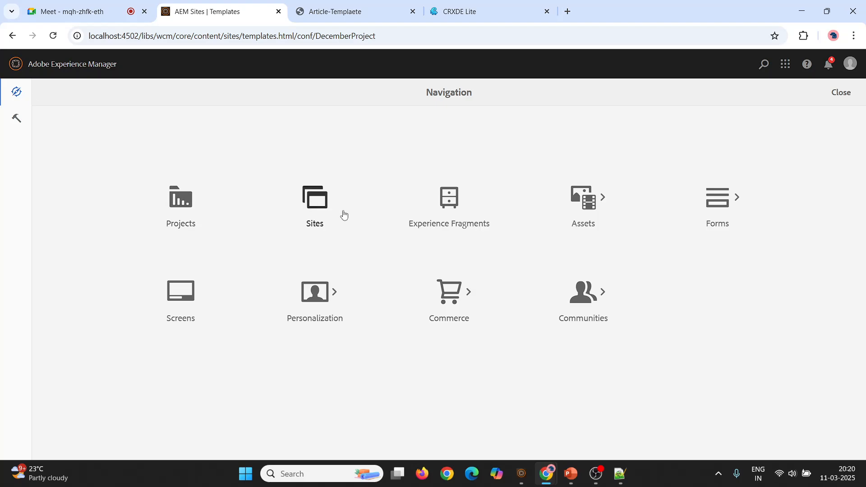
left_click(314, 213)
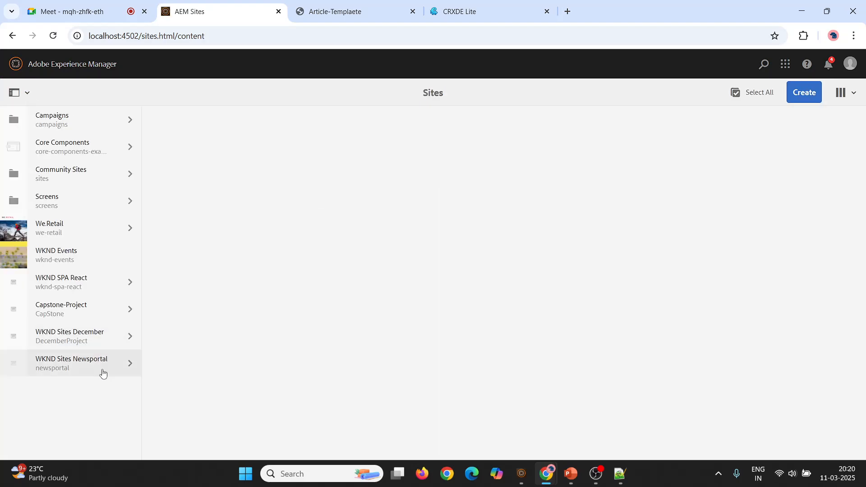
left_click(130, 338)
left_click(265, 128)
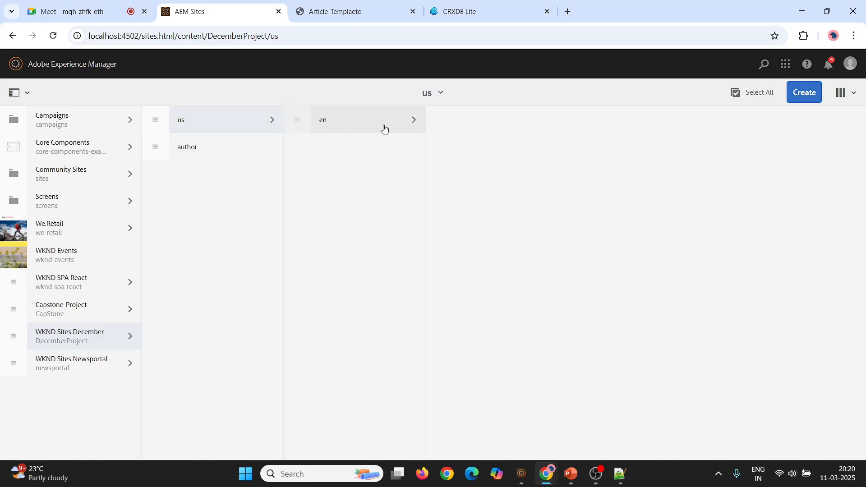
left_click(389, 129)
Start creating a page under en to check the templates on offer, and return to the Sites console.
left_click(804, 92)
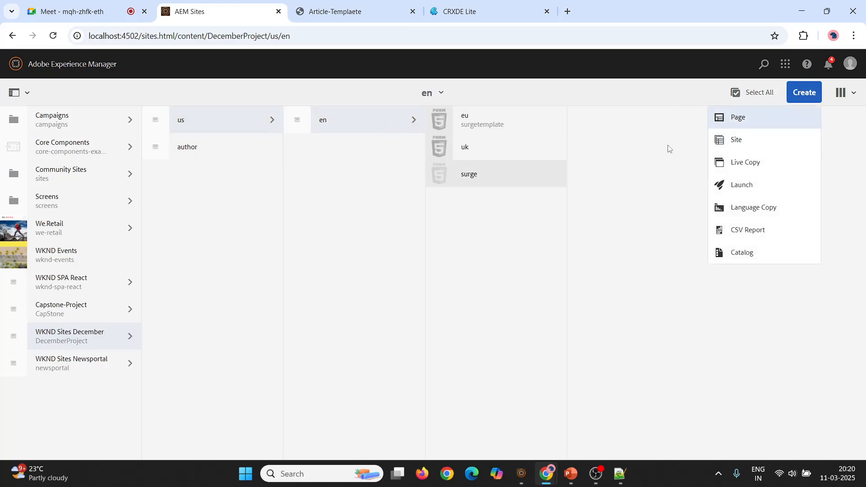
left_click(763, 119)
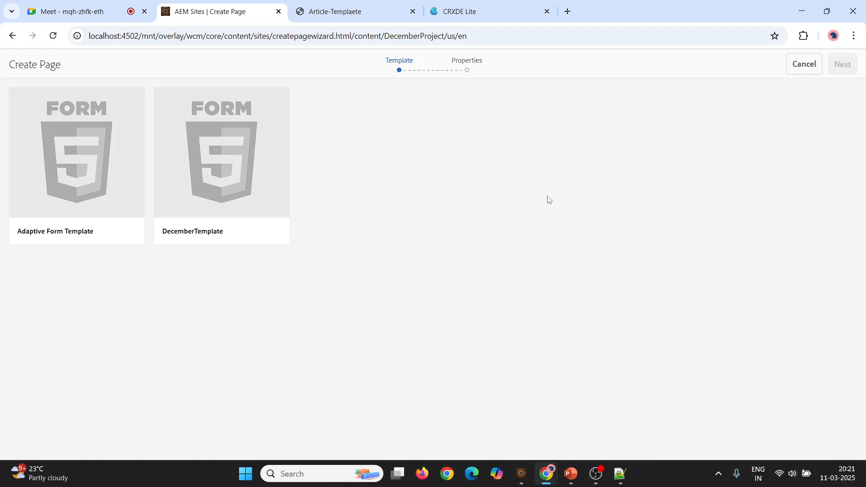
left_click(12, 36)
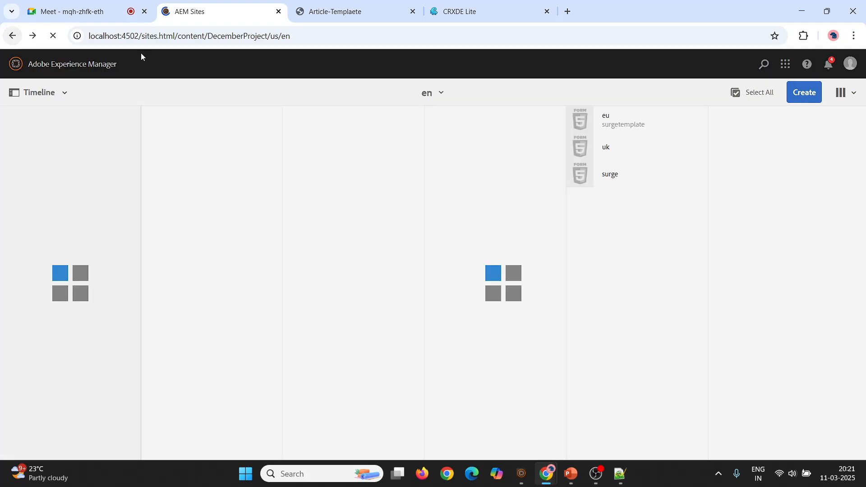
Reload the Sites console in content-only view and recheck the templates offered for a new page under en.
left_click(56, 97)
left_click(30, 118)
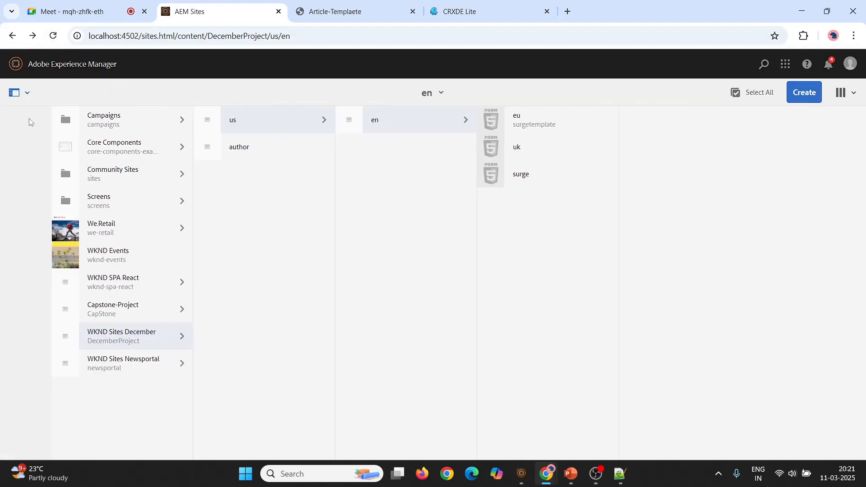
left_click(53, 36)
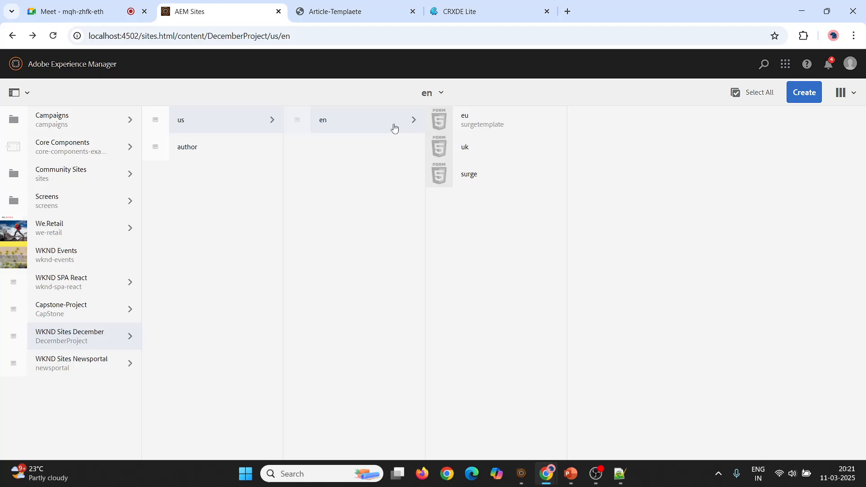
left_click(804, 92)
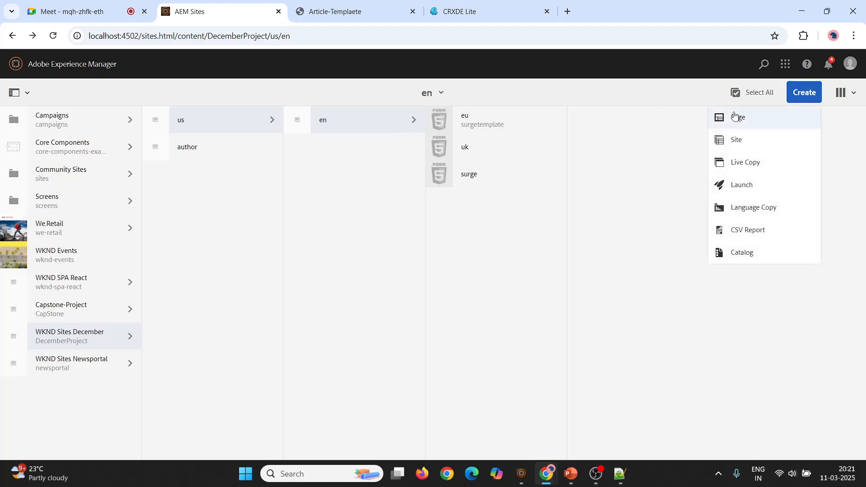
left_click(736, 116)
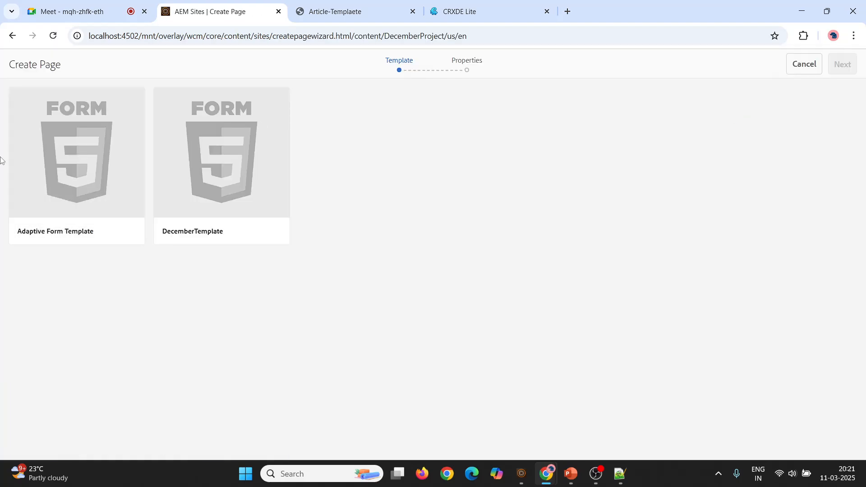
left_click(12, 36)
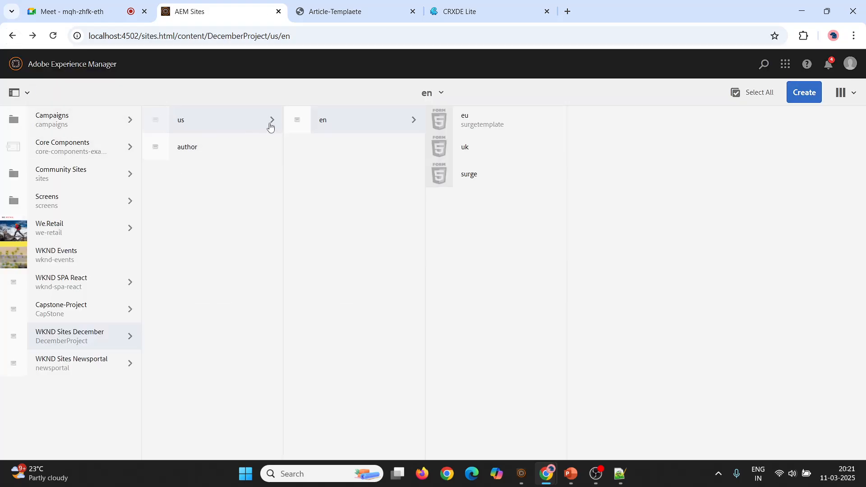
Browse back to us in WKND Sites December and check the templates offered for a new page beneath it.
left_click(299, 121)
left_click(131, 340)
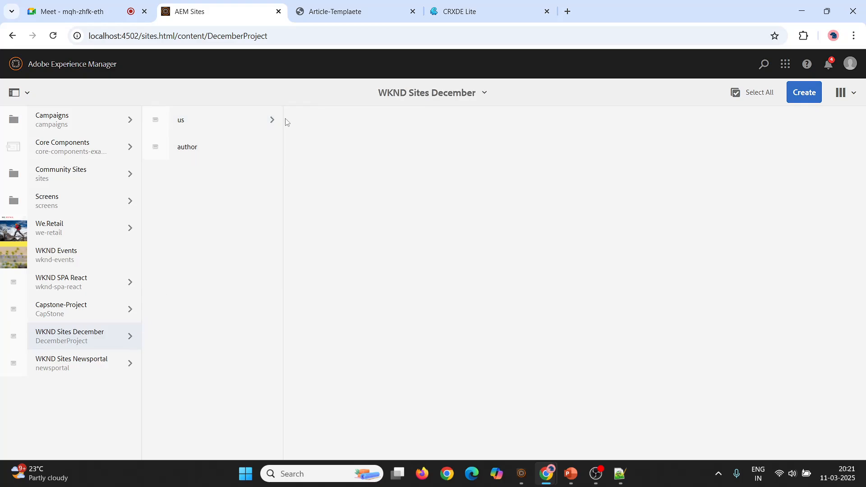
left_click(273, 121)
left_click(805, 92)
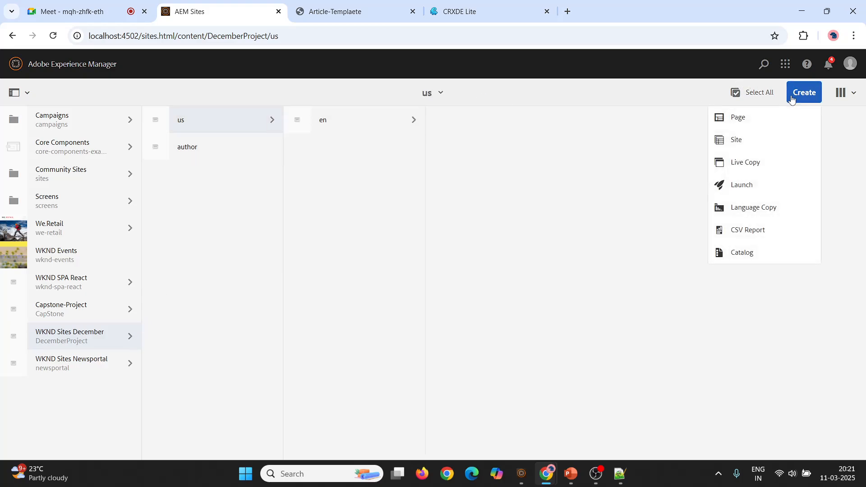
left_click(759, 116)
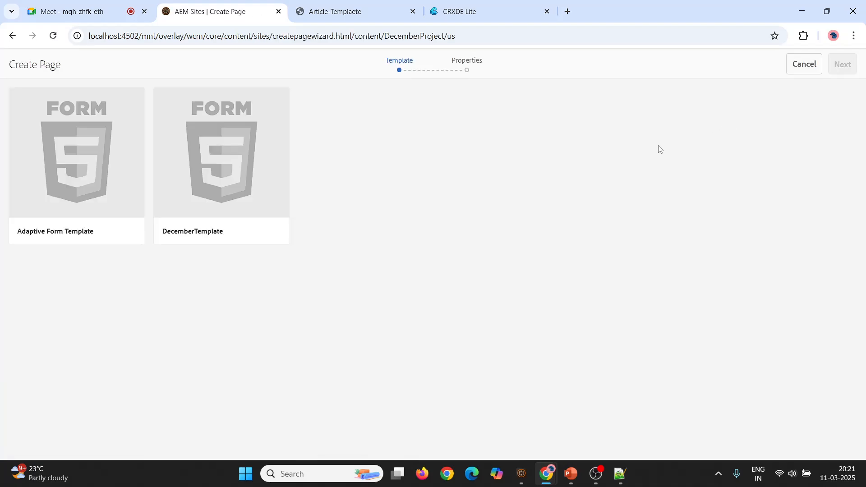
left_click(11, 37)
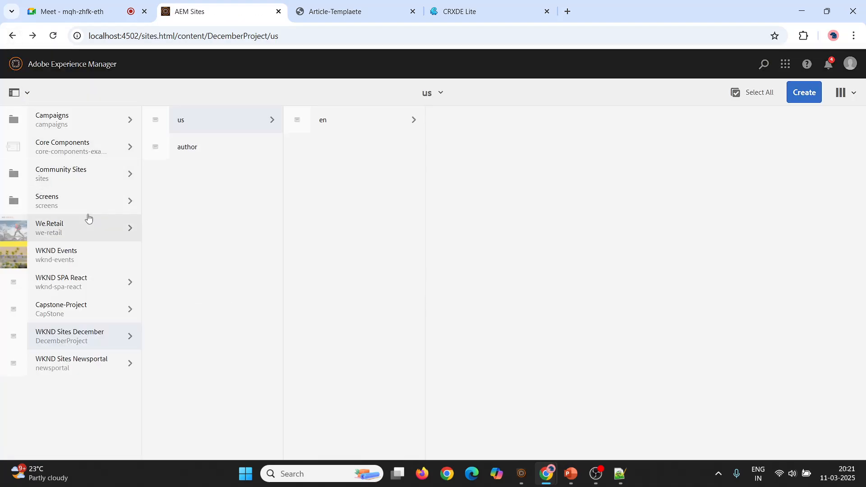
Switch to CRXDE Lite, collapse and reselect the article-templaete node under DecemberProject's templates, and copy its repository path.
left_click(344, 4)
left_click(472, 6)
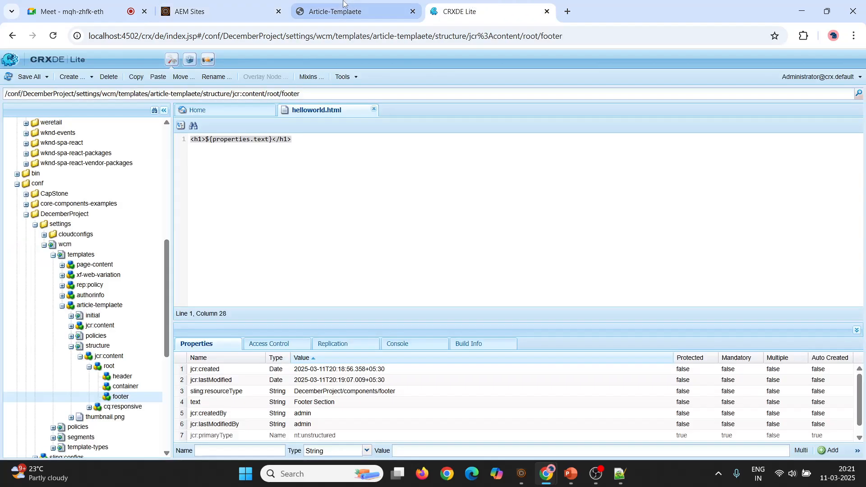
left_click(345, 5)
left_click(495, 4)
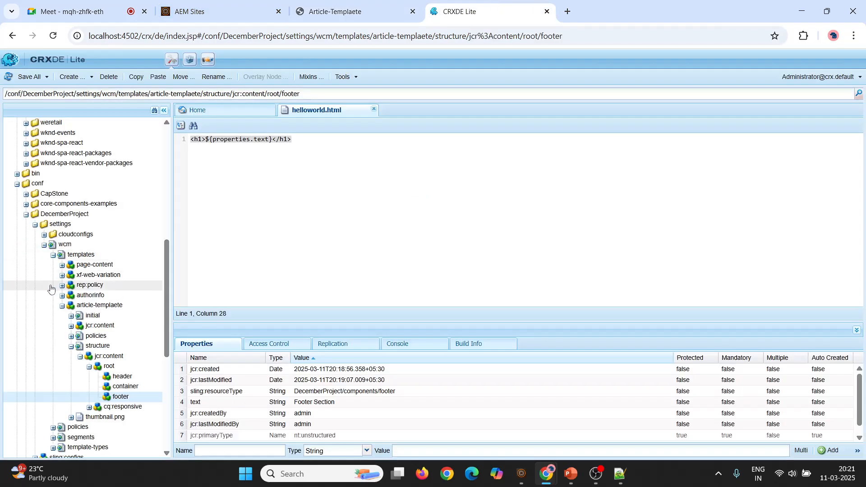
left_click(62, 306)
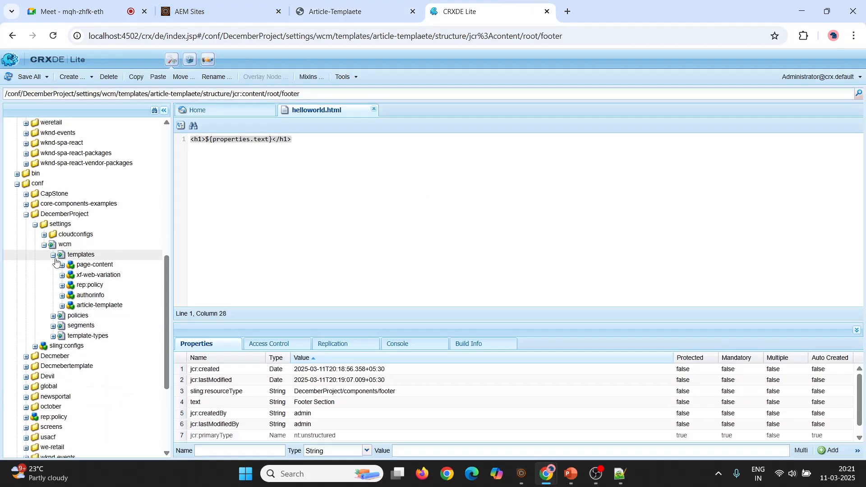
double_click(110, 309)
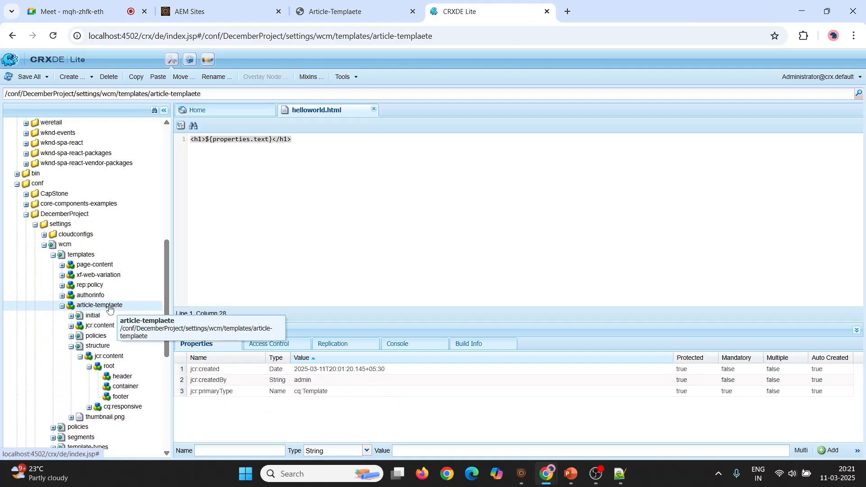
left_click(224, 93)
key("ctrl+c")
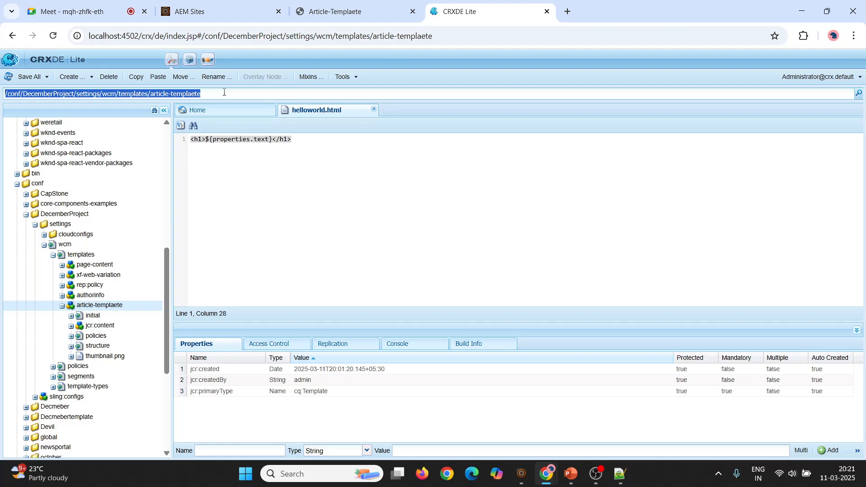
left_click(328, 6)
left_click(240, 5)
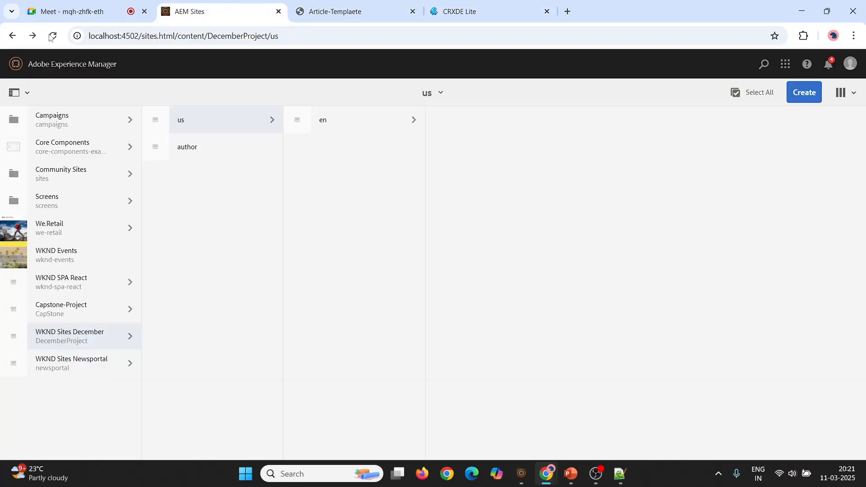
left_click(476, 6)
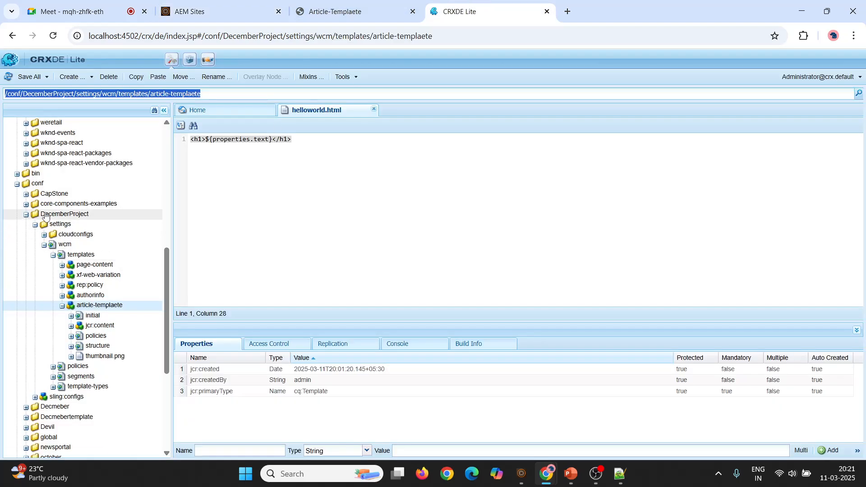
left_click(304, 12)
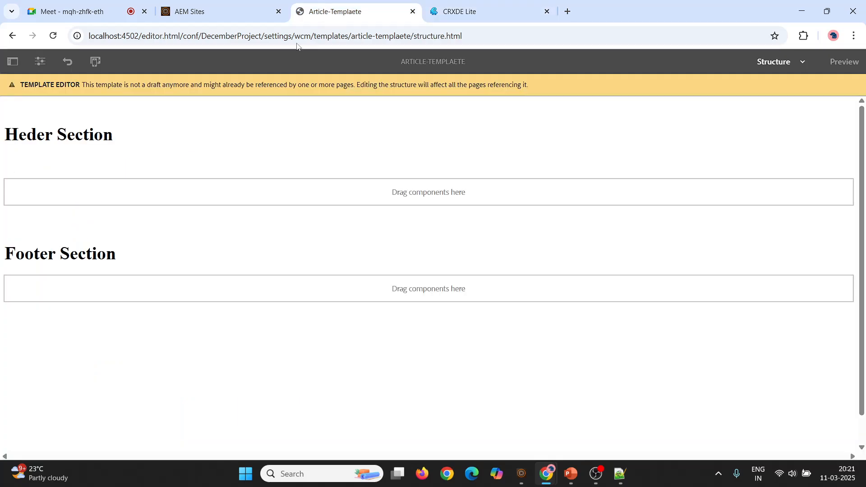
Select the us page of WKND Sites December in Sites, open it in the page editor and close the editor.
left_click(230, 9)
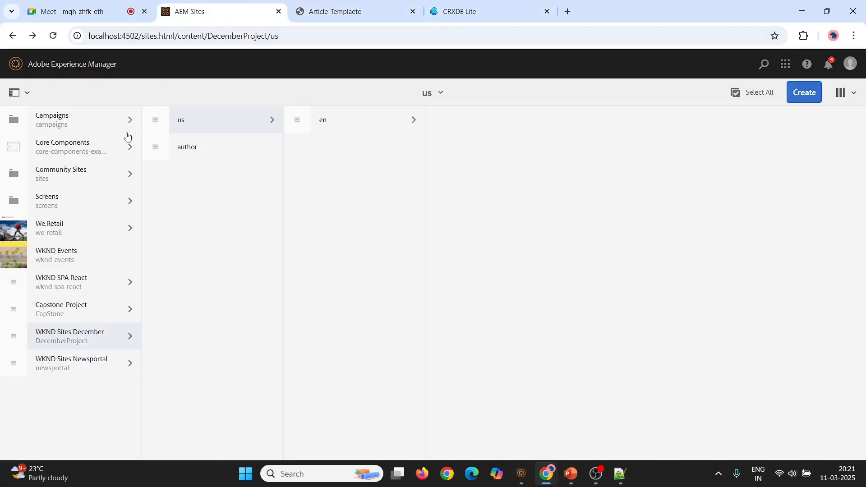
left_click(160, 120)
left_click(75, 66)
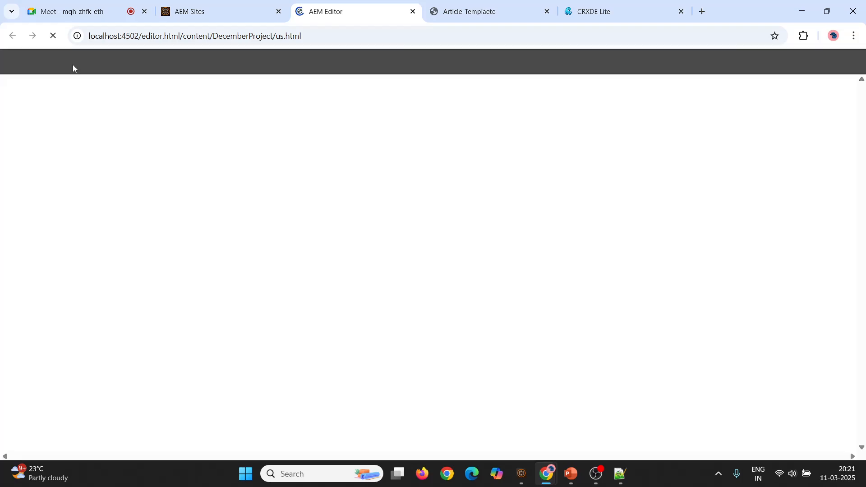
left_click(413, 12)
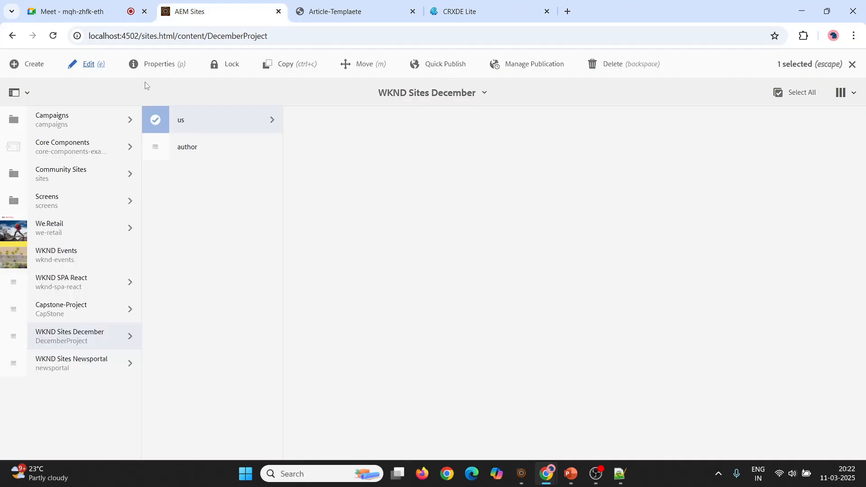
Open the us page's properties and bring up the Allowed Templates section of its advanced settings.
left_click(147, 68)
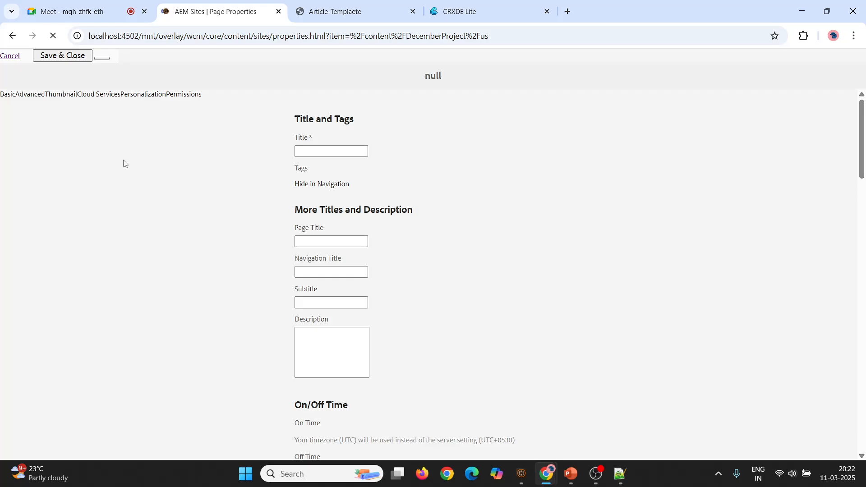
scroll(229, 180, "down", 5)
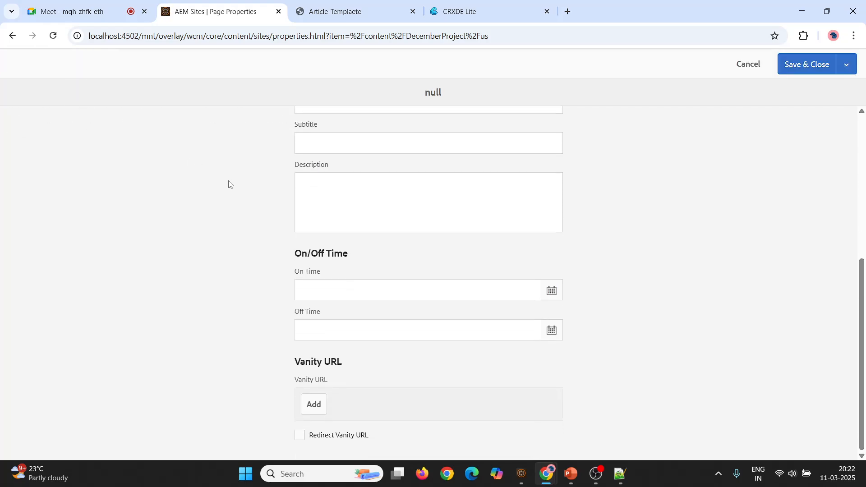
scroll(229, 180, "up", 5)
left_click(57, 121)
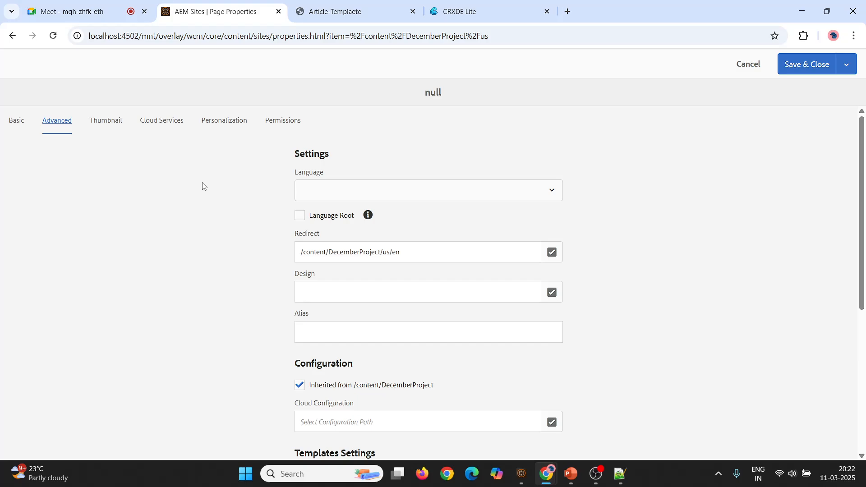
scroll(203, 186, "down", 5)
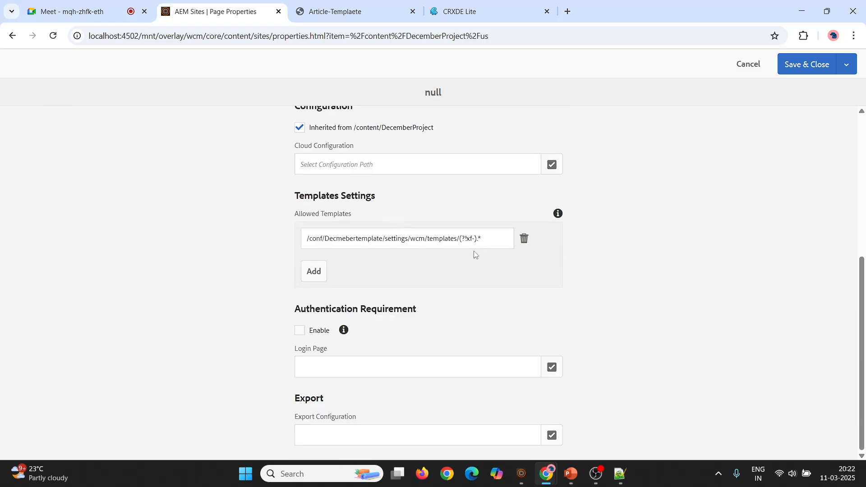
Add an Allowed Templates entry with the copied path /conf/DecemberProject/settings/wcm/templates/article-templaete.
left_click(315, 272)
left_click(326, 268)
key("ctrl+v")
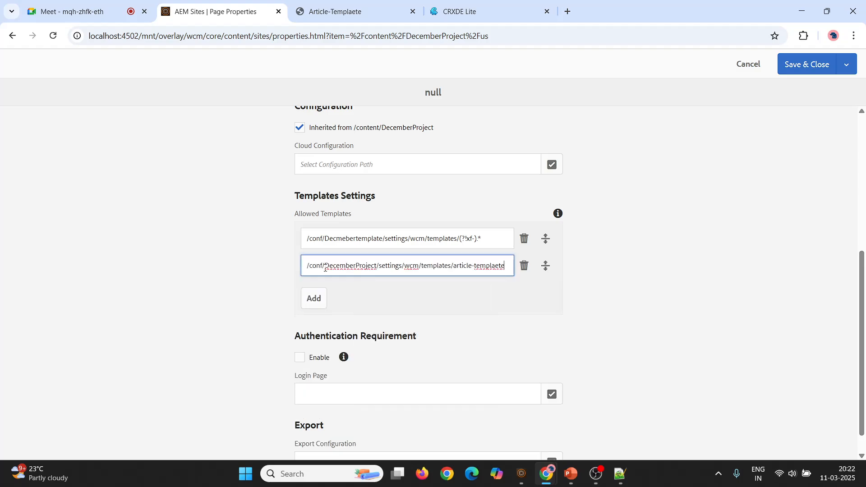
left_click_drag(309, 266, 504, 266)
left_click(492, 299)
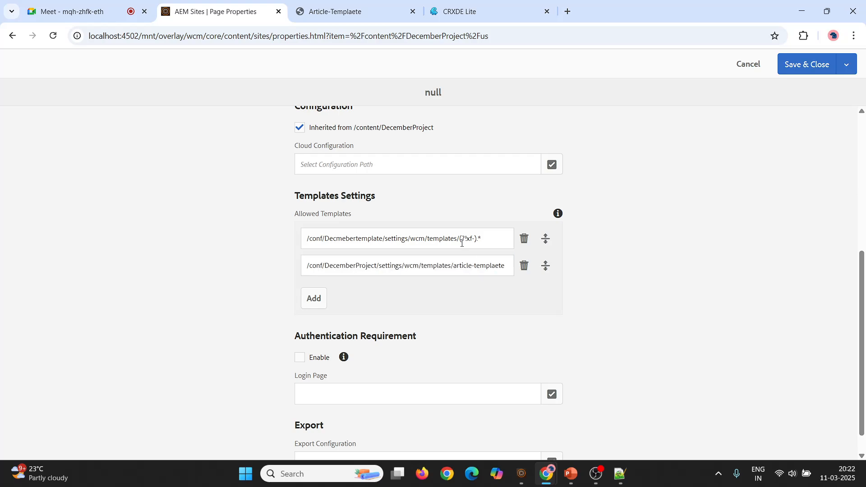
Append /(?!xf-).* to the article-templaete entry, copying the pattern from the existing allowed template path.
left_click(505, 266)
type("/")
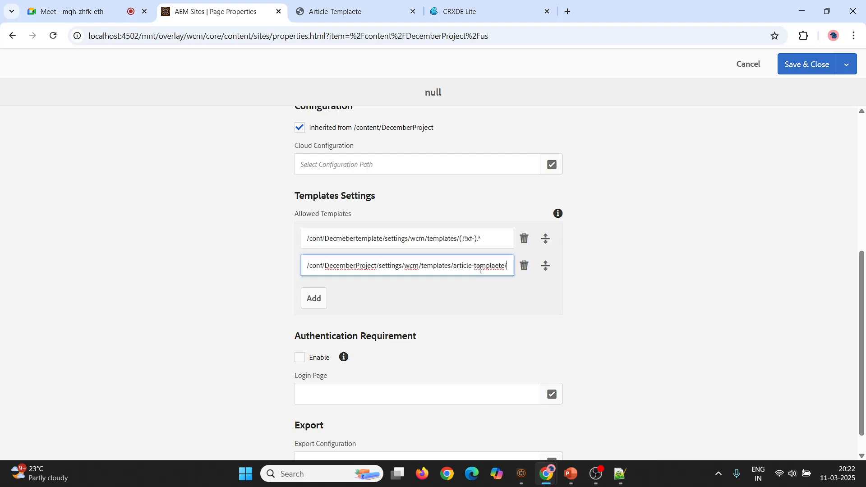
left_click_drag(460, 238, 487, 239)
key("ctrl+c")
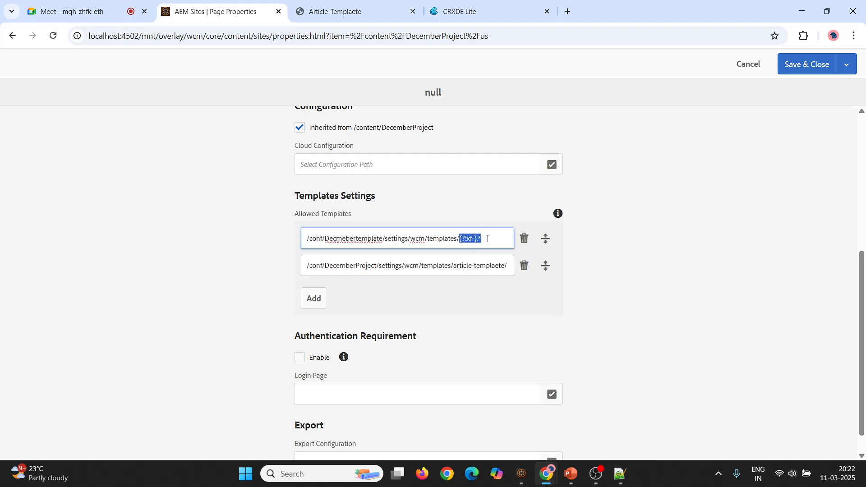
left_click(508, 268)
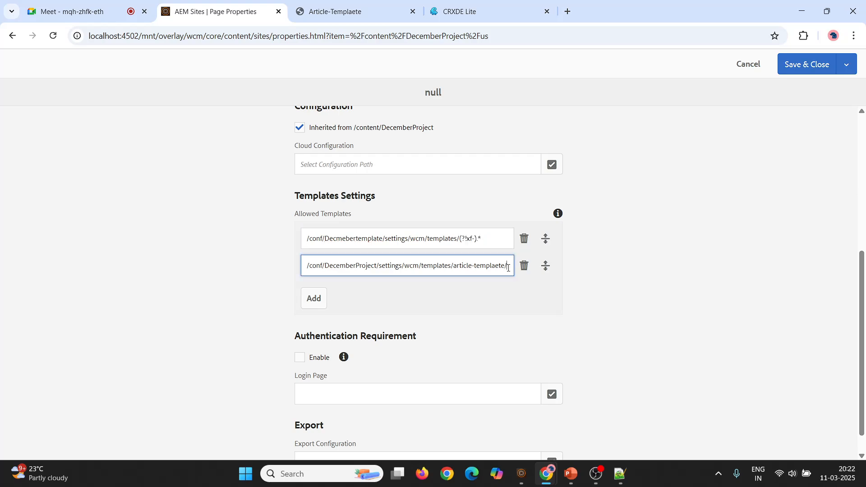
key("ctrl+v")
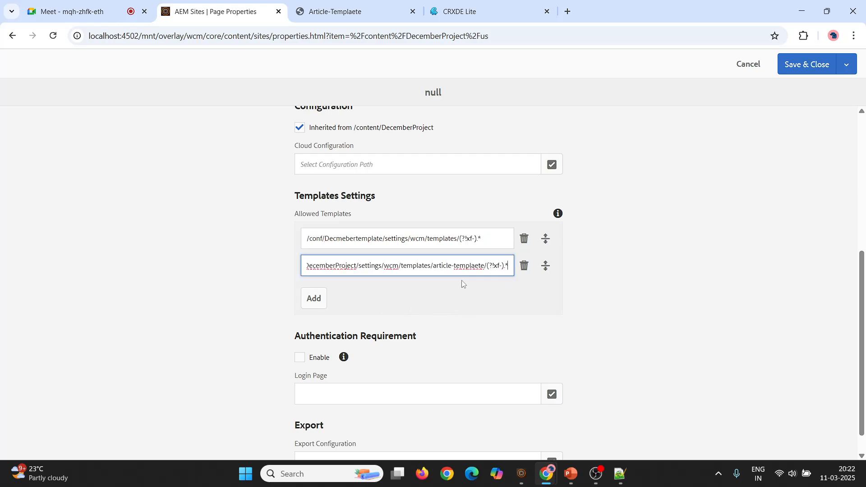
Try to save the us page properties, reload them and return to the Allowed Templates section.
left_click(804, 69)
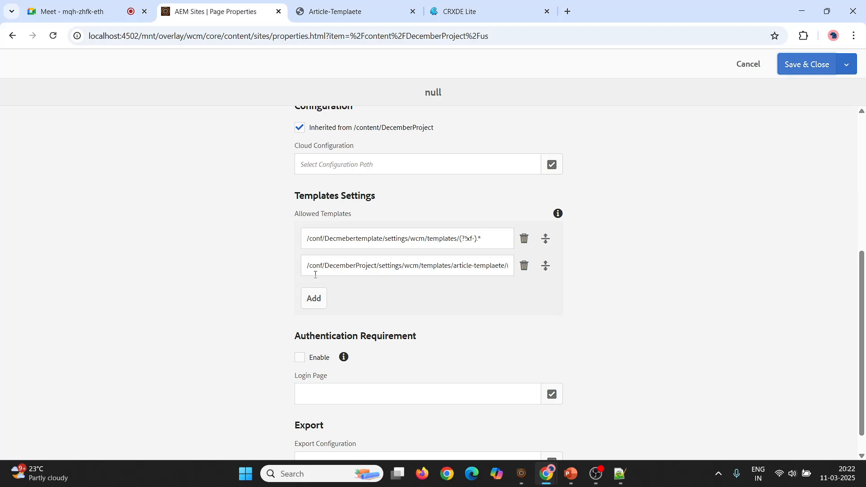
left_click(802, 68)
left_click(801, 68)
left_click(53, 36)
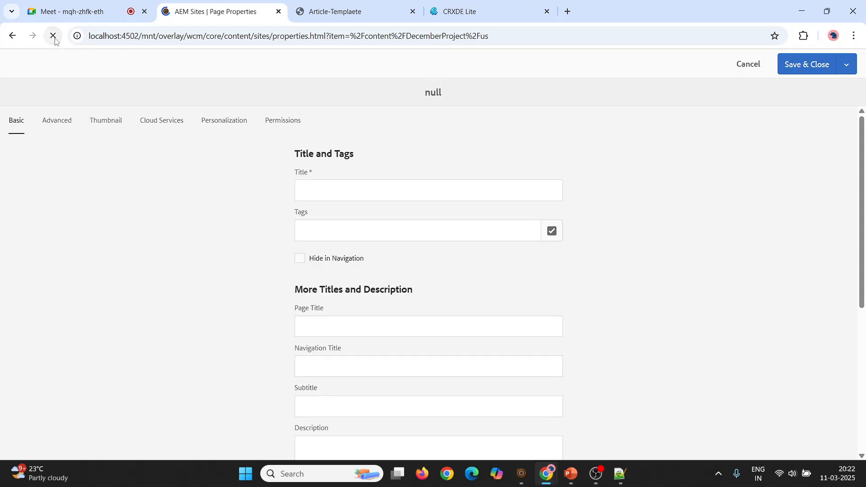
left_click(56, 124)
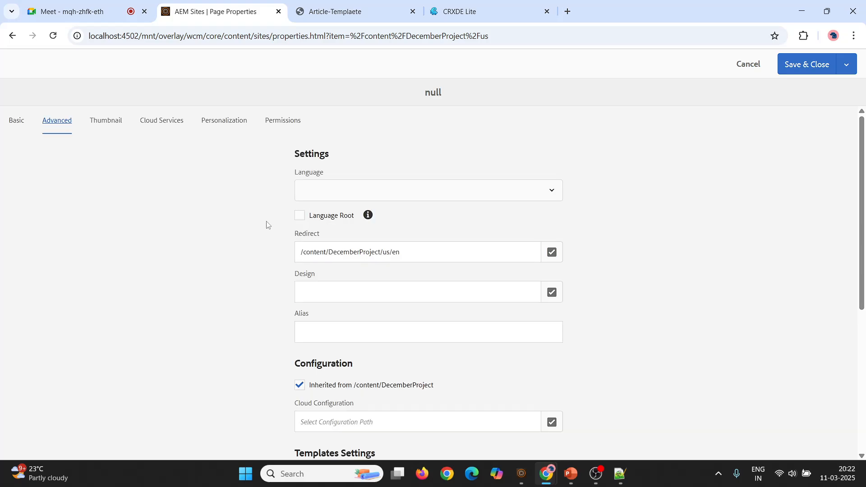
scroll(232, 187, "down", 5)
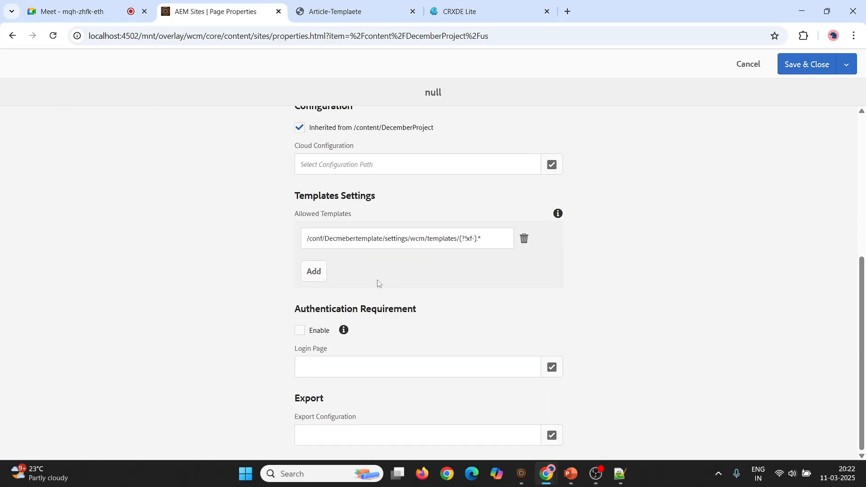
Add a second, empty entry under Allowed Templates and try to paste the template path into it.
left_click(314, 271)
left_click(328, 273)
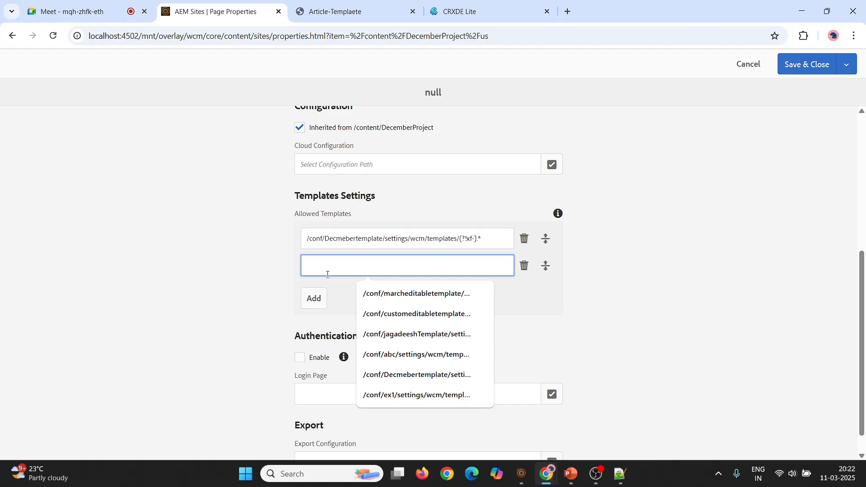
key("ctrl+v")
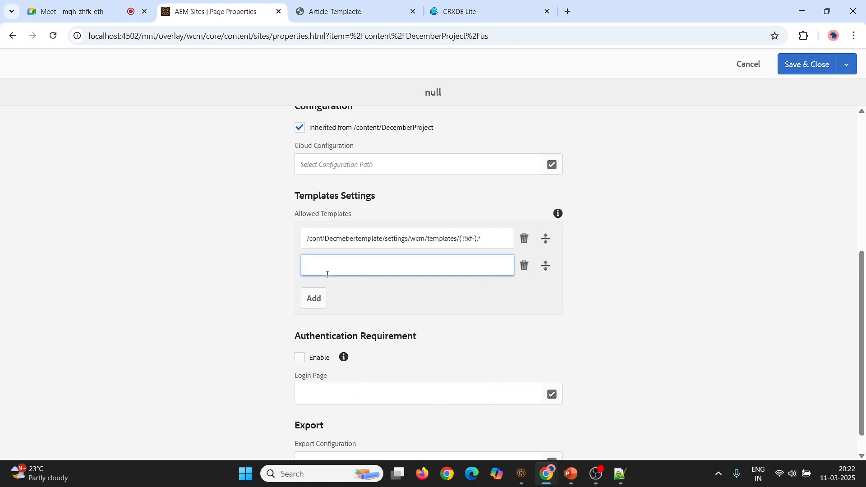
Switch to CRXDE Lite and copy the repository path of the article-templaete node again.
left_click(384, 10)
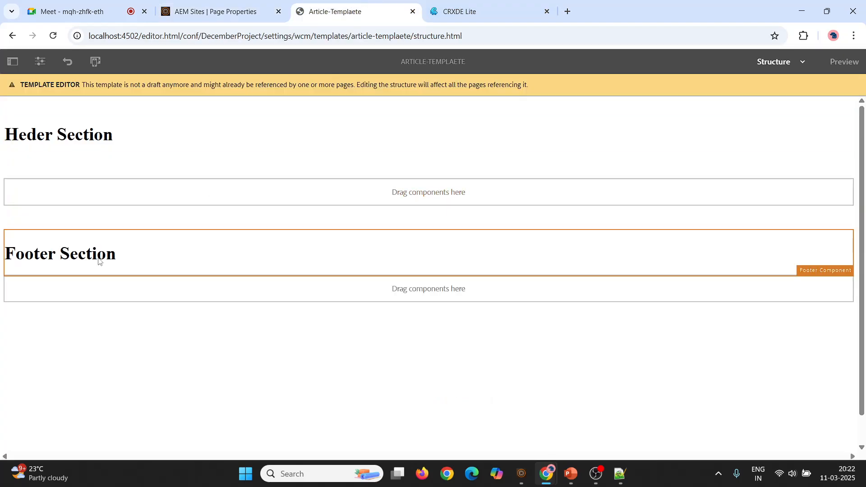
left_click(443, 3)
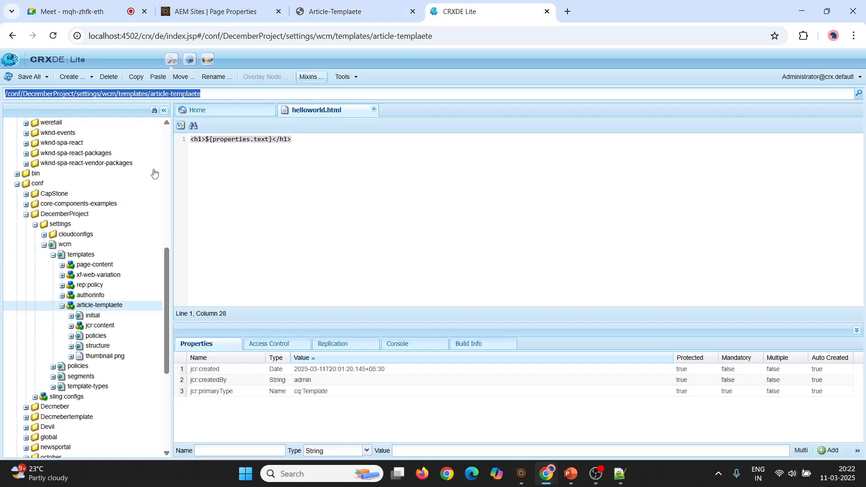
left_click(289, 242)
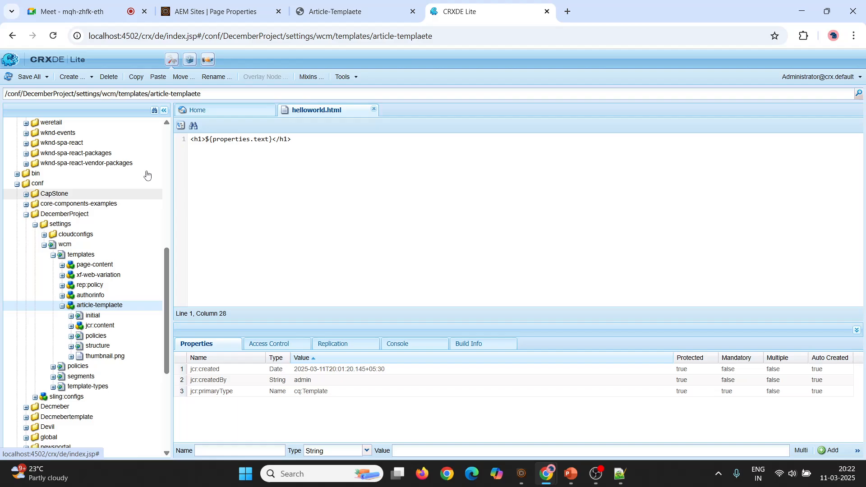
left_click(226, 94)
left_click(226, 94)
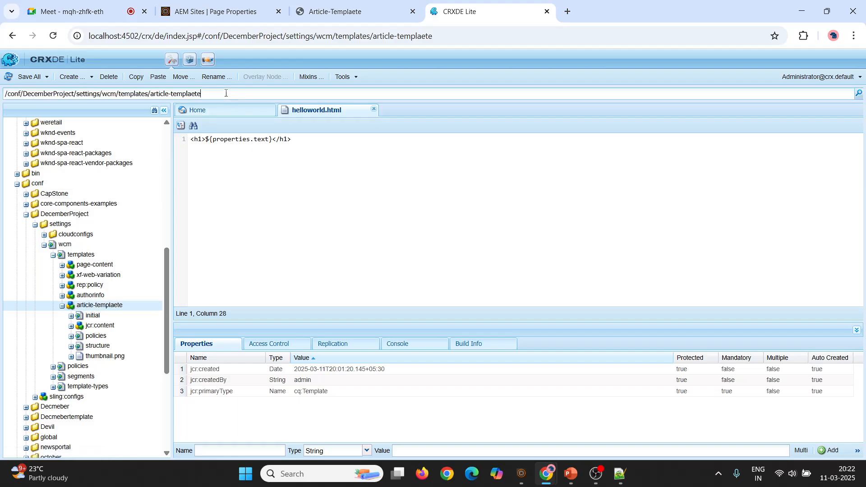
key("ctrl+a")
key("ctrl+c")
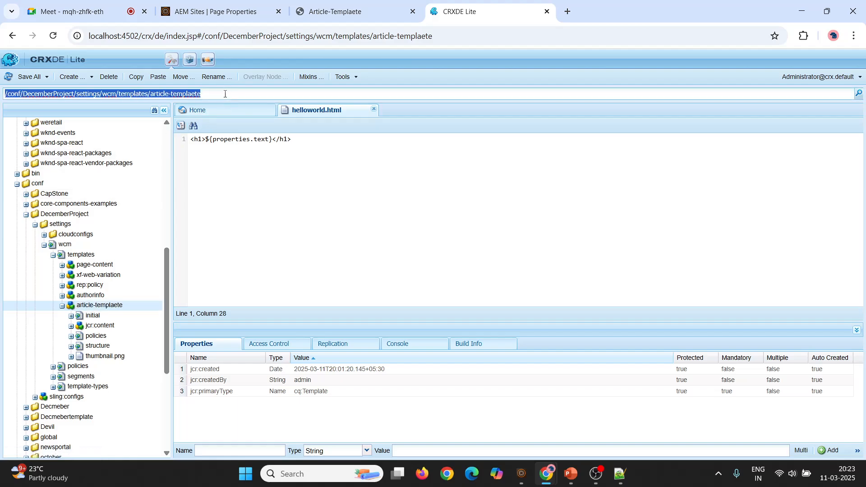
Return to the us page properties and enter /conf/DecemberProject/settings/wcm/templates/article-templaete in the empty Allowed Templates entry.
left_click(343, 4)
left_click(269, 4)
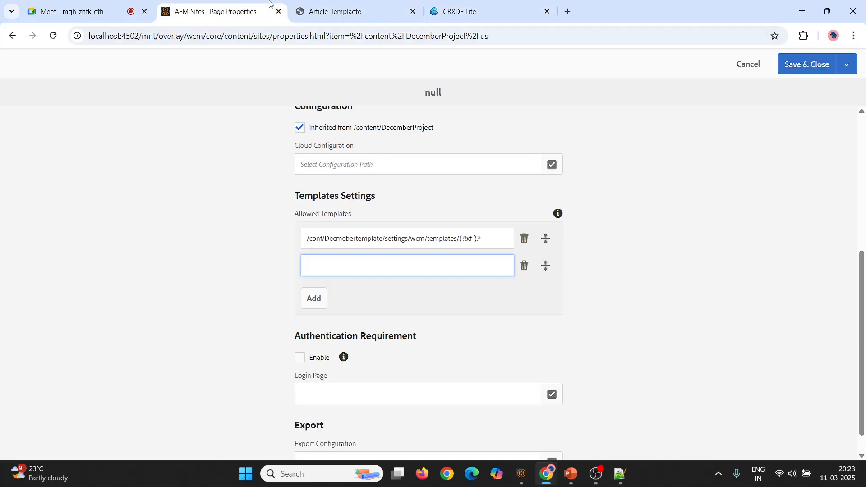
key("ctrl+v")
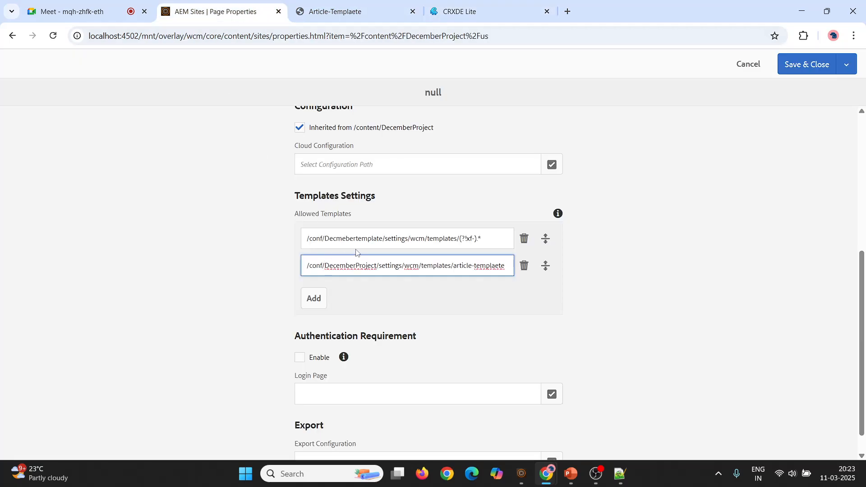
double_click(411, 267)
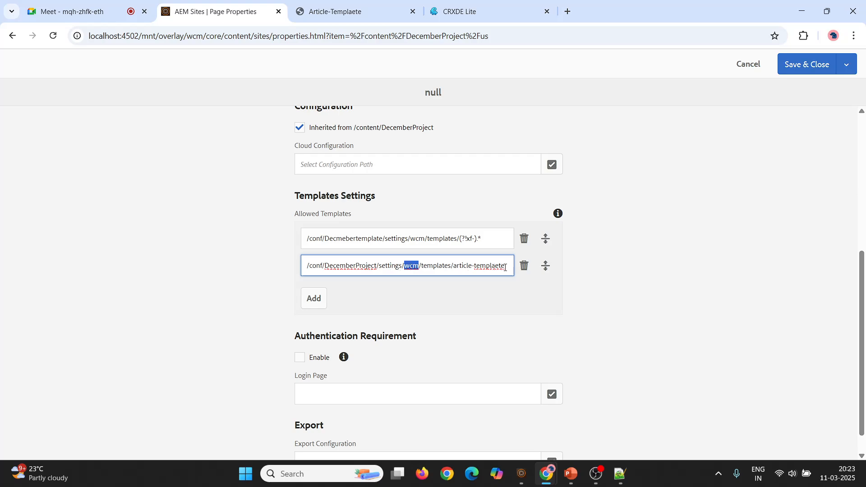
left_click_drag(505, 267, 454, 269)
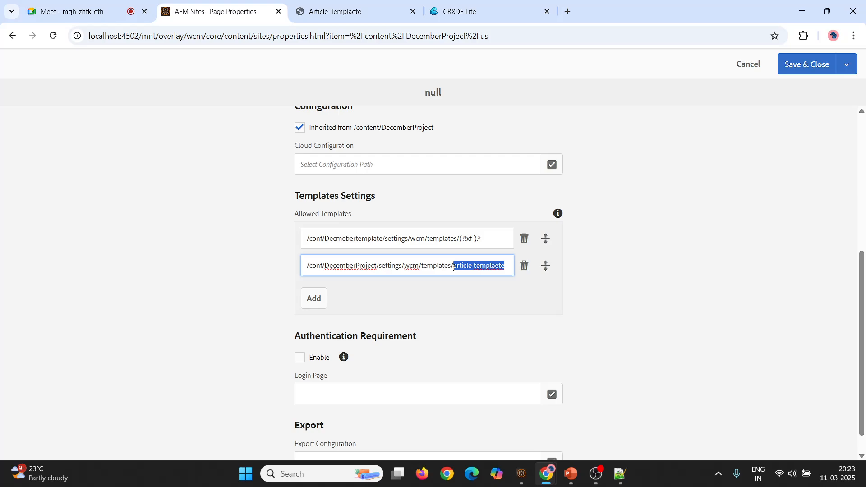
key("Right")
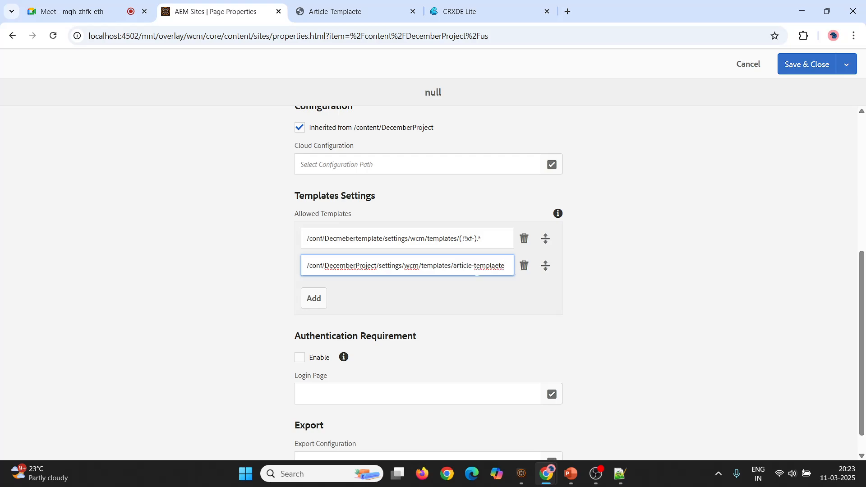
Try to save the page properties, start closing them and decline to discard the unsaved changes.
left_click(801, 67)
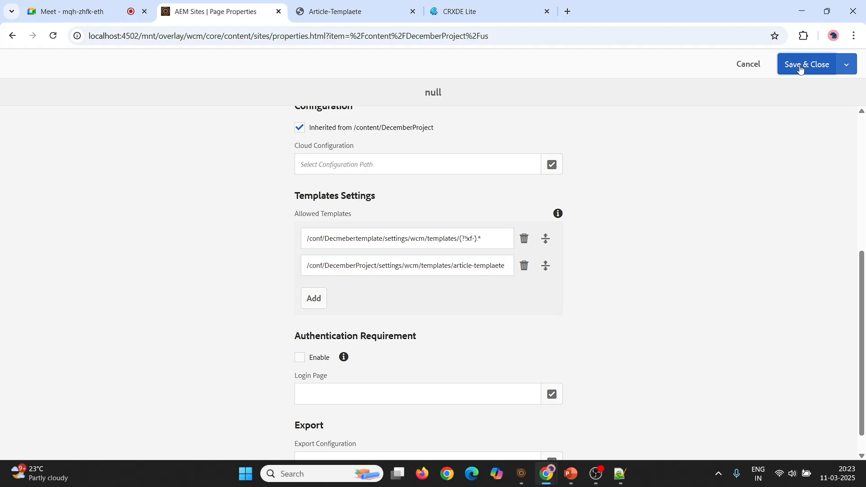
left_click(752, 67)
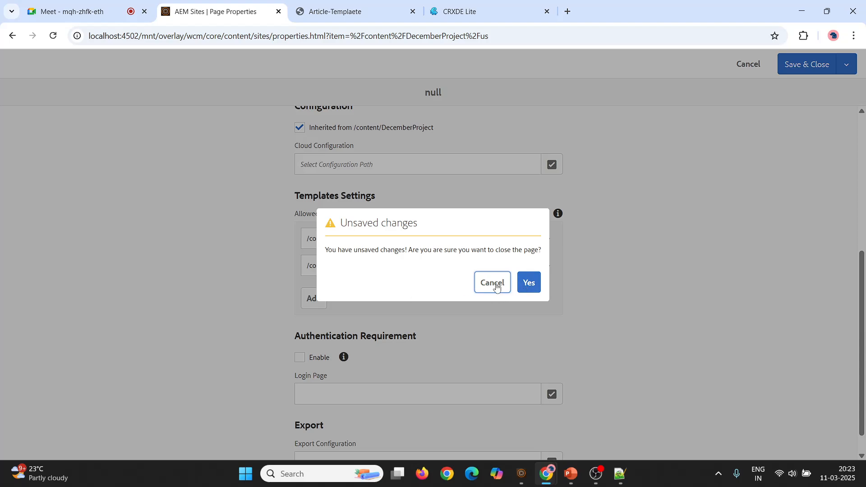
left_click(494, 284)
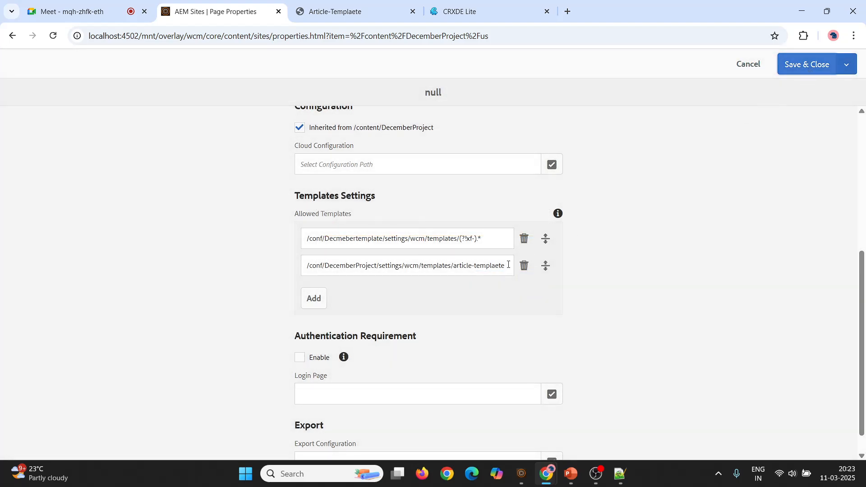
Replace article-templaete with (?!xf-).* so the second allowed template path reads /conf/DecemberProject/settings/wcm/templates/(?!xf-).*.
left_click_drag(509, 265, 452, 266)
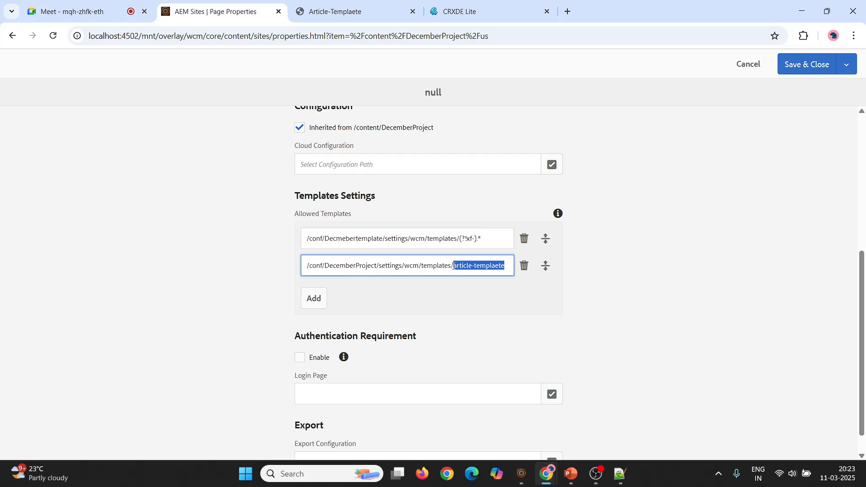
key("BackSpace")
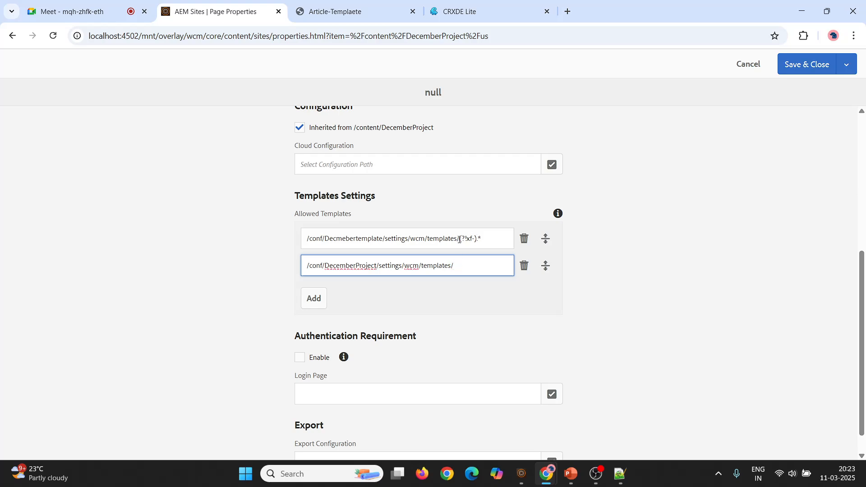
left_click_drag(459, 239, 496, 234)
key("ctrl+c")
left_click(455, 269)
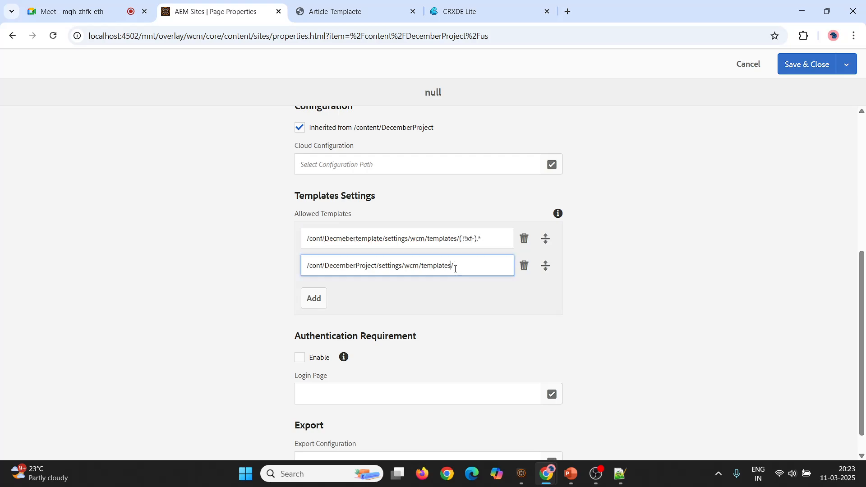
key("ctrl+v")
Try to save the edited template paths, reload the page properties and recheck the Allowed Templates entries.
left_click(677, 254)
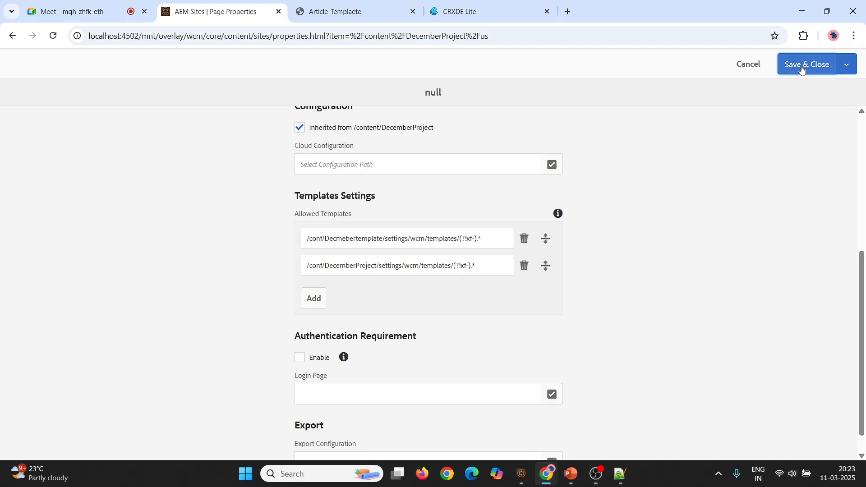
left_click(54, 44)
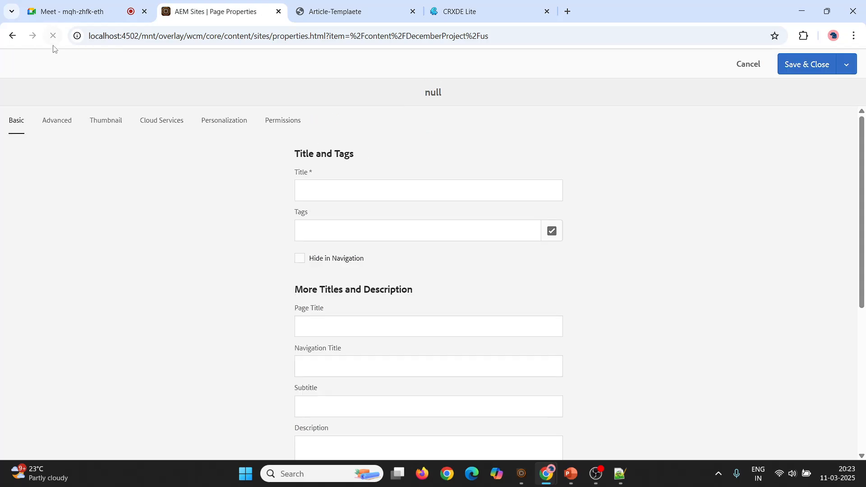
left_click(58, 120)
scroll(343, 203, "down", 4)
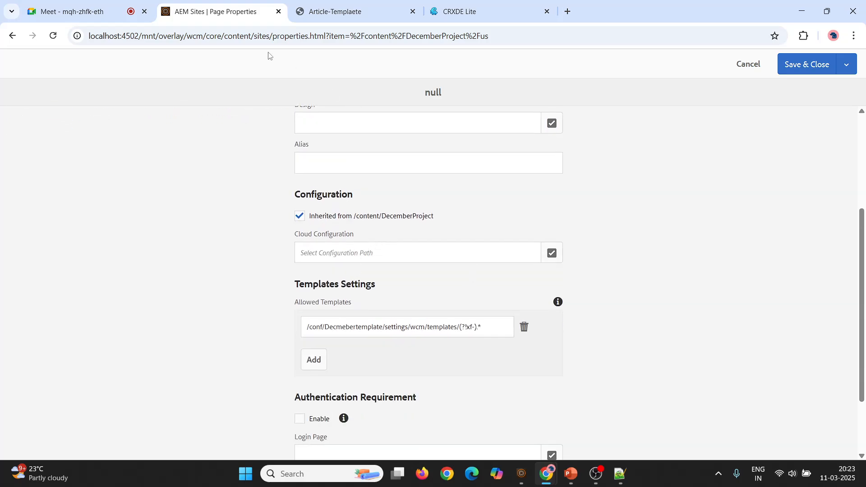
left_click(346, 10)
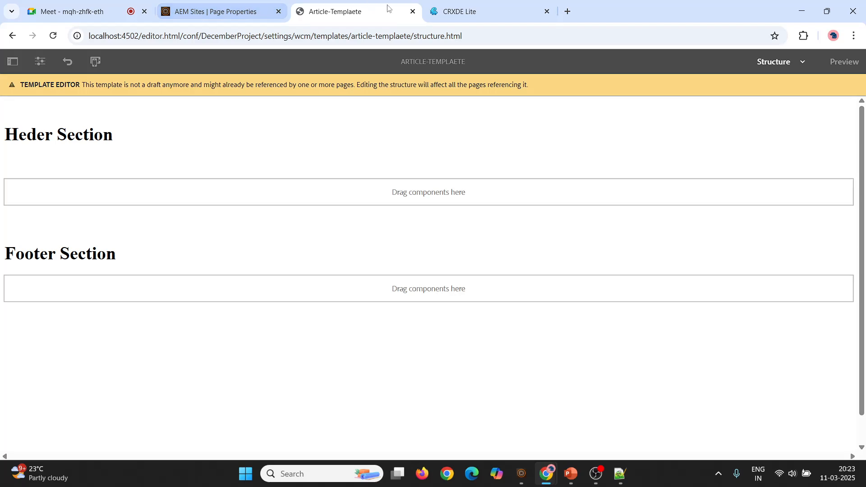
left_click(222, 6)
left_click(380, 4)
left_click(475, 5)
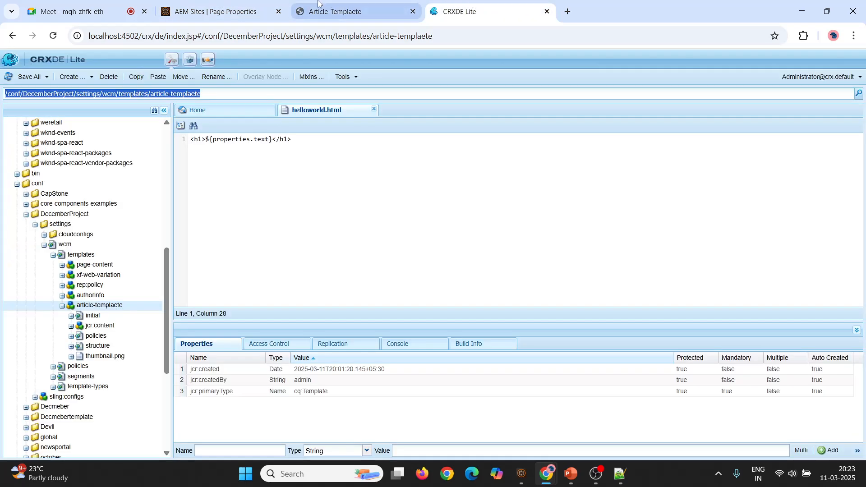
left_click(316, 5)
left_click(202, 15)
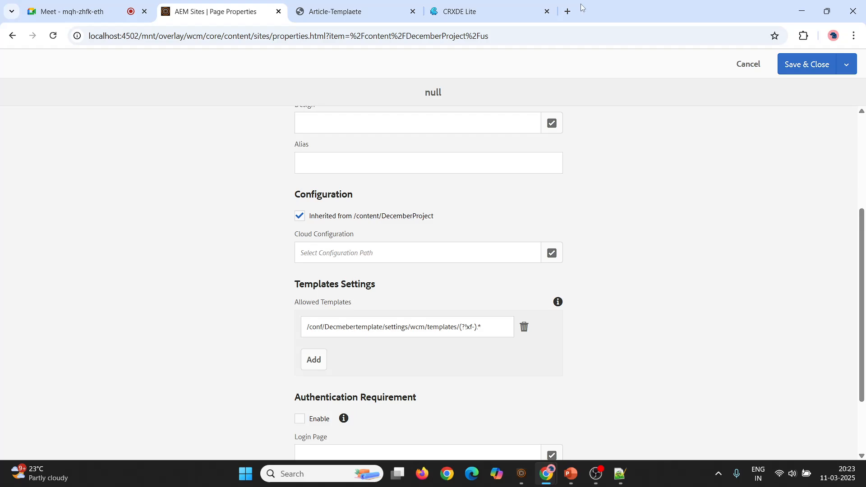
Open the AEM start page in a new browser tab and go to the templates of the WKND Sites December folder.
left_click(568, 11)
type("loca")
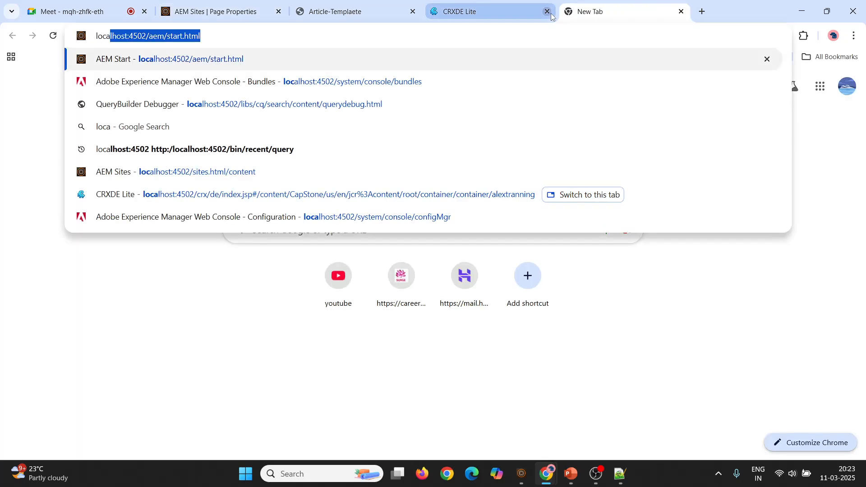
key("Return")
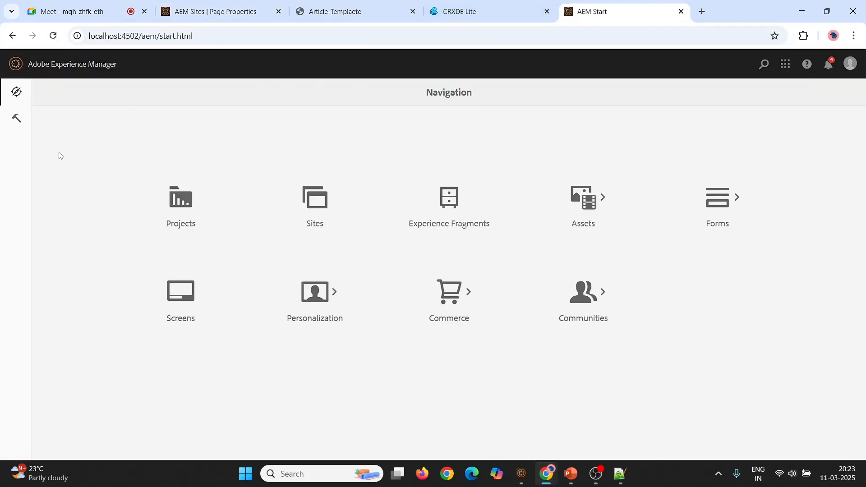
left_click(16, 118)
left_click(702, 210)
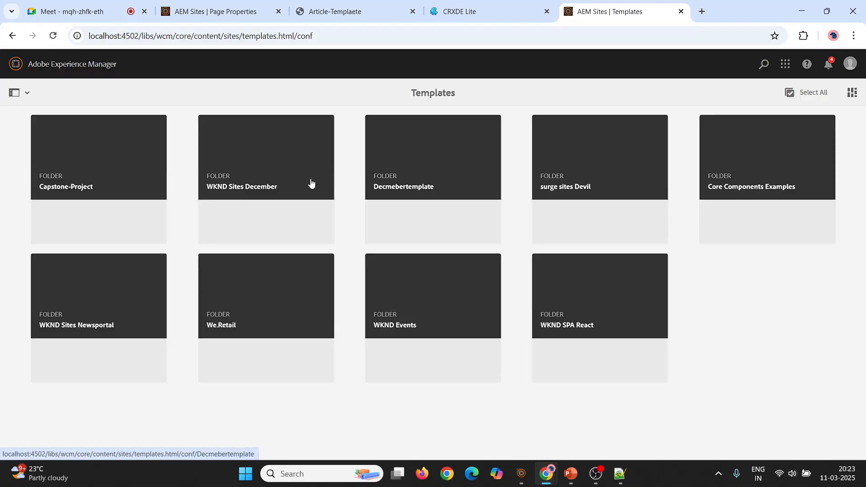
left_click(221, 183)
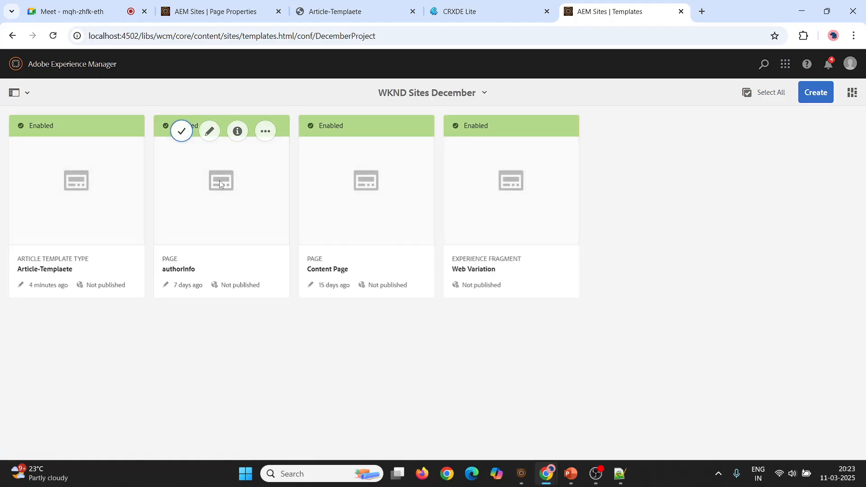
Disable the Article-Templaete template and enable it again.
left_click(114, 135)
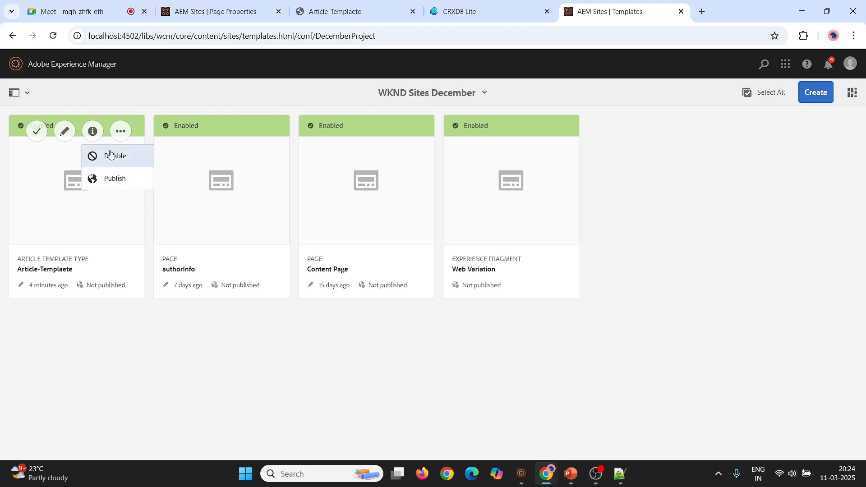
left_click(110, 156)
left_click(519, 304)
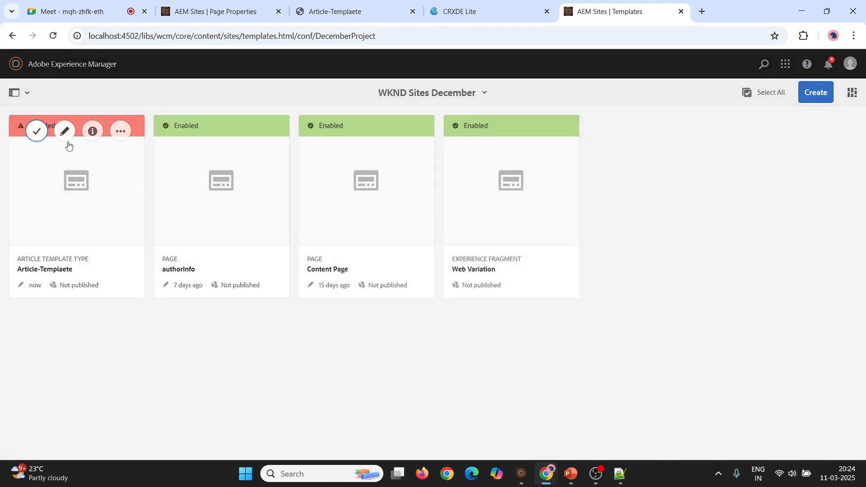
left_click(120, 129)
left_click(123, 156)
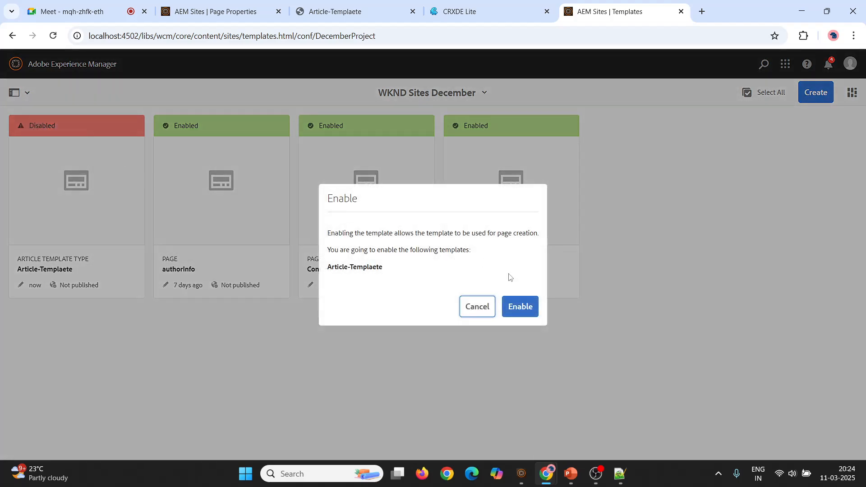
left_click(512, 308)
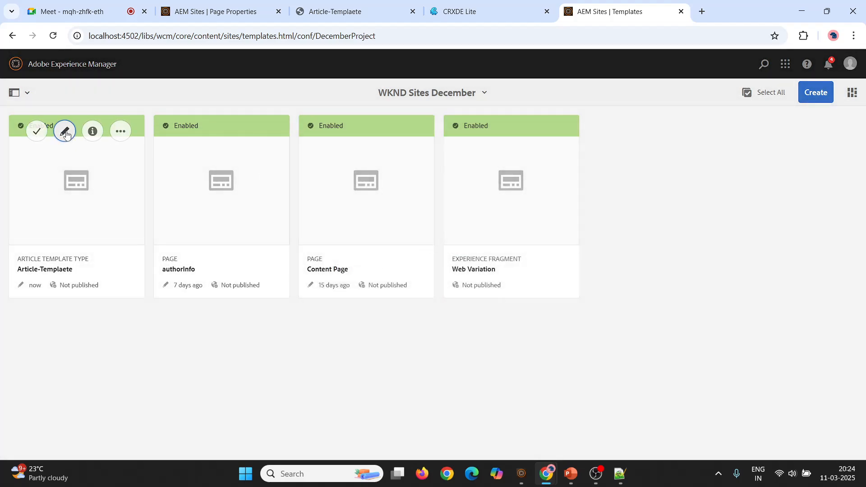
Open Article-Templaete in the template editor, view its structure, close that copy and return to the template editor already open.
left_click(64, 131)
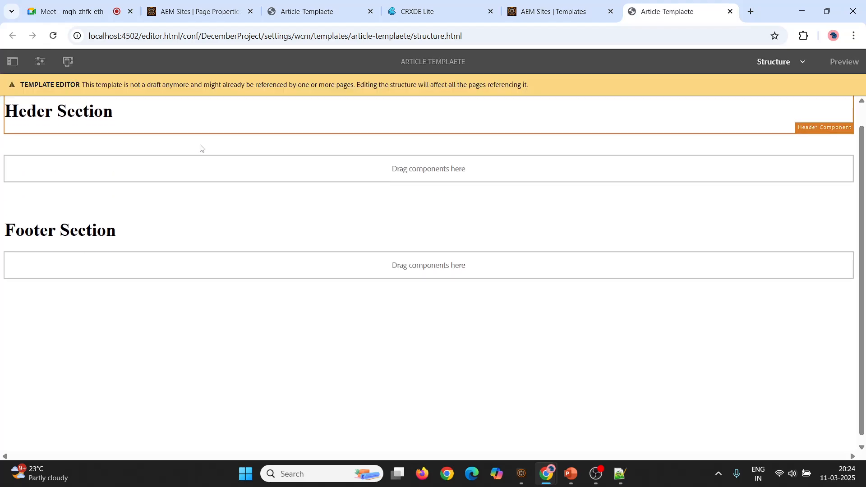
left_click(730, 12)
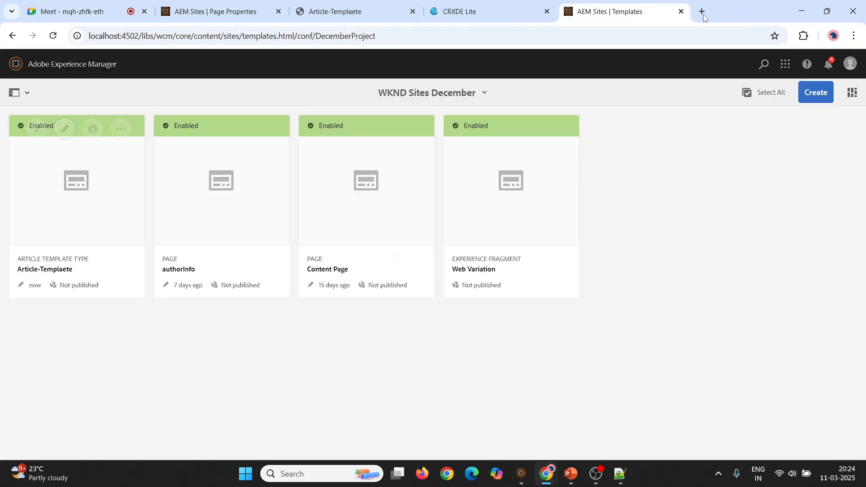
left_click(391, 4)
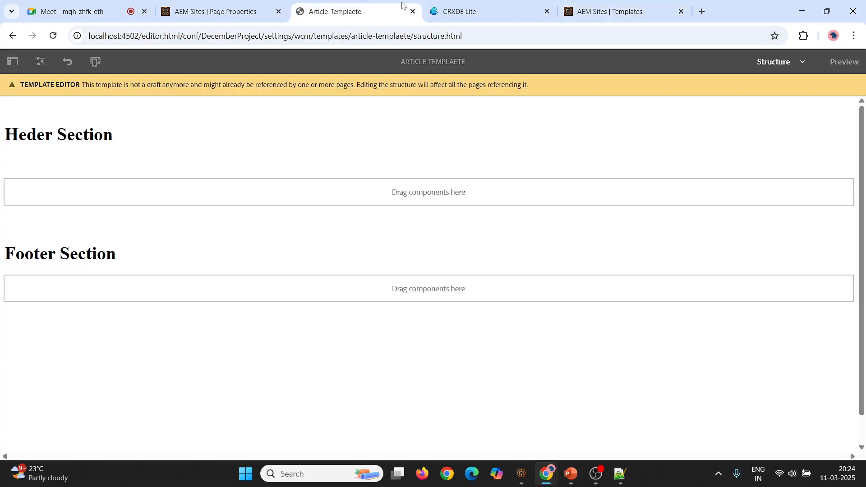
Reload CRXDE Lite and examine the nodes under article-templaete's structure, down to the children of root, then collapse the template node.
left_click(429, 13)
left_click(54, 36)
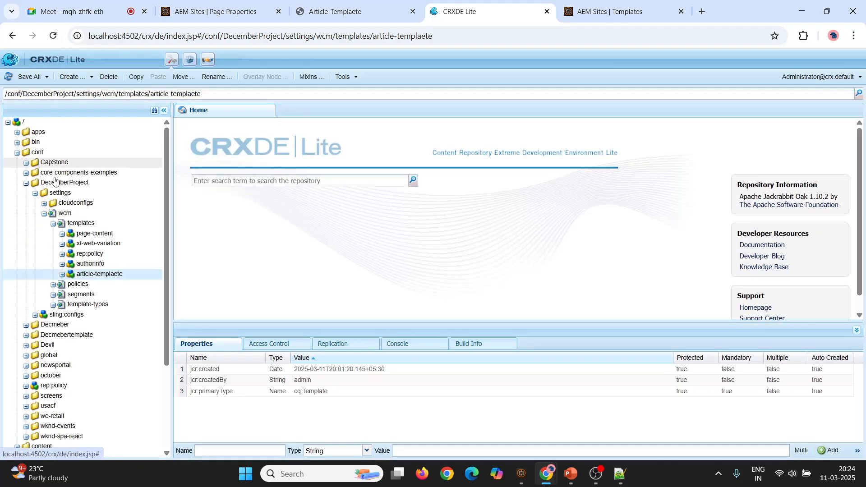
left_click(62, 274)
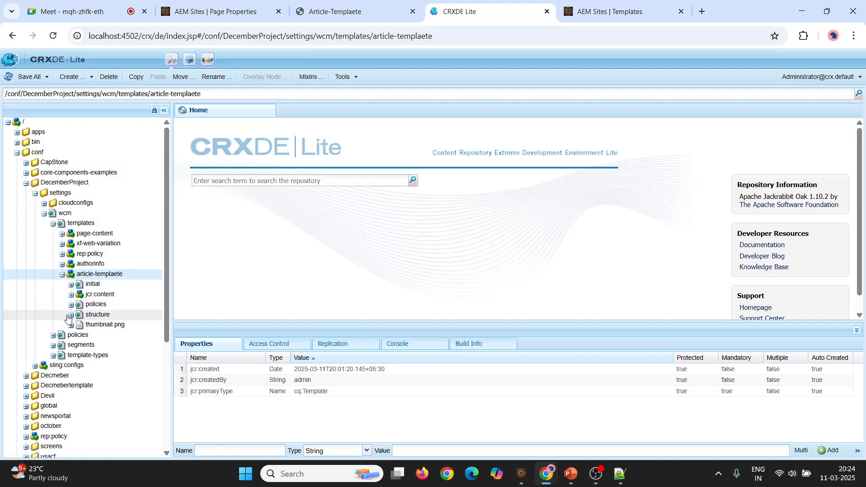
left_click(79, 325)
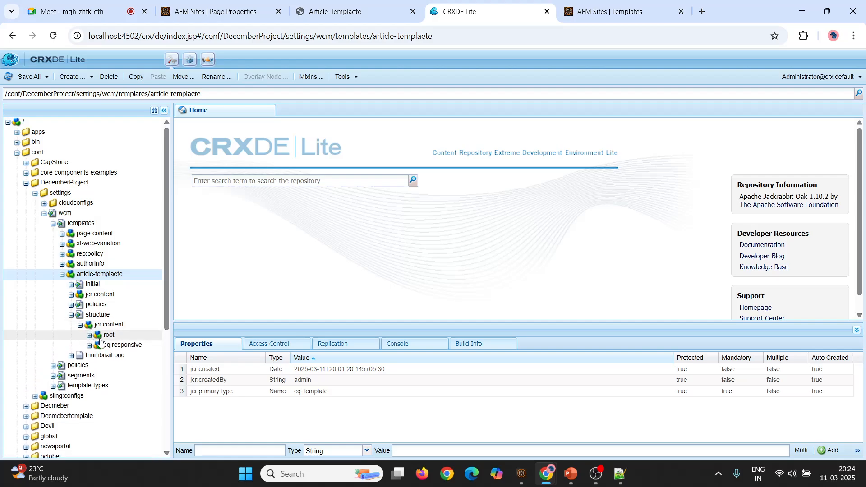
left_click(88, 336)
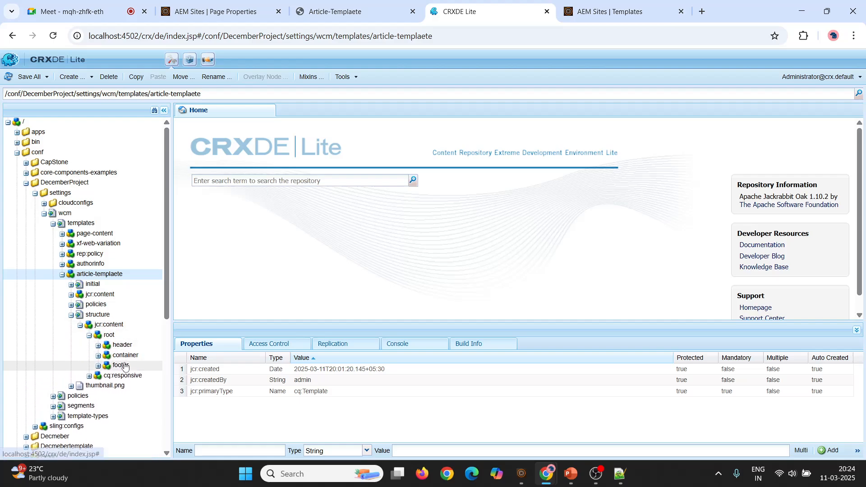
left_click(89, 336)
left_click(80, 325)
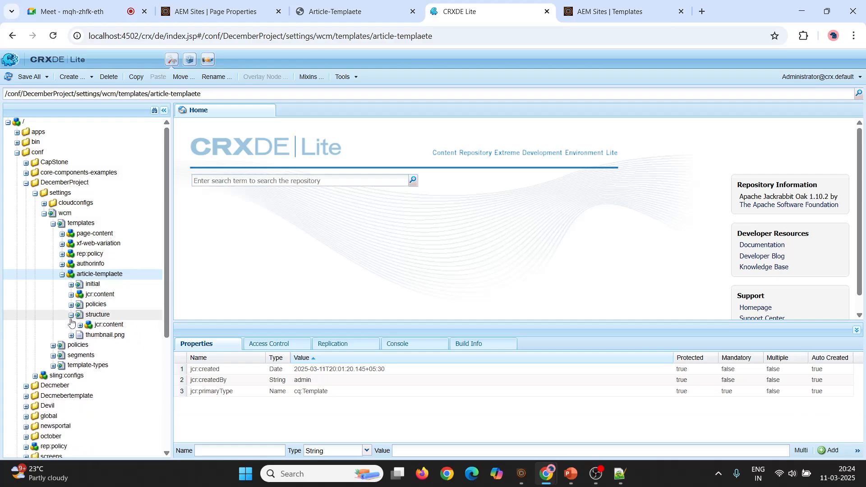
left_click(71, 315)
left_click(62, 275)
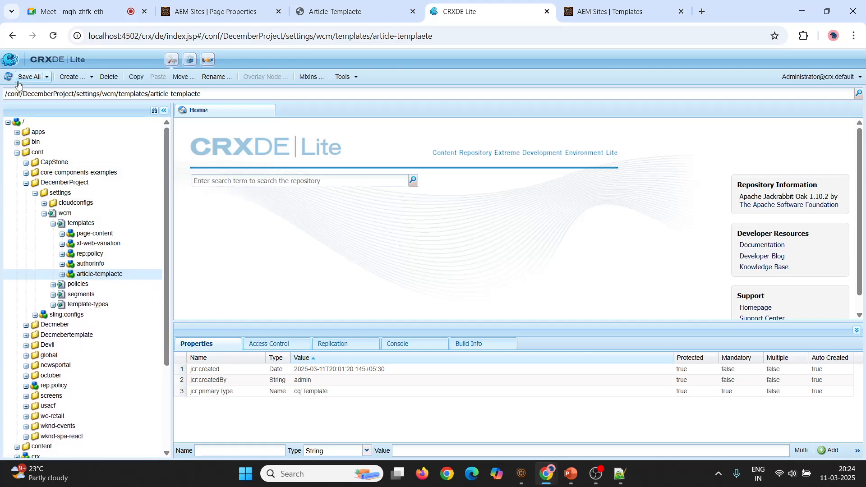
Return to the us page properties and reload them.
left_click(336, 7)
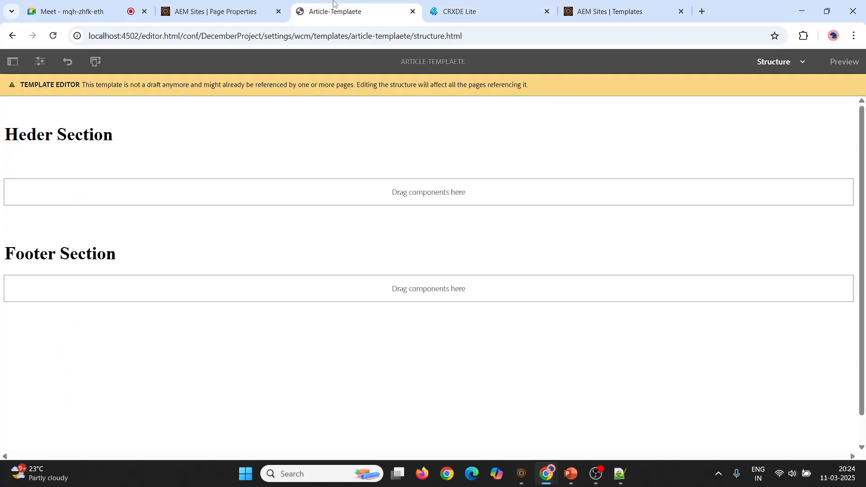
left_click(247, 6)
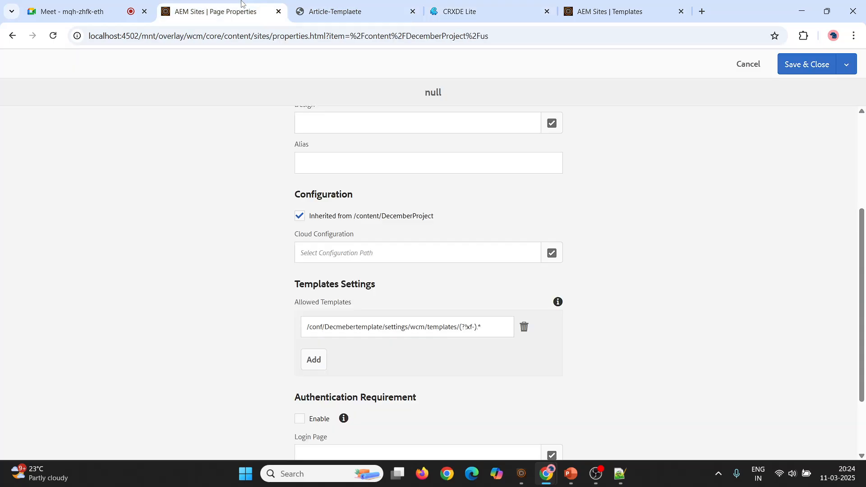
left_click(52, 36)
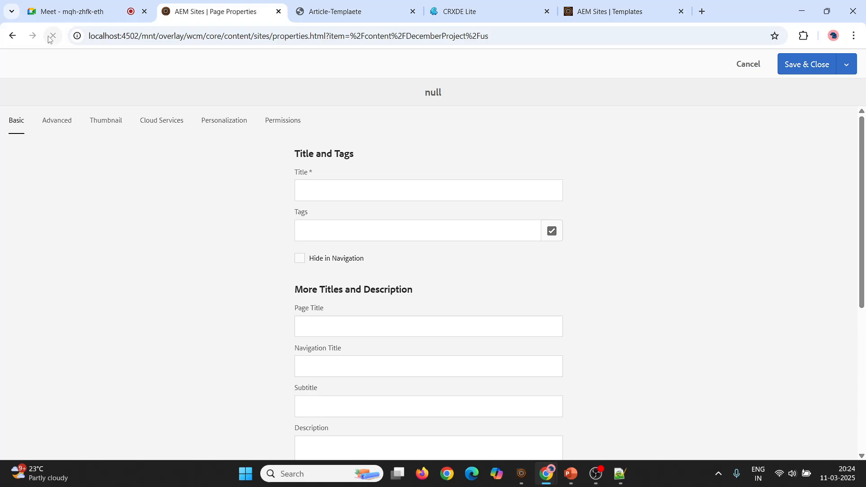
Open the AEM Sites console and check which templates are offered for a new page under WKND Sites December > us > en, then cancel.
left_click(154, 36)
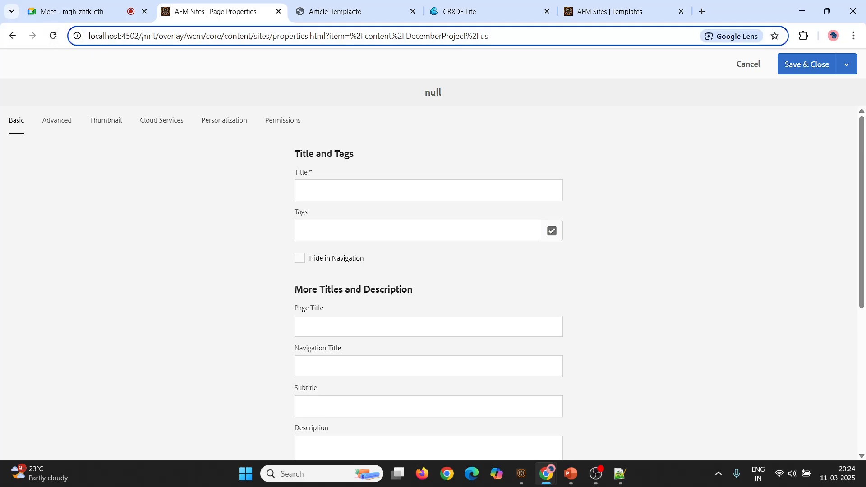
left_click_drag(154, 36, 534, 25)
key("BackSpace")
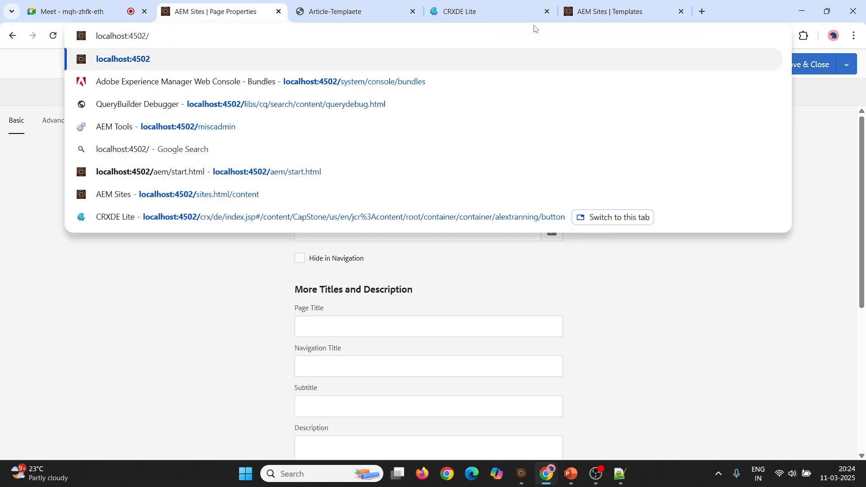
left_click(257, 203)
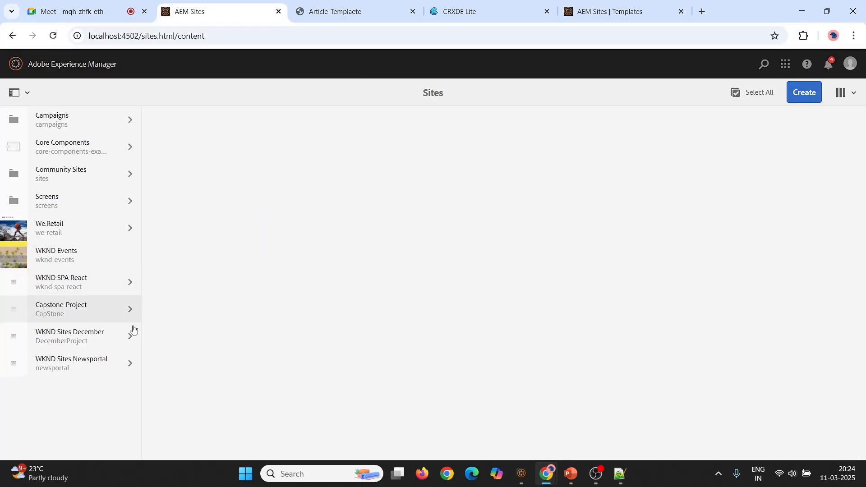
left_click(135, 336)
left_click(276, 127)
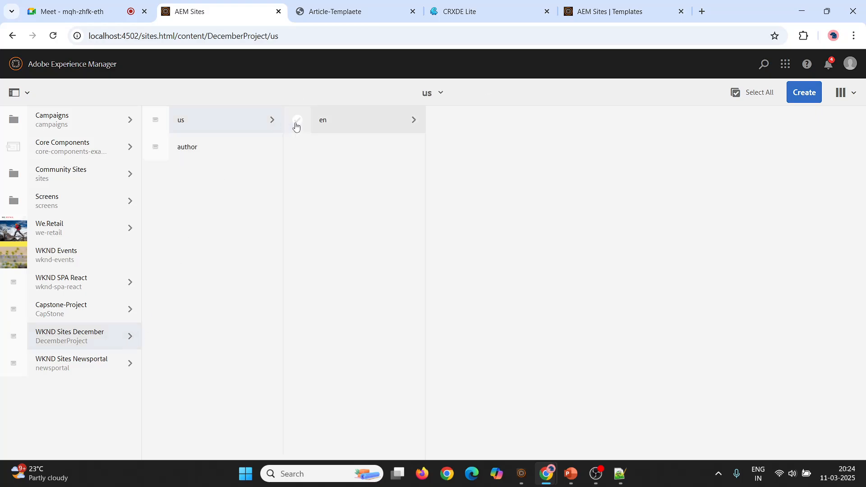
left_click(411, 130)
left_click(805, 92)
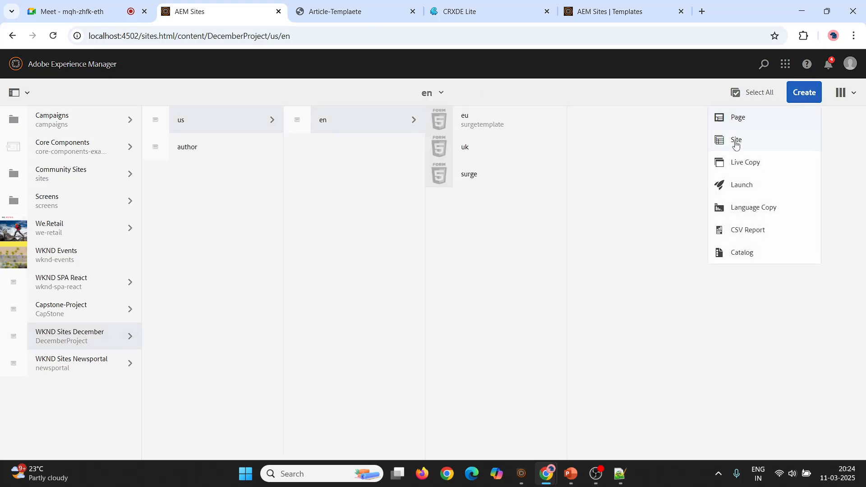
left_click(742, 118)
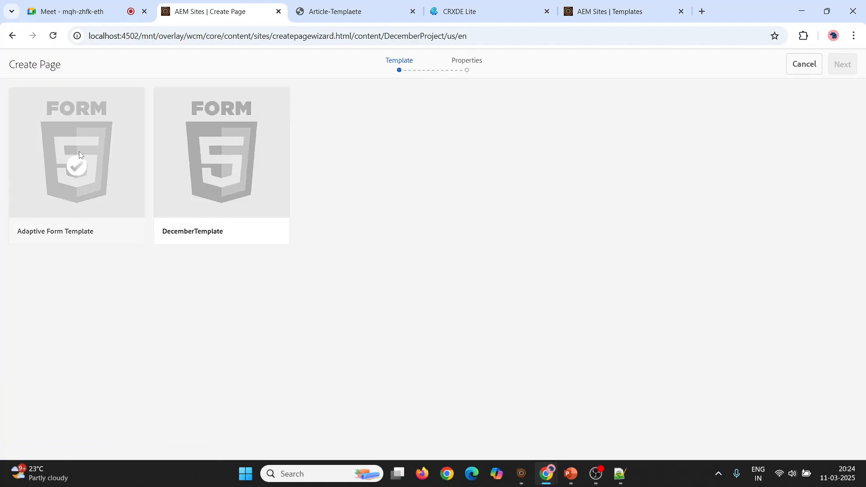
left_click(805, 64)
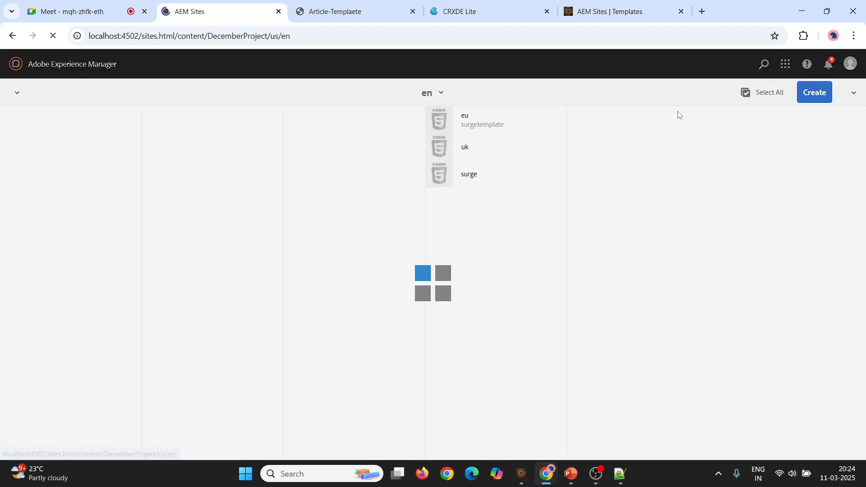
Check which templates are offered for a new page directly under us, leave the page creation and switch back to CRXDE Lite.
left_click(266, 119)
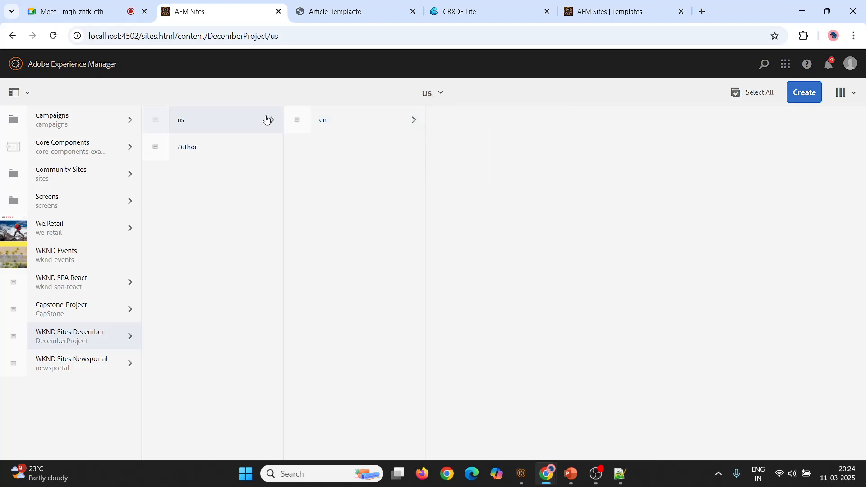
left_click(799, 94)
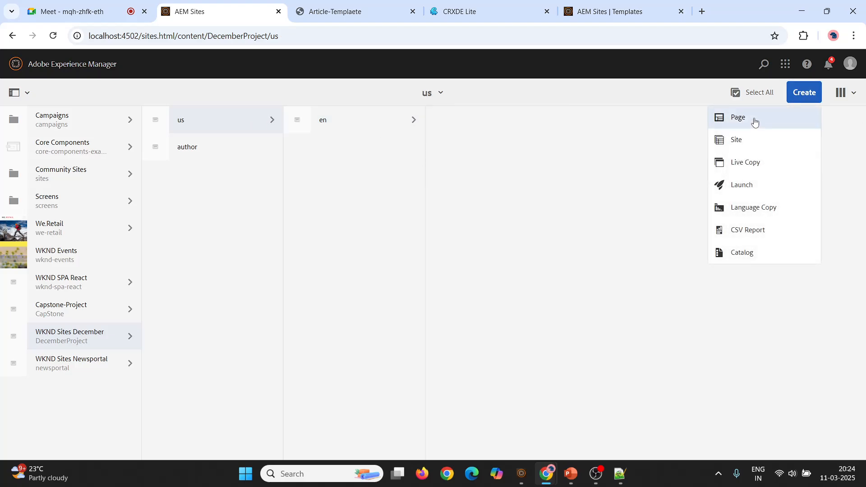
left_click(753, 120)
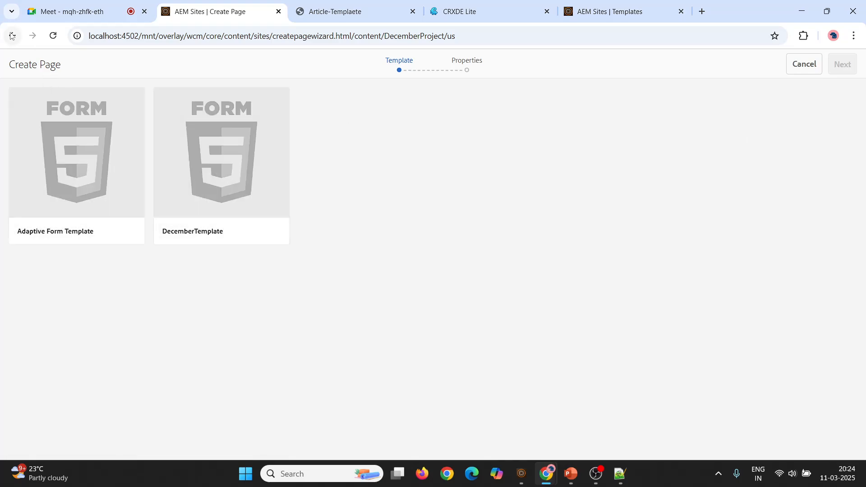
left_click(12, 36)
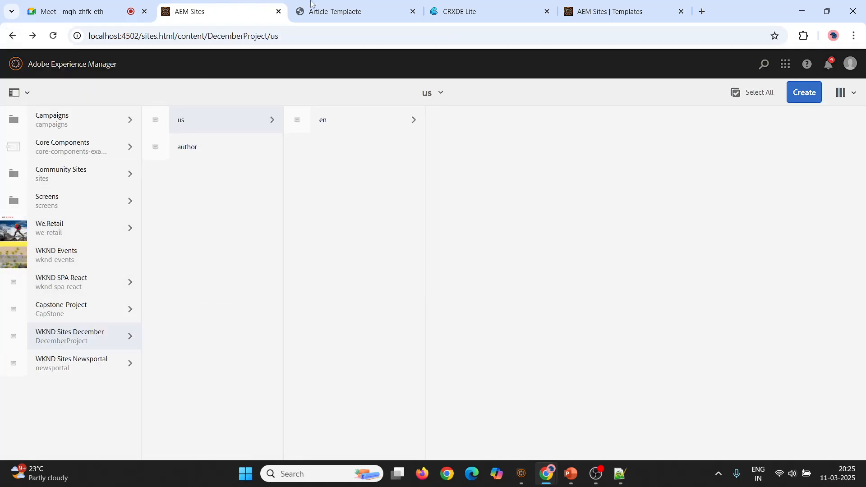
left_click(311, 3)
left_click(460, 12)
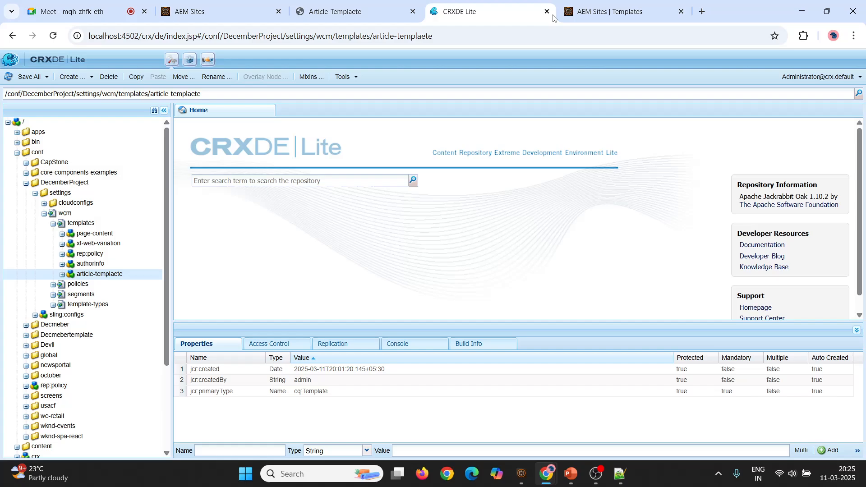
Look into cloudconfigs under DecemberProject's settings, then collapse the DecemberProject branch.
left_click(44, 215)
left_click(44, 204)
left_click(37, 203)
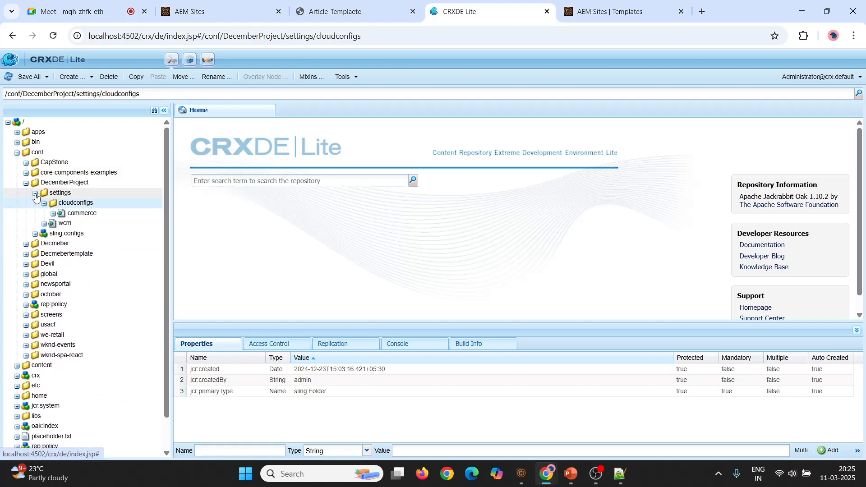
left_click(35, 194)
left_click(26, 183)
Examine the Decmeber configuration under conf, down to cfm under settings/dam, then collapse the branch.
left_click(26, 194)
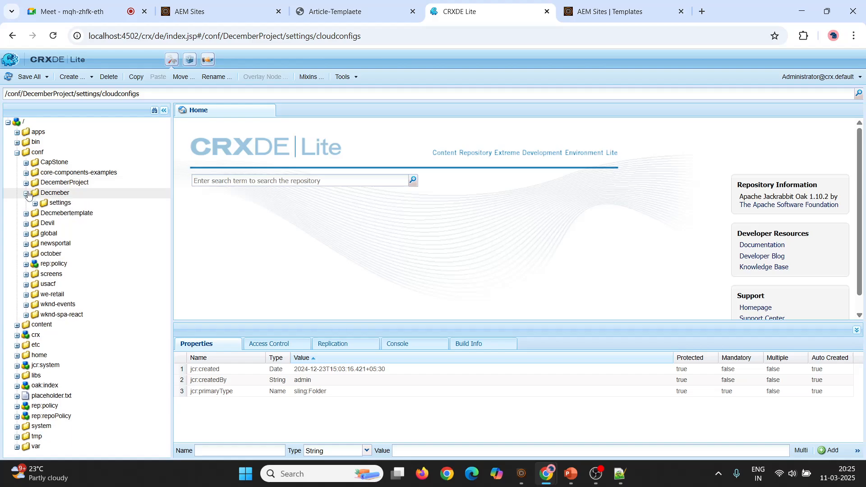
left_click(35, 204)
left_click(44, 215)
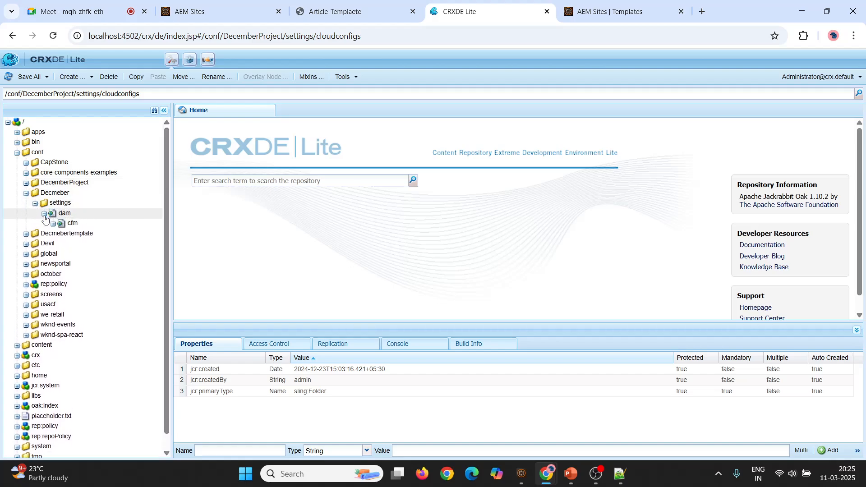
left_click(53, 224)
left_click(43, 215)
left_click(34, 204)
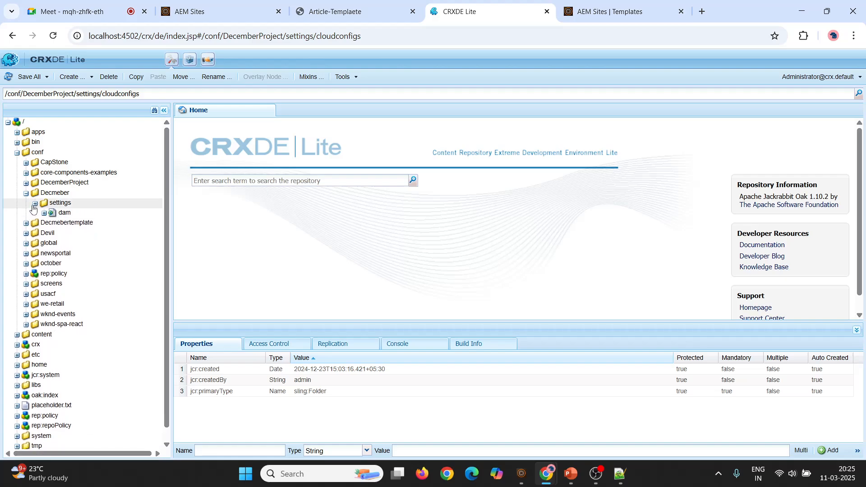
left_click(26, 193)
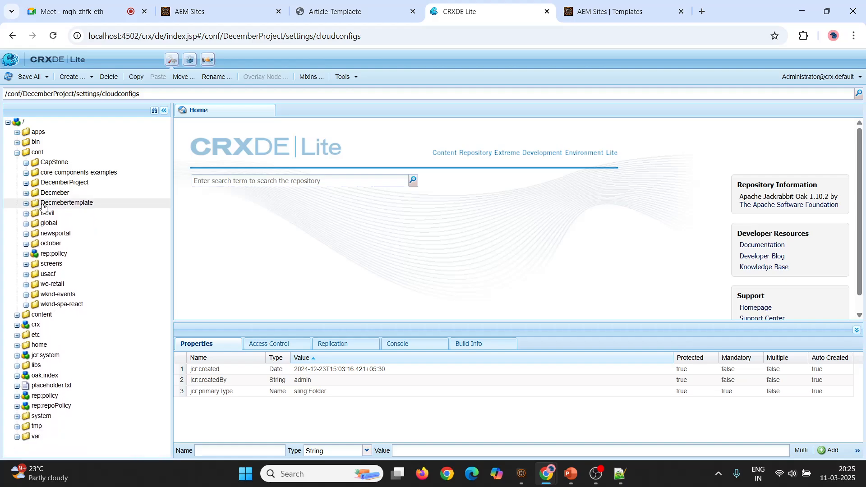
Examine the template-types and templates nodes under Decmebertemplate/settings/wcm, including the template-types jcr:content, then collapse the branch.
left_click(26, 203)
left_click(35, 213)
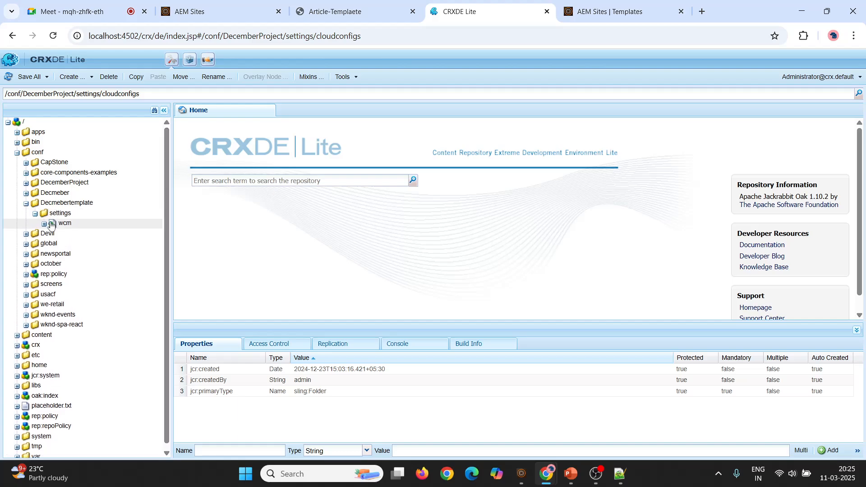
double_click(65, 223)
double_click(84, 255)
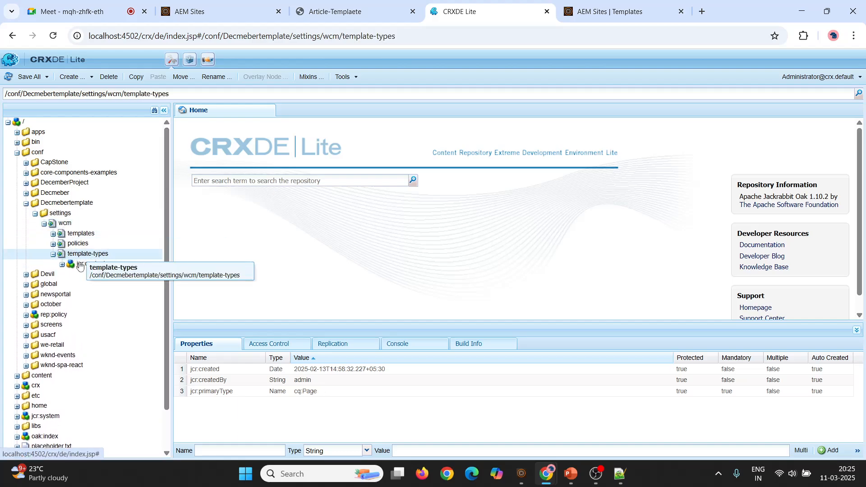
left_click(82, 265)
left_click(53, 254)
left_click(53, 234)
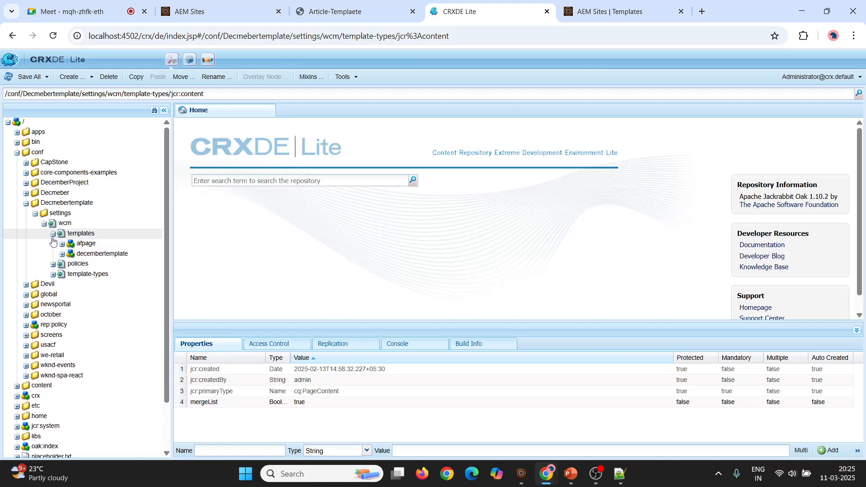
left_click(53, 234)
left_click(44, 224)
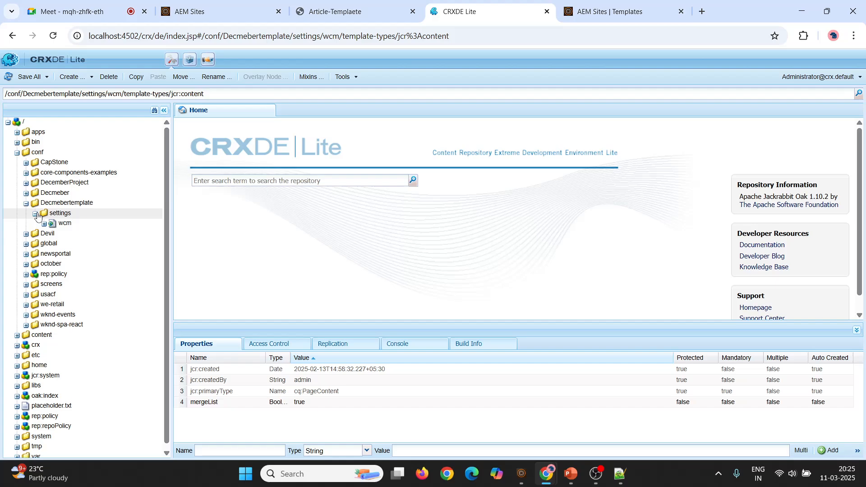
left_click(35, 213)
left_click(26, 204)
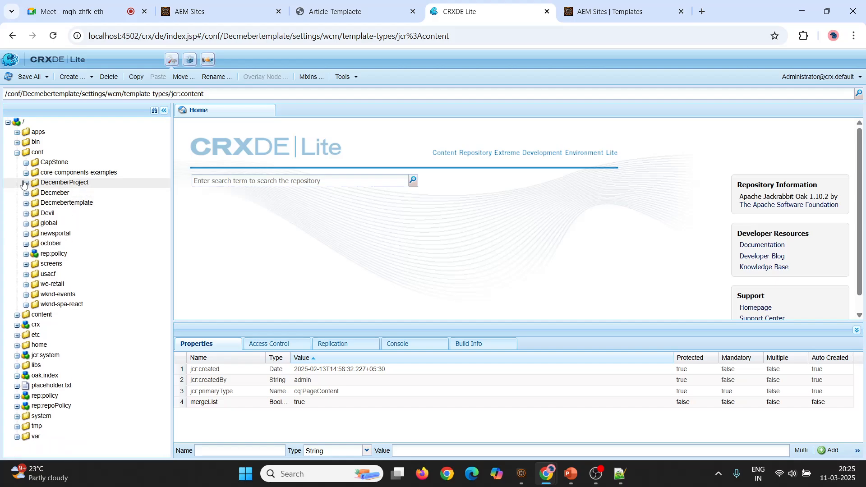
Open DecemberProject/settings/wcm/template-types in the repository tree and show the nodes of the article-page template type.
left_click(26, 183)
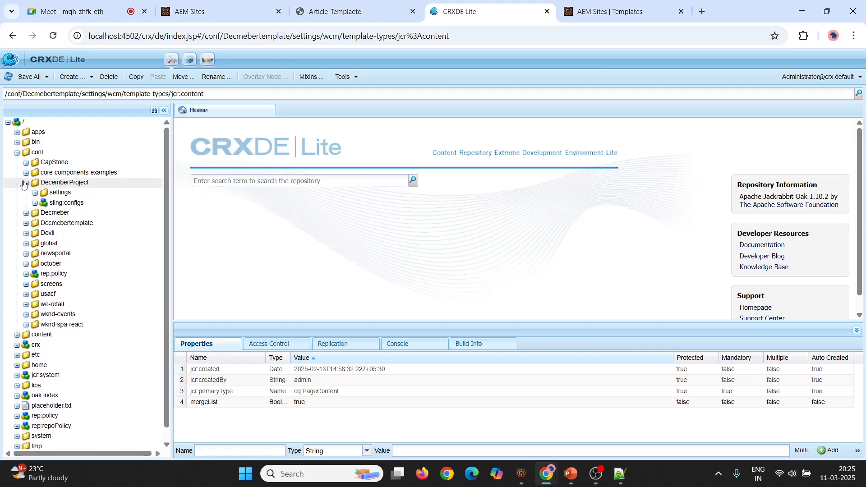
left_click(36, 203)
left_click(35, 204)
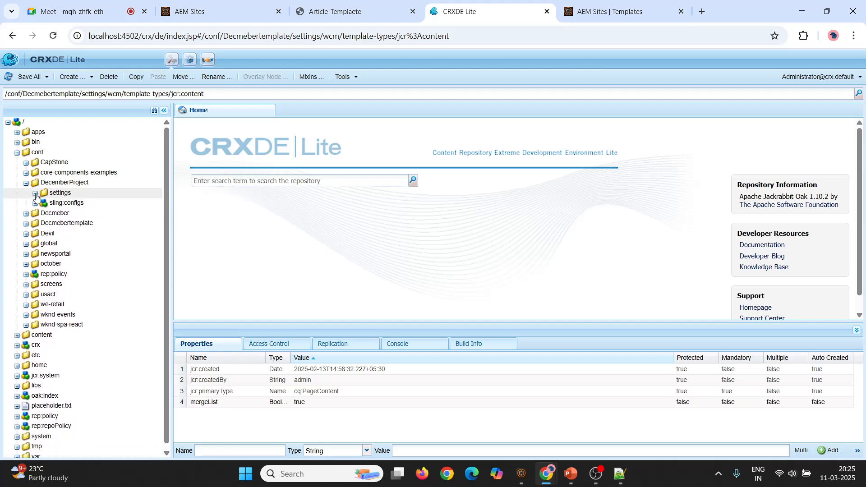
left_click(35, 193)
left_click(44, 203)
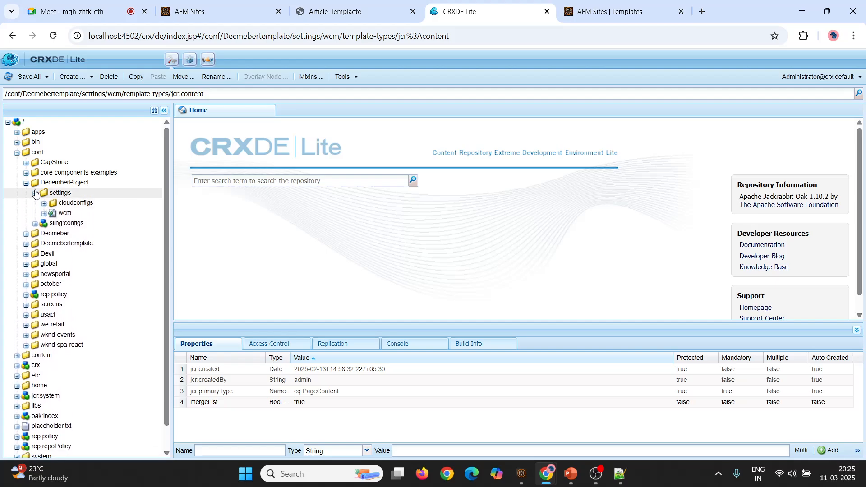
left_click(44, 213)
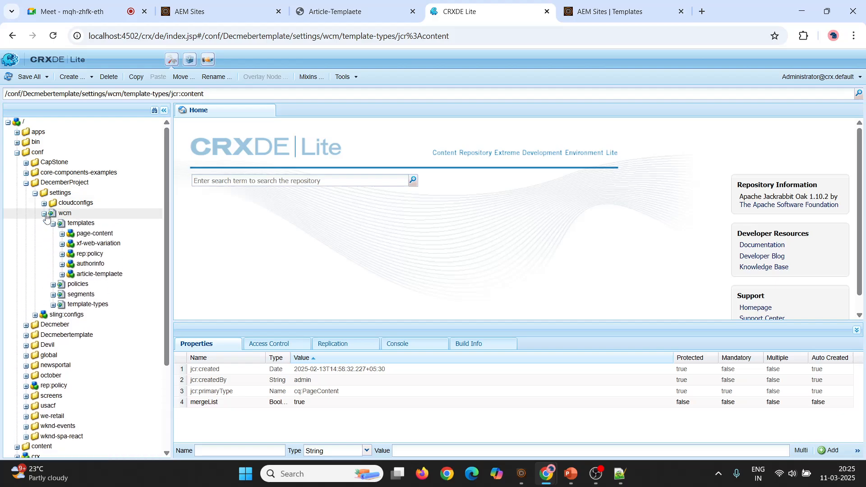
left_click(53, 223)
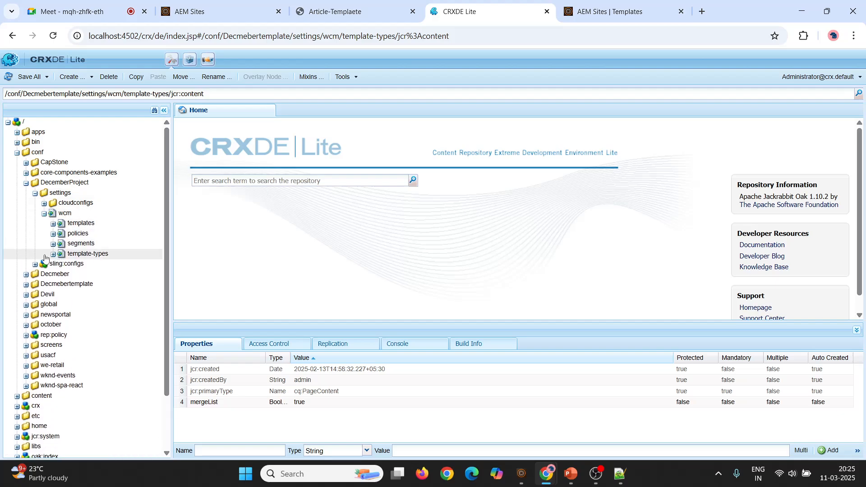
left_click(53, 254)
double_click(92, 295)
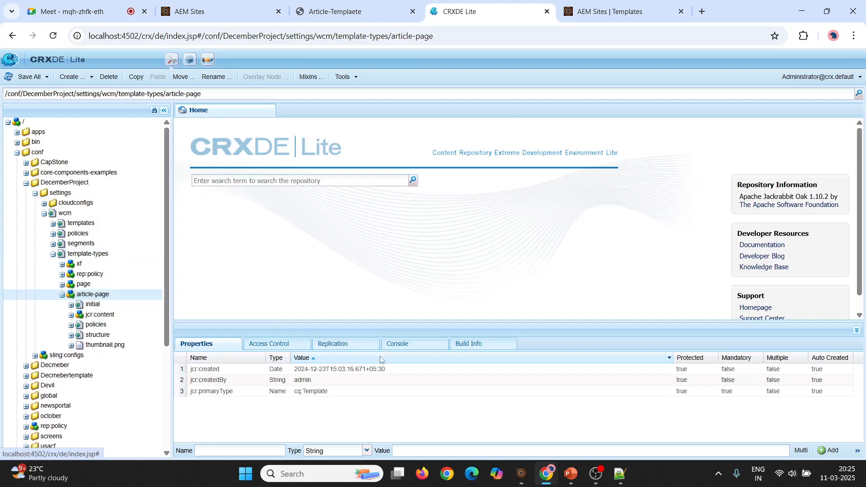
Inspect the sling:resourceType and cq:template properties on jcr:content under article-page's initial node, leaving the values unchanged.
double_click(106, 305)
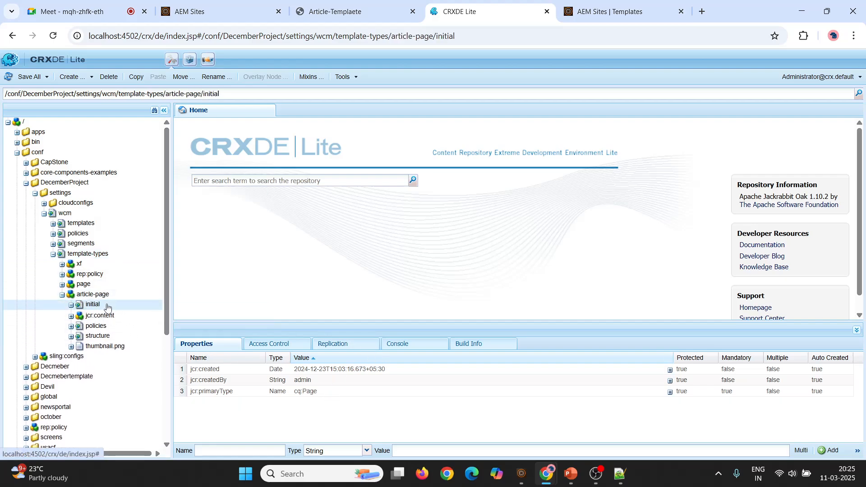
double_click(109, 315)
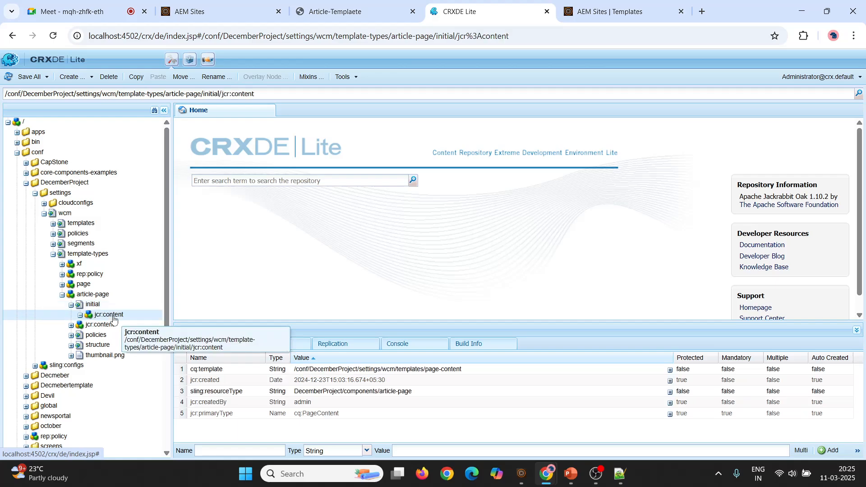
left_click(431, 395)
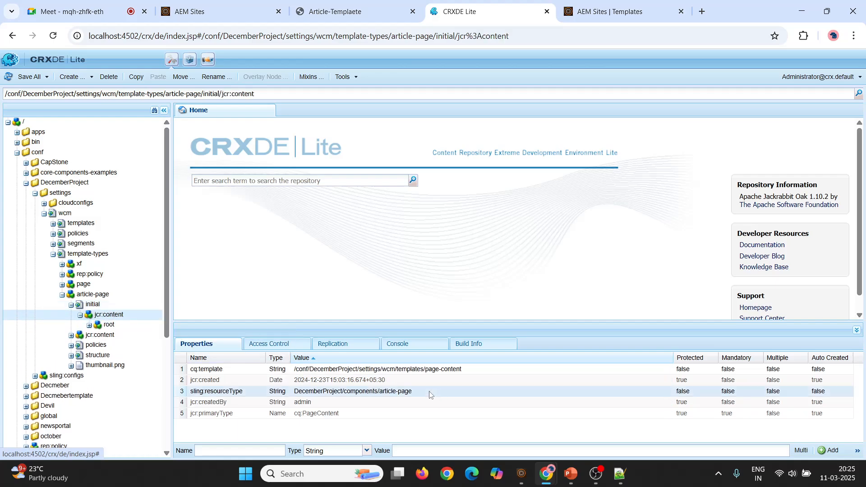
double_click(385, 391)
left_click(292, 390)
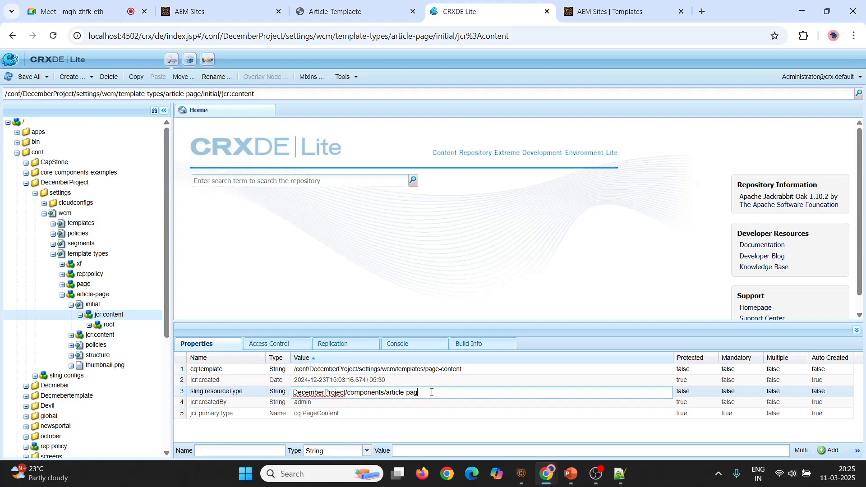
left_click(395, 286)
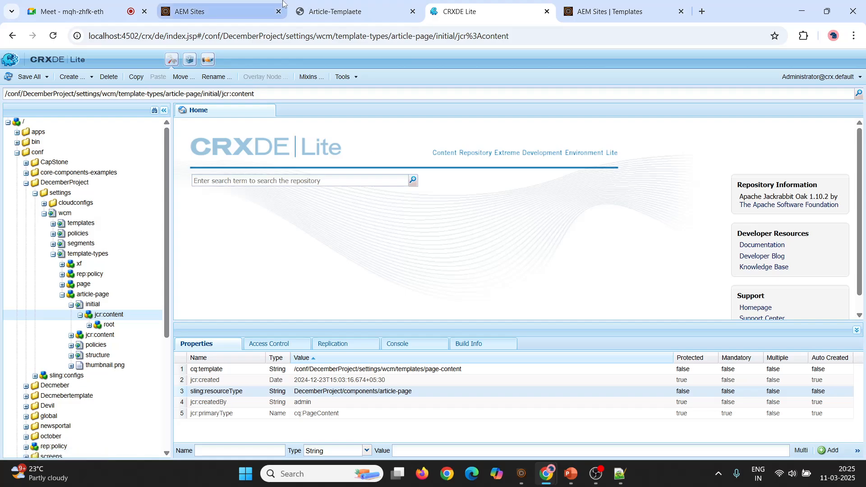
mouse_move(283, 4)
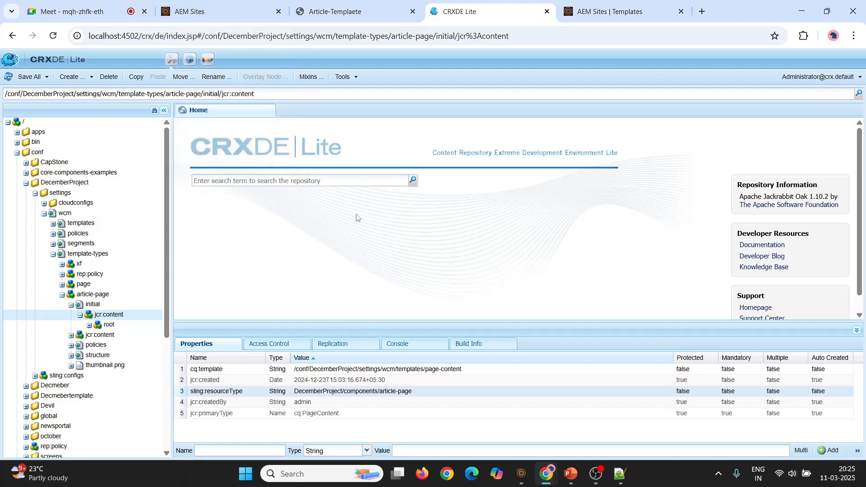
left_click(255, 369)
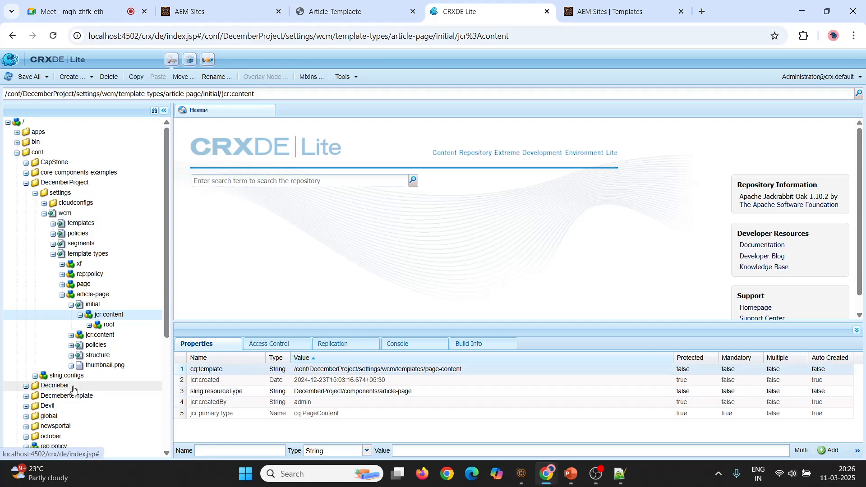
List DecemberProject's templates and check the article-page template type's own jcr:content properties, closing its initial node.
left_click(80, 315)
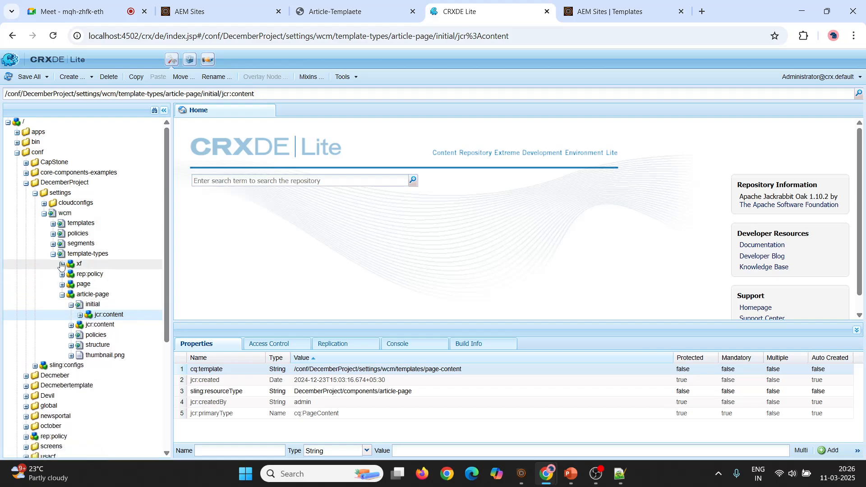
left_click(54, 223)
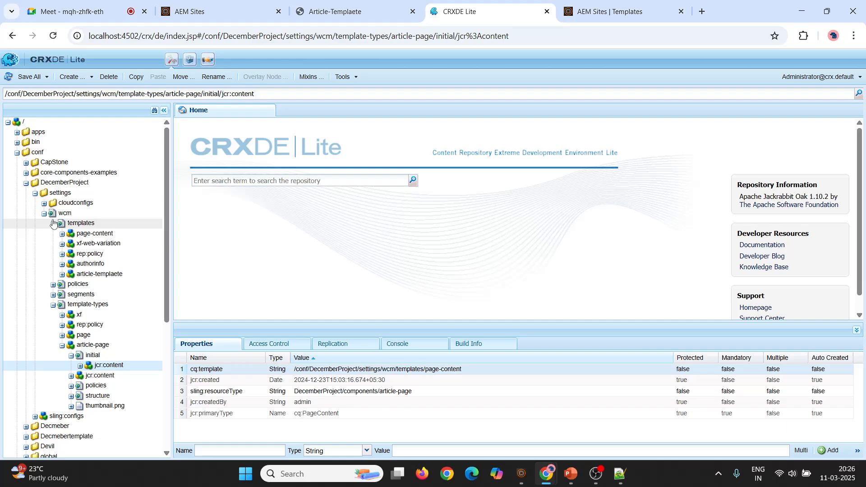
left_click(81, 366)
left_click(97, 386)
left_click(90, 376)
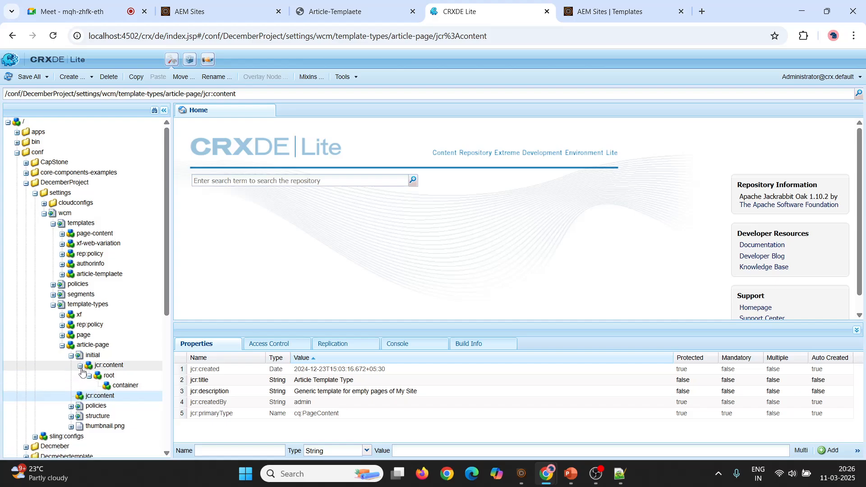
left_click(70, 355)
left_click(63, 346)
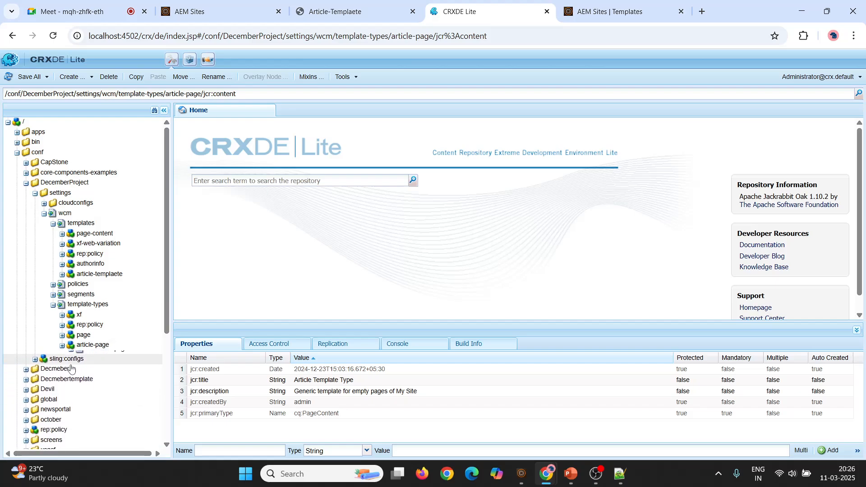
left_click(63, 346)
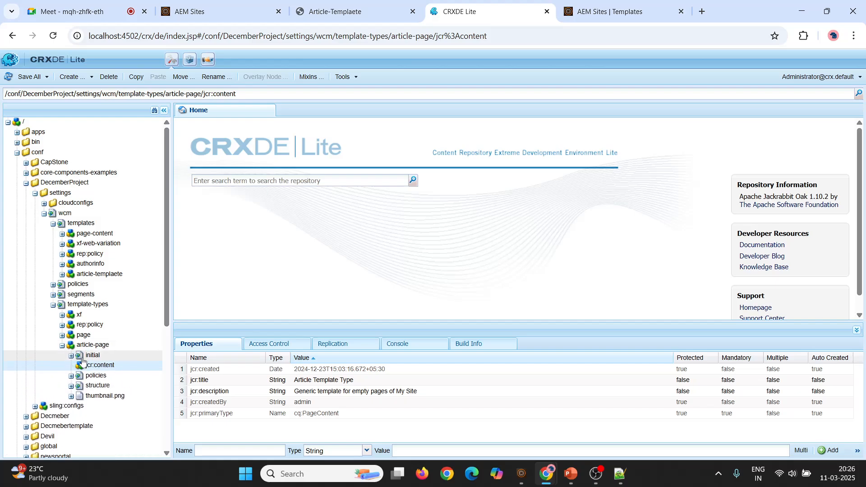
Examine the jcr:content children under the article-page template type's structure, then collapse article-page.
left_click(71, 386)
left_click(80, 397)
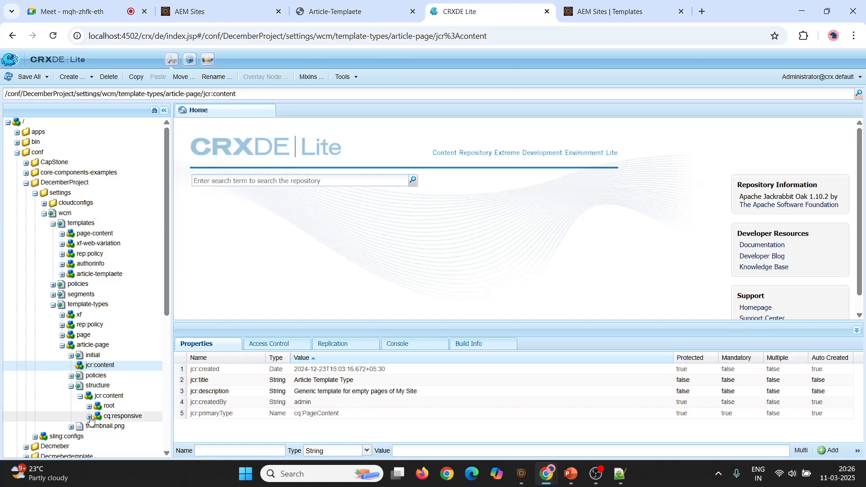
left_click(80, 396)
left_click(71, 386)
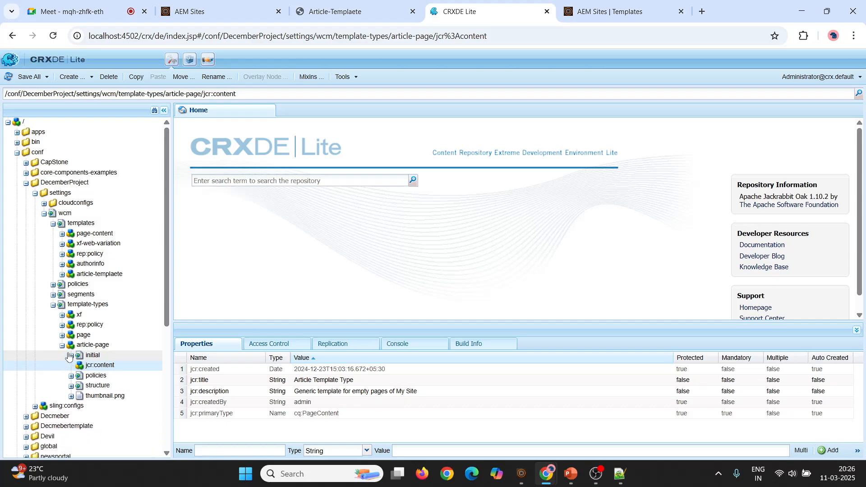
left_click(62, 346)
Inspect the article-templaete template's initial node down to root under jcr:content, then collapse initial.
double_click(85, 274)
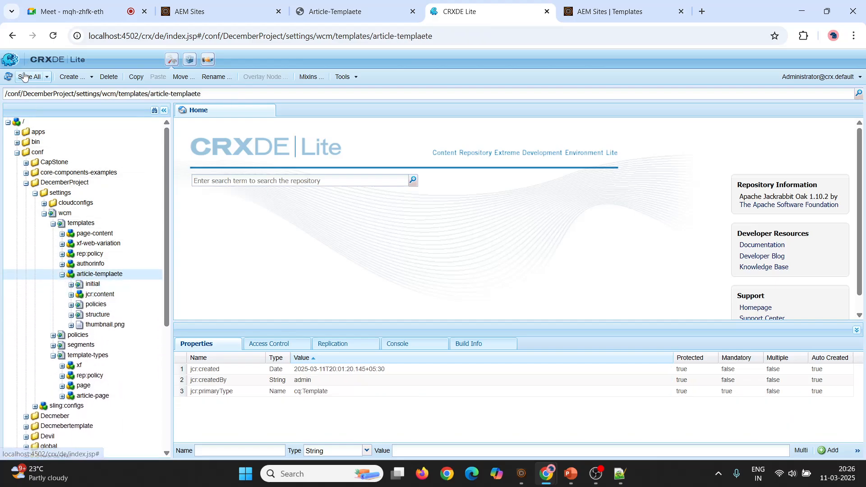
double_click(95, 284)
double_click(108, 294)
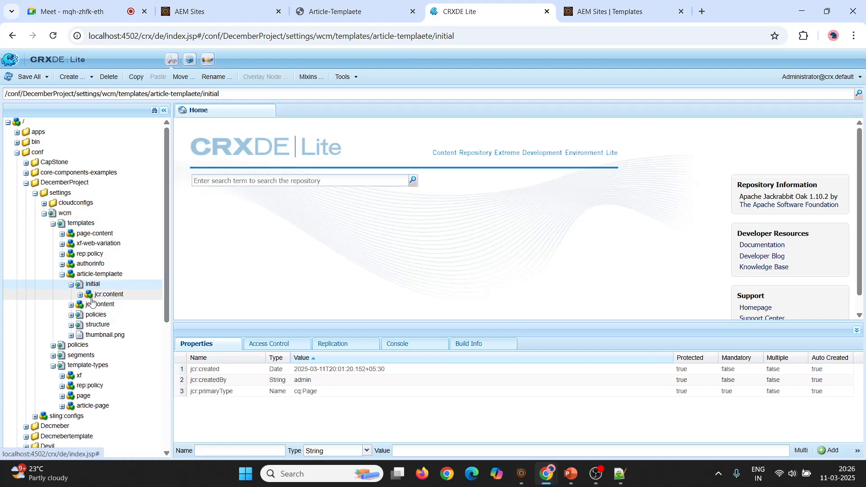
left_click(107, 304)
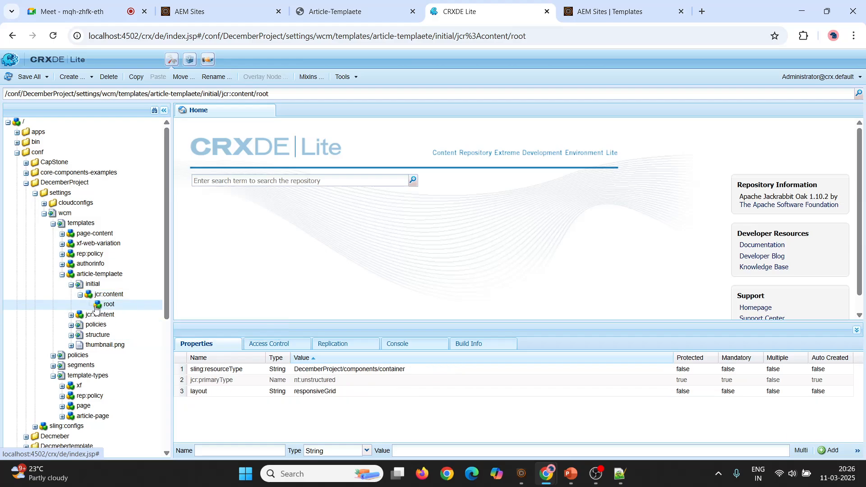
left_click(79, 295)
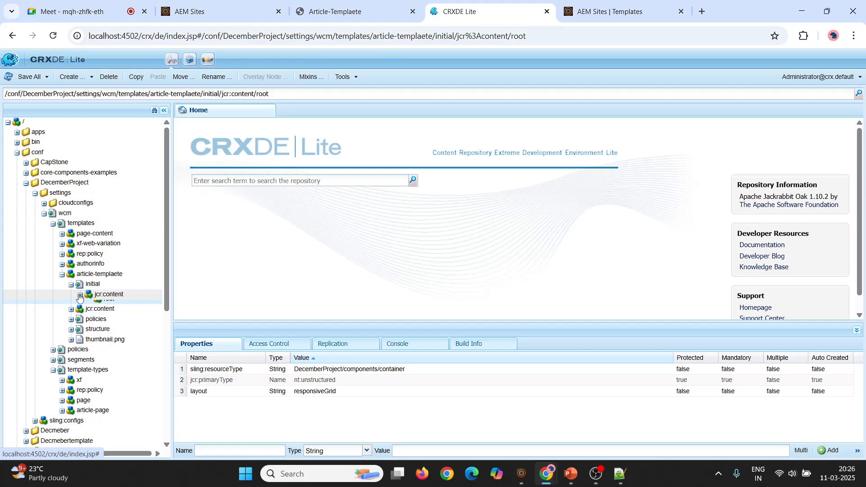
left_click(71, 285)
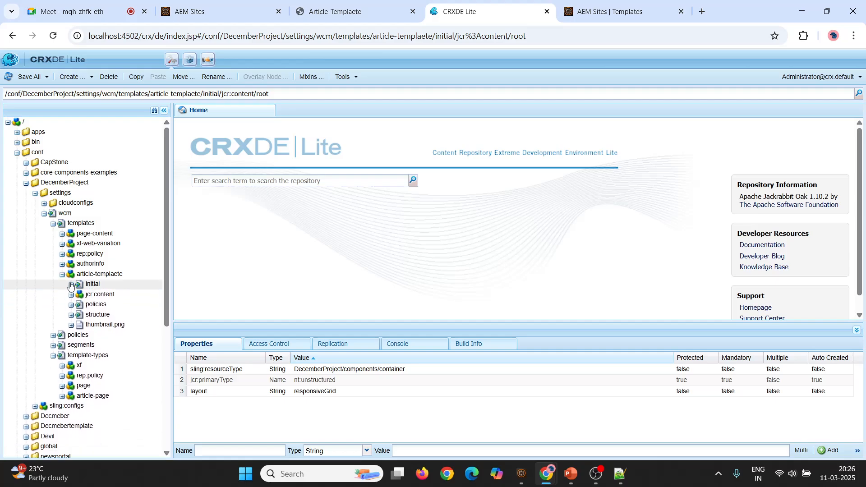
Examine the article-templaete template's structure node down to the children of root under jcr:content.
left_click(71, 316)
left_click(80, 326)
left_click(89, 336)
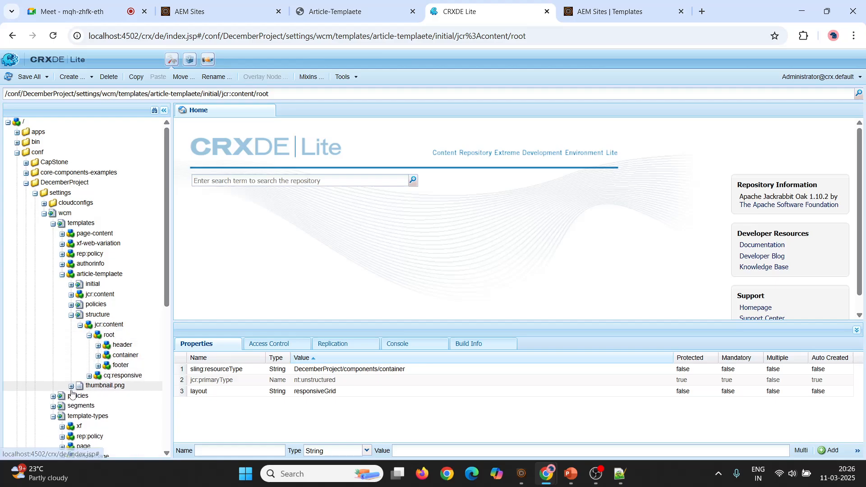
left_click(89, 335)
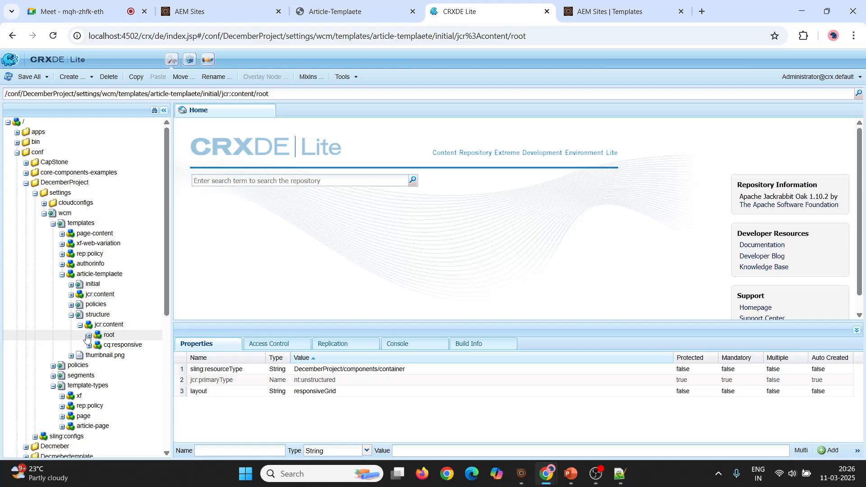
left_click(89, 336)
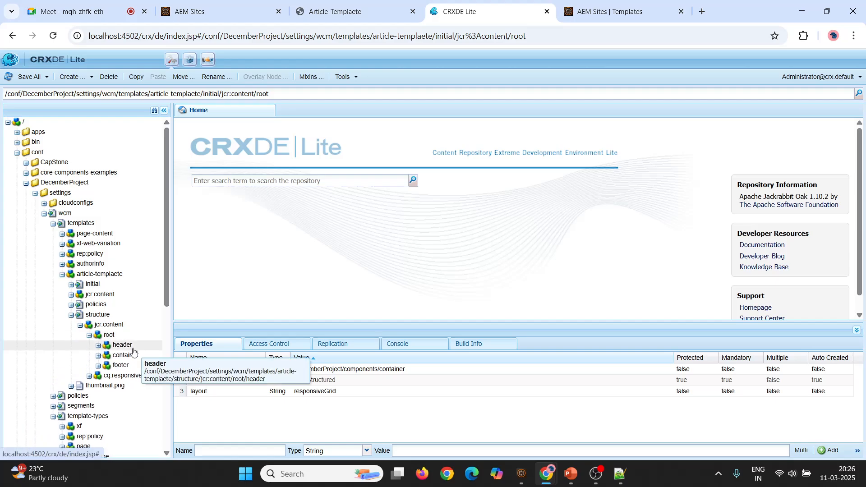
Check the structure node's properties and the sling:resourceType and cq:template on its jcr:content, leaving the values unchanged.
left_click(98, 315)
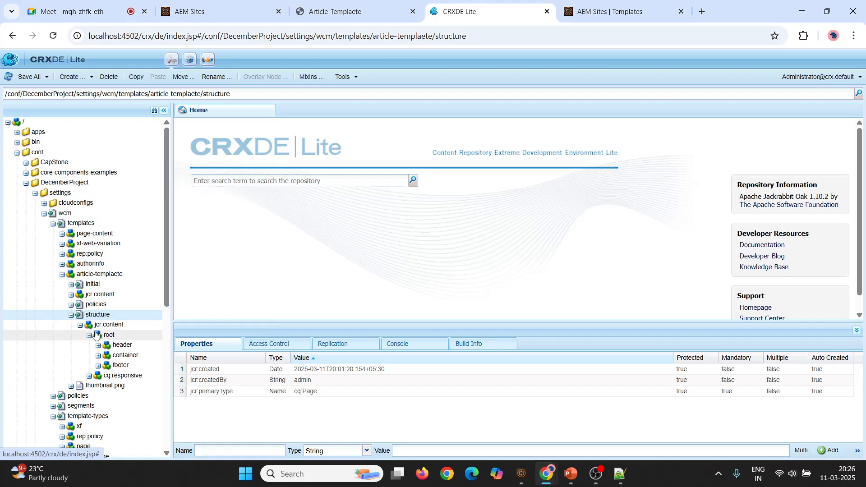
left_click(108, 325)
left_click(417, 404)
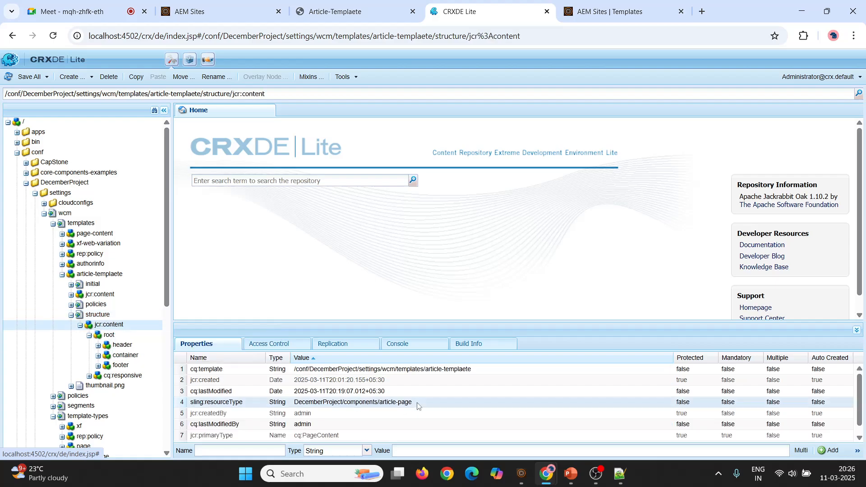
left_click(417, 404)
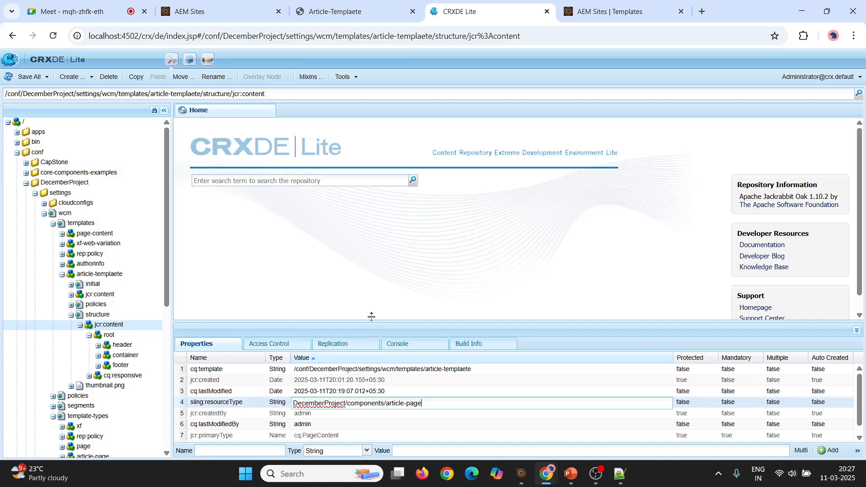
left_click(373, 290)
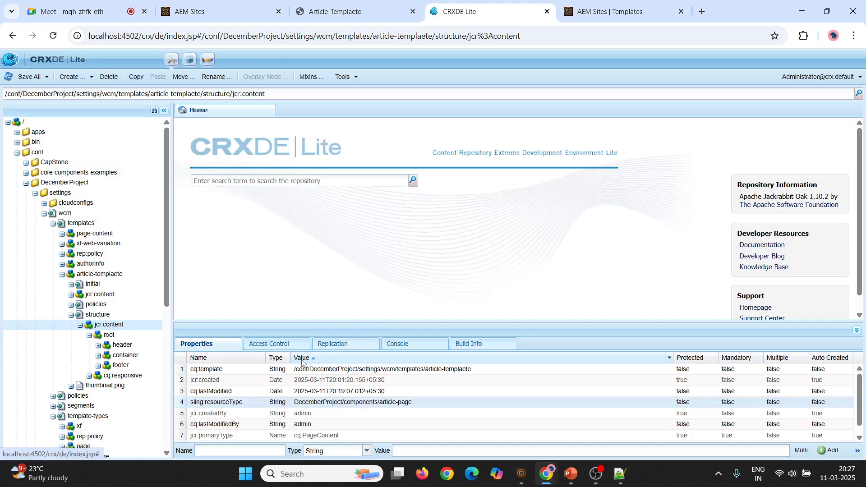
left_click(320, 370)
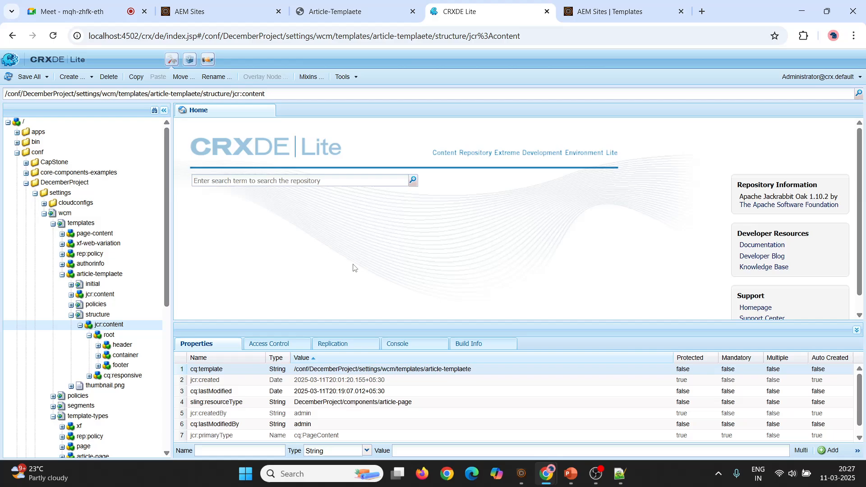
Copy the repository path of the article-templaete node under DecemberProject's templates.
left_click(53, 224)
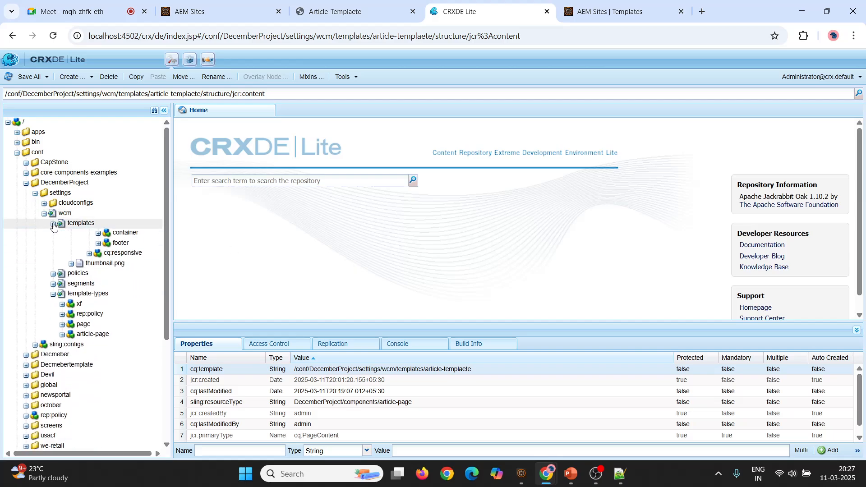
left_click(43, 214)
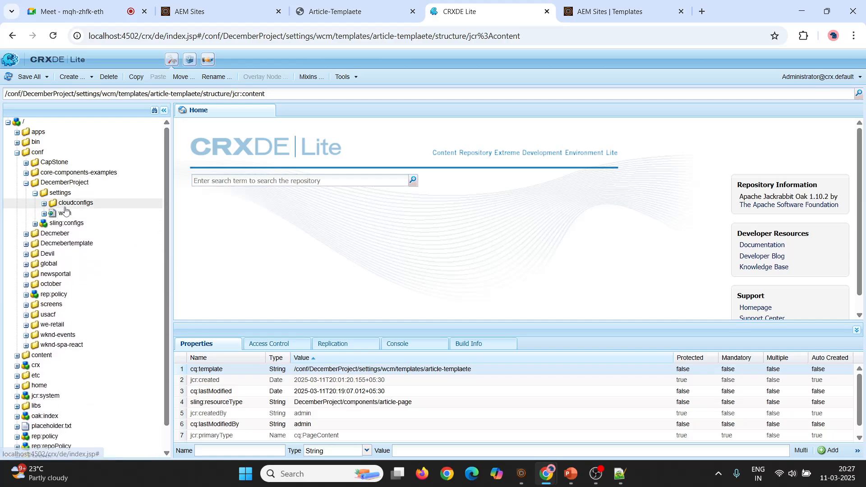
left_click(43, 215)
left_click(53, 224)
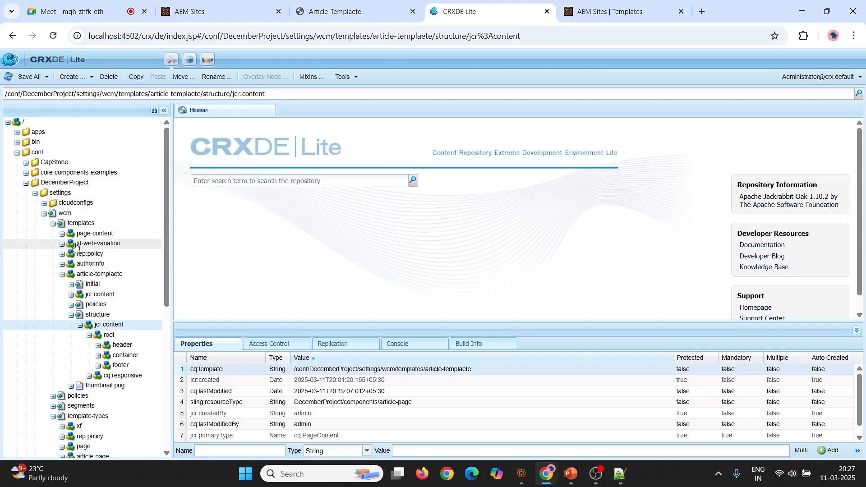
left_click(84, 276)
left_click(210, 92)
key("ctrl+c")
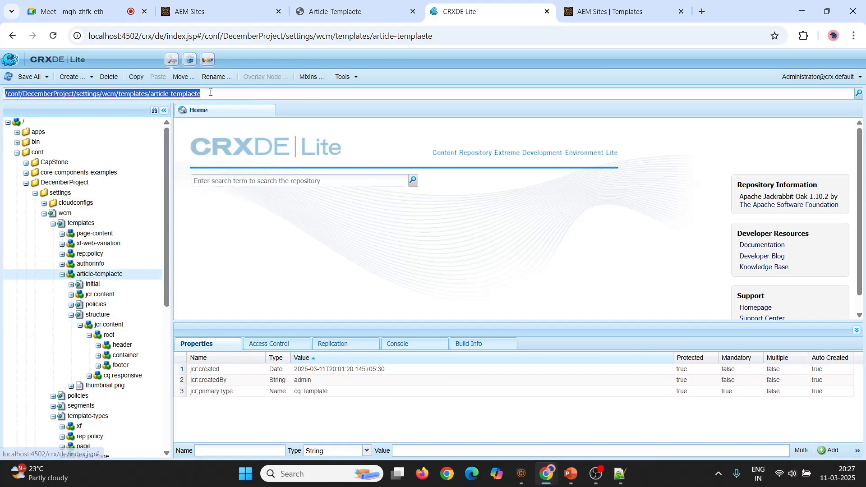
Switch to the AEM Sites console, check which templates page creation offers under us/en, and cancel the wizard.
left_click(356, 10)
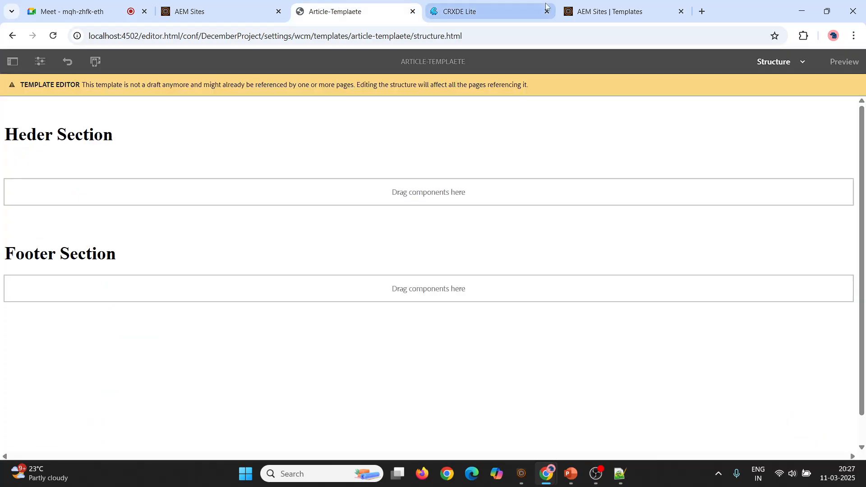
left_click(589, 6)
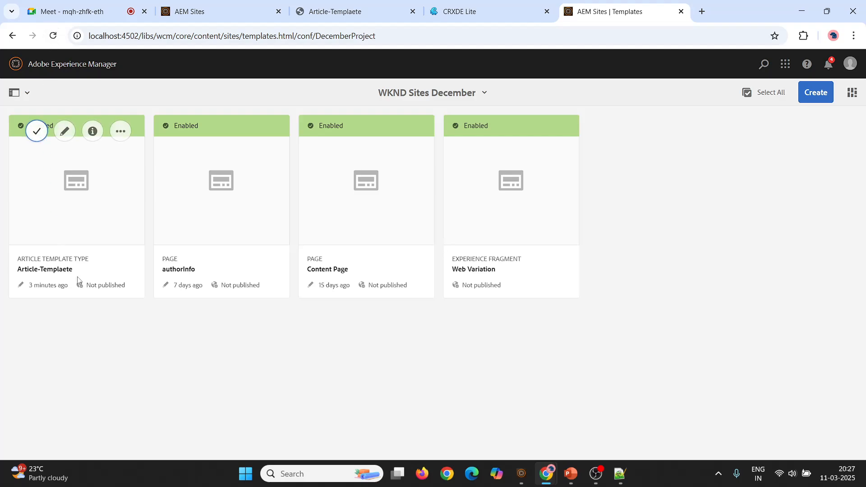
left_click(481, 5)
left_click(377, 4)
left_click(239, 4)
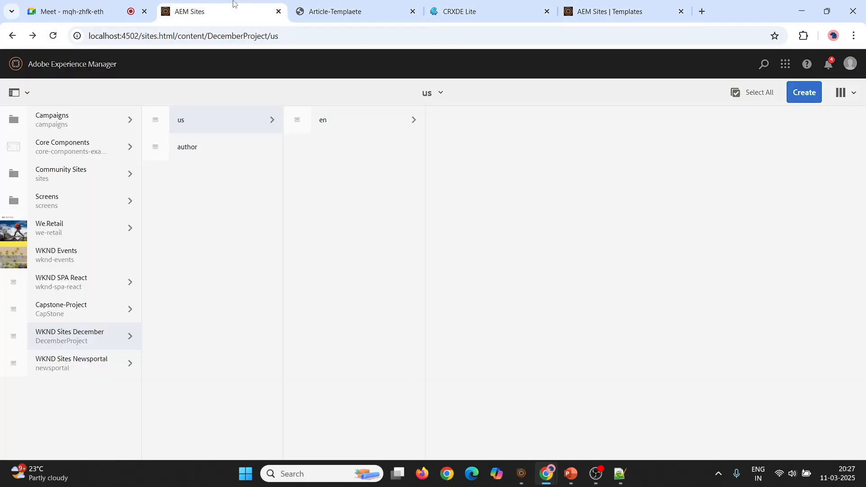
left_click(53, 43)
left_click(411, 121)
left_click(804, 100)
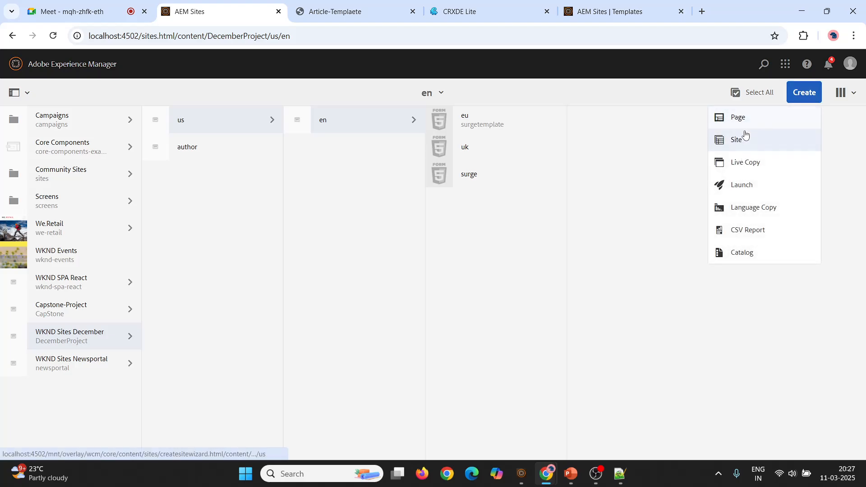
left_click(729, 118)
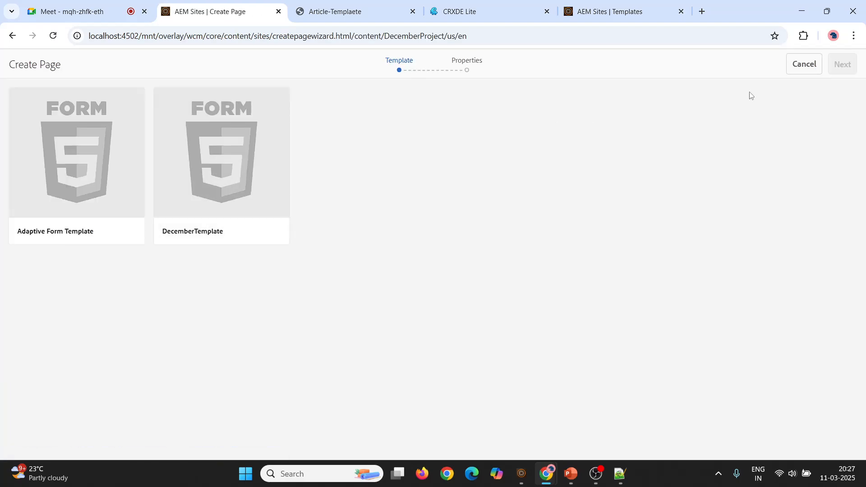
left_click(806, 66)
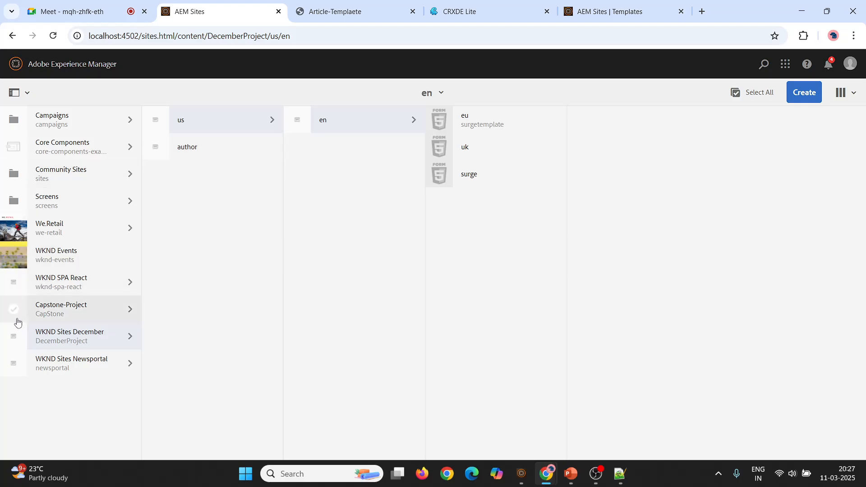
Add /conf/DecemberProject/settings/wcm/templates/article-templaete to the allowed templates of WKND Sites December and save the page properties.
left_click(13, 336)
left_click(136, 65)
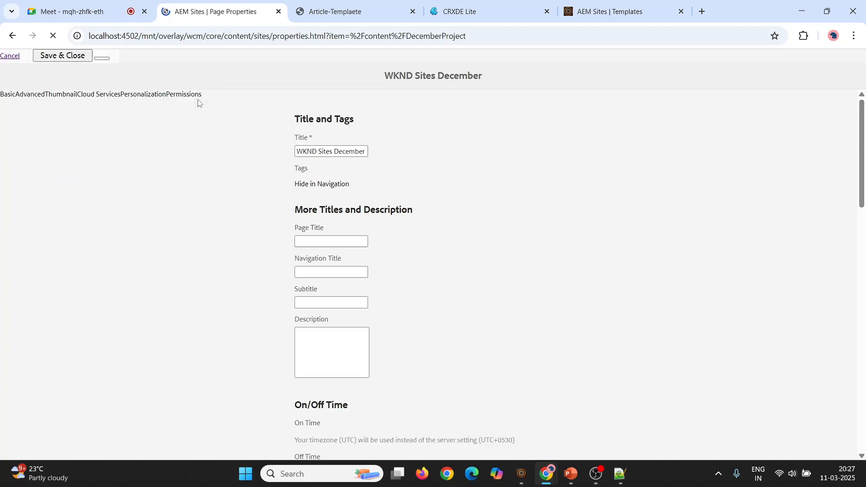
left_click(57, 121)
scroll(350, 203, "down", 5)
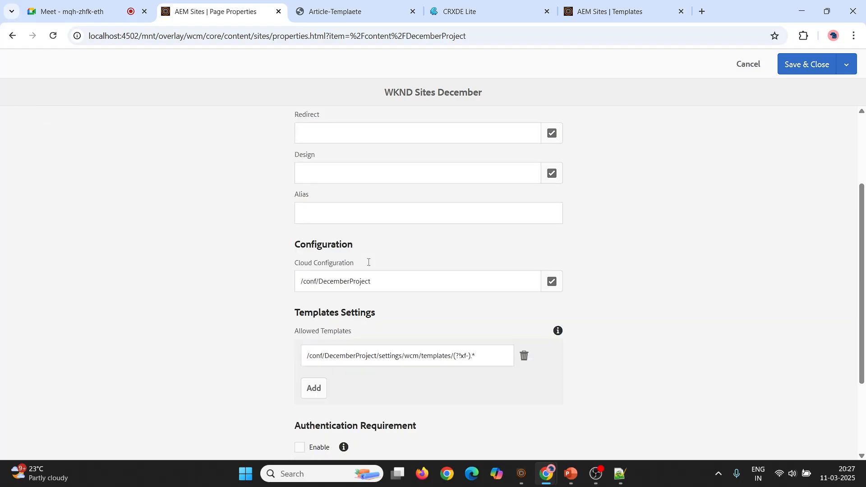
left_click(315, 272)
left_click(342, 261)
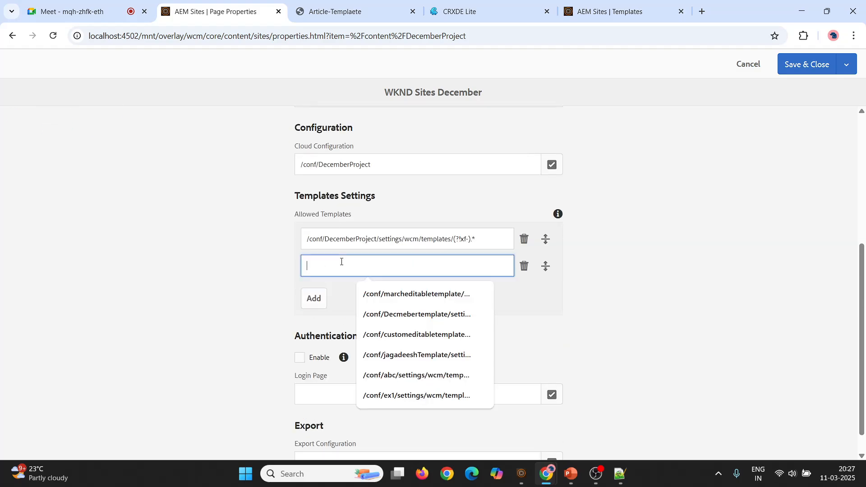
key("ctrl+v")
left_click(798, 73)
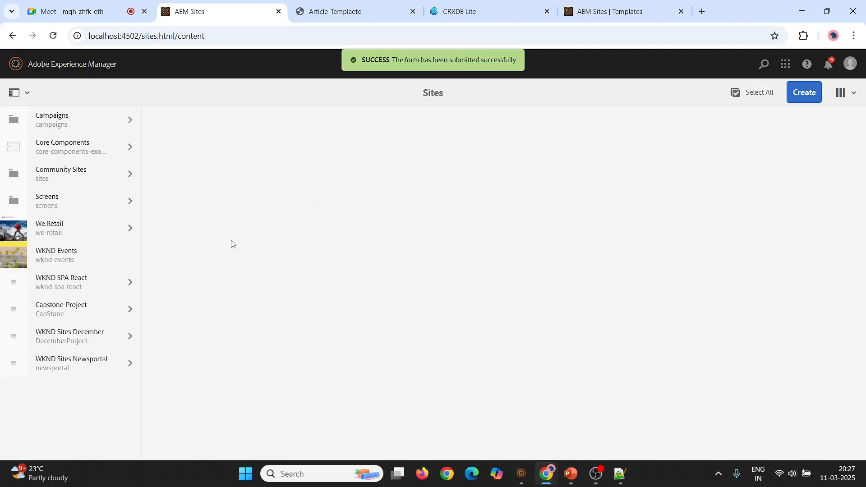
Reload the Sites console and check which templates are offered for a new page directly under WKND Sites December.
left_click(53, 36)
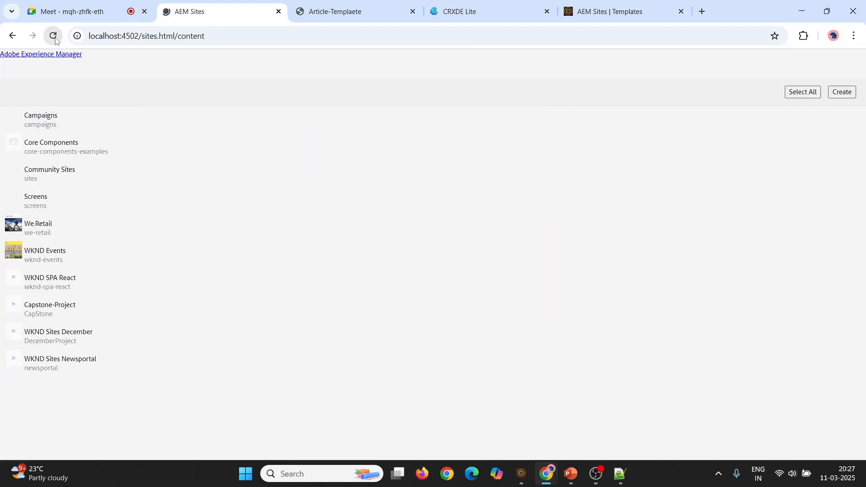
left_click(126, 345)
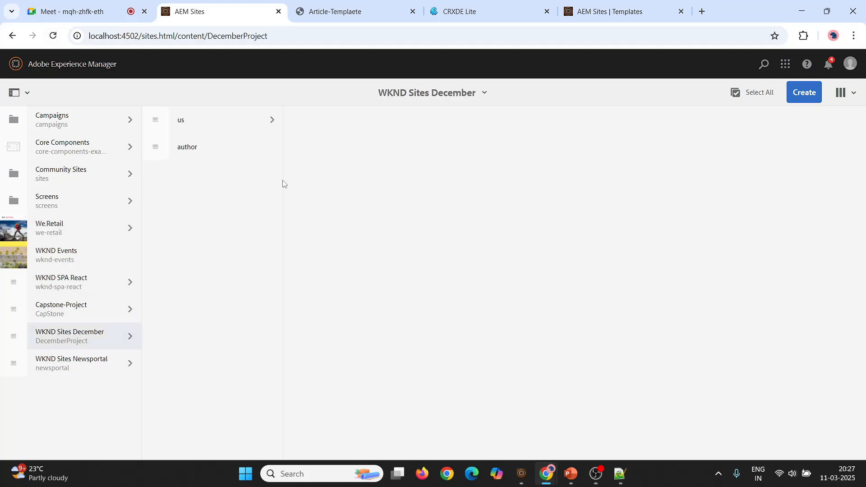
left_click(803, 93)
left_click(779, 117)
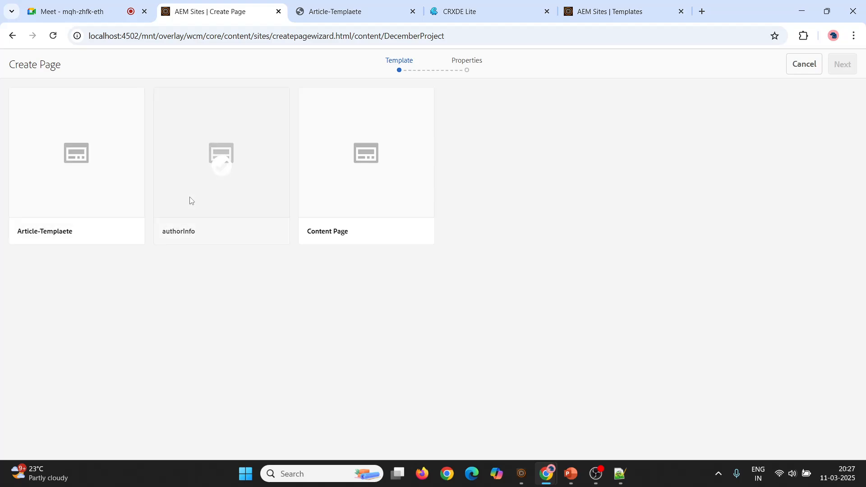
left_click(12, 36)
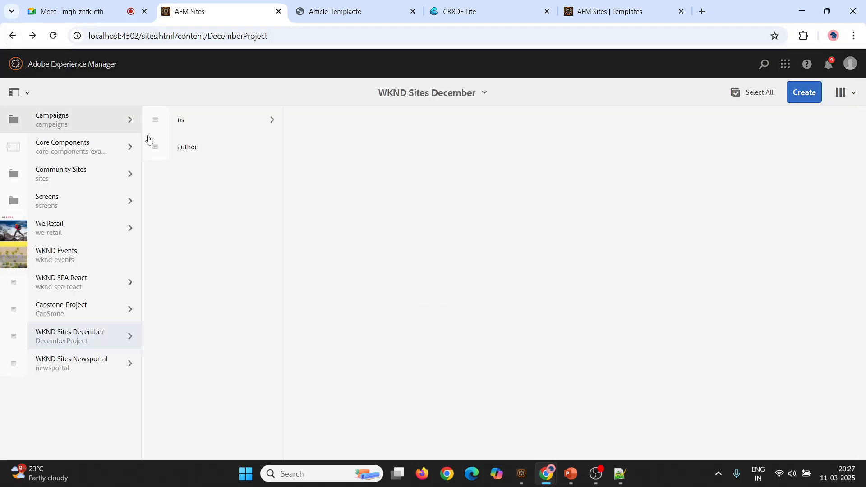
Check the templates offered for a new page under us/en again, then leave the creation wizard.
left_click(272, 120)
left_click(391, 120)
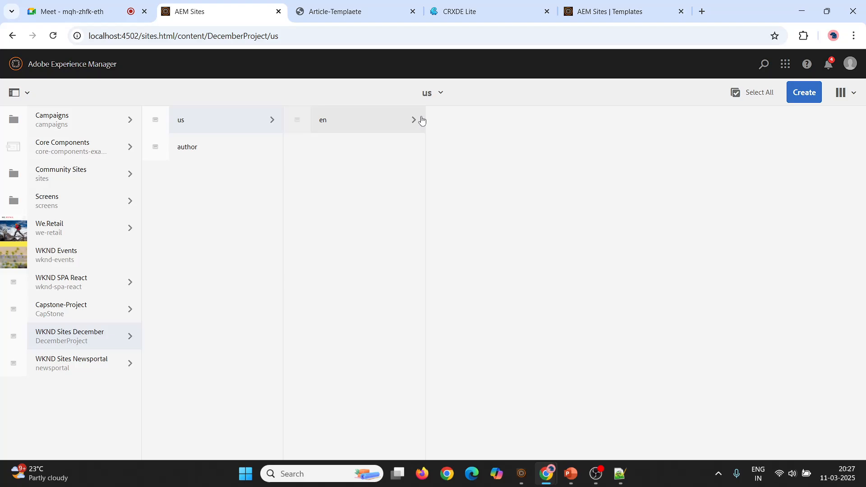
left_click(803, 99)
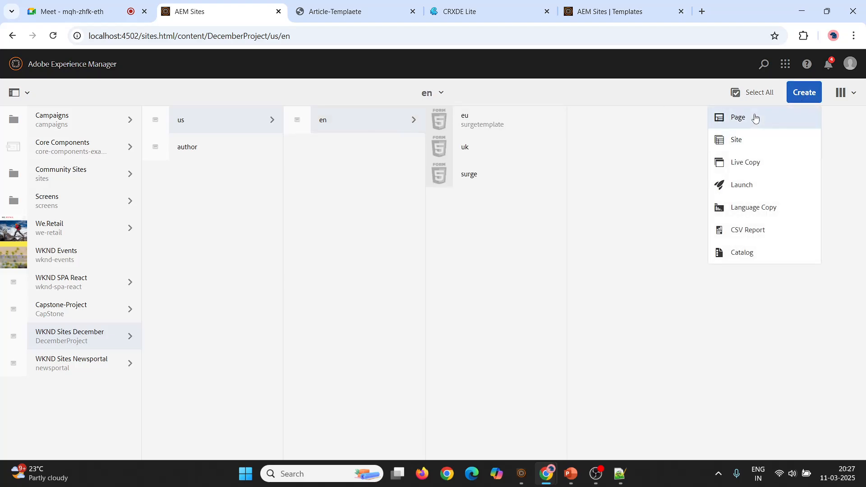
left_click(738, 117)
left_click(11, 38)
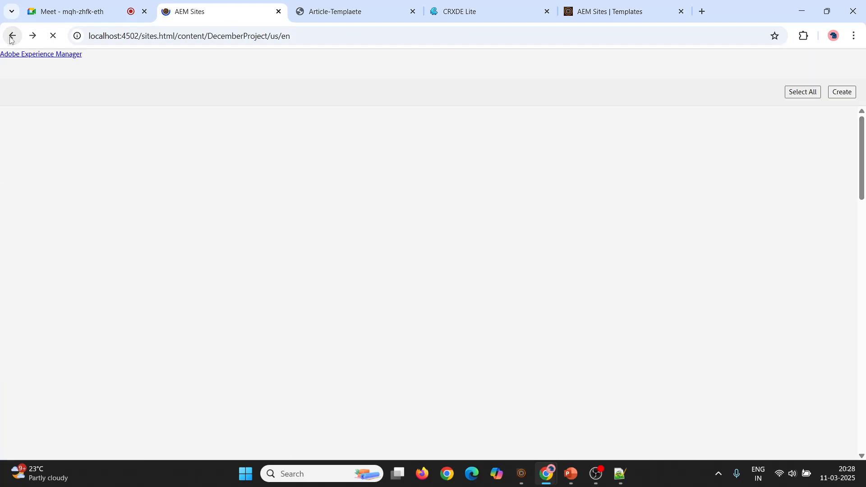
Try to add /conf/DecemberProject/settings/wcm/templates/article-templaete to the allowed templates of the us/en page and save.
left_click(292, 123)
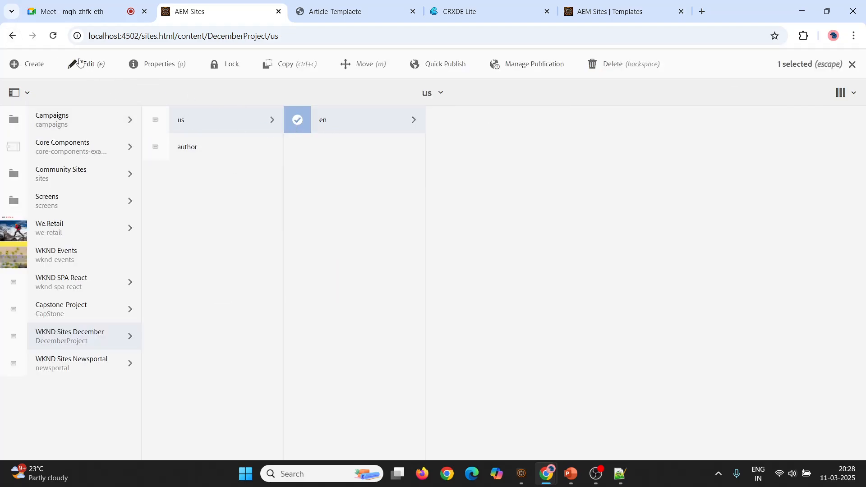
left_click(149, 64)
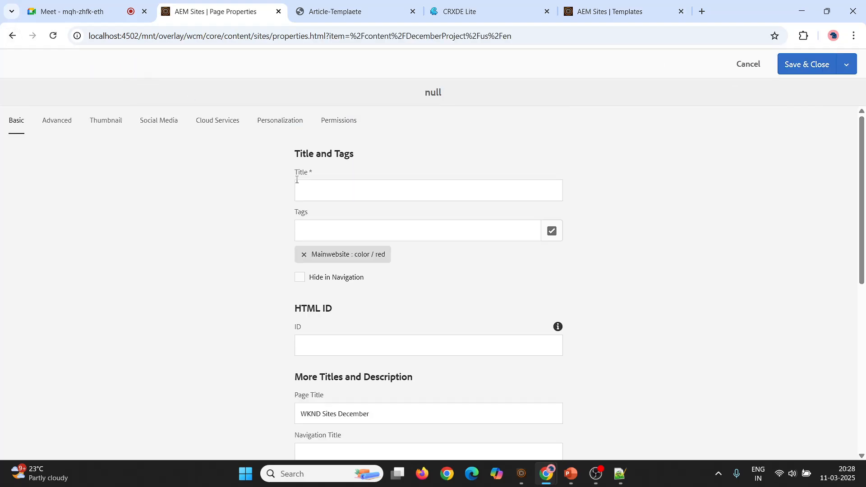
left_click(68, 122)
scroll(273, 208, "down", 5)
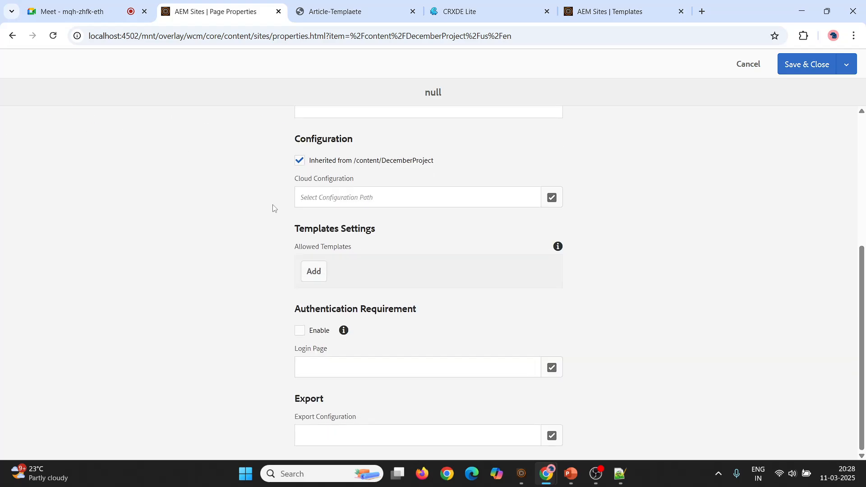
left_click(318, 267)
left_click(340, 271)
key("ctrl+v")
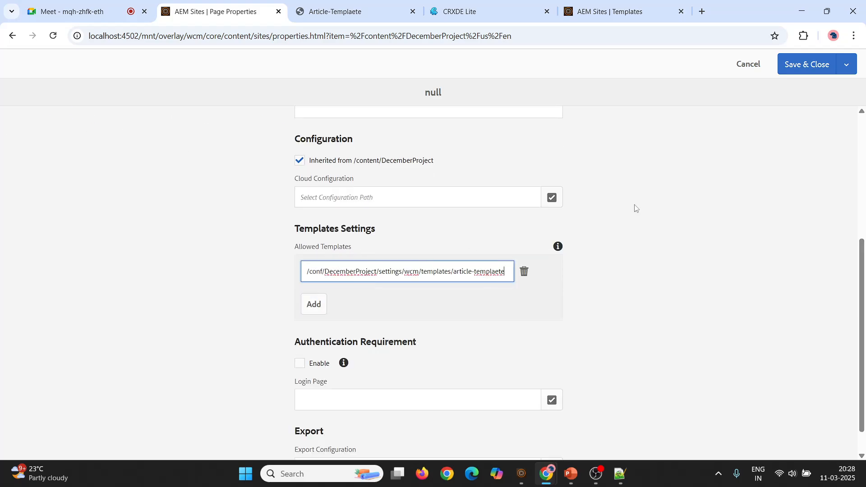
left_click(810, 67)
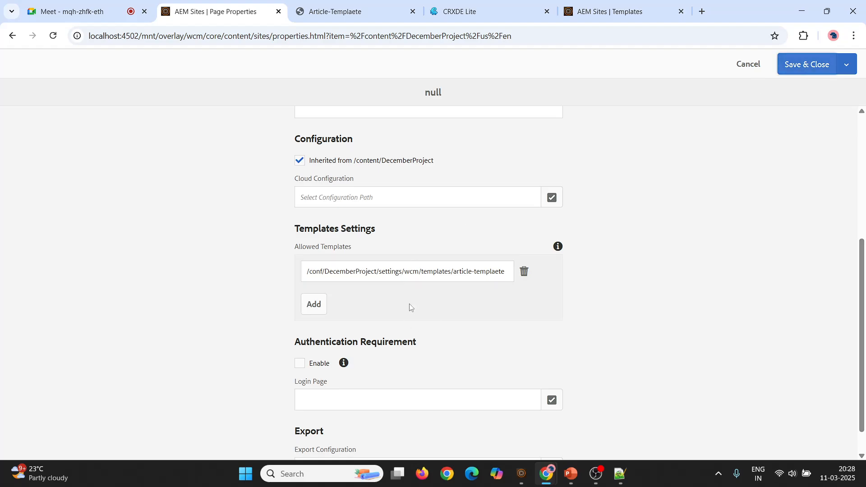
Copy the template path from the en page's allowed templates and close its properties, discarding the unsaved changes.
key("ctrl+a")
left_click(352, 273)
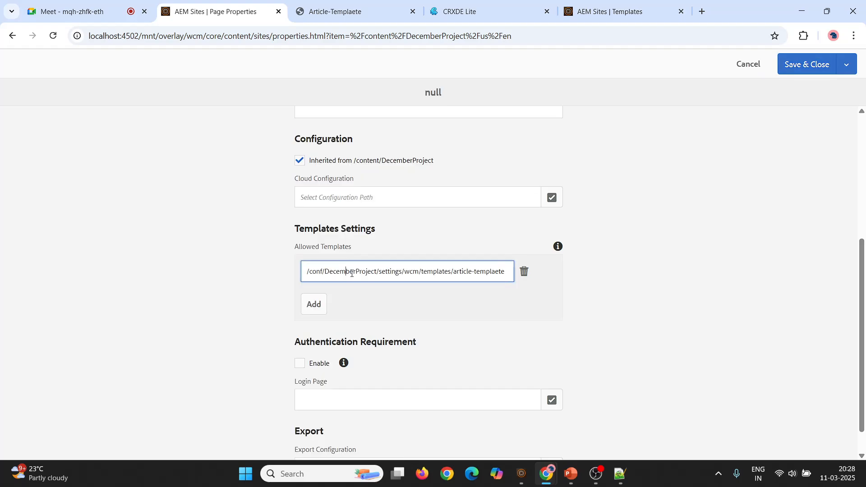
triple_click(374, 275)
key("ctrl+c")
left_click(748, 64)
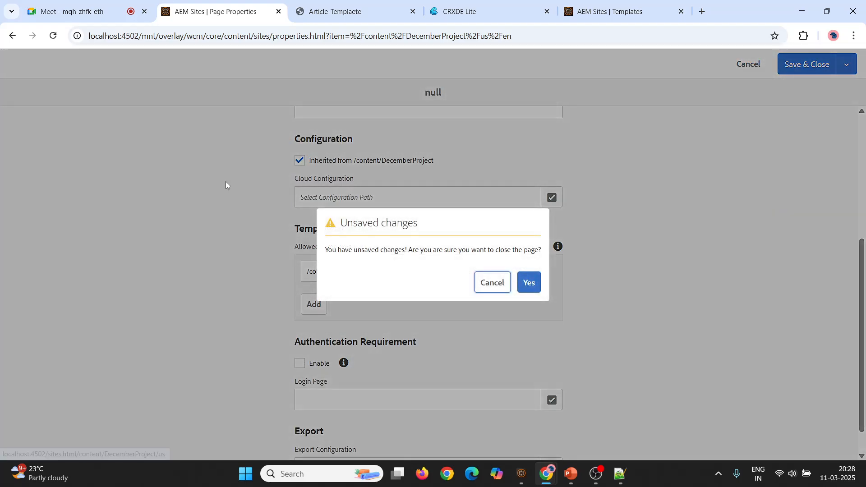
left_click(531, 284)
Open the us page's advanced properties and add /conf/DecemberProject/settings/wcm/templates/article-templaete as another allowed template.
left_click(158, 126)
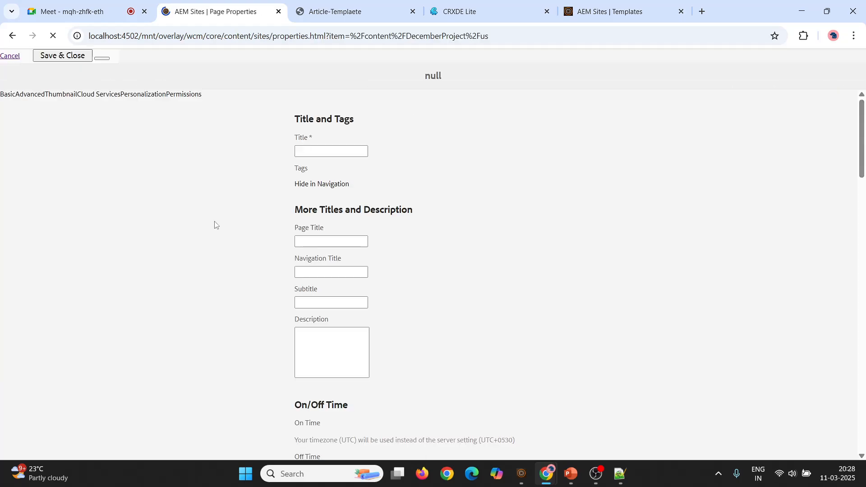
left_click(61, 122)
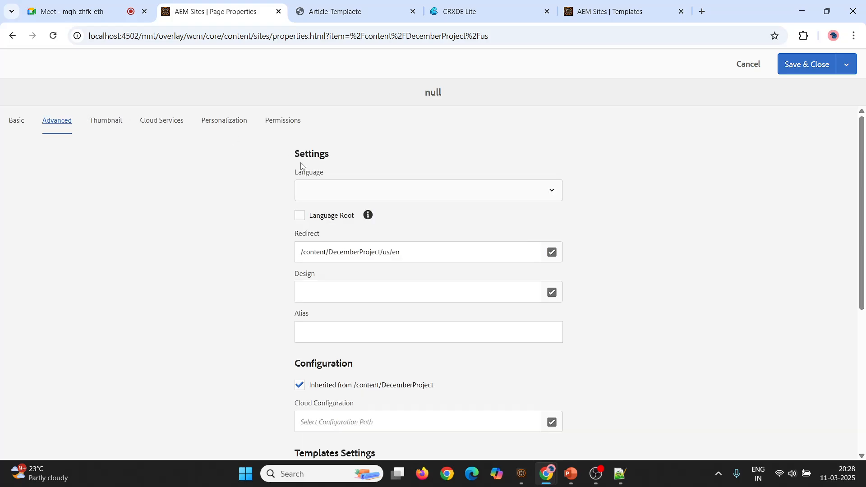
scroll(297, 217, "down", 4)
left_click(312, 352)
left_click(319, 354)
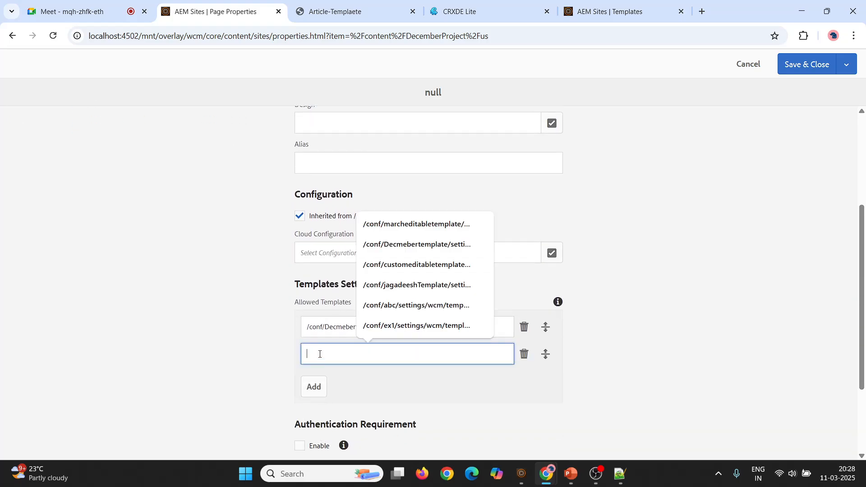
key("ctrl+v")
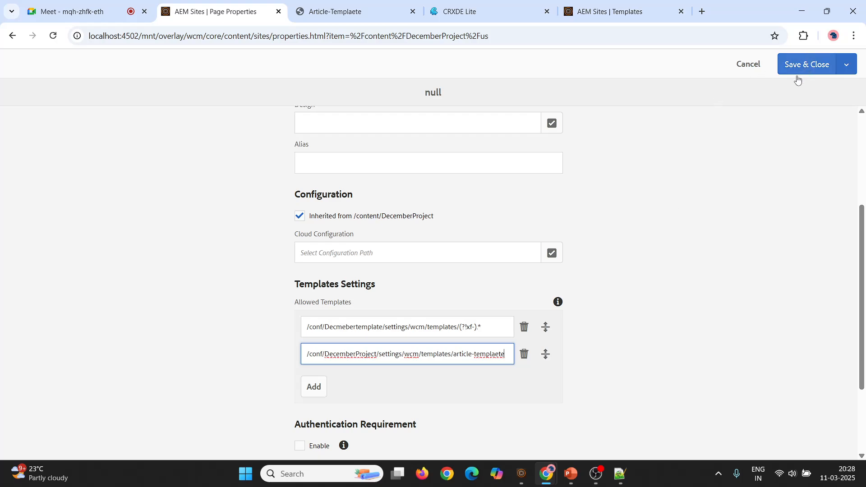
left_click(625, 328)
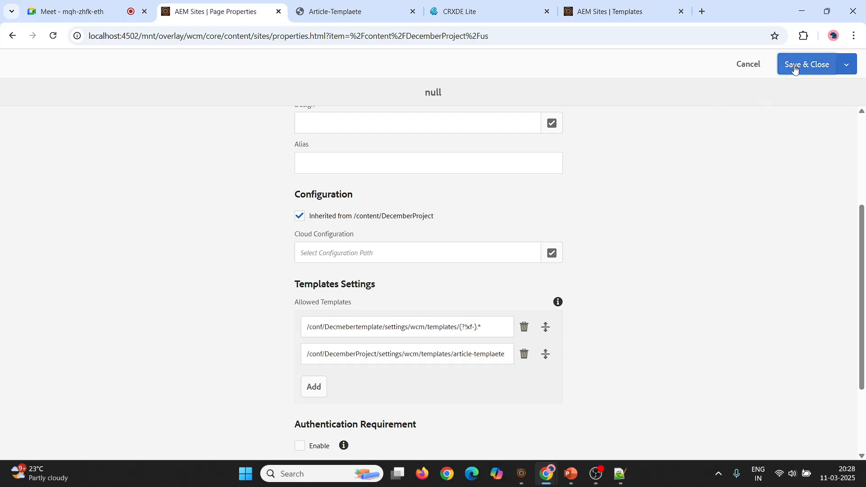
Append /(?!xf-).* to the us page's article-templaete entry, try to save, and go back to the Sites console.
left_click(506, 354)
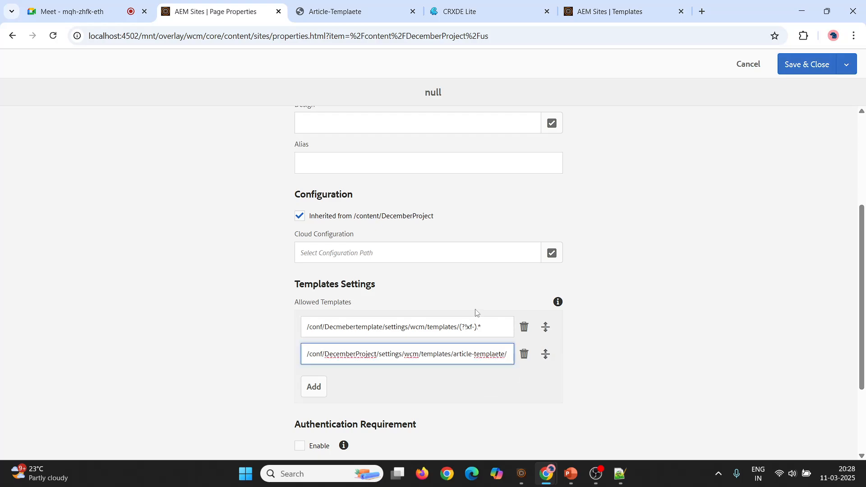
left_click_drag(462, 326, 497, 322)
key("ctrl+c")
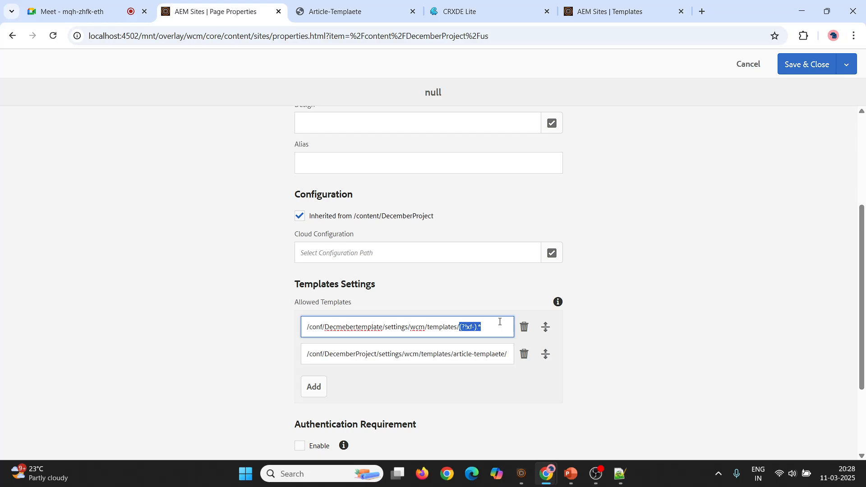
left_click(508, 354)
key("ctrl+v")
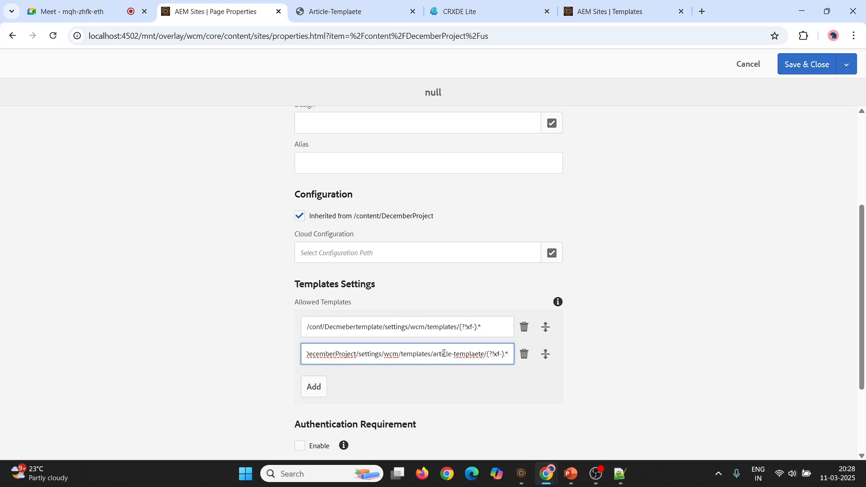
left_click(804, 67)
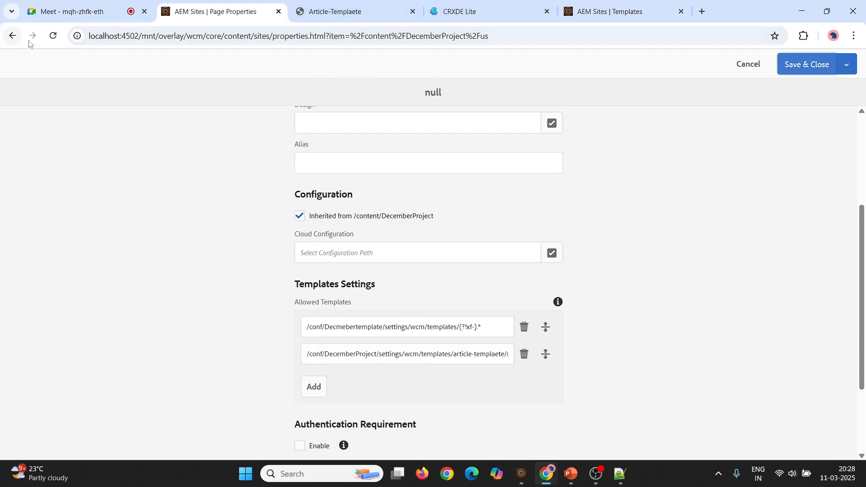
left_click(11, 37)
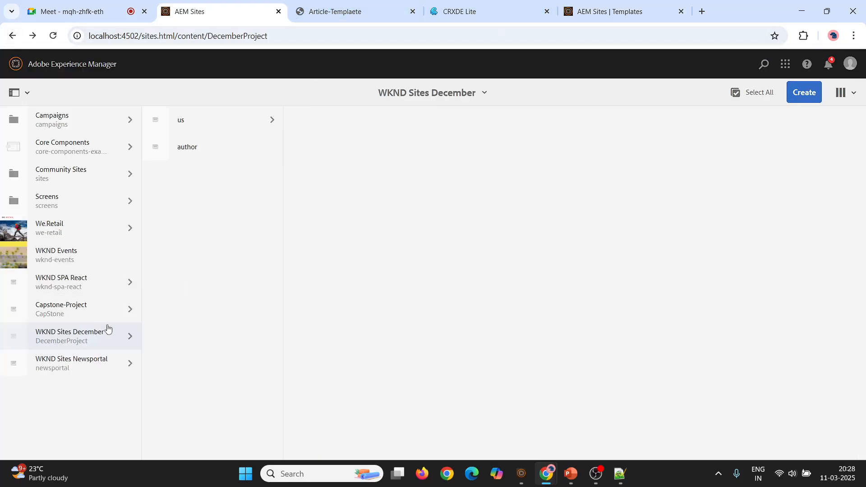
Start creating a page directly under WKND Sites December and select the Article-Templaete template.
left_click(803, 92)
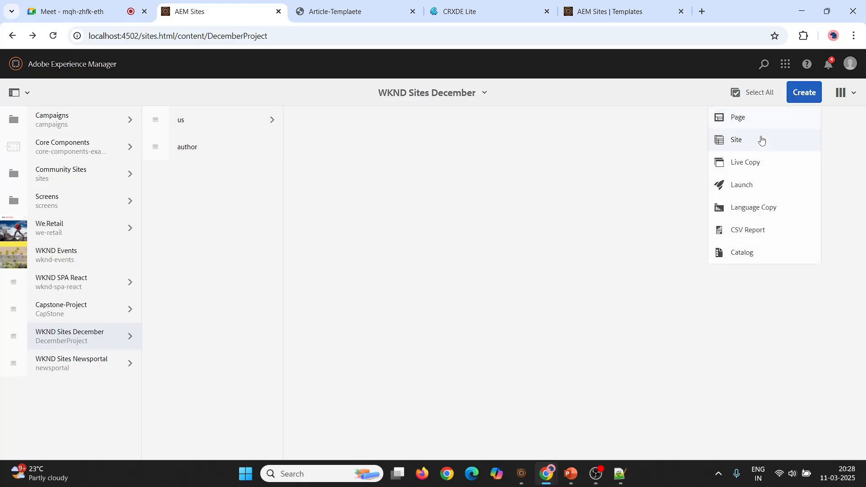
left_click(744, 116)
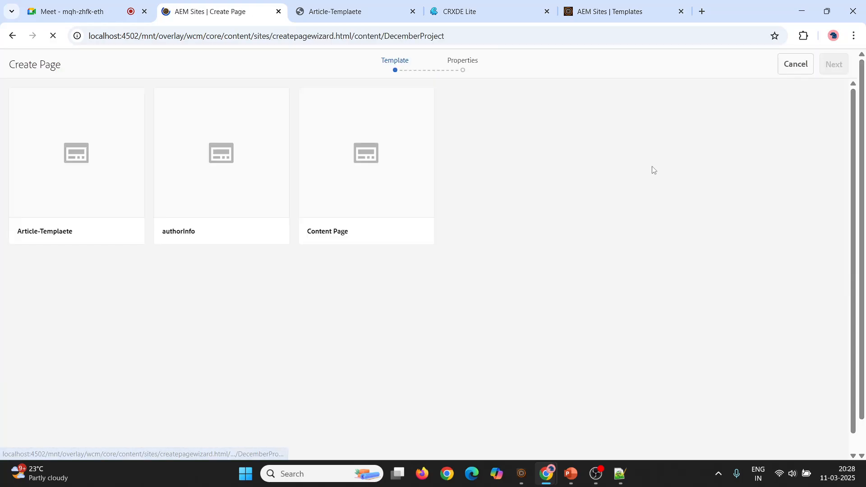
left_click(68, 164)
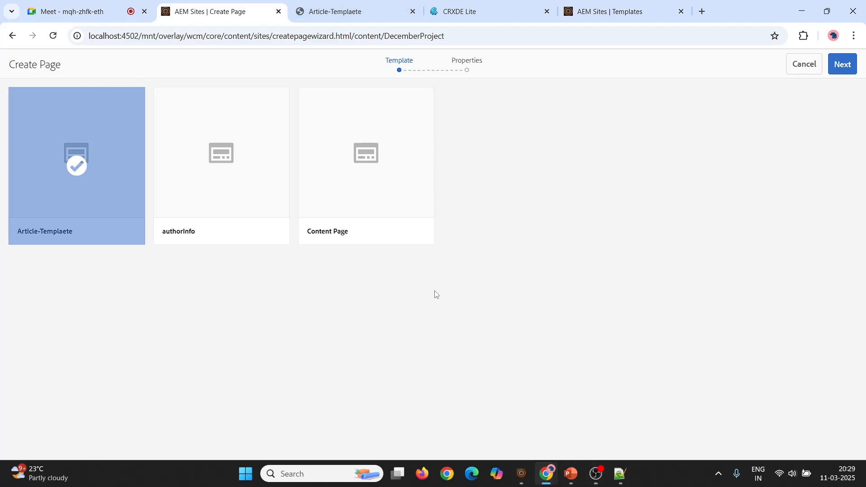
Review the container and footer lines of the Article-Template structure notes in Notepad++, and return to the page wizard.
key("alt+Tab")
left_click(100, 119)
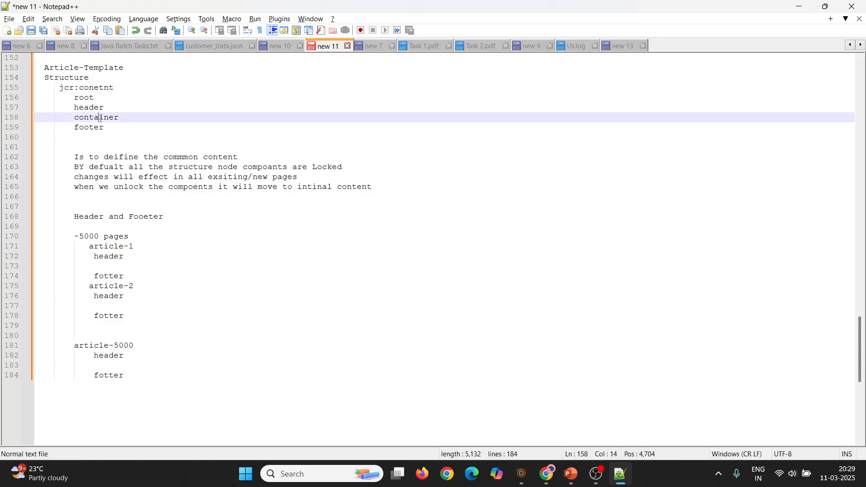
left_click(102, 128)
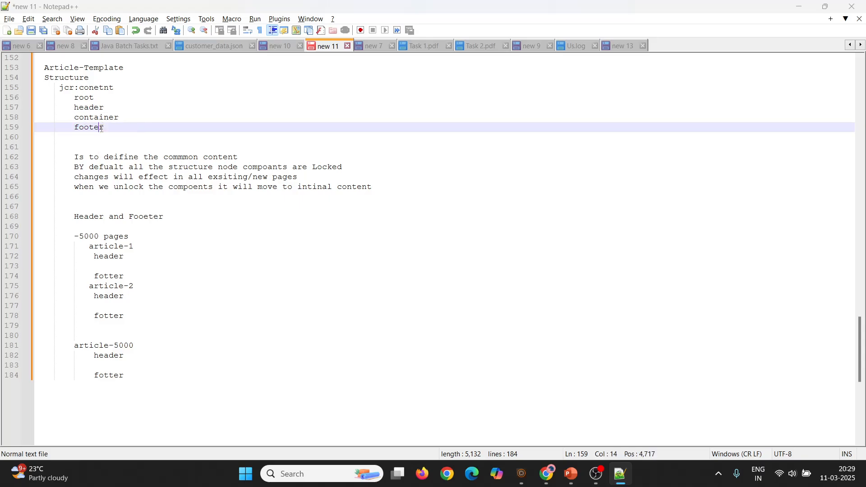
key("alt+Tab")
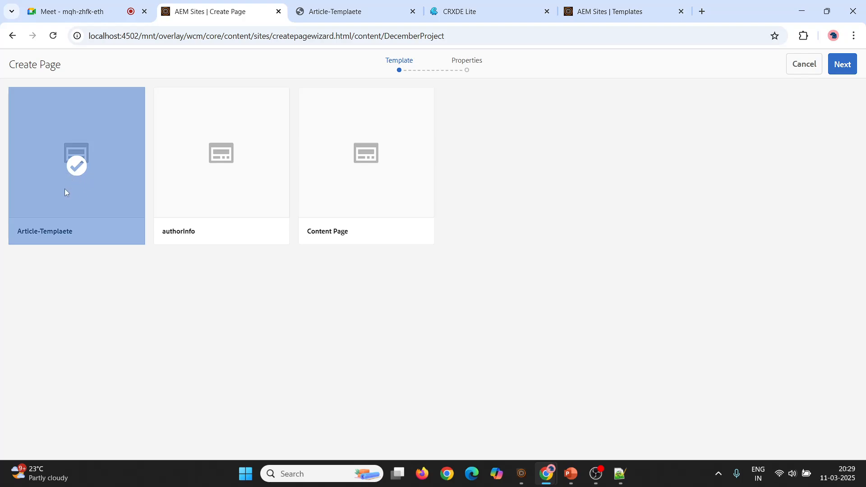
Title the new page Article-1, create it, and finish the wizard without opening the page.
left_click(835, 61)
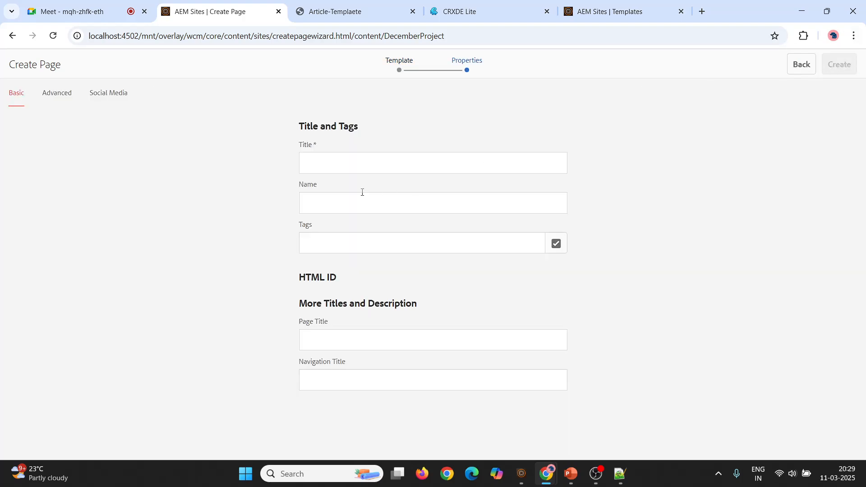
left_click(359, 171)
type("Art")
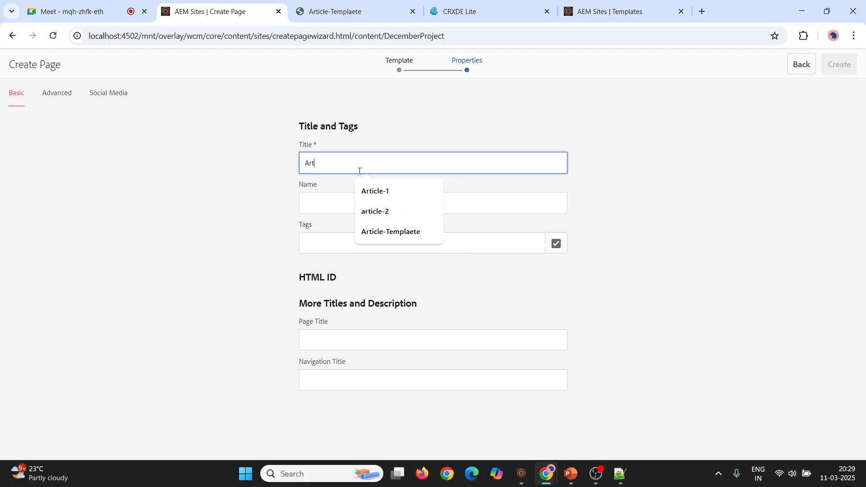
type("icle")
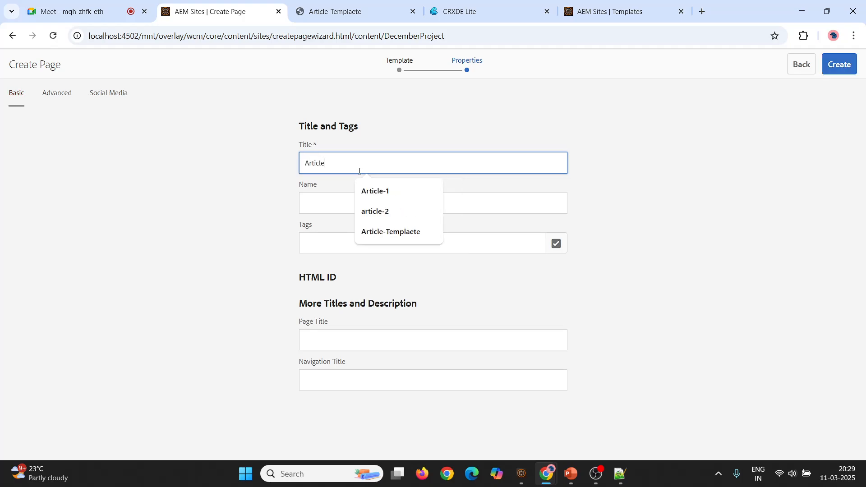
type("-1")
left_click(848, 66)
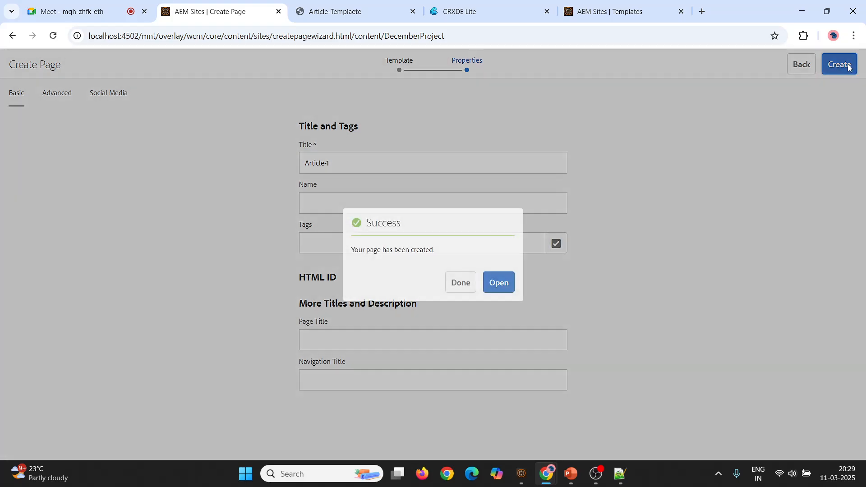
left_click(460, 283)
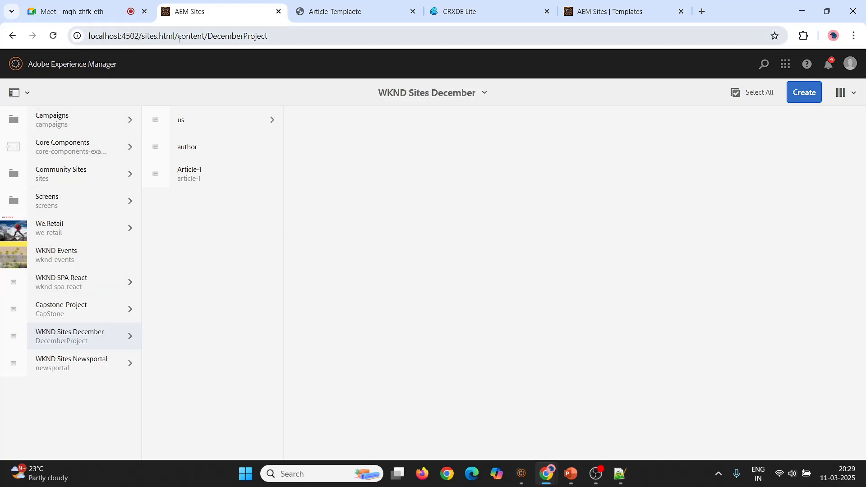
Switch to CRXDE Lite, expand /content, and refresh the DecemberProject node.
left_click_drag(179, 40, 276, 31)
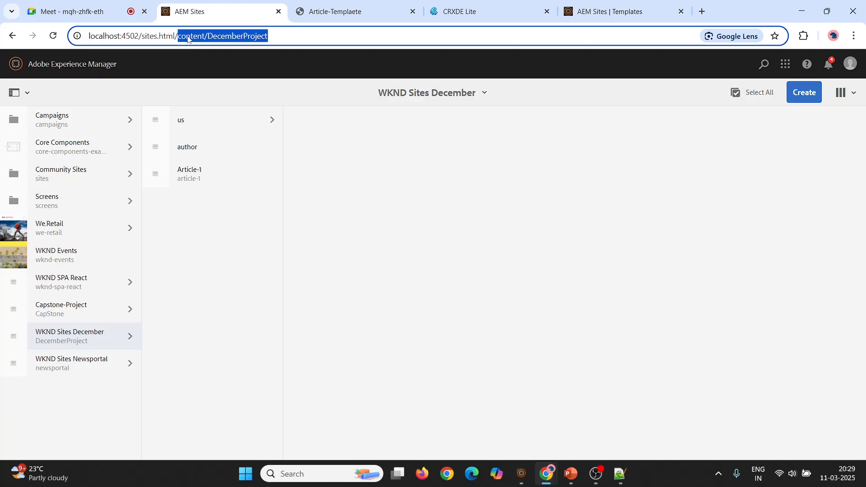
left_click(474, 11)
scroll(45, 271, "down", 6)
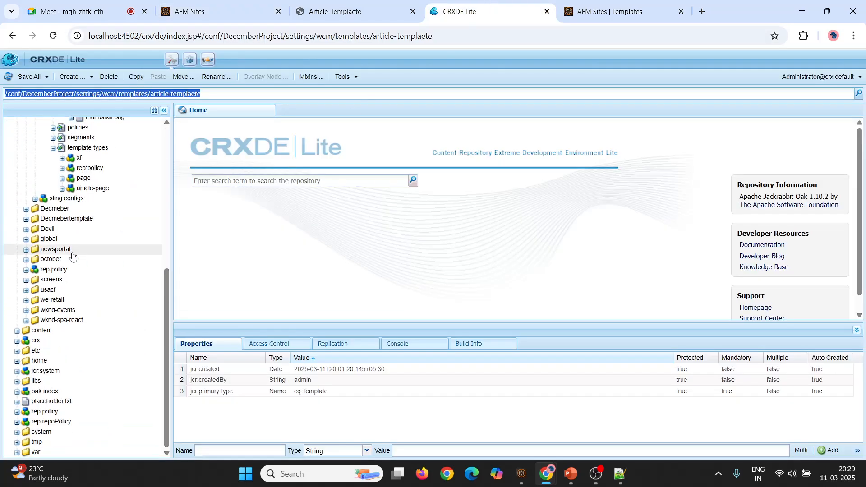
left_click(17, 331)
scroll(27, 325, "down", 5)
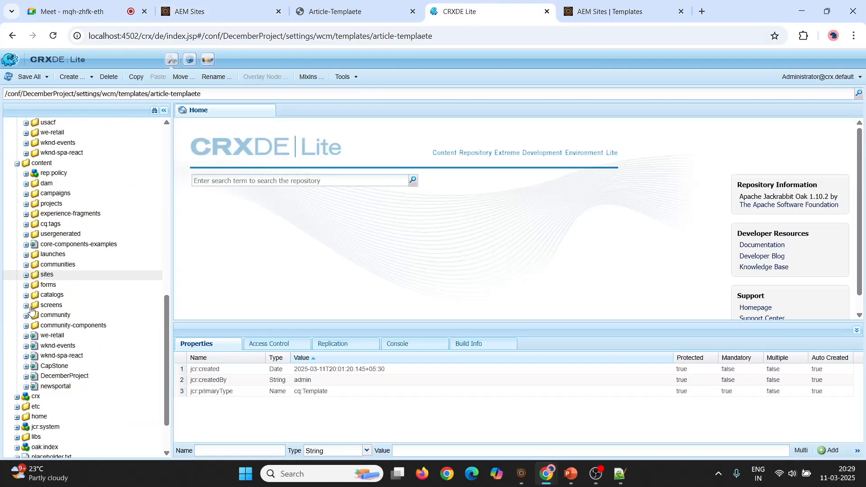
right_click(39, 320)
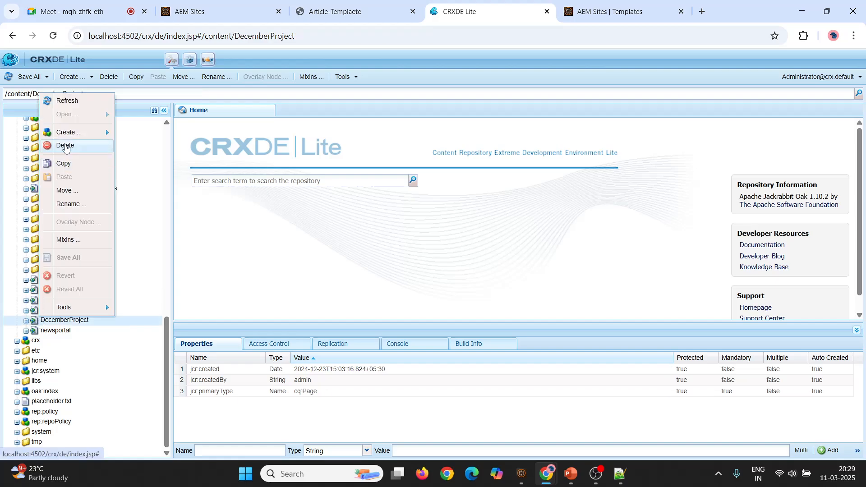
left_click(70, 101)
Expand article-1 and its jcr:content under DecemberProject and examine the root node's properties.
double_click(60, 361)
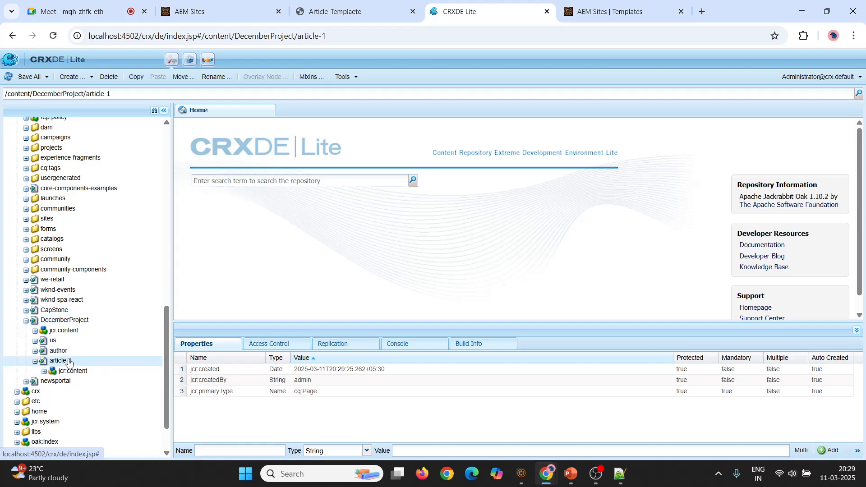
double_click(73, 371)
double_click(73, 382)
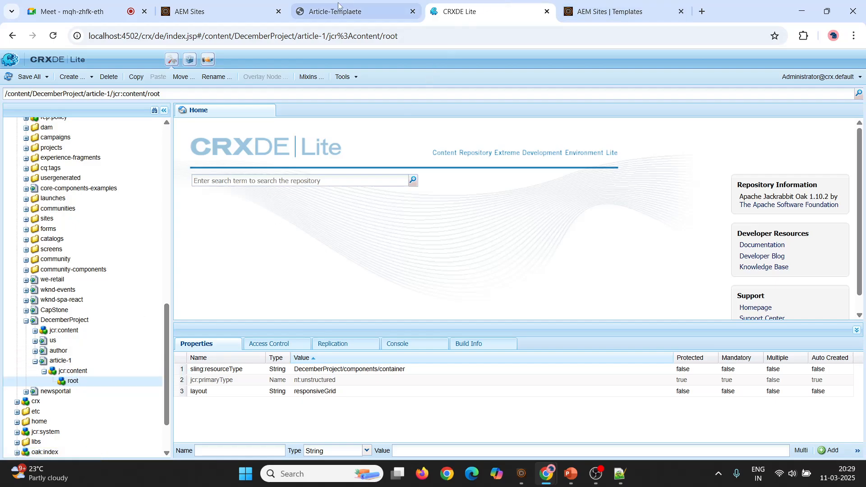
Switch to the AEM Templates console showing the WKND Sites December templates.
left_click(370, 13)
left_click(478, 11)
left_click(609, 11)
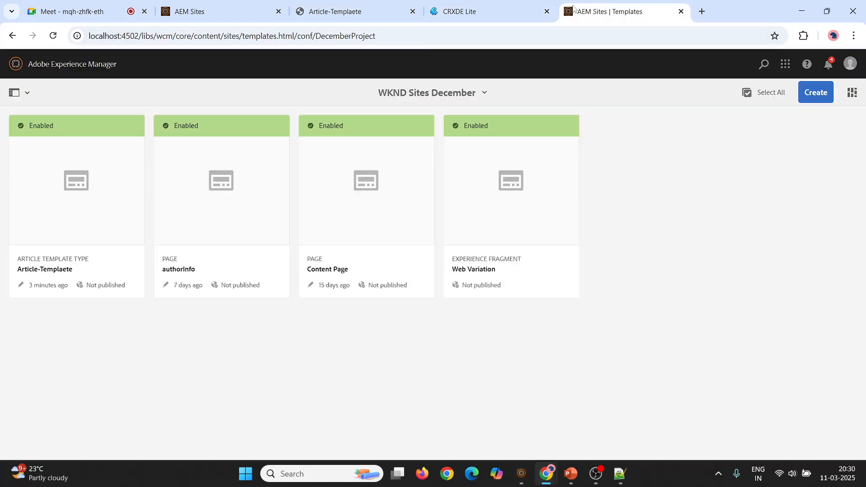
Switch to the AEM Sites console and open the Article-1 page under WKND Sites December for editing.
left_click(221, 13)
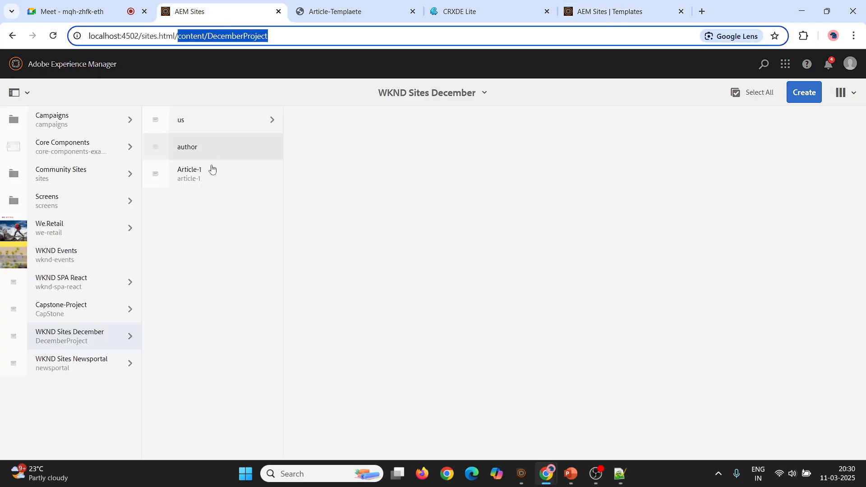
left_click(154, 174)
key("e")
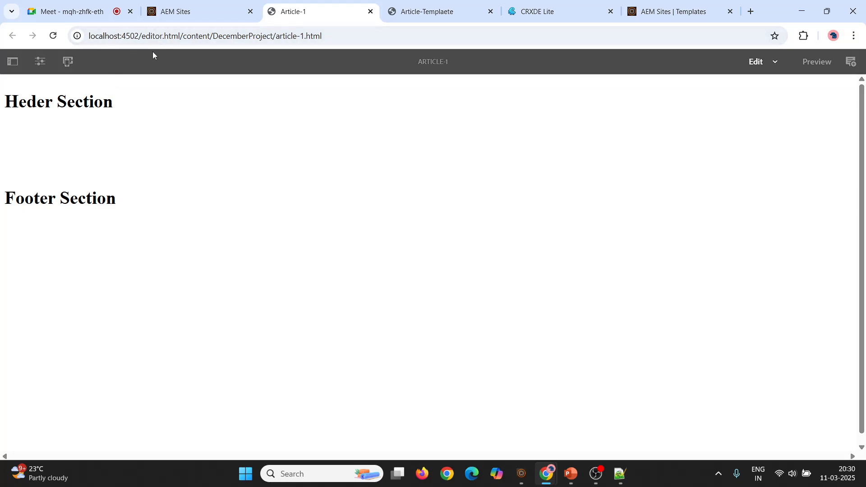
Inspect the Article-1 page in the browser's developer tools and pick the element covering the Footer Section heading.
right_click(117, 145)
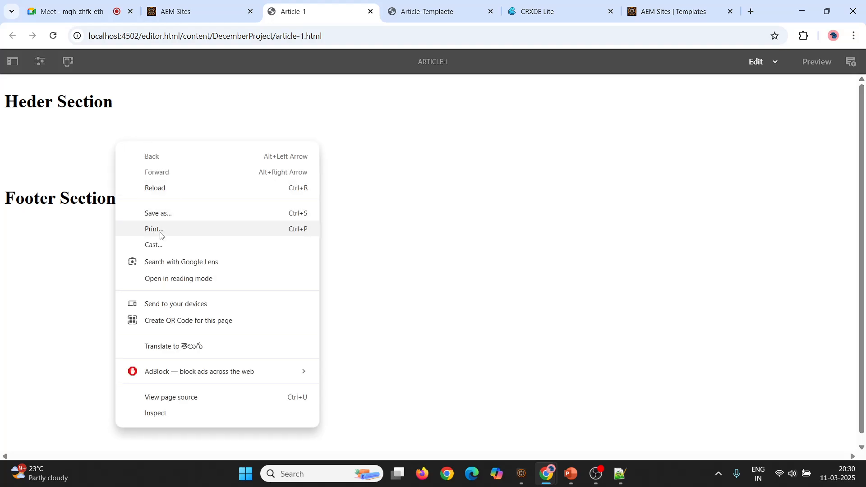
left_click(175, 418)
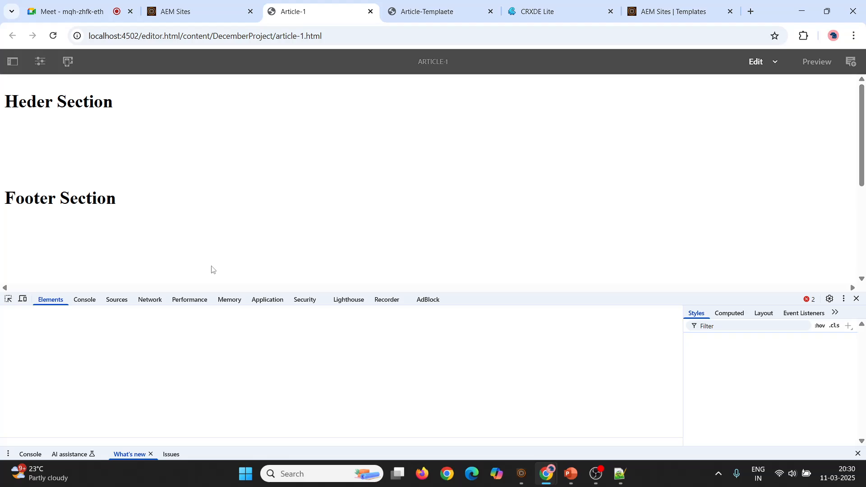
left_click(9, 300)
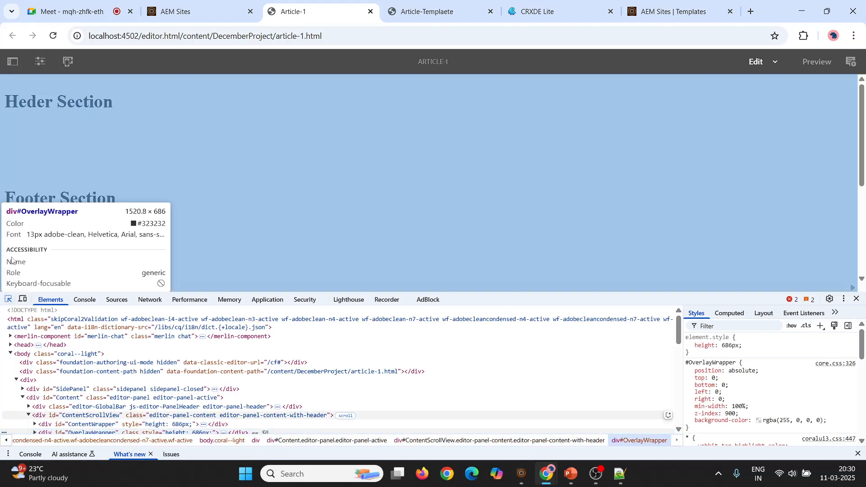
left_click(41, 204)
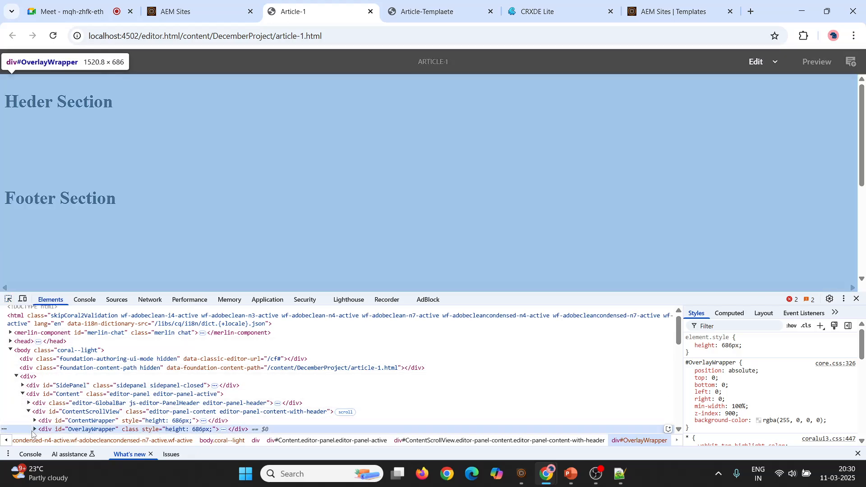
Expand the OverlayWrapper div and the js-cq-WorkflowStart dialog in the page markup and examine their child elements.
left_click(34, 430)
scroll(72, 352, "down", 5)
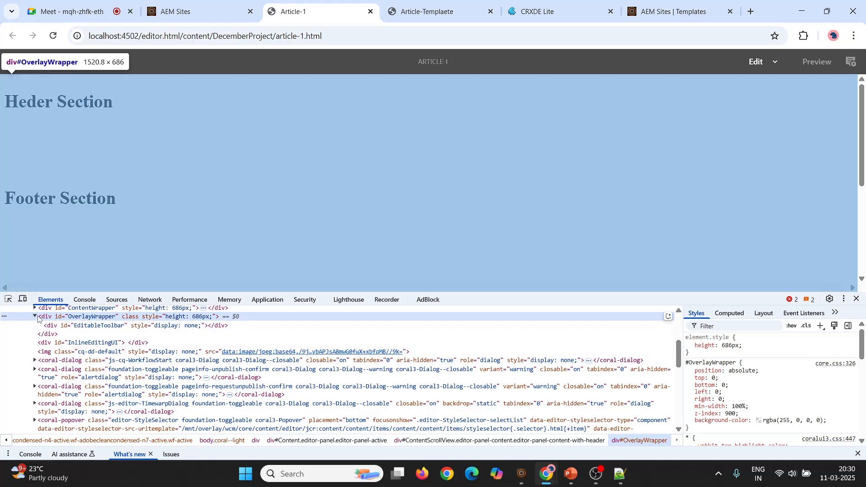
left_click(35, 317)
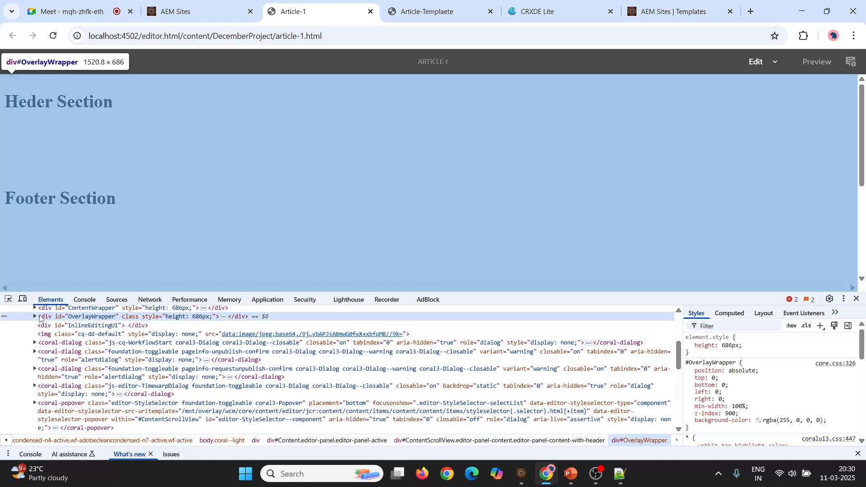
left_click(36, 317)
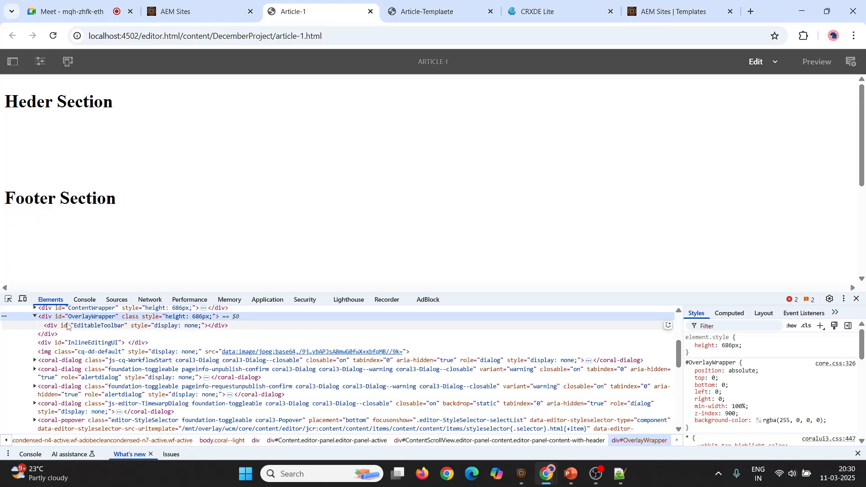
left_click(67, 326)
left_click(35, 361)
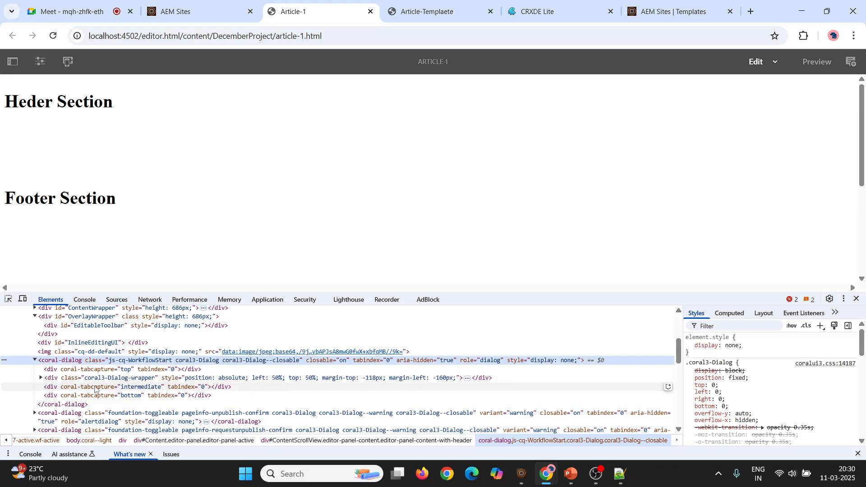
left_click(121, 379)
scroll(169, 374, "up", 2)
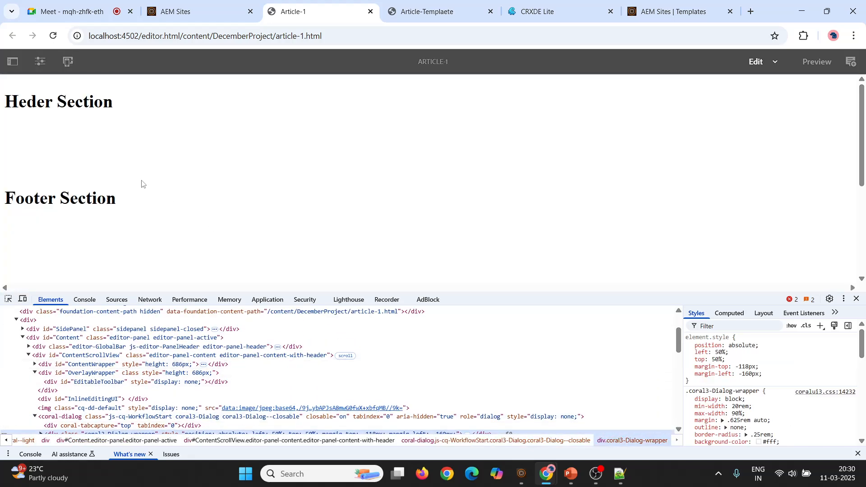
Reload Article-1, pick its content area for inspection again, and examine the EditableToolbar div inside OverlayWrapper.
left_click(53, 35)
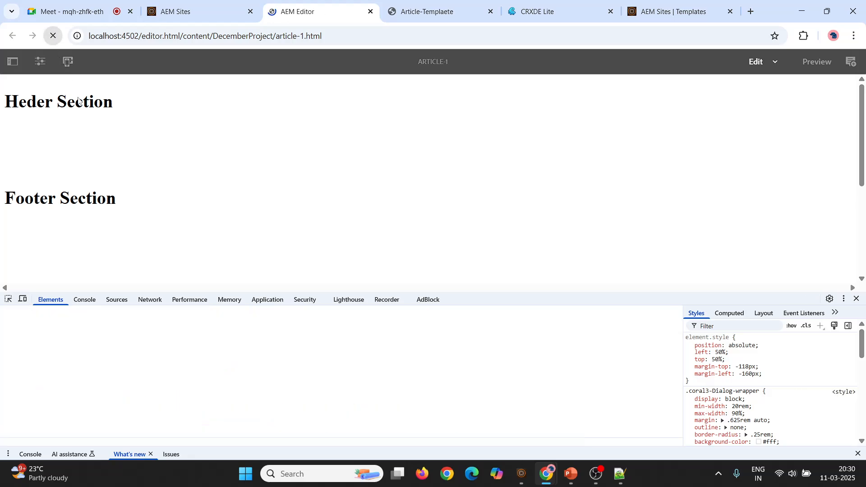
left_click(8, 300)
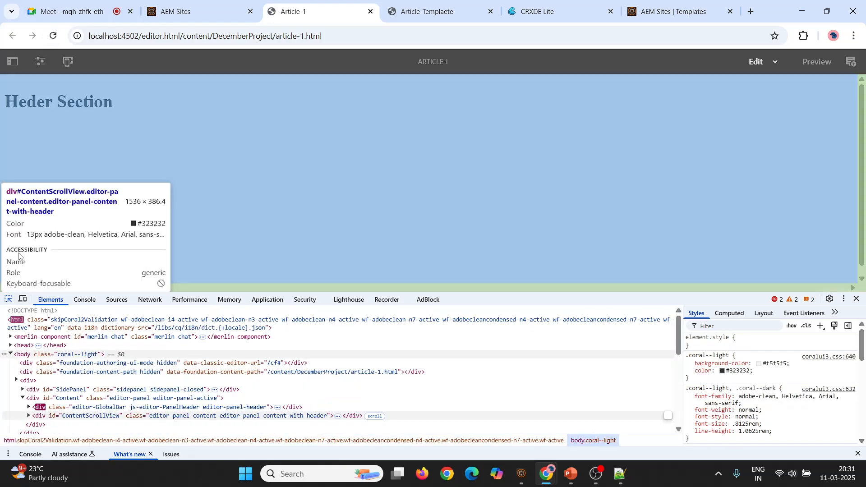
left_click(32, 230)
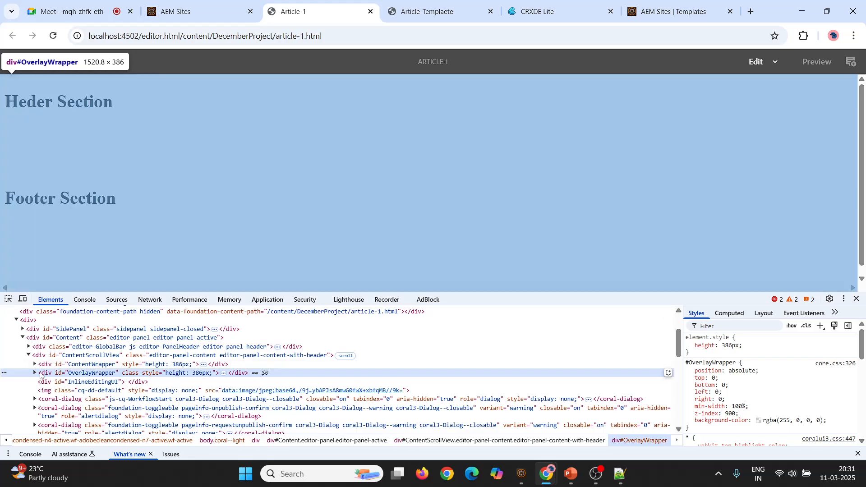
left_click(35, 373)
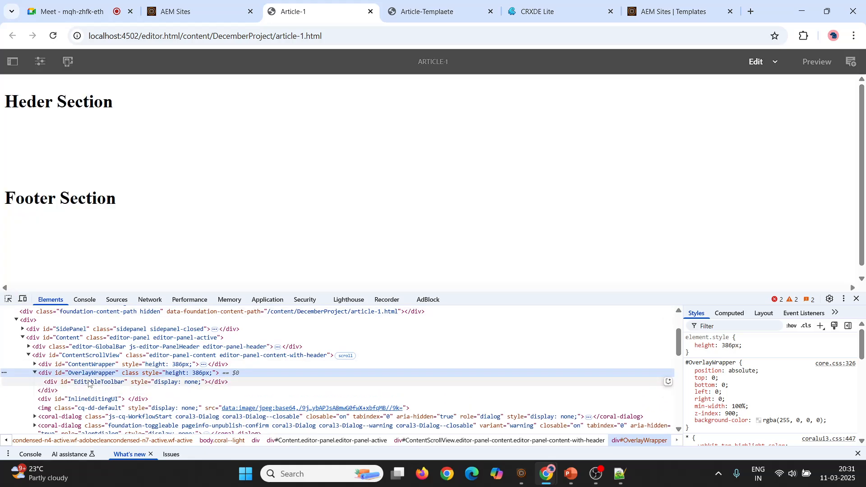
left_click(88, 383)
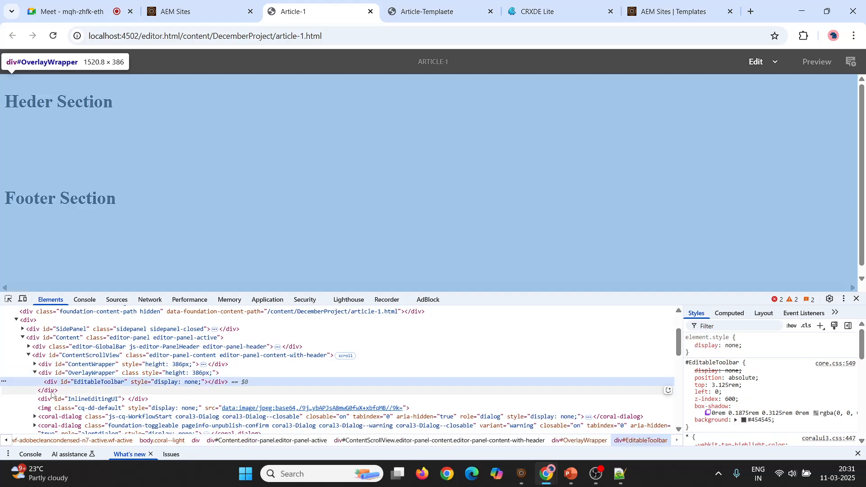
Examine the markup around and below OverlayWrapper, including the dialogs and script includes, then close the developer tools and reload Article-1.
scroll(52, 396, "down", 2)
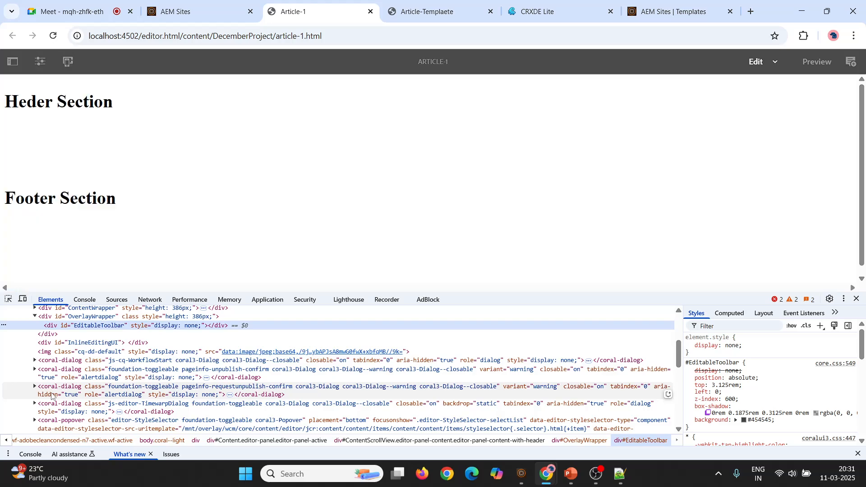
scroll(52, 396, "down", 2)
scroll(52, 396, "up", 2)
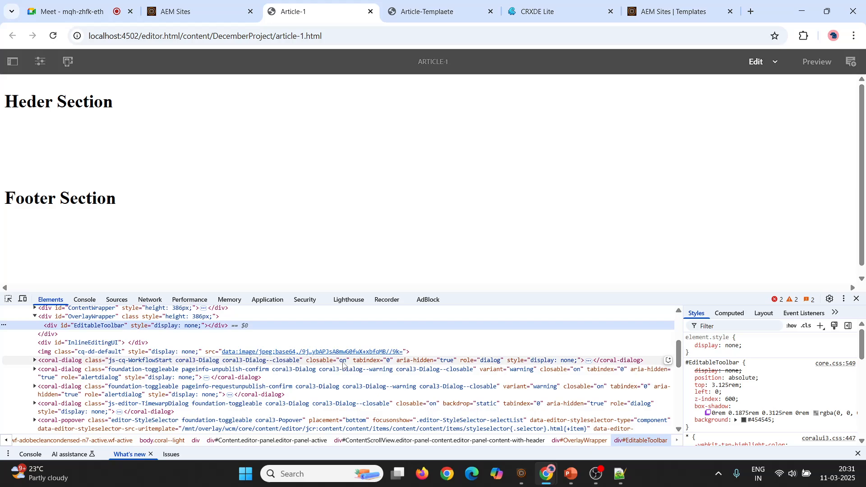
left_click(466, 362)
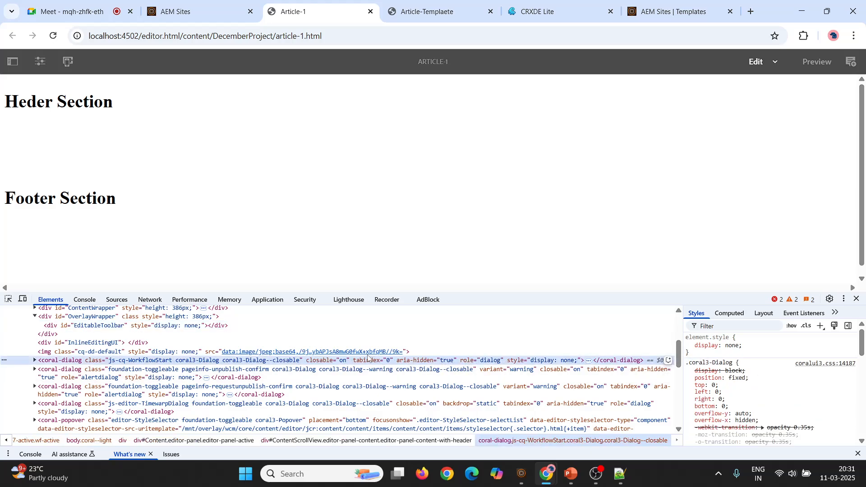
scroll(145, 354, "up", 1)
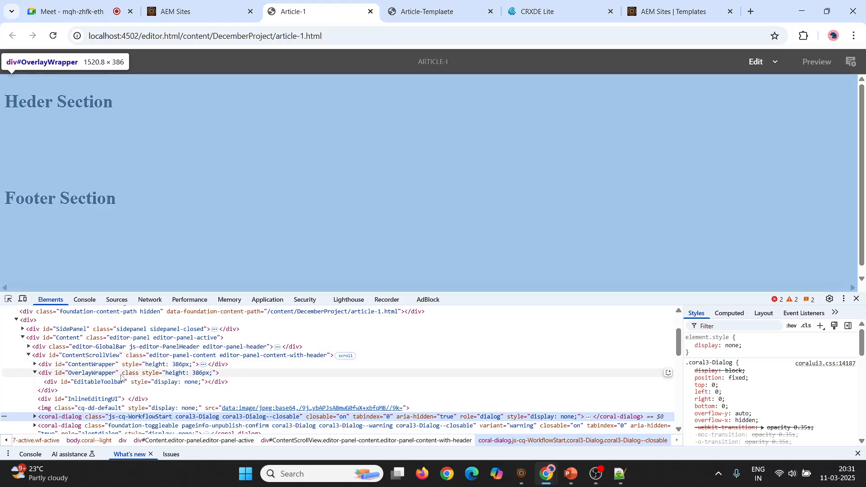
scroll(121, 388, "down", 3)
scroll(121, 389, "down", 1)
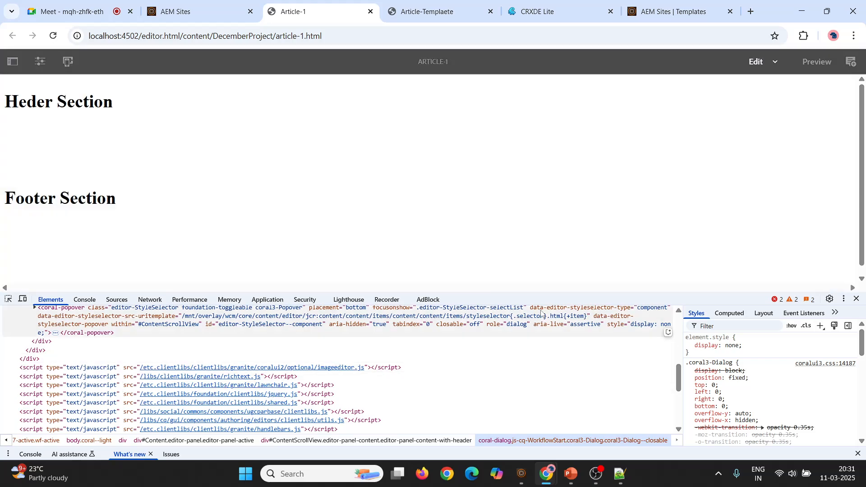
scroll(452, 339, "down", 1)
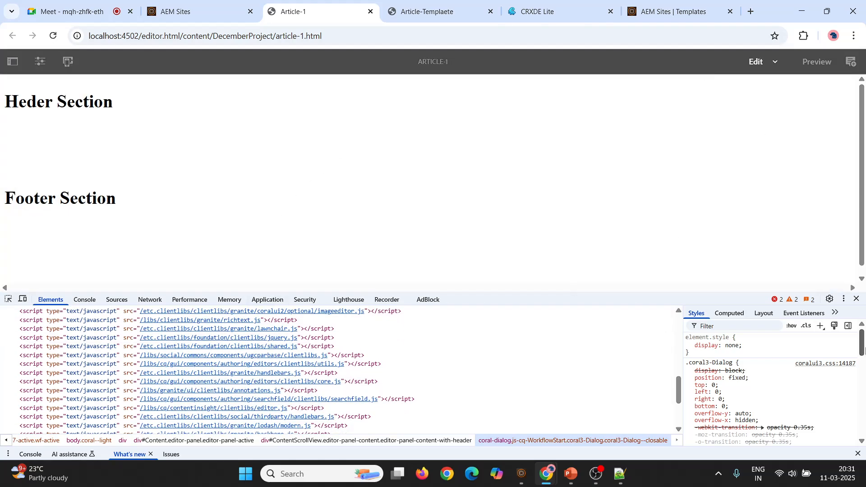
left_click(857, 299)
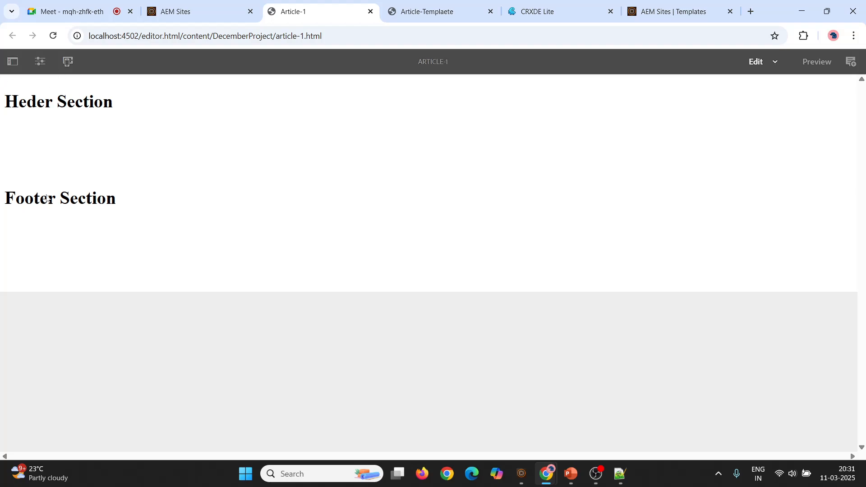
left_click(53, 35)
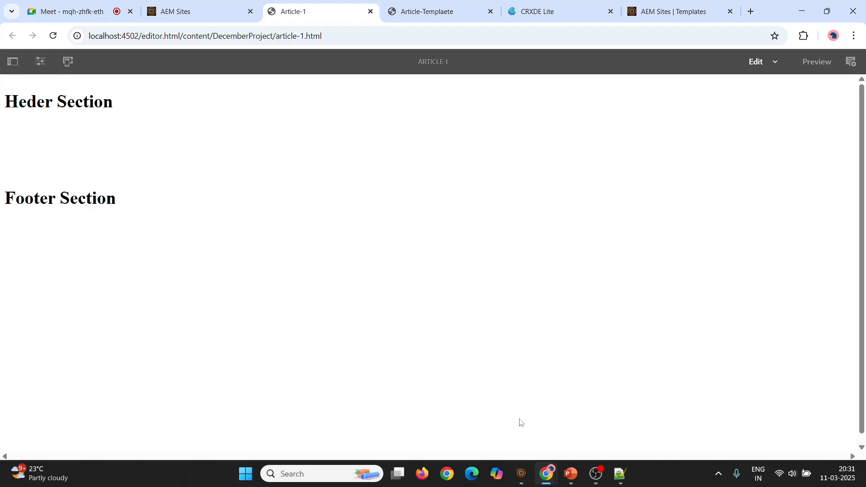
Switch to Notepad++ and review the header, container and footer lines of the Article-Template structure and the article-1 entries.
key("alt+Tab")
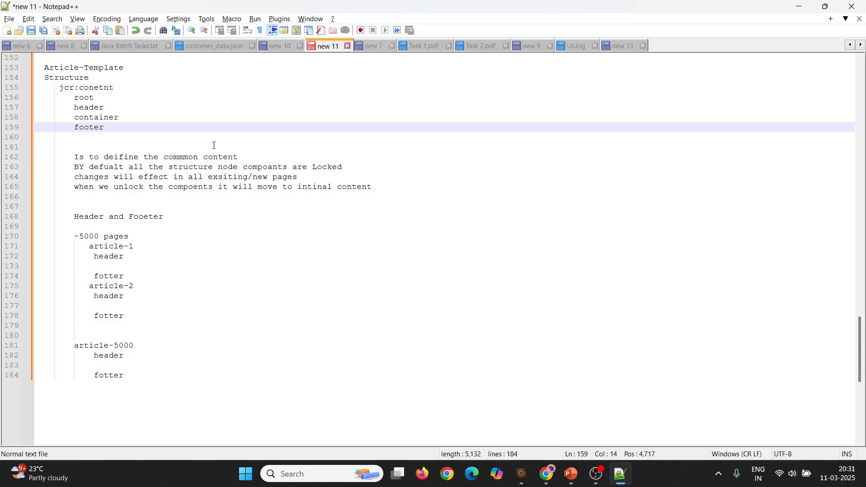
left_click(71, 167)
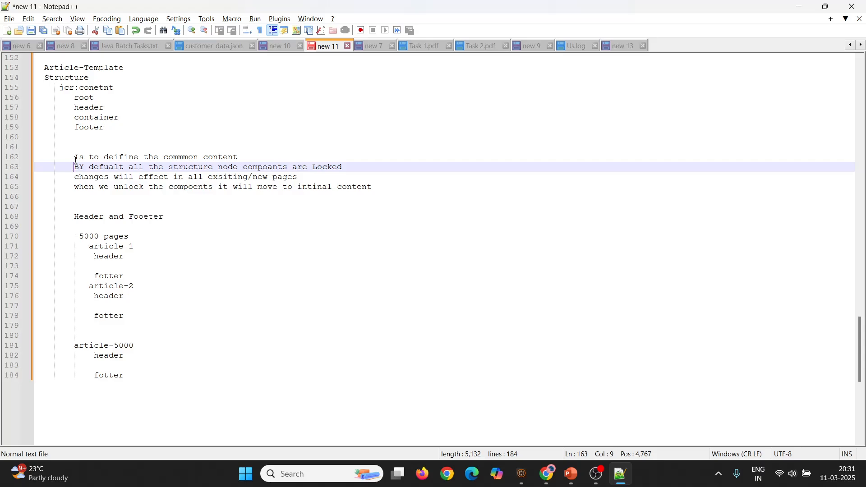
left_click_drag(108, 129, 75, 107)
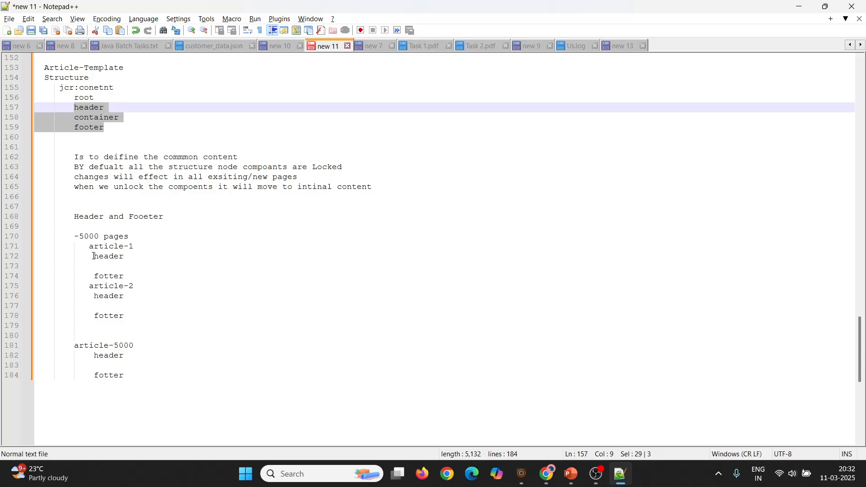
left_click_drag(94, 256, 130, 274)
left_click(129, 271)
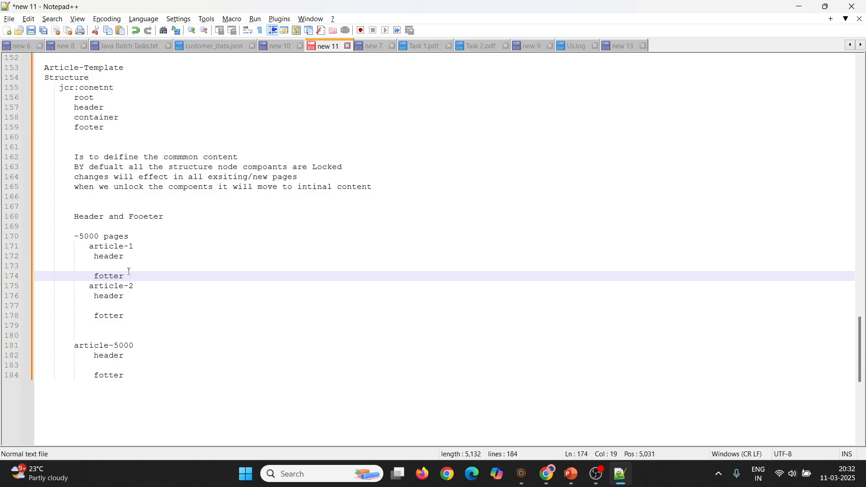
Unlock the container between the header and footer sections in the Article-Templaete structure in AEM, and return to the Article-1 page.
key("alt+Tab")
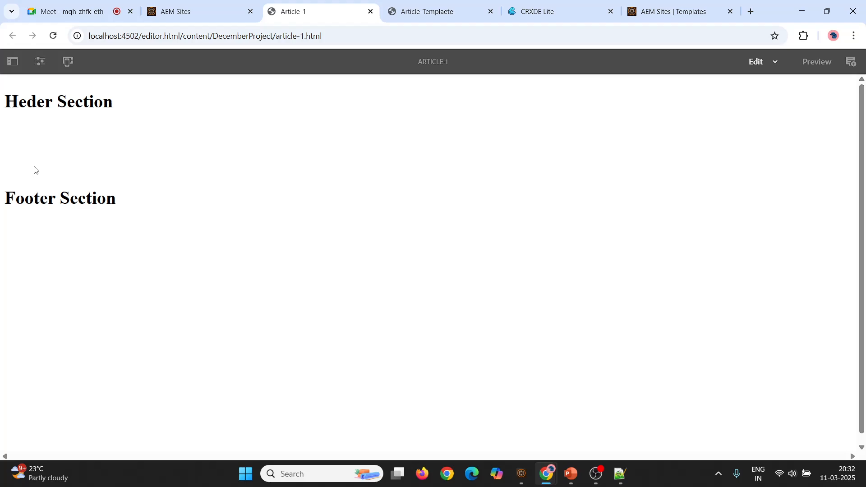
left_click(414, 5)
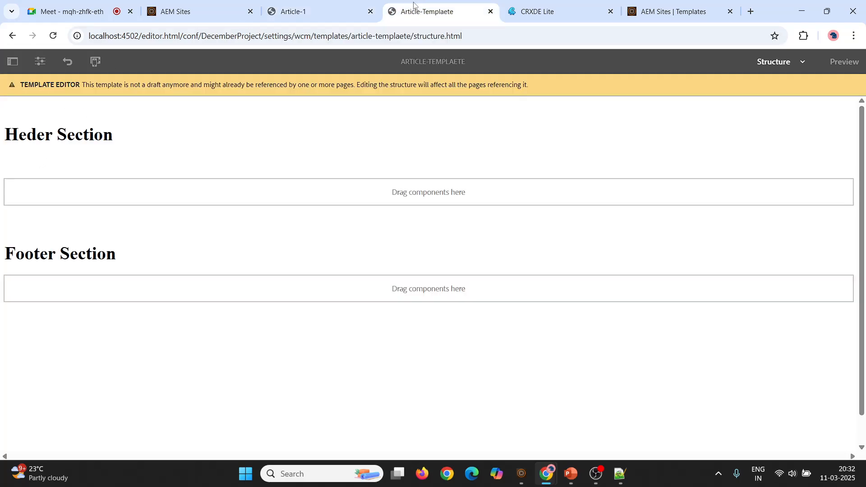
left_click(115, 165)
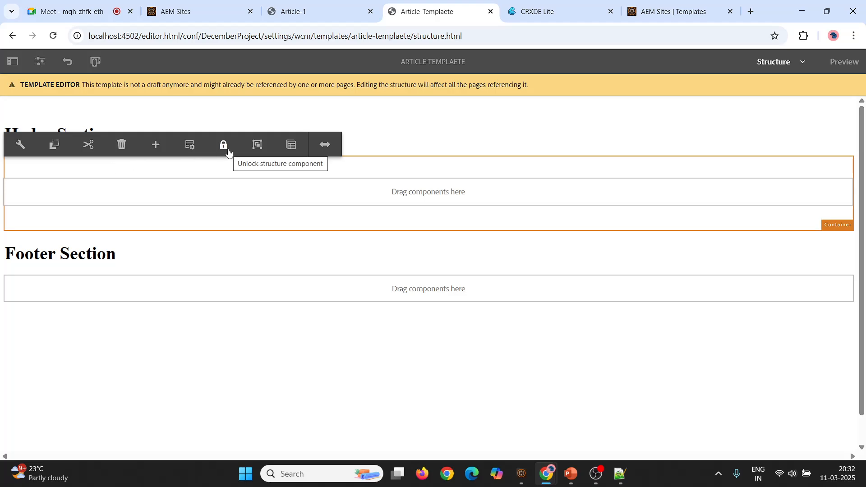
left_click(228, 153)
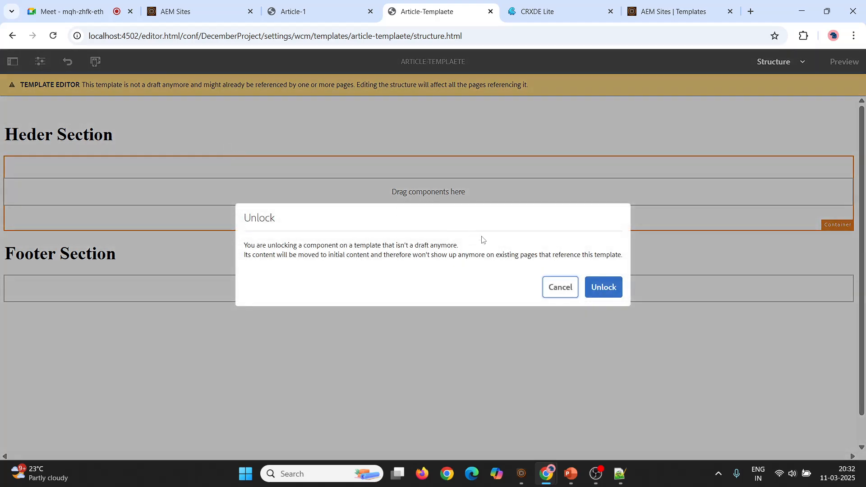
left_click(604, 287)
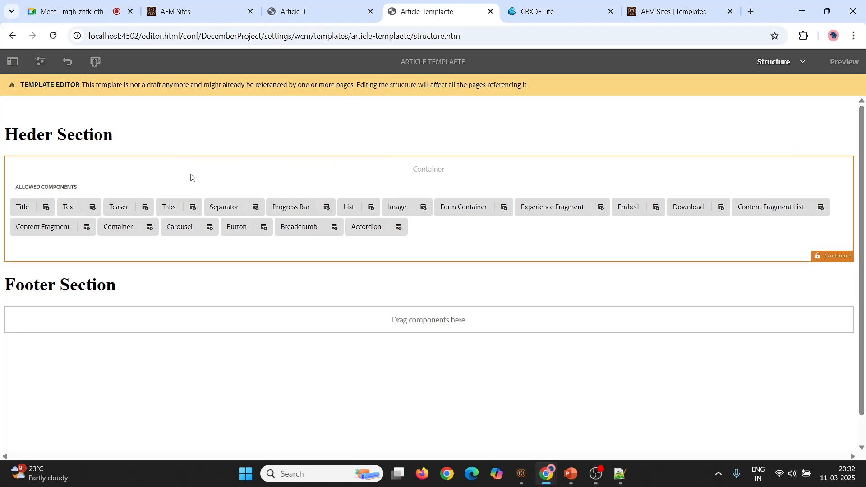
scroll(192, 176, "down", 1)
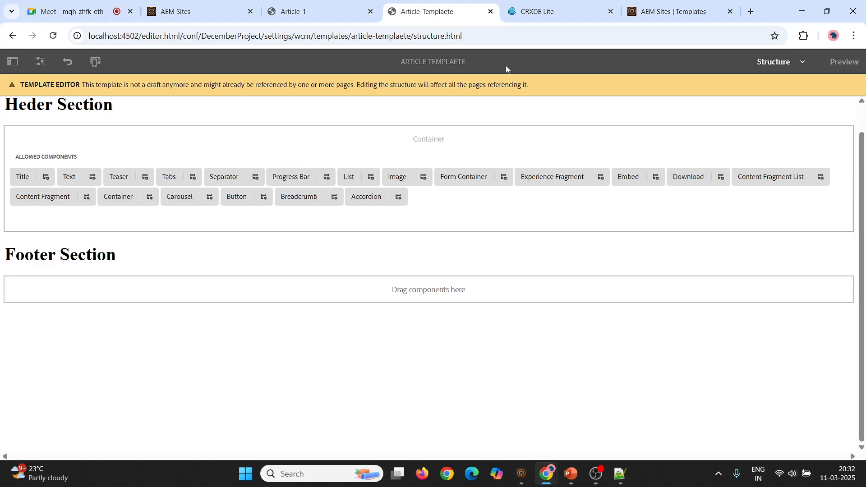
left_click(304, 3)
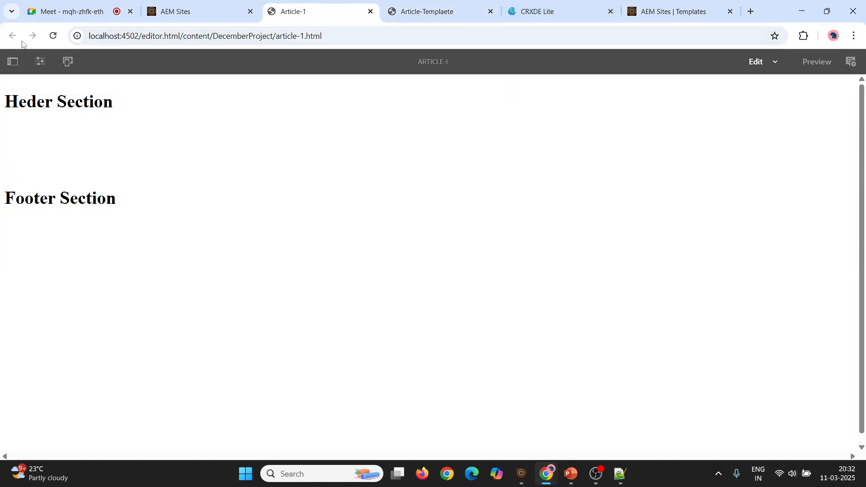
Reload Article-1 and insert a Breadcrumb component into the container between the header and footer sections.
left_click(53, 36)
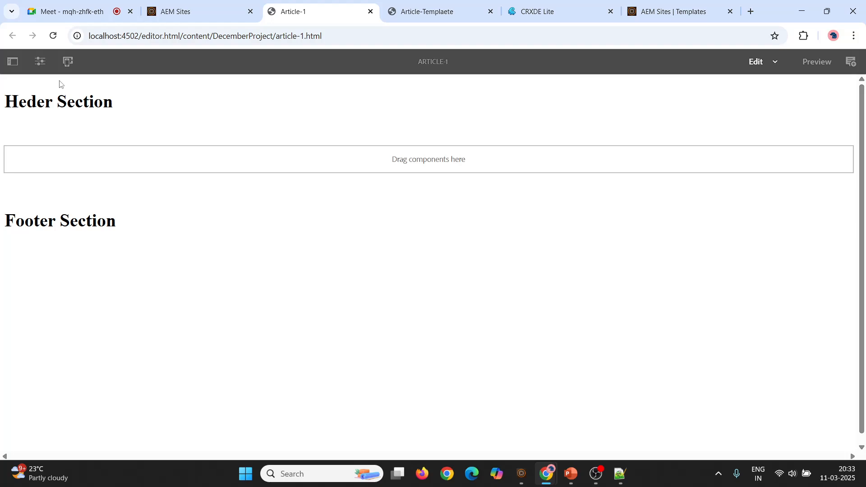
left_click(84, 194)
left_click(35, 160)
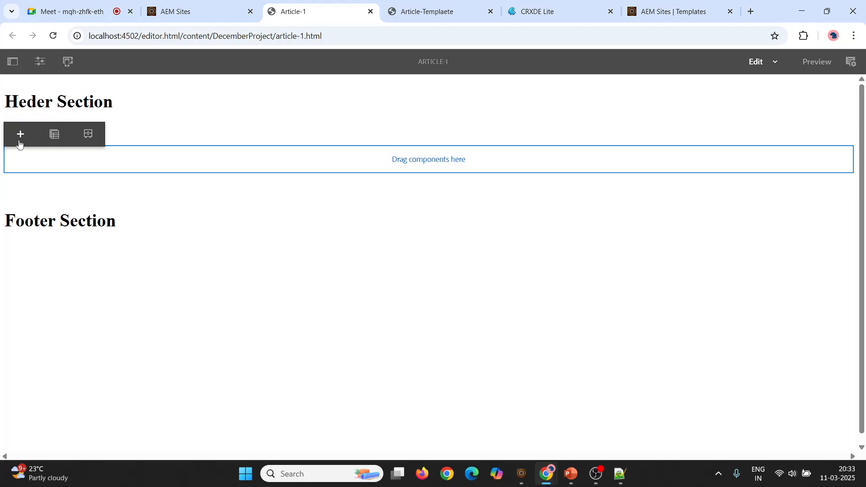
left_click(19, 133)
left_click(372, 220)
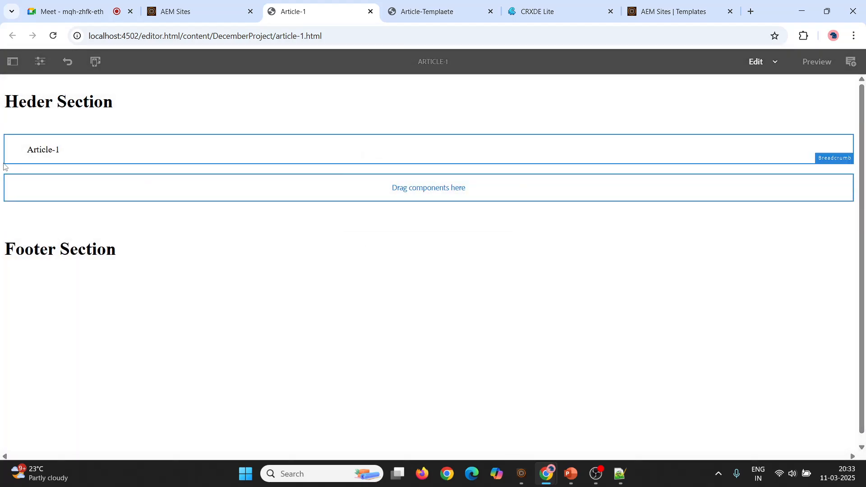
Insert a Title component below the breadcrumb in the Article-1 container.
left_click(33, 186)
left_click(21, 165)
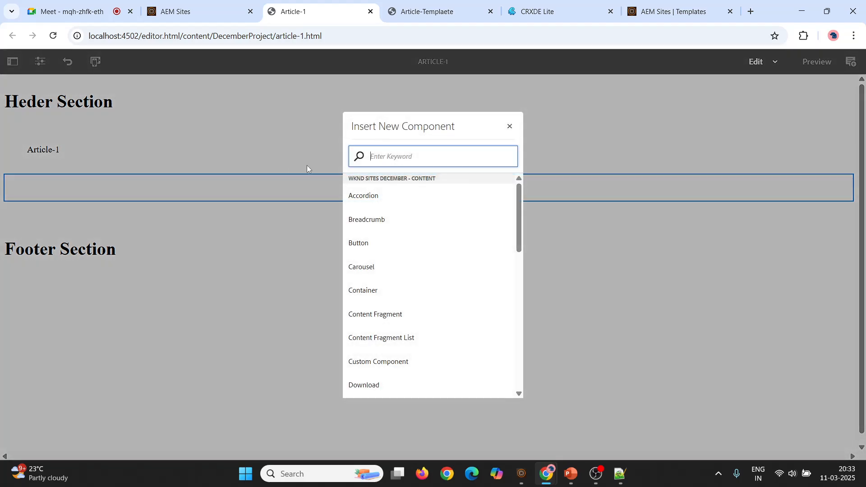
type("Title")
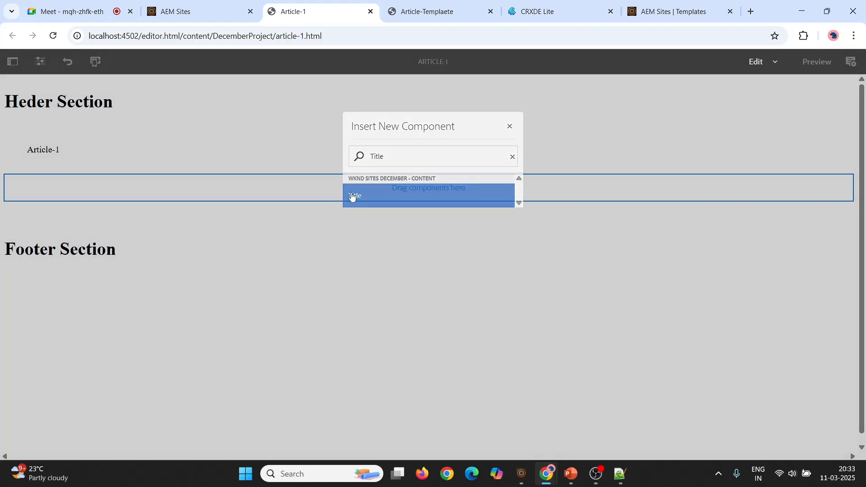
left_click(354, 195)
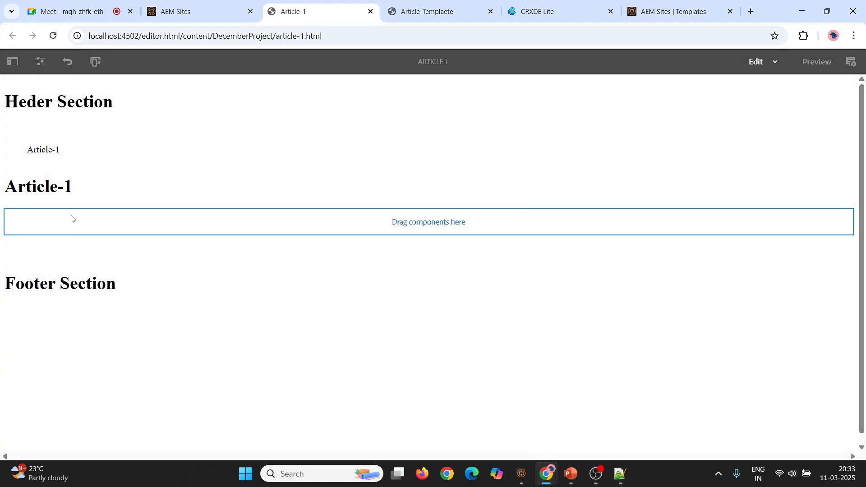
left_click(29, 229)
left_click(22, 197)
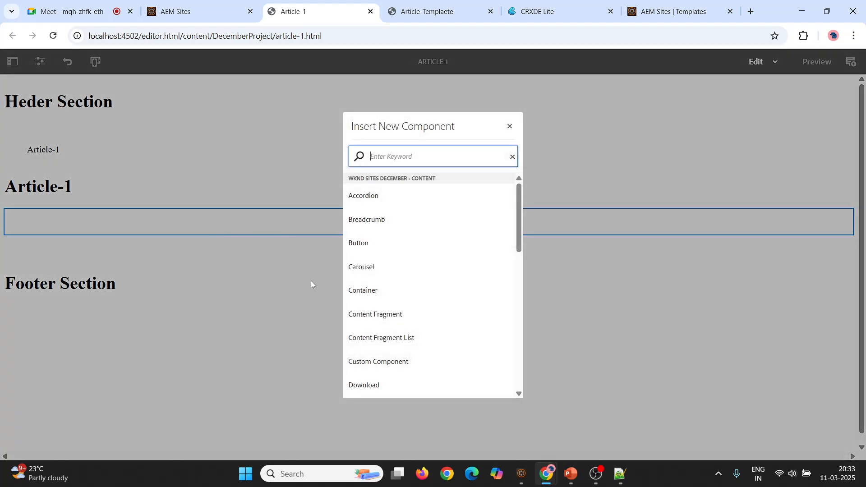
left_click(510, 127)
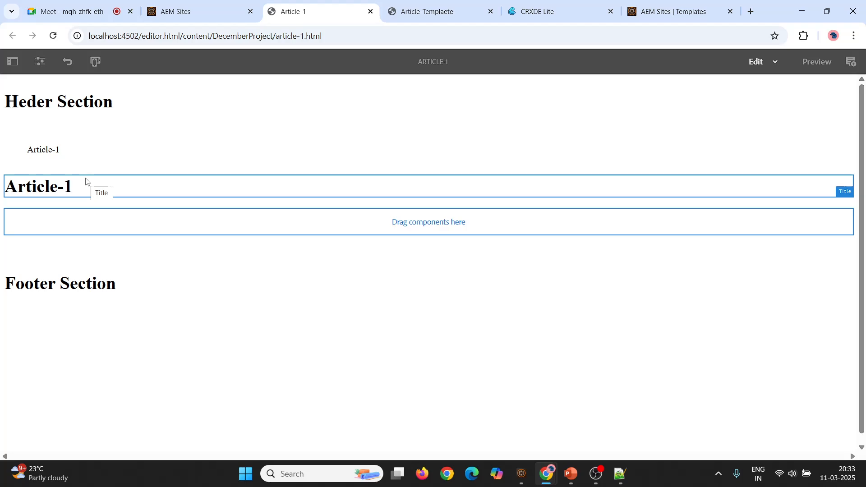
Refresh the article-1 node in CRXDE Lite, examine the breadcrumb and title nodes in its jcr:content/root/container, and return to the Article-1 page.
left_click(539, 11)
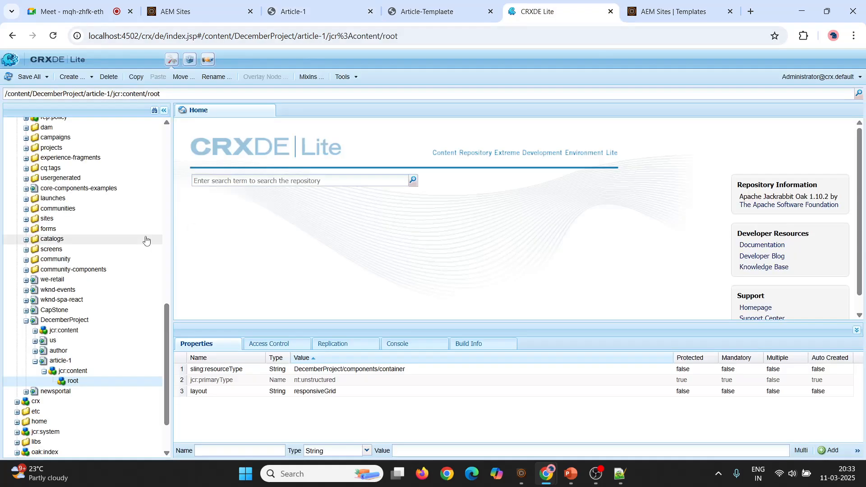
right_click(50, 359)
left_click(95, 143)
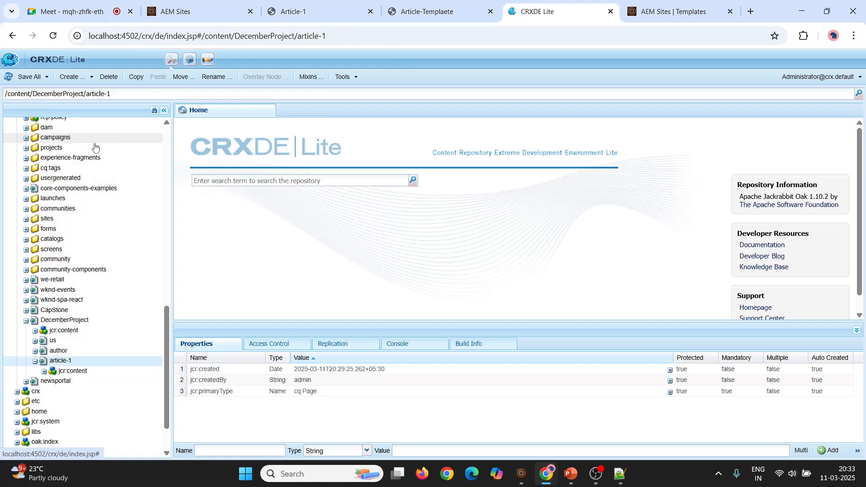
left_click(44, 371)
left_click(44, 371)
double_click(66, 382)
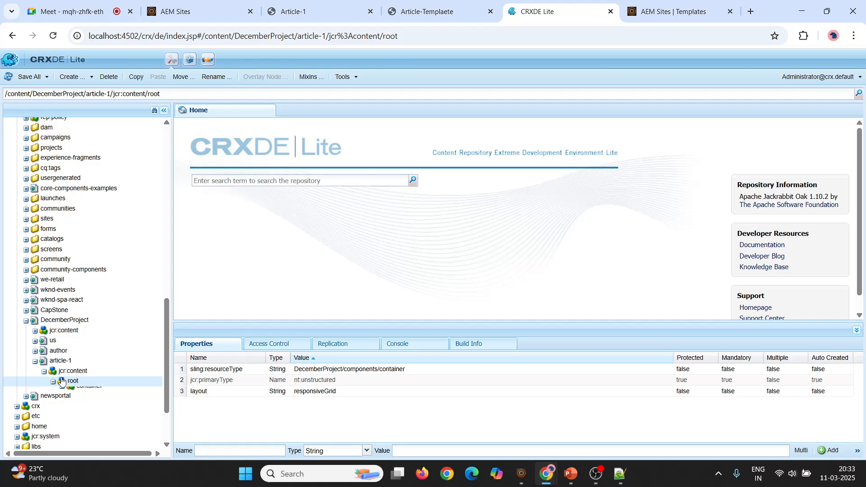
double_click(74, 392)
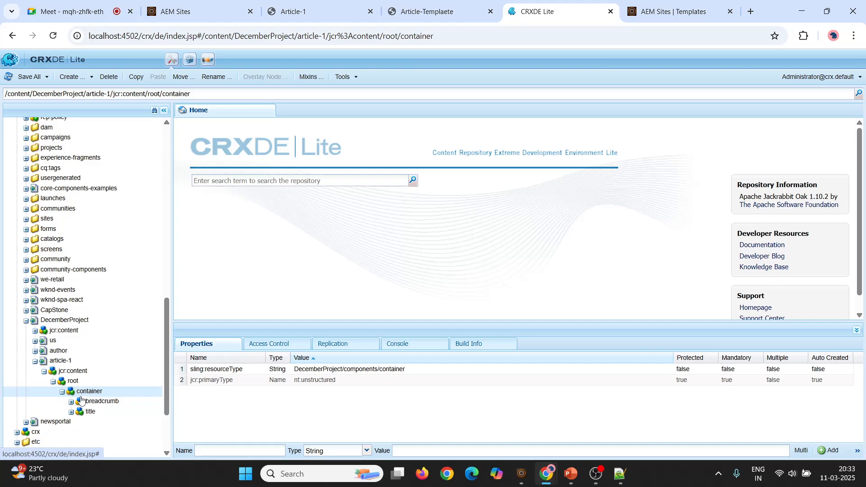
left_click(79, 401)
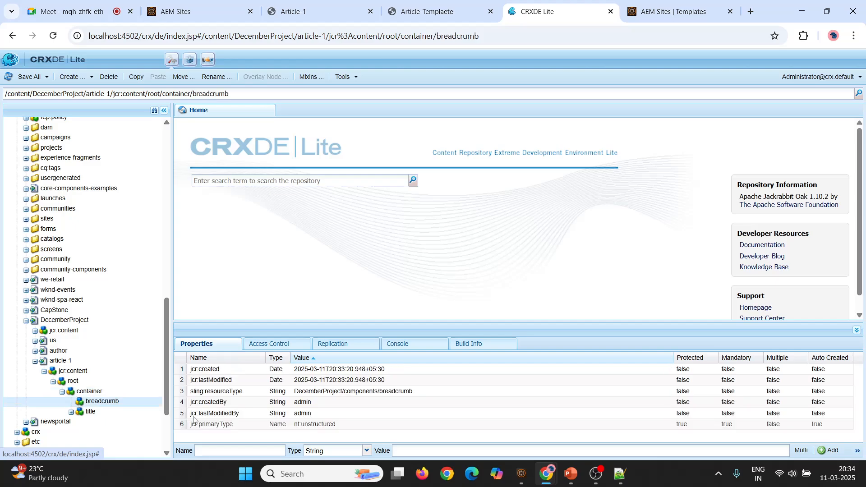
left_click(88, 412)
left_click(334, 9)
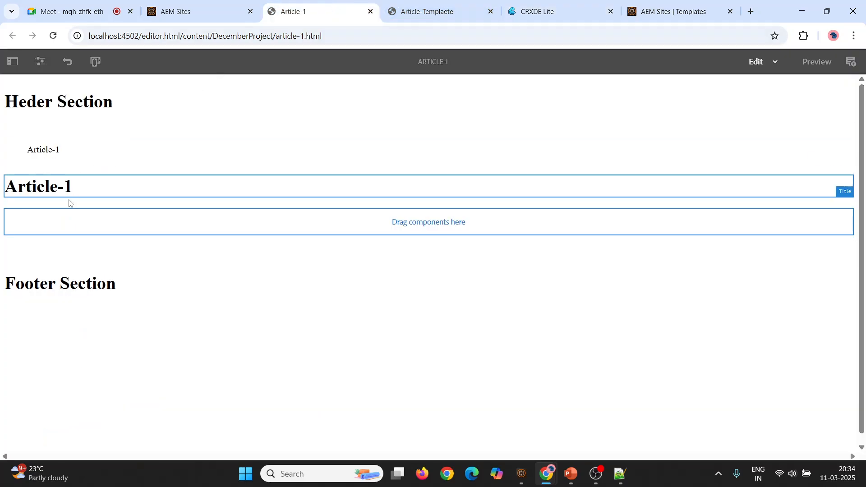
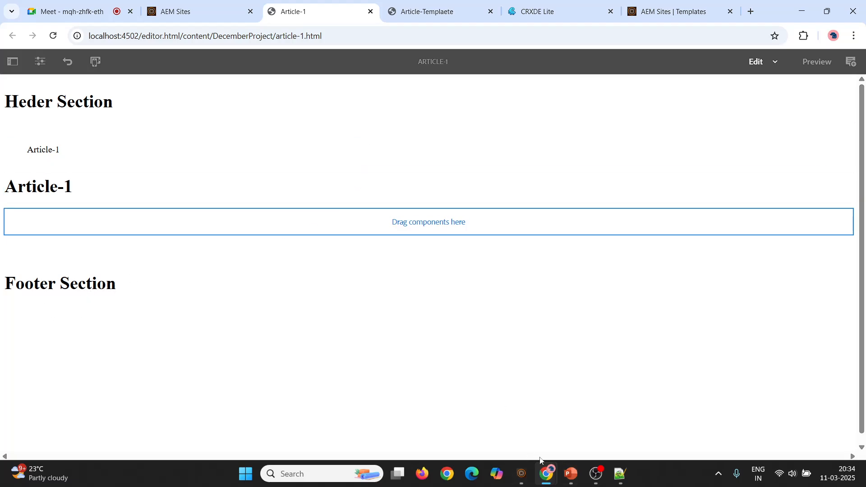
Switch to the Editable Template presentation in PowerPoint, go to slide 13 mapping template and page nodes to the page layout, and pick the red pen.
key("alt+Tab")
key("alt+Tab")
scroll(412, 367, "down", 2)
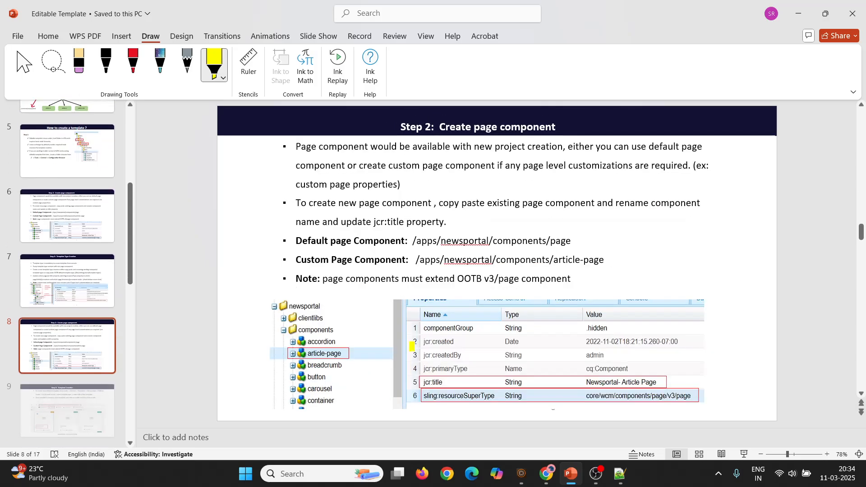
scroll(159, 292, "up", 4)
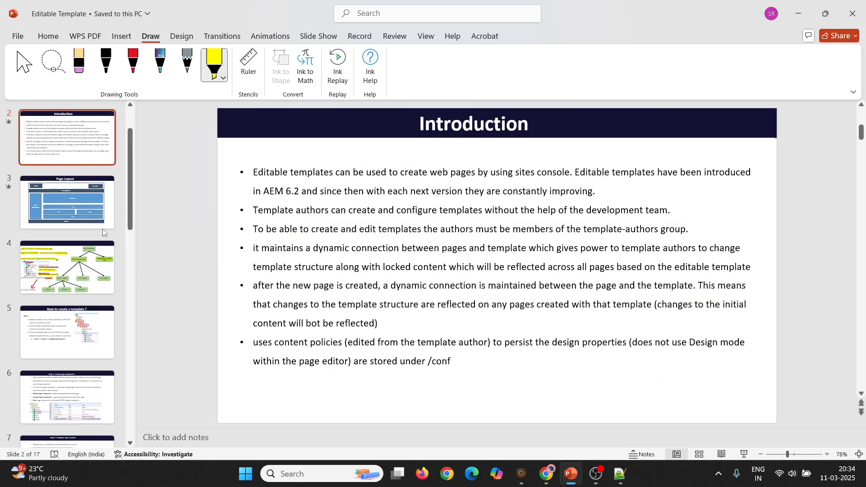
left_click(104, 211)
scroll(405, 257, "down", 7)
scroll(405, 260, "down", 6)
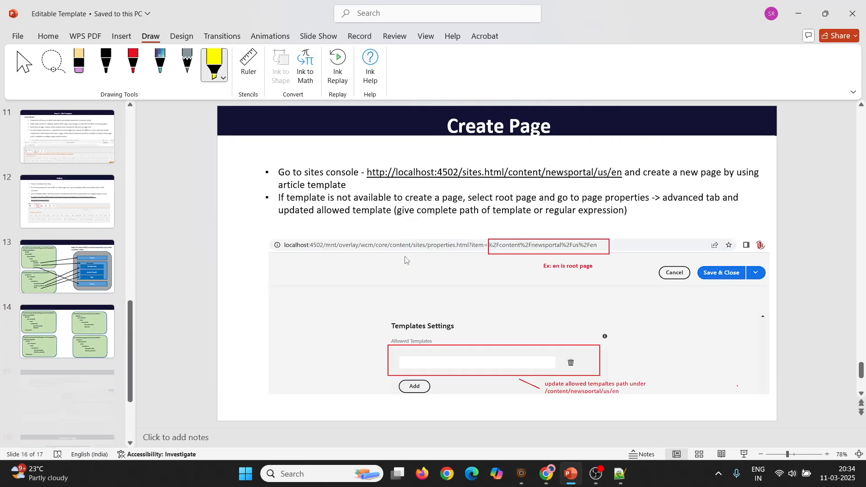
scroll(406, 259, "up", 3)
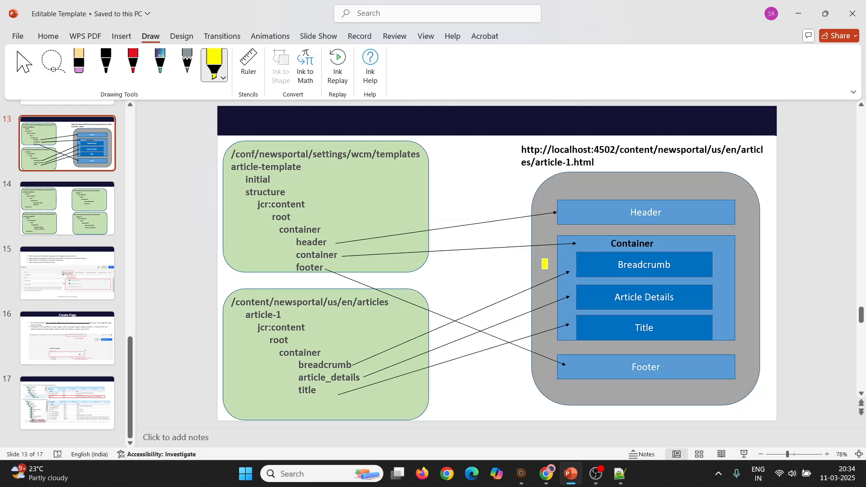
left_click(133, 64)
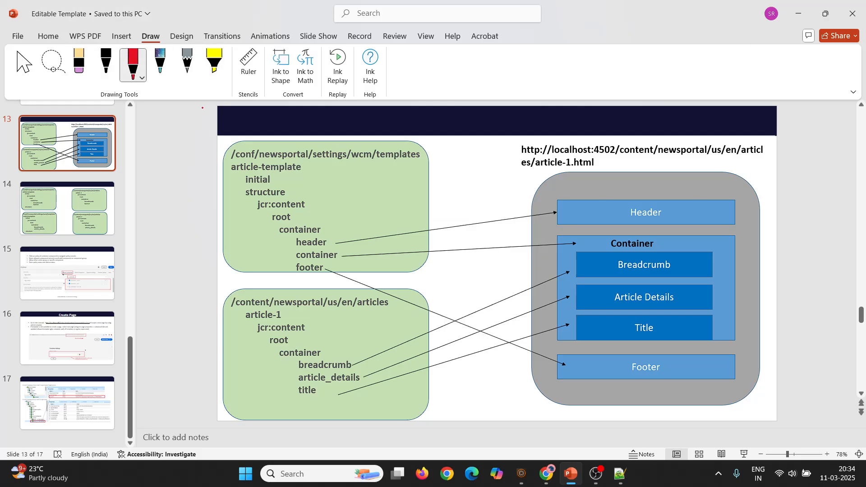
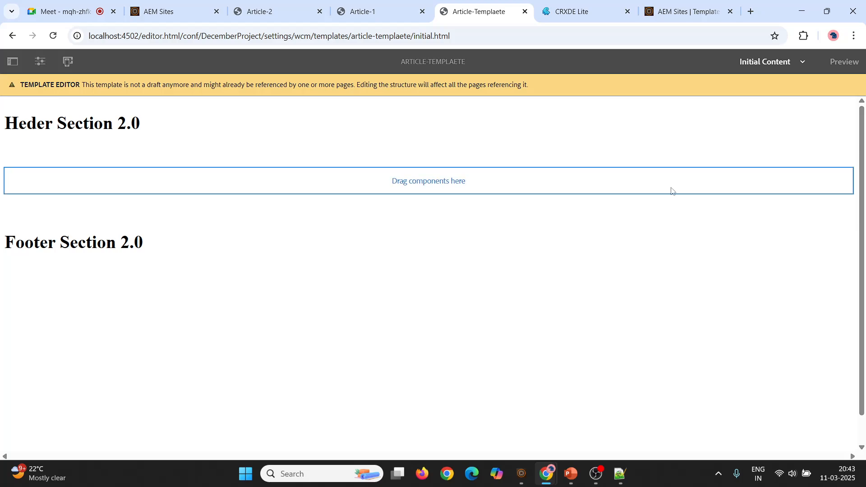
Insert a Breadcrumb component into the container of the Article-Templaete initial content.
left_click(22, 179)
left_click(20, 157)
left_click(388, 218)
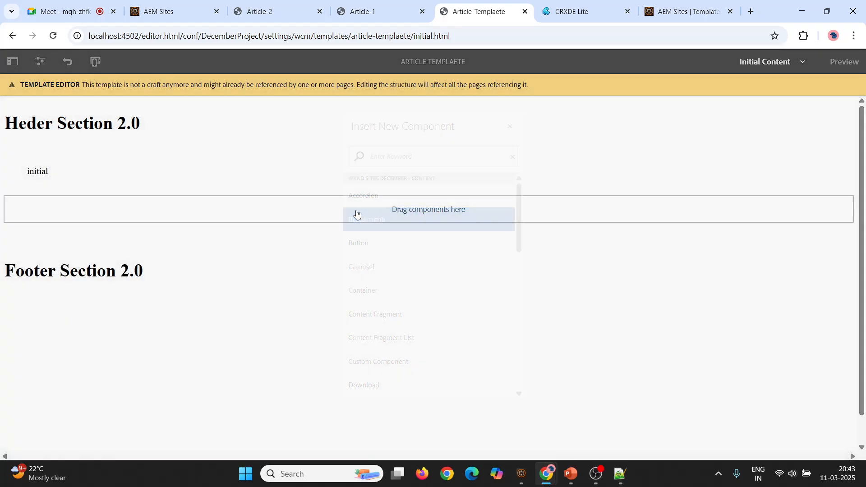
Insert a Title component and a Text component below the breadcrumb in the template's initial content.
left_click(20, 207)
left_click(20, 184)
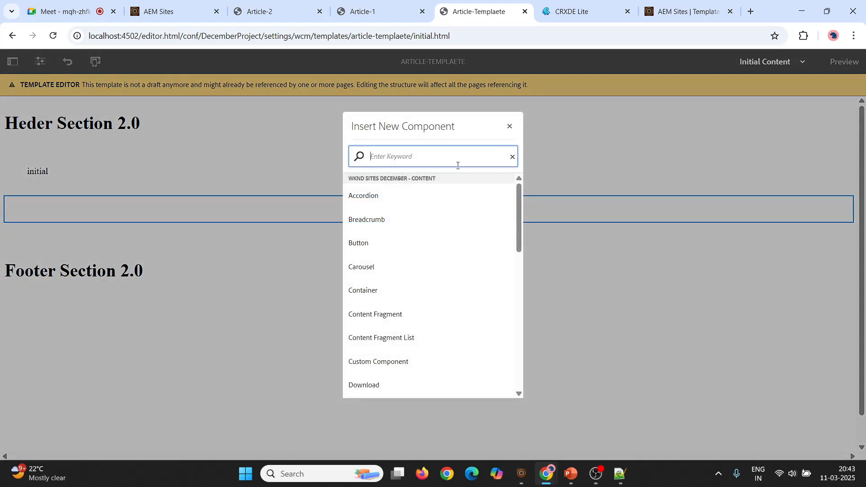
scroll(408, 302, "down", 7)
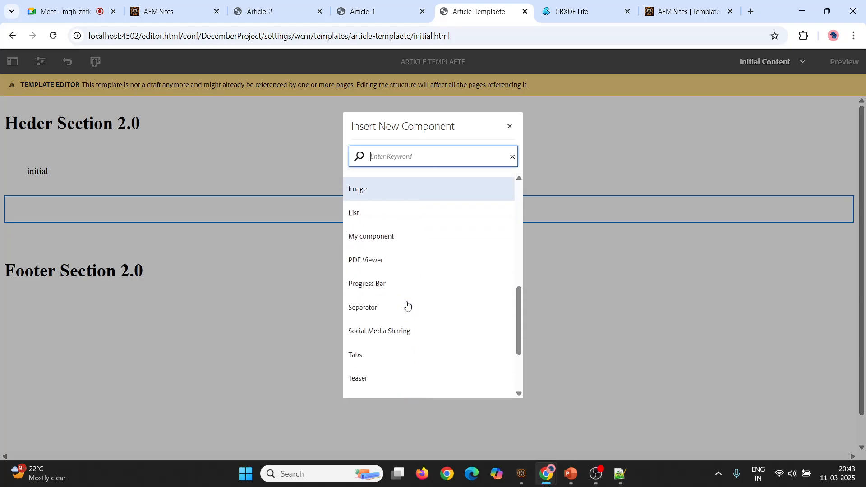
scroll(385, 271, "down", 3)
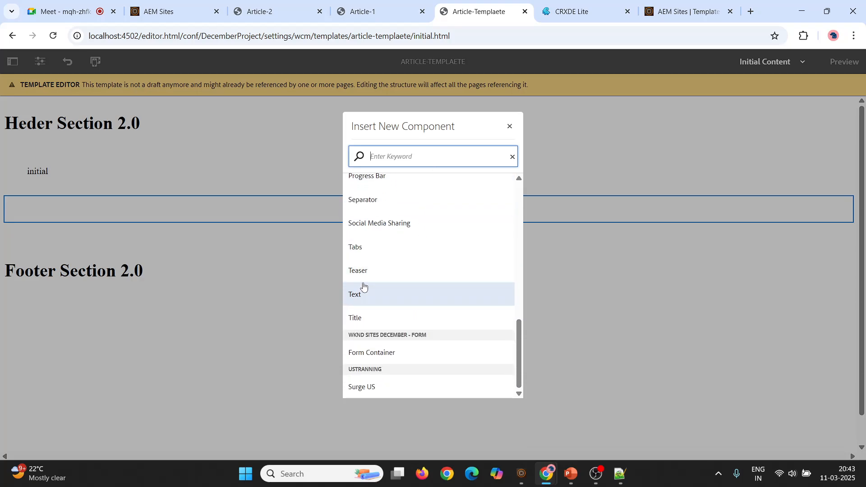
left_click(363, 314)
left_click(49, 235)
left_click(20, 209)
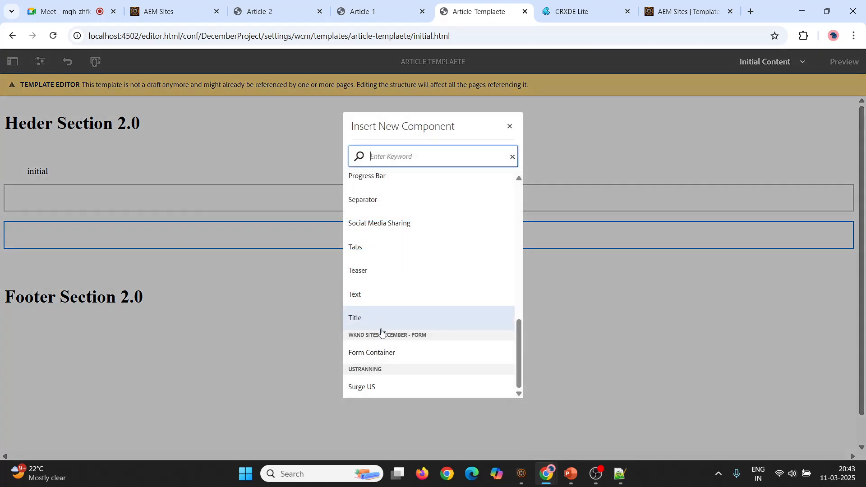
left_click(378, 295)
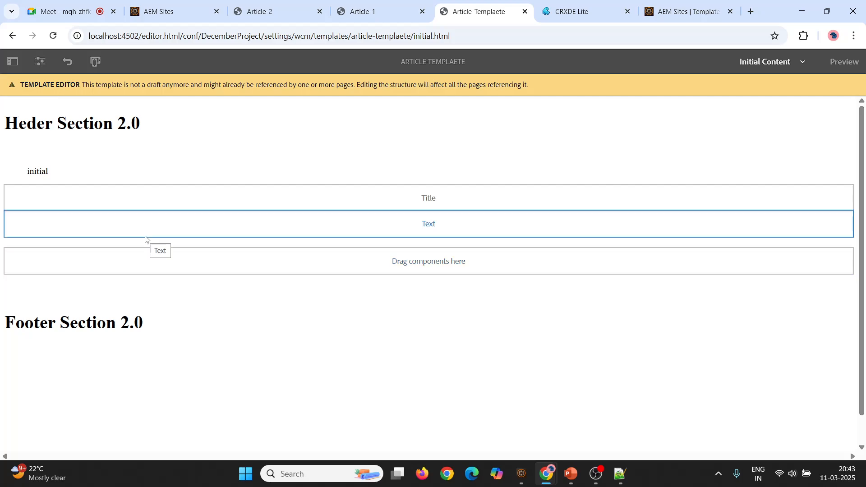
Check the Article-2 page, then switch to CRXDE Lite and collapse the jcr:content node of the article-templaete structure.
left_click(266, 12)
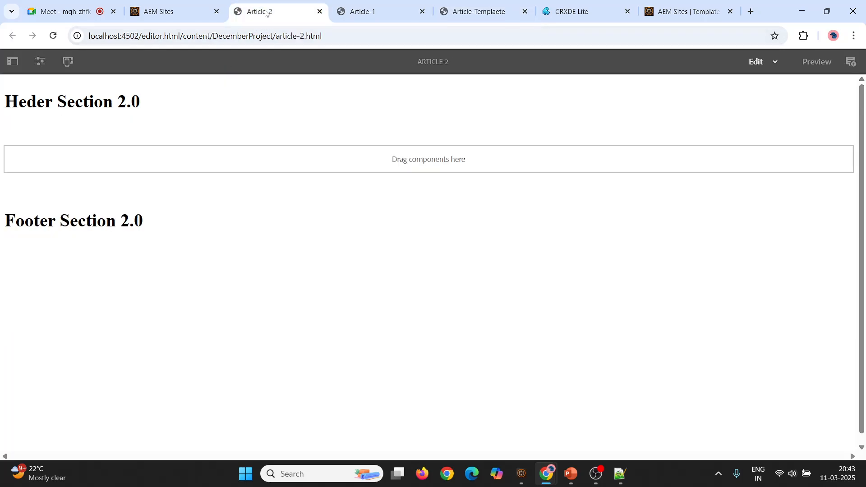
left_click(344, 8)
left_click(572, 11)
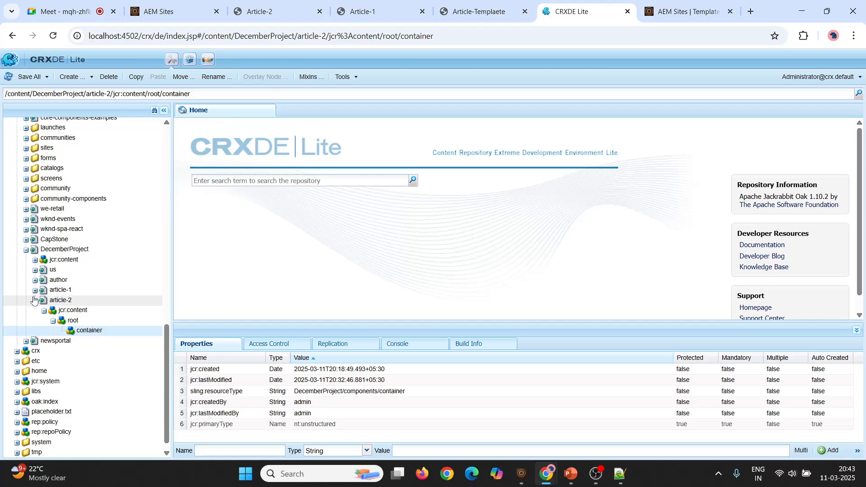
scroll(43, 274, "up", 8)
scroll(43, 274, "up", 5)
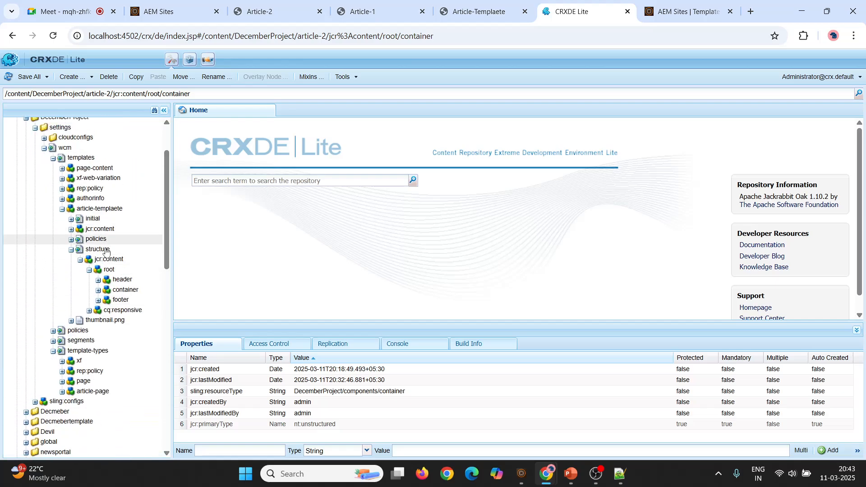
left_click(89, 310)
left_click(84, 270)
left_click(80, 260)
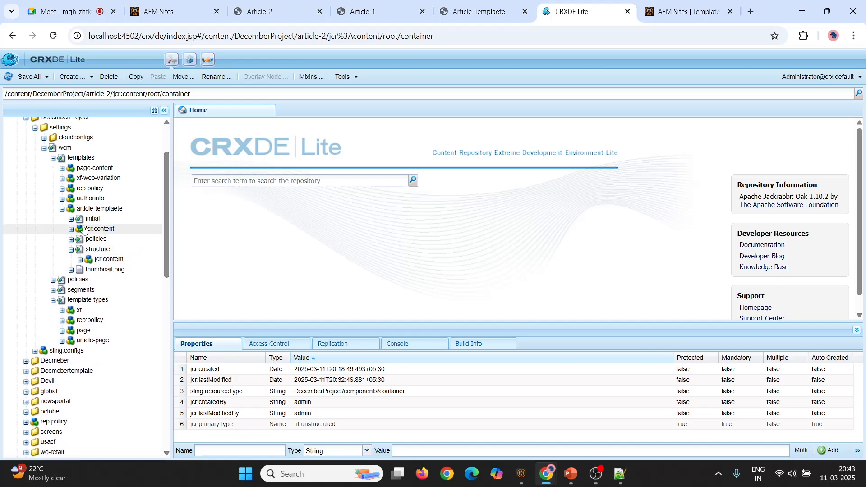
Refresh the initial node of article-templaete and examine the component nodes inside its jcr:content/root/container.
right_click(89, 221)
left_click(98, 232)
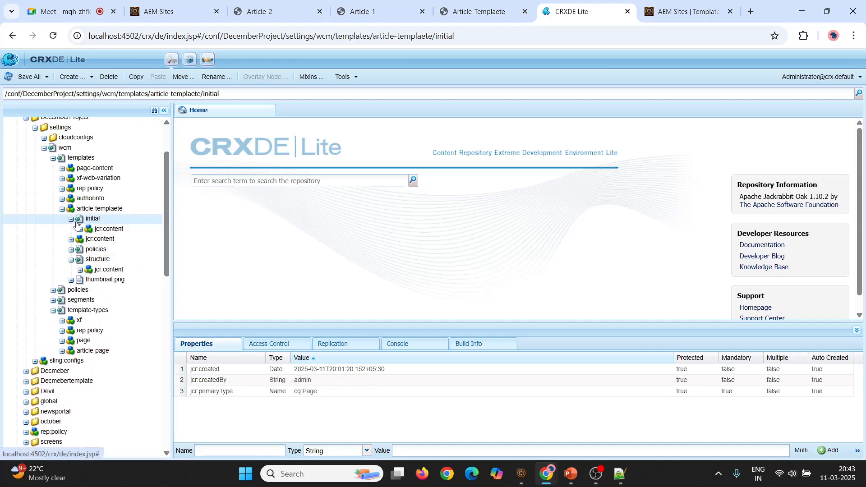
left_click(81, 230)
double_click(103, 239)
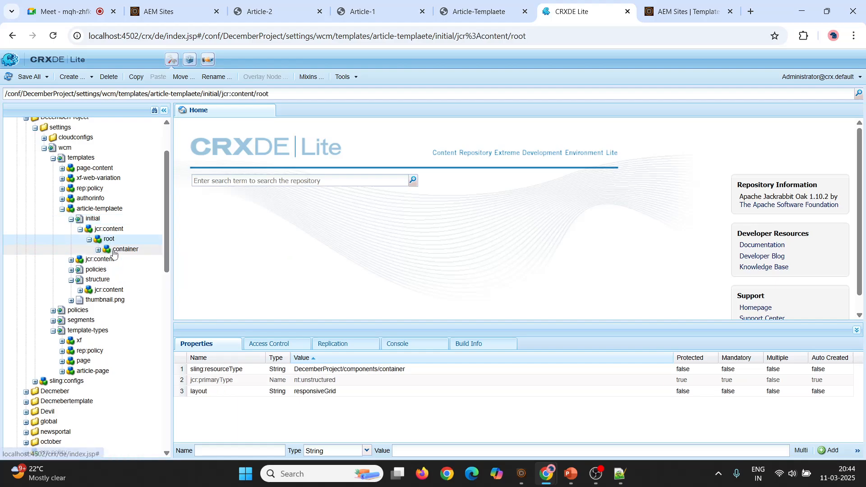
double_click(122, 249)
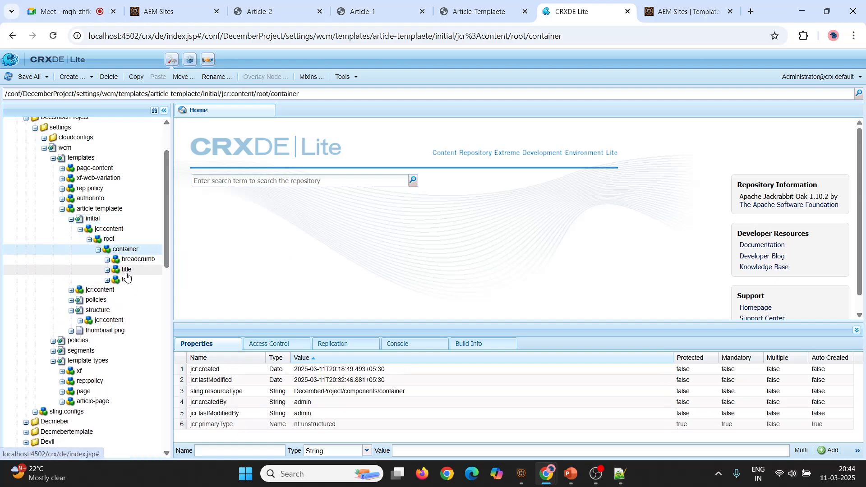
left_click(92, 210)
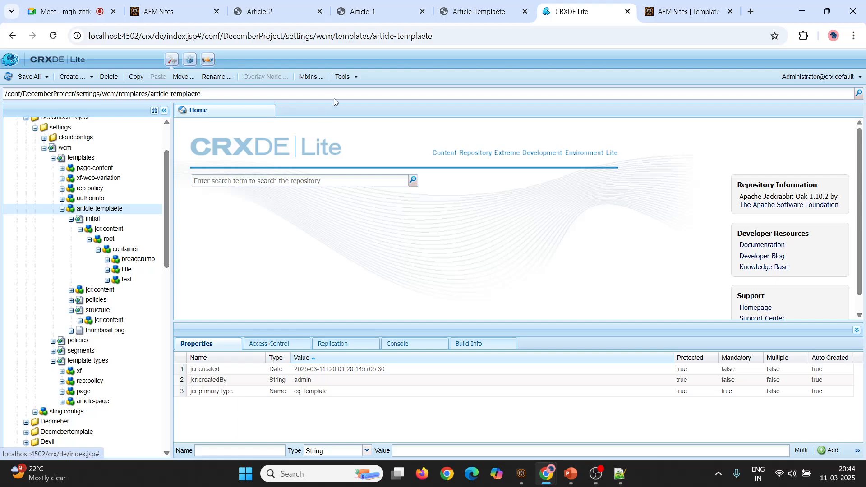
Start a new page under WKND Sites December using the Article-Templaete template.
left_click(266, 11)
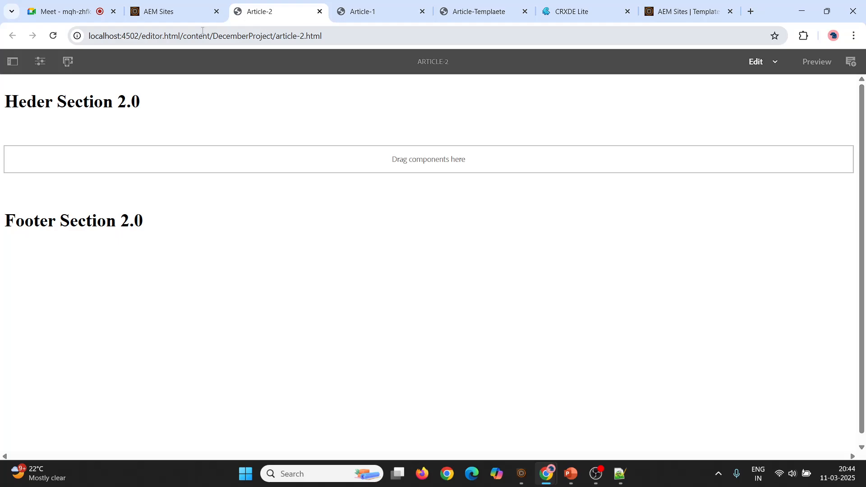
left_click(184, 18)
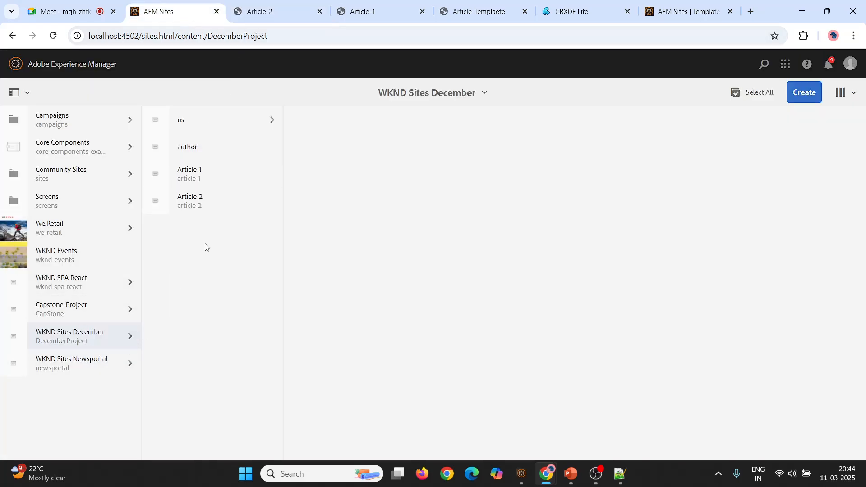
left_click(780, 97)
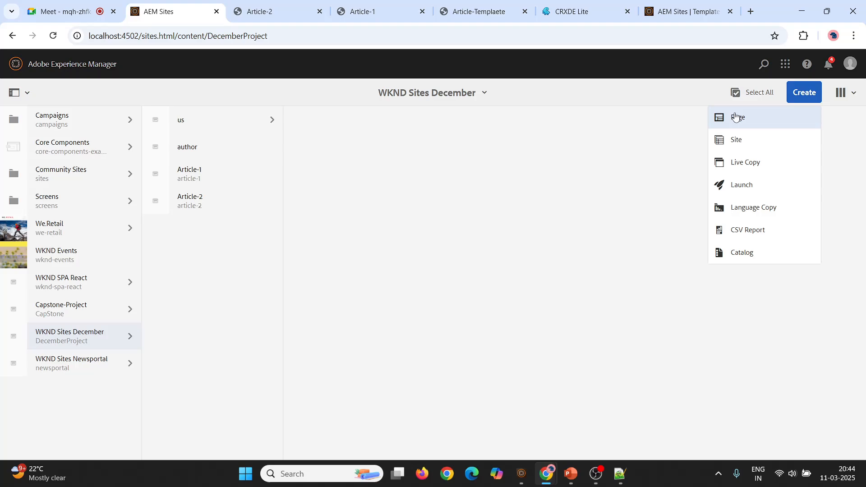
left_click(736, 116)
left_click(77, 171)
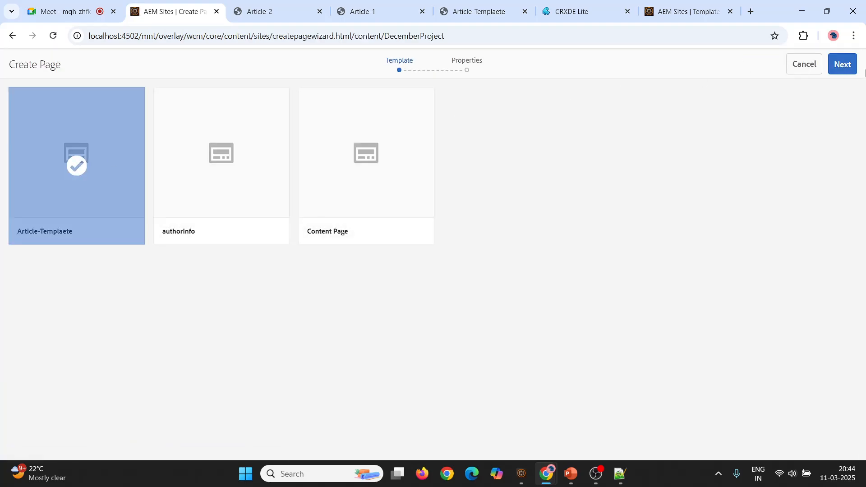
left_click(842, 64)
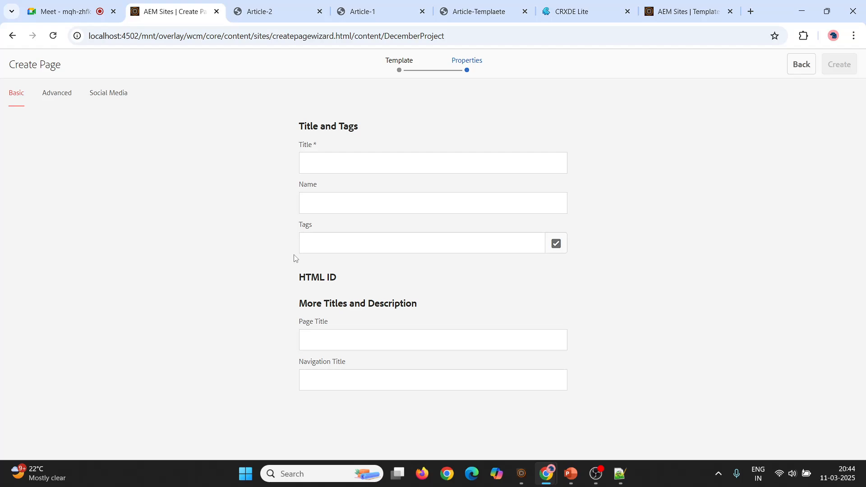
Title the new page Article-3, create it, and open it in the page editor.
left_click(376, 162)
type("Article-3")
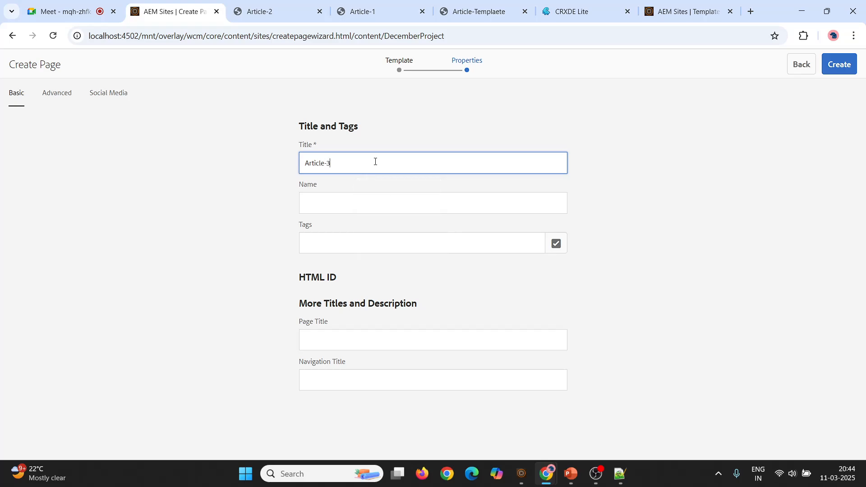
left_click(835, 72)
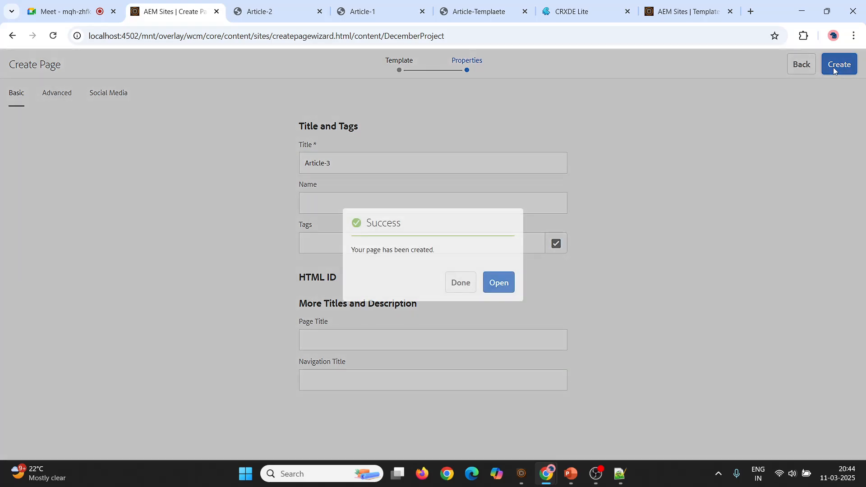
left_click(501, 284)
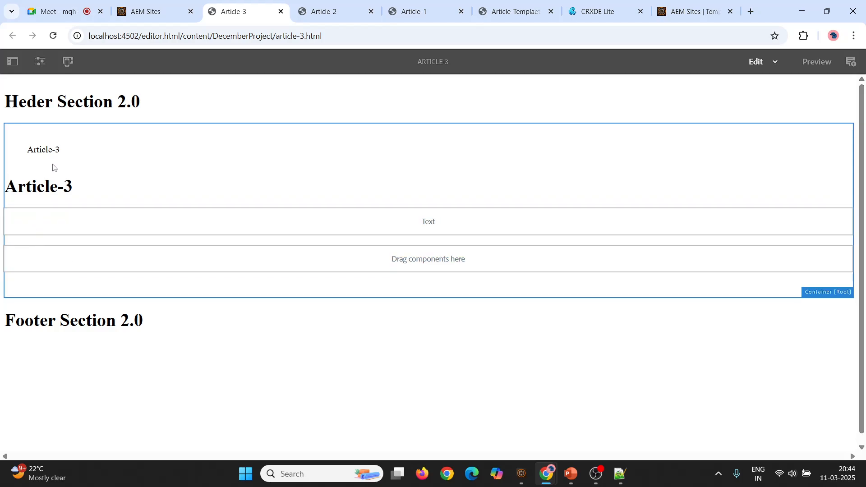
Inspect the breadcrumb, title and text components on the Article-3 page, along with the page name in its URL.
left_click(50, 192)
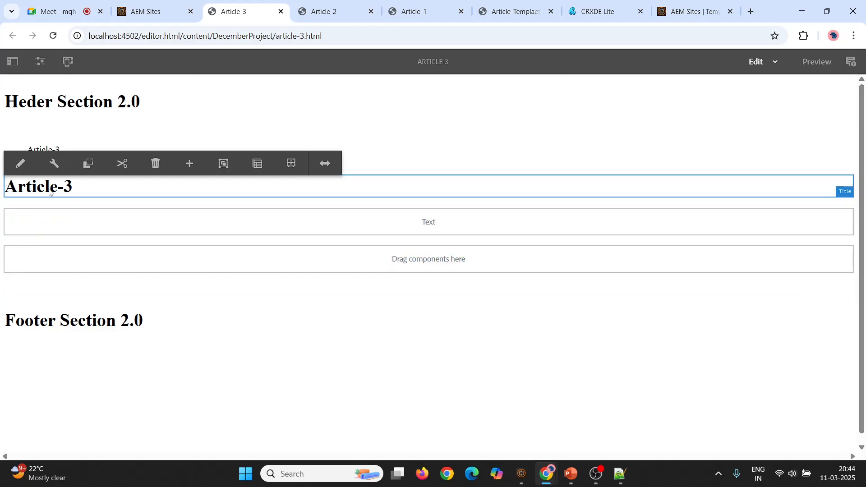
left_click(60, 140)
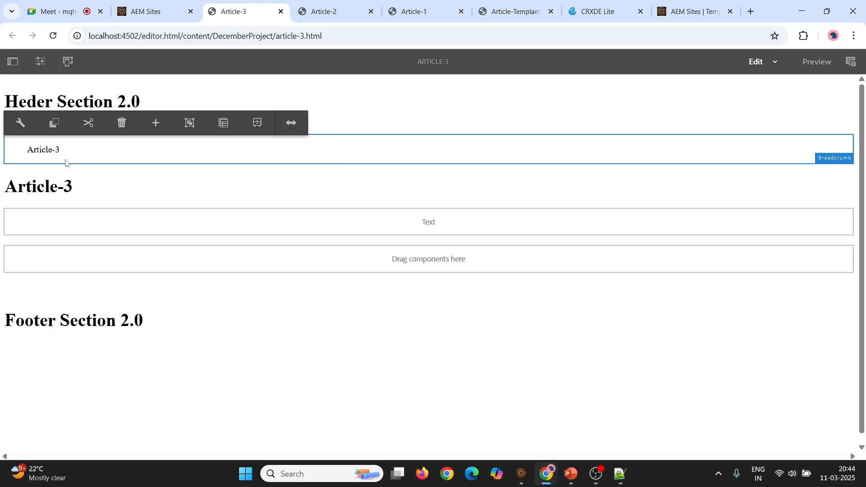
left_click(67, 184)
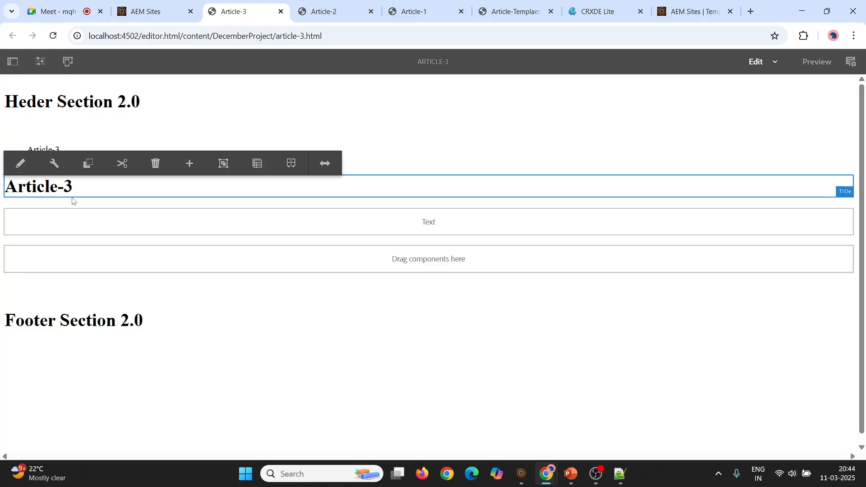
left_click(79, 219)
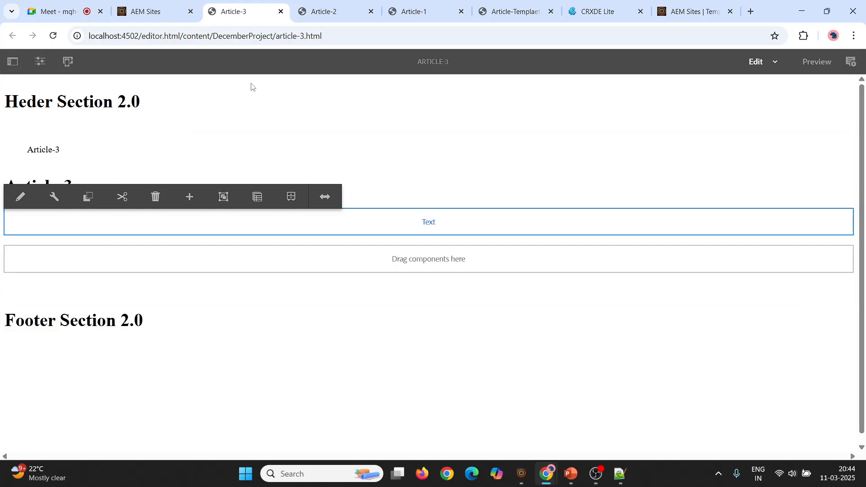
left_click_drag(279, 36, 361, 35)
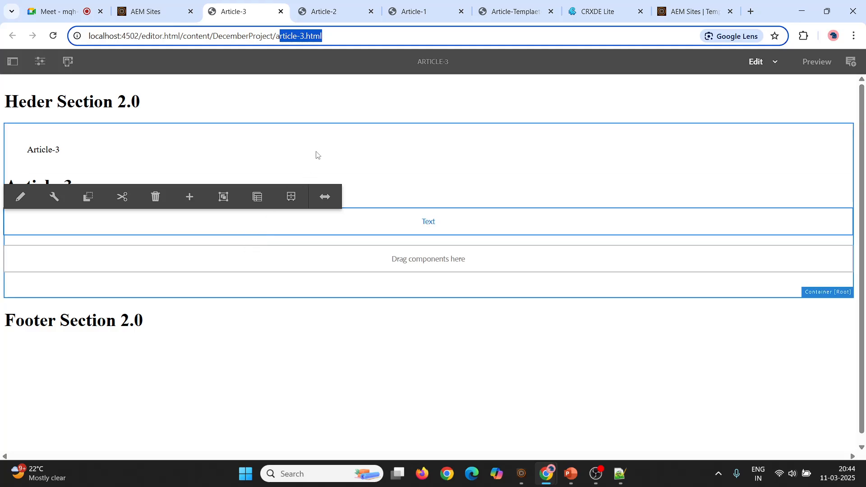
In CRXDE Lite, refresh /content/DecemberProject and expand article-3 down to jcr:content/root/container to examine its component nodes.
left_click(598, 11)
scroll(45, 247, "down", 10)
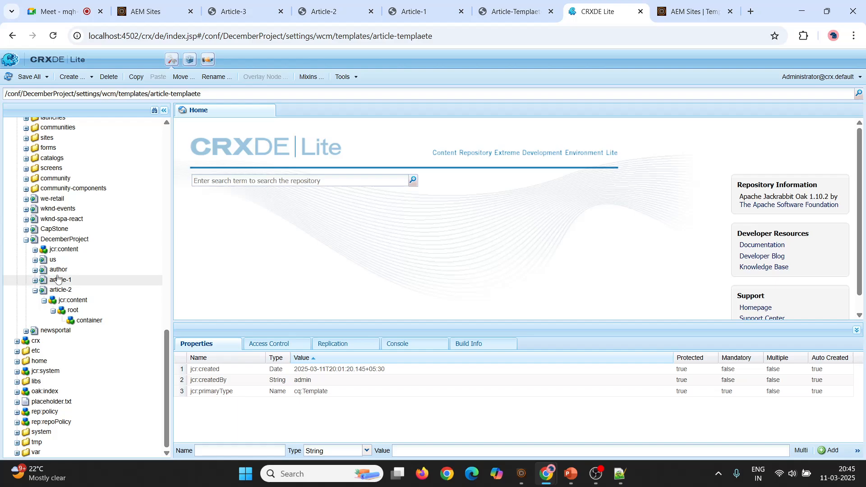
right_click(63, 242)
left_click(66, 256)
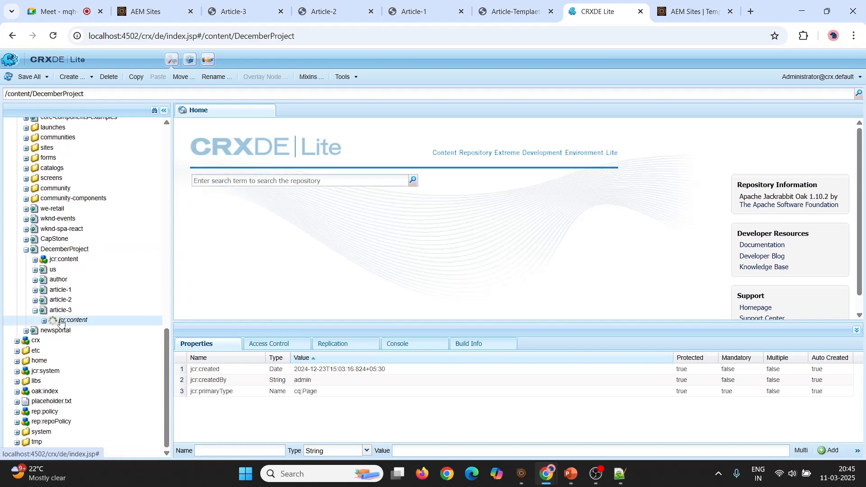
double_click(62, 322)
double_click(64, 322)
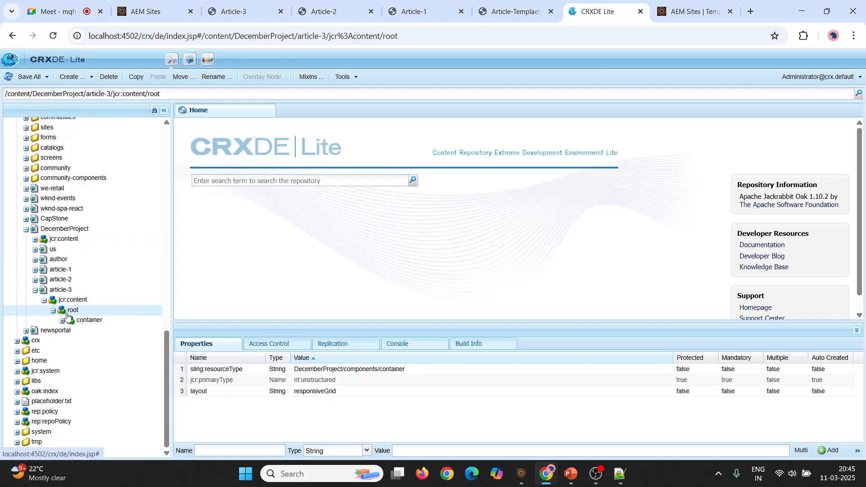
double_click(89, 320)
scroll(108, 271, "down", 1)
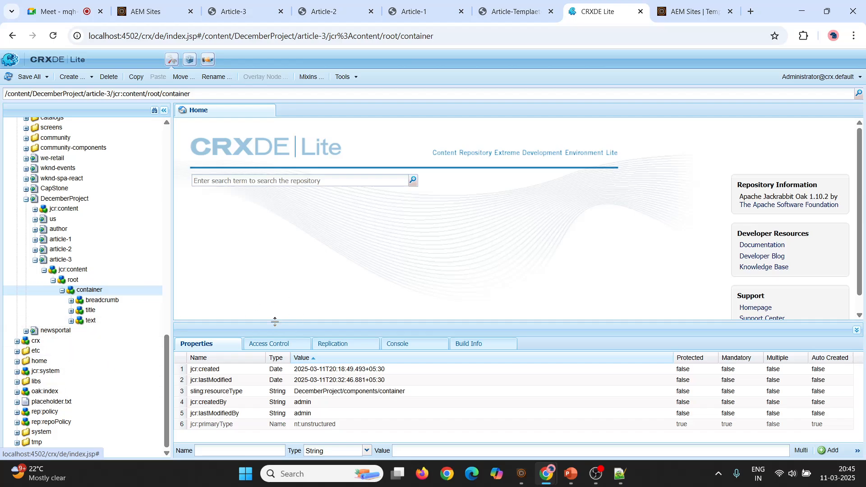
Switch to the PowerPoint presentation and draw red tick marks beside breadcrumb and banner in slide 14's upper article-template box.
key("alt+Tab")
key("Page_Down")
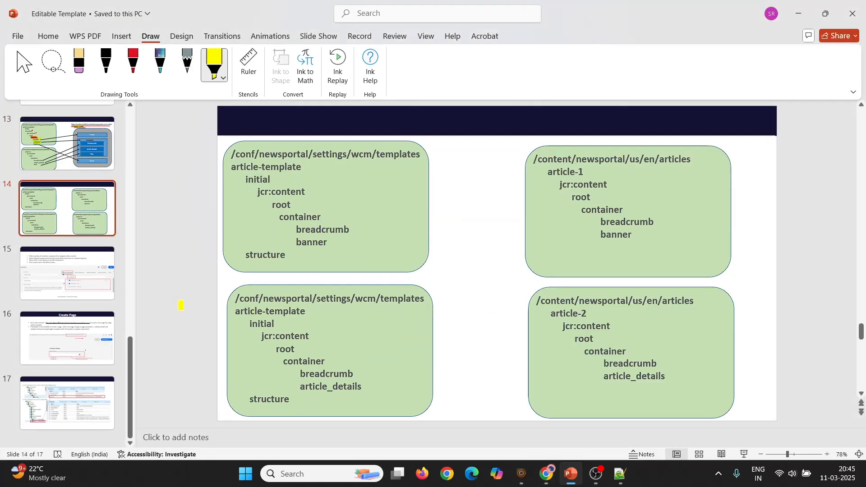
left_click(133, 63)
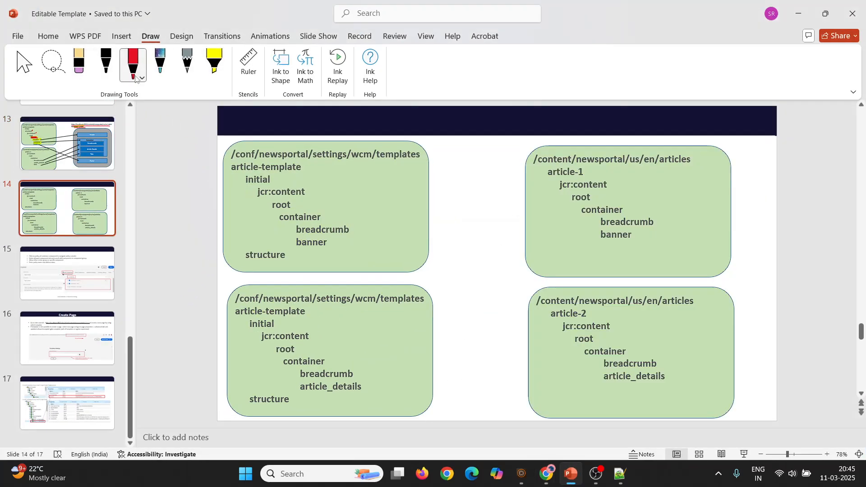
left_click_drag(362, 228, 375, 218)
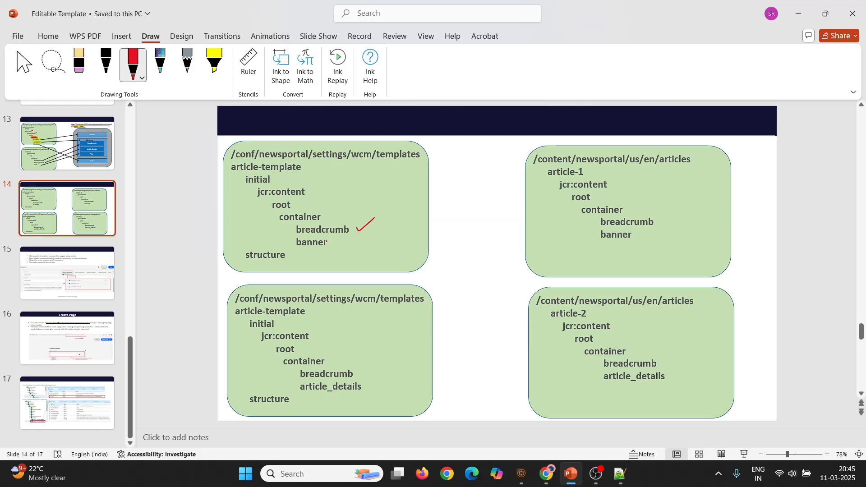
left_click_drag(328, 242, 347, 237)
Highlight in yellow breadcrumb and banner in the upper article-template box, plus article-1, breadcrumb and banner in the article-1 box.
left_click(214, 62)
left_click_drag(292, 229, 352, 230)
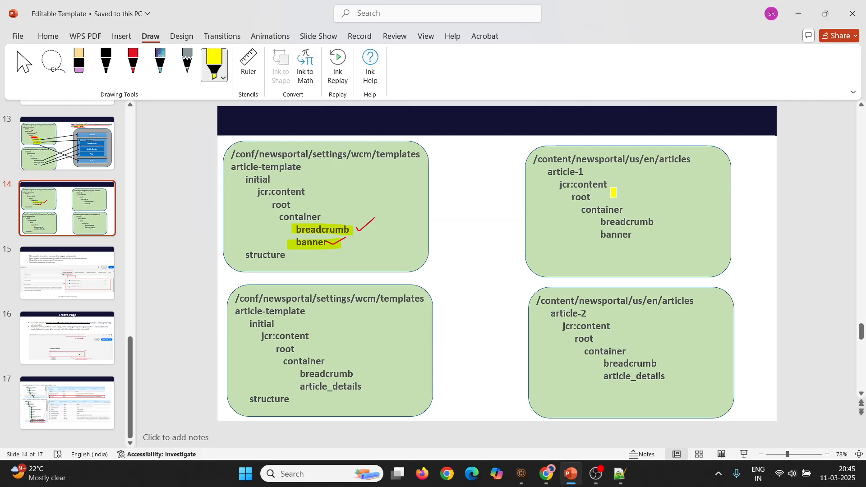
left_click_drag(550, 176, 590, 176)
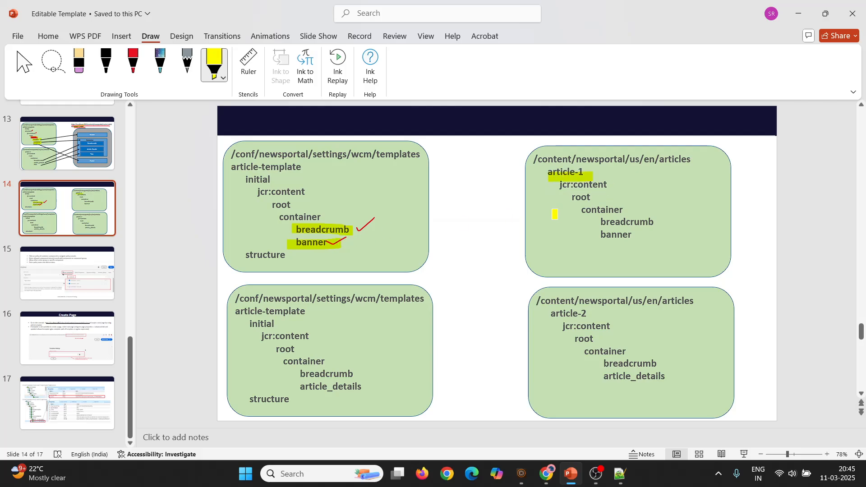
left_click_drag(603, 223, 656, 223)
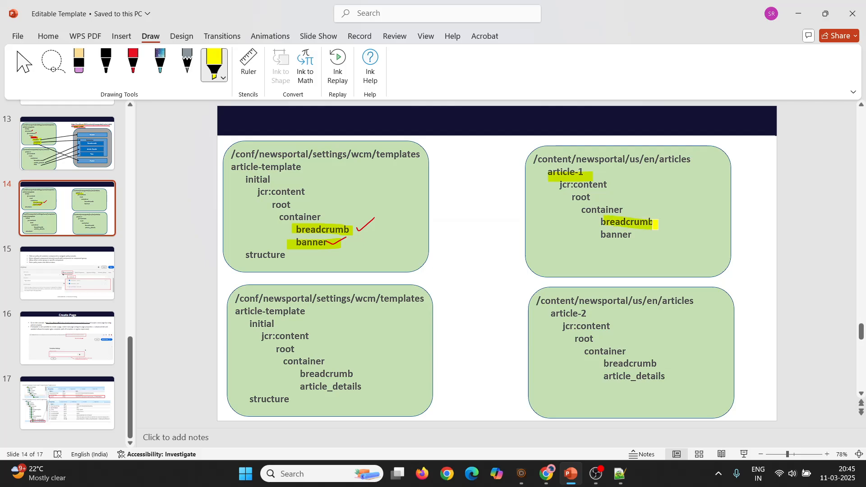
left_click_drag(602, 235, 640, 233)
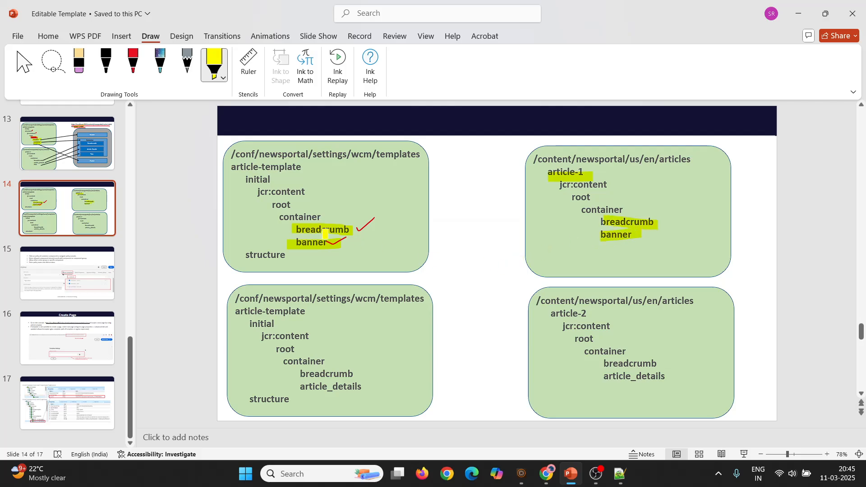